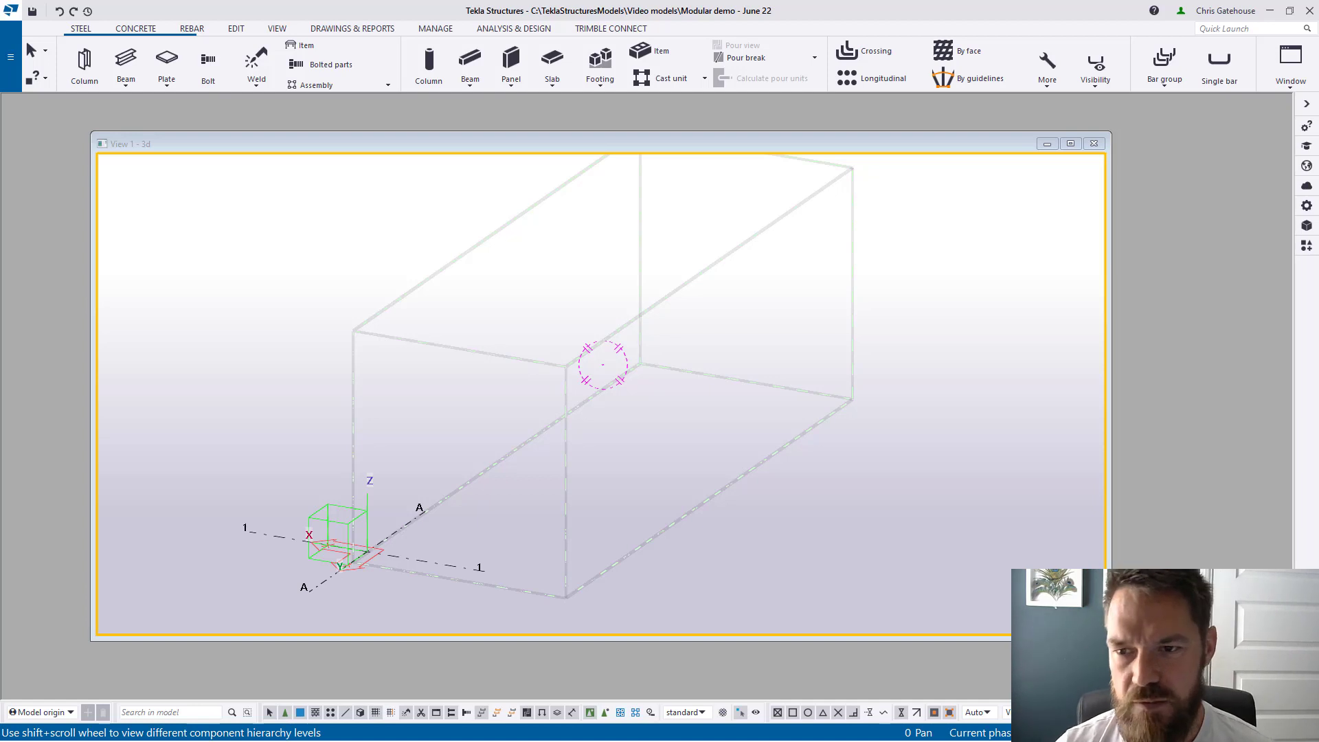
Step: Maximize the 3D view and place a GenericContainerPlugin container module by picking two points
{"action": "double_click", "coordinate": [929, 146]}
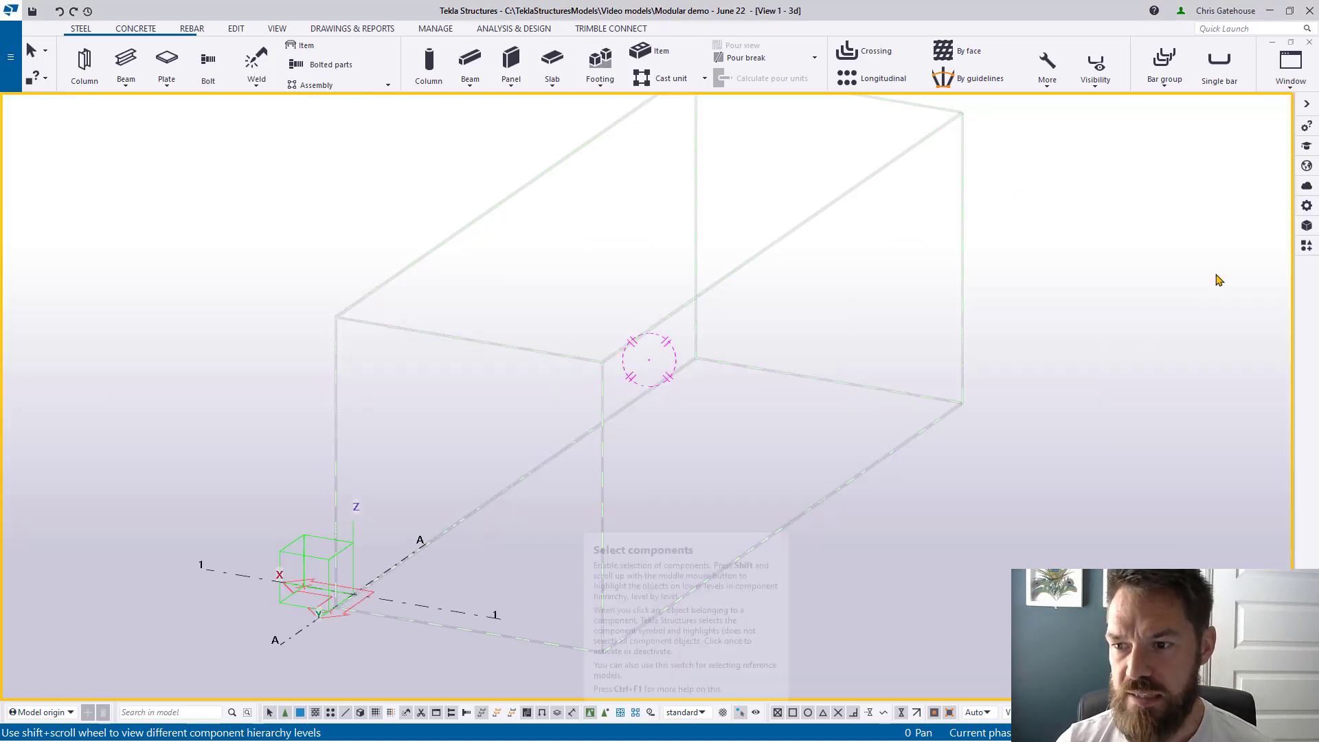
{"action": "left_click", "coordinate": [1307, 245]}
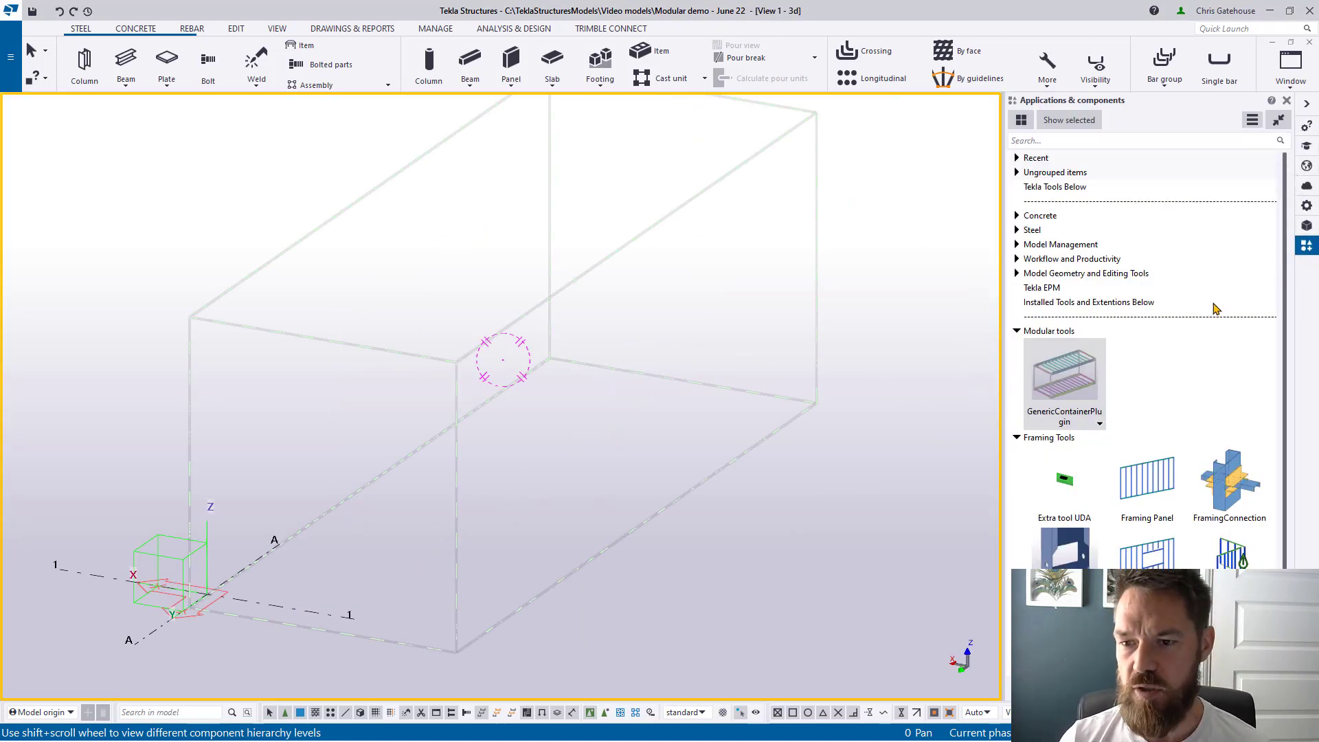
{"action": "left_click", "coordinate": [1065, 391]}
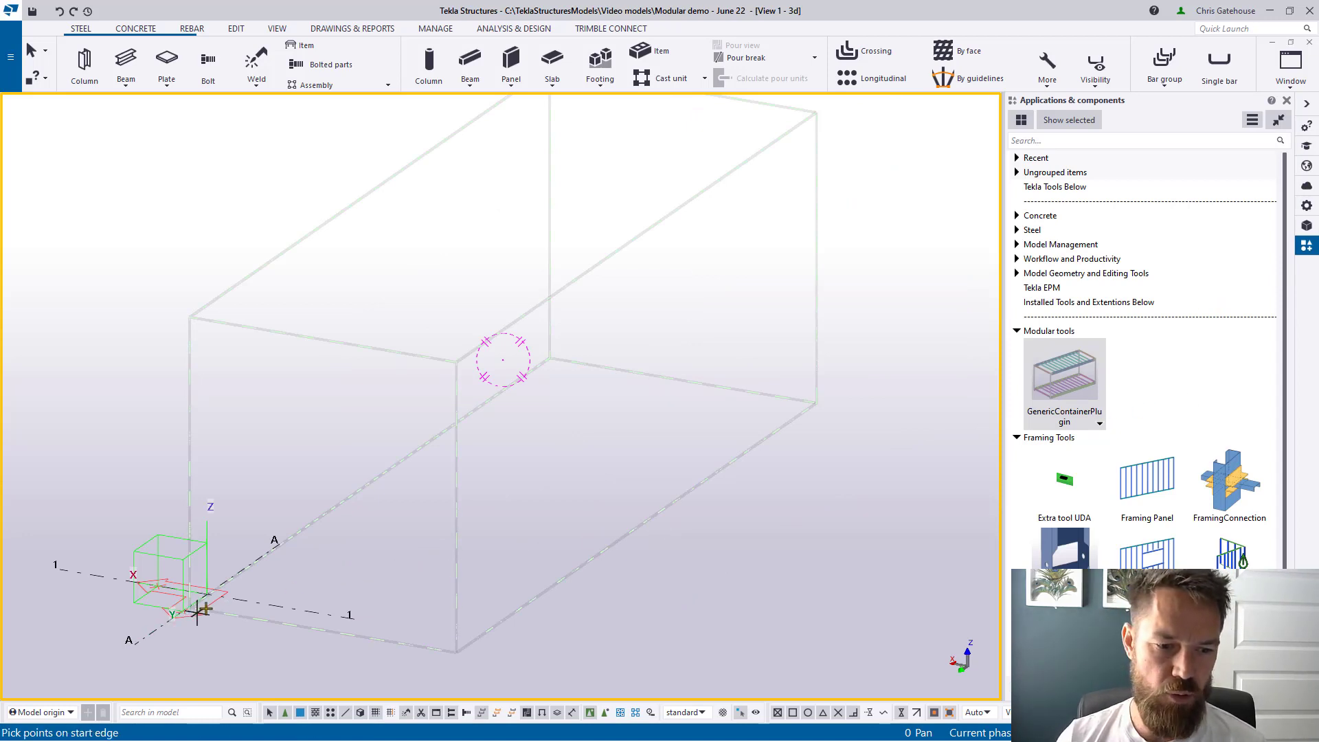
{"action": "scroll", "coordinate": [639, 508], "scroll_direction": "up", "scroll_amount": 2}
{"action": "scroll", "coordinate": [260, 603], "scroll_direction": "up", "scroll_amount": 2}
{"action": "scroll", "coordinate": [260, 603], "scroll_direction": "up", "scroll_amount": 1}
{"action": "left_click", "coordinate": [212, 559]}
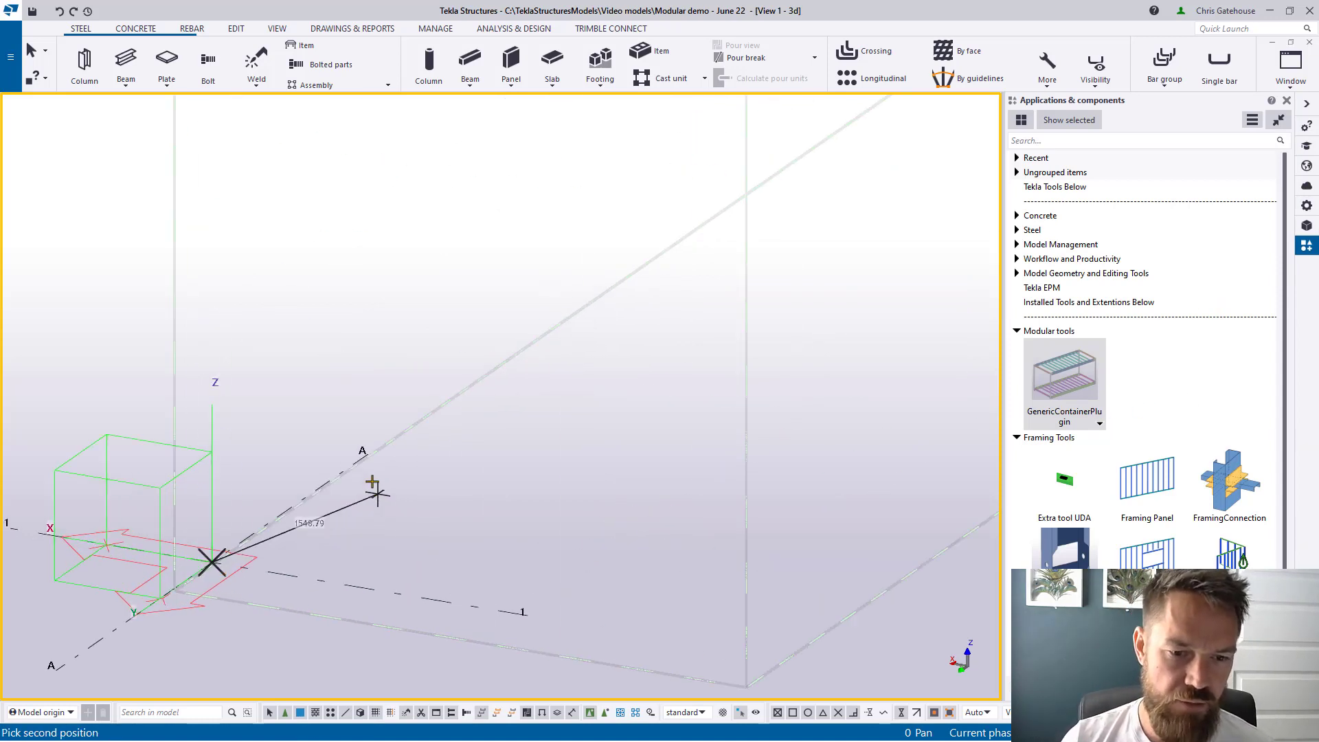
{"action": "left_click", "coordinate": [373, 461]}
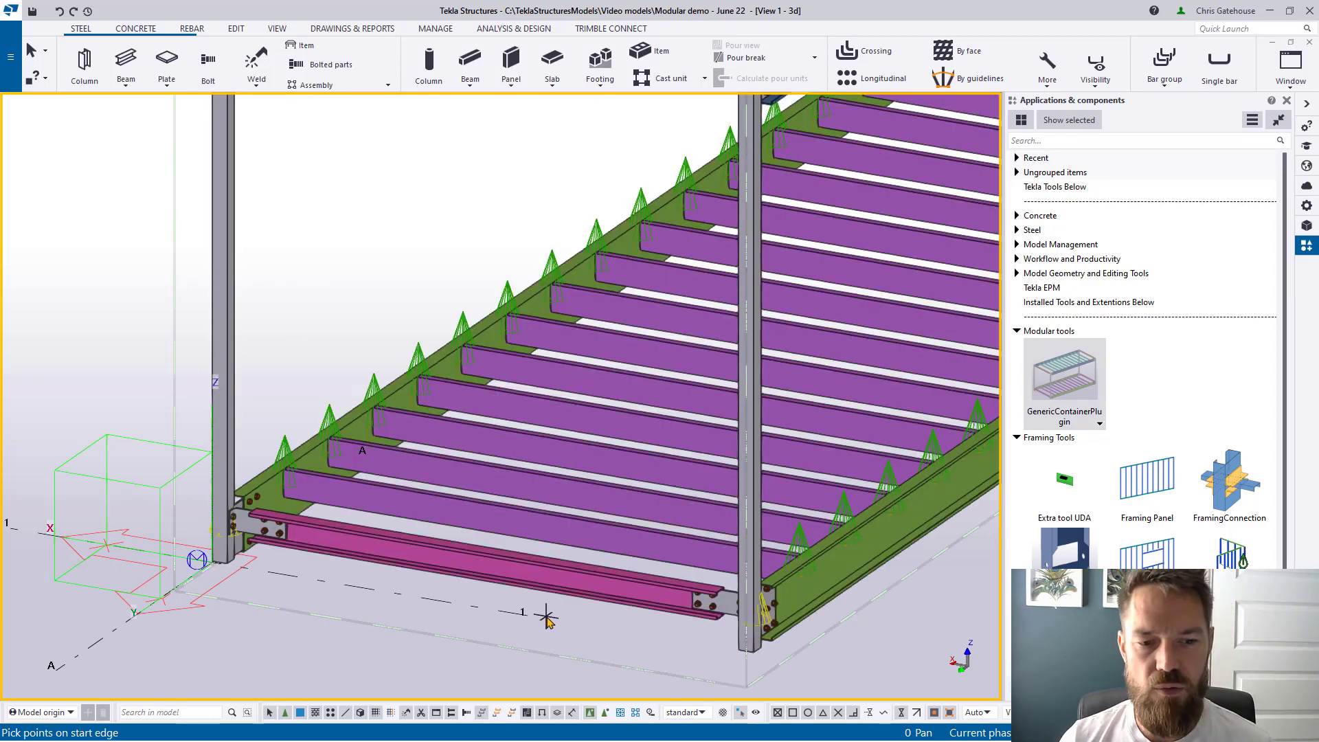
Step: Undo that container, re-place it starting at the model origin, and interrupt placement
{"action": "key", "text": "ctrl+z"}
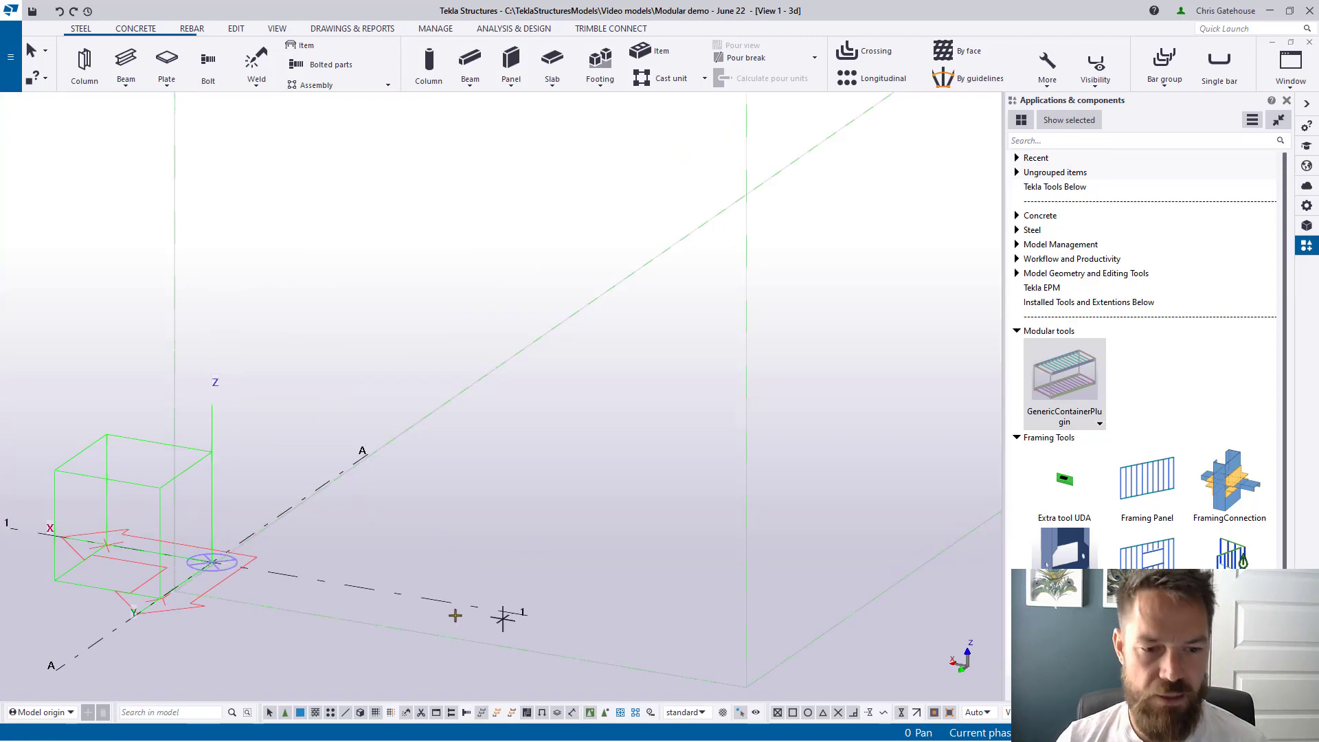
{"action": "left_click", "coordinate": [212, 559]}
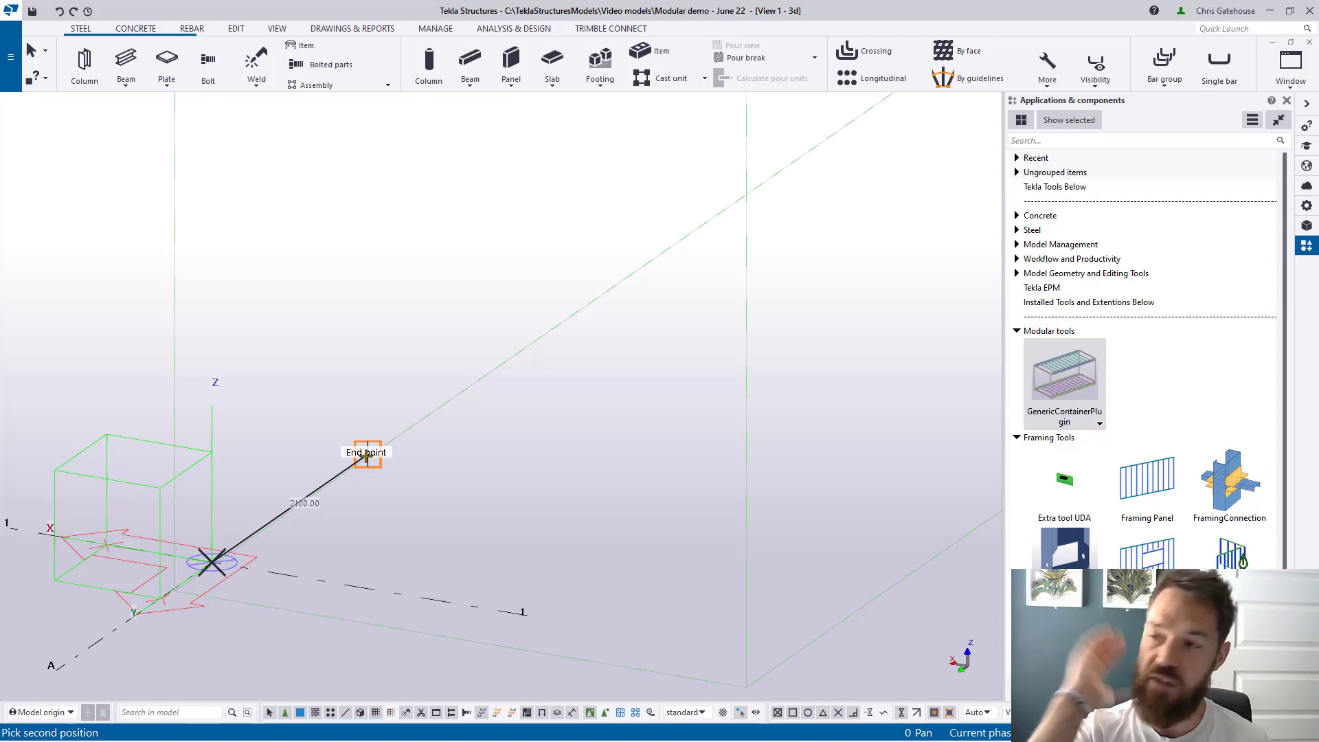
{"action": "left_click", "coordinate": [368, 454]}
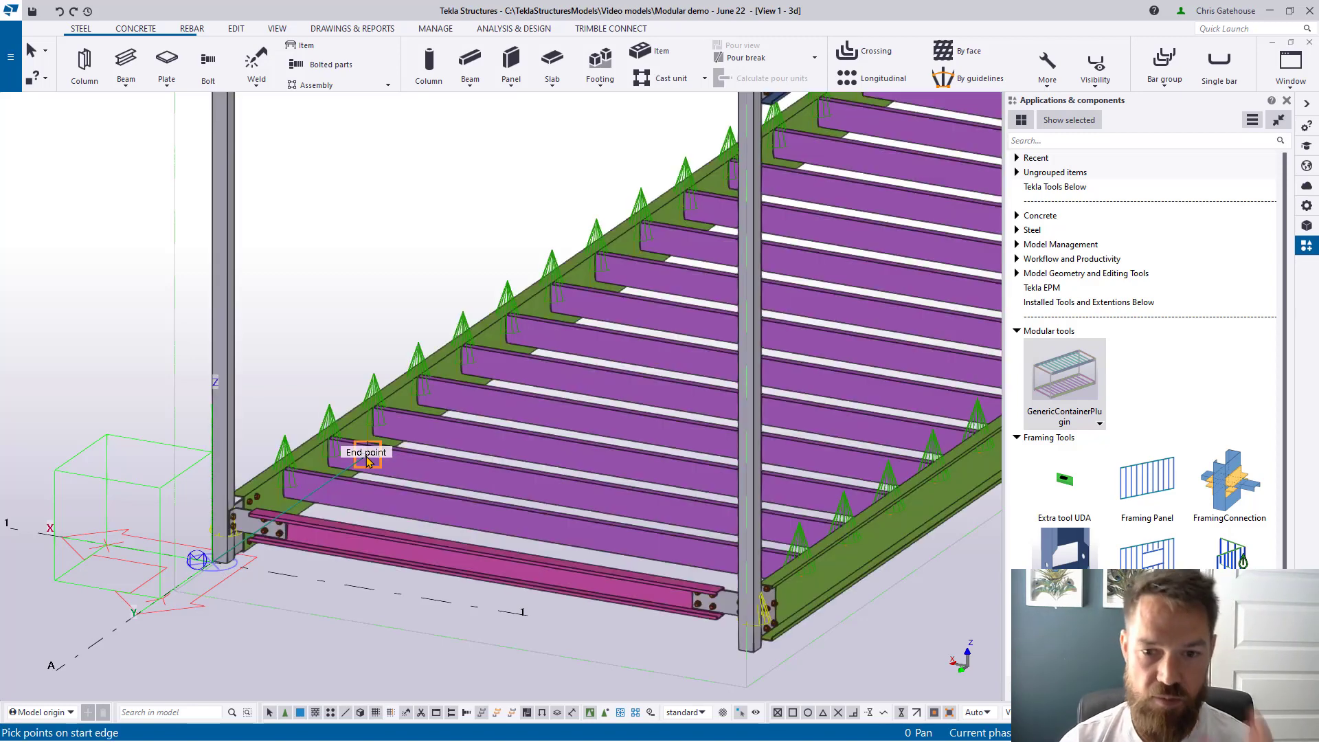
{"action": "scroll", "coordinate": [352, 448], "scroll_direction": "down", "scroll_amount": 2}
{"action": "scroll", "coordinate": [357, 450], "scroll_direction": "down", "scroll_amount": 3}
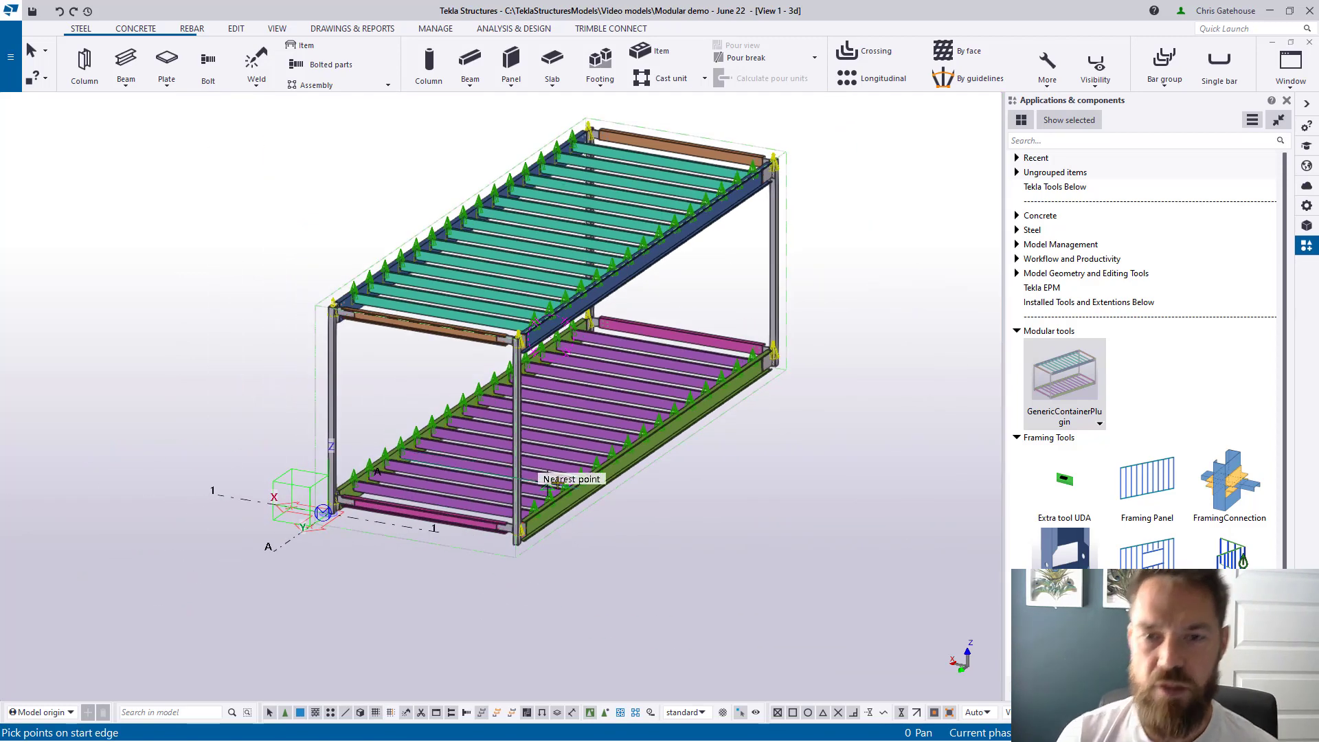
{"action": "right_click", "coordinate": [708, 298]}
{"action": "left_click", "coordinate": [742, 311]}
Step: Select the newly placed container module in the model
{"action": "scroll", "coordinate": [659, 415], "scroll_direction": "up", "scroll_amount": 2}
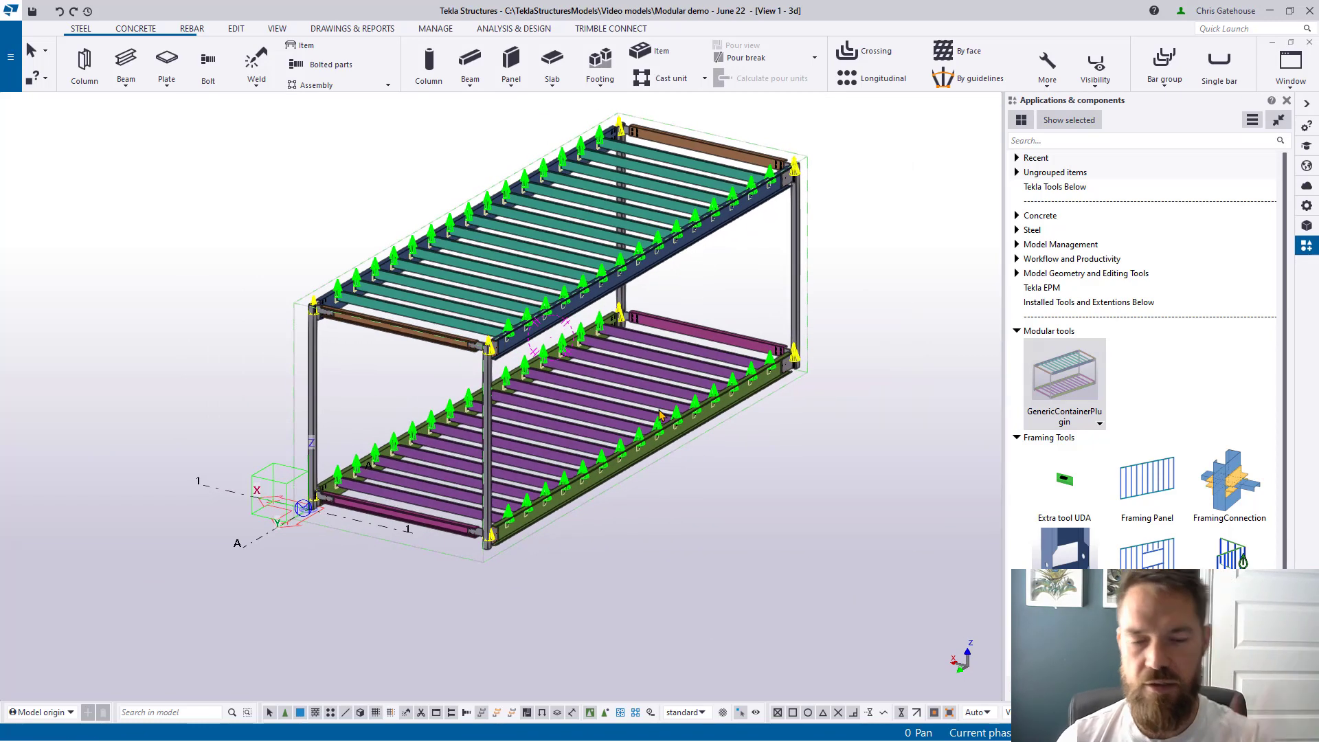
{"action": "scroll", "coordinate": [547, 562], "scroll_direction": "up", "scroll_amount": 2}
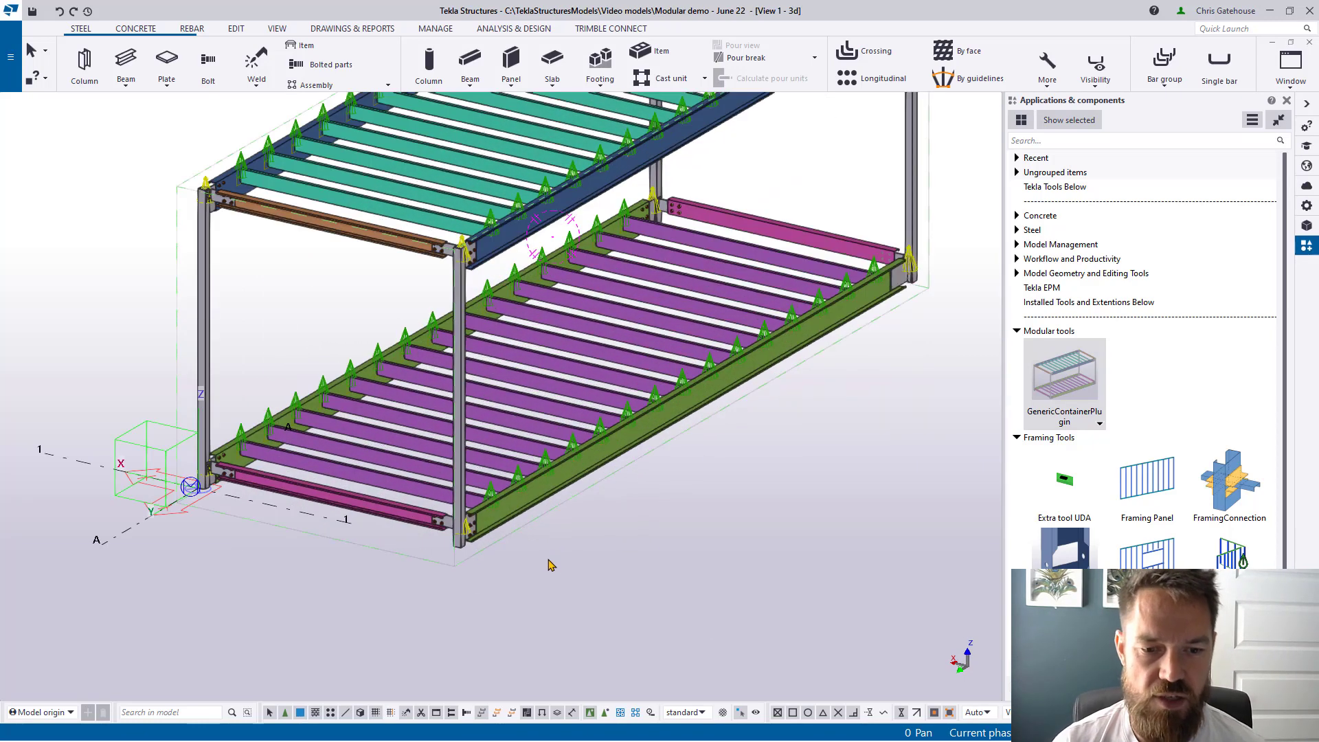
{"action": "scroll", "coordinate": [536, 570], "scroll_direction": "down", "scroll_amount": 2}
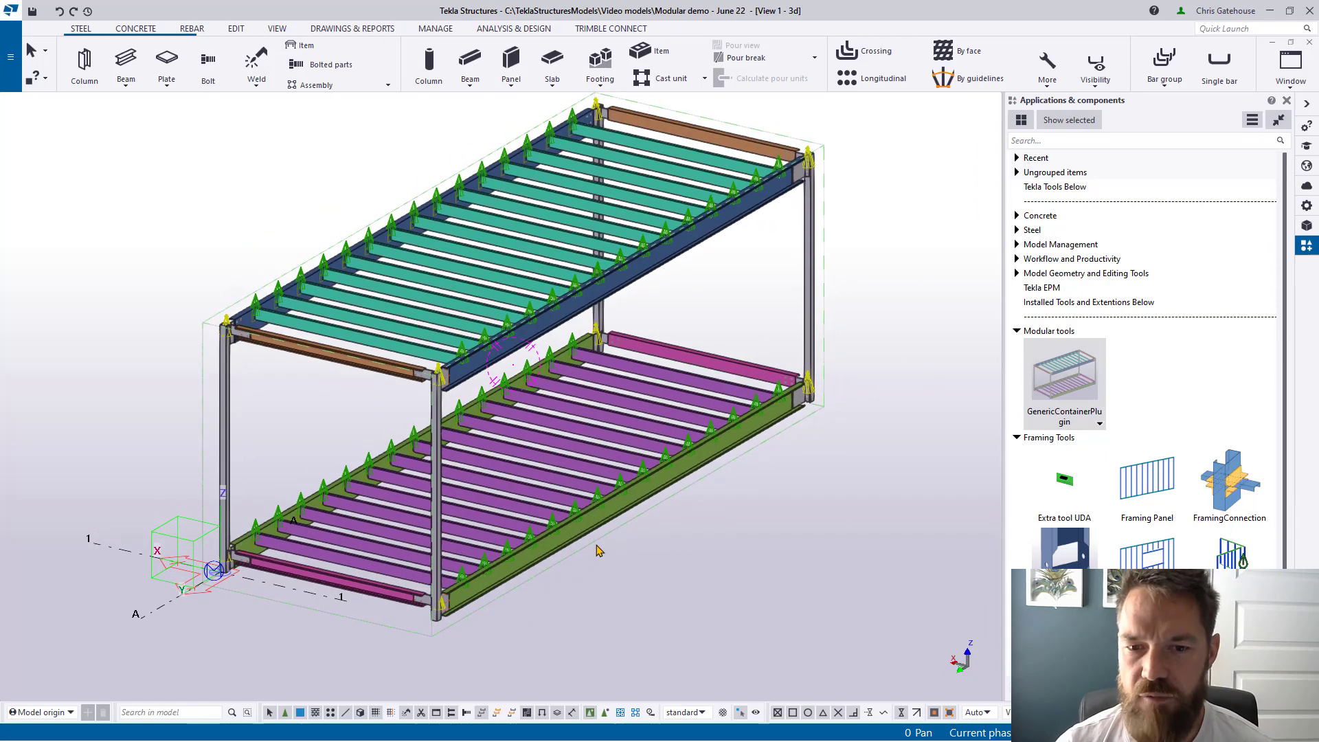
{"action": "left_click", "coordinate": [601, 465]}
Step: Open the module's Generic Frame System properties and apply a 3000 width
{"action": "double_click", "coordinate": [601, 465]}
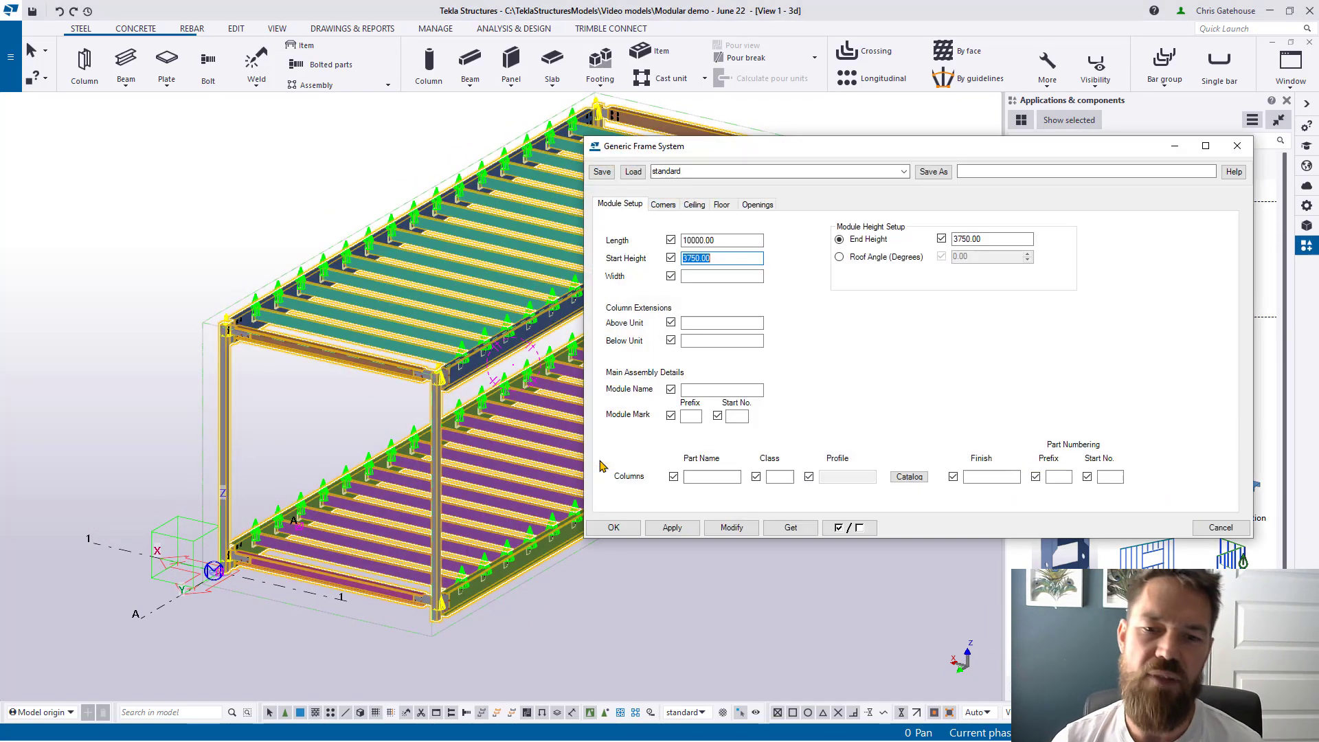
{"action": "middle_click_drag", "start_coordinate": [485, 530], "coordinate": [301, 522]}
{"action": "scroll", "coordinate": [301, 522], "scroll_direction": "down", "scroll_amount": 2}
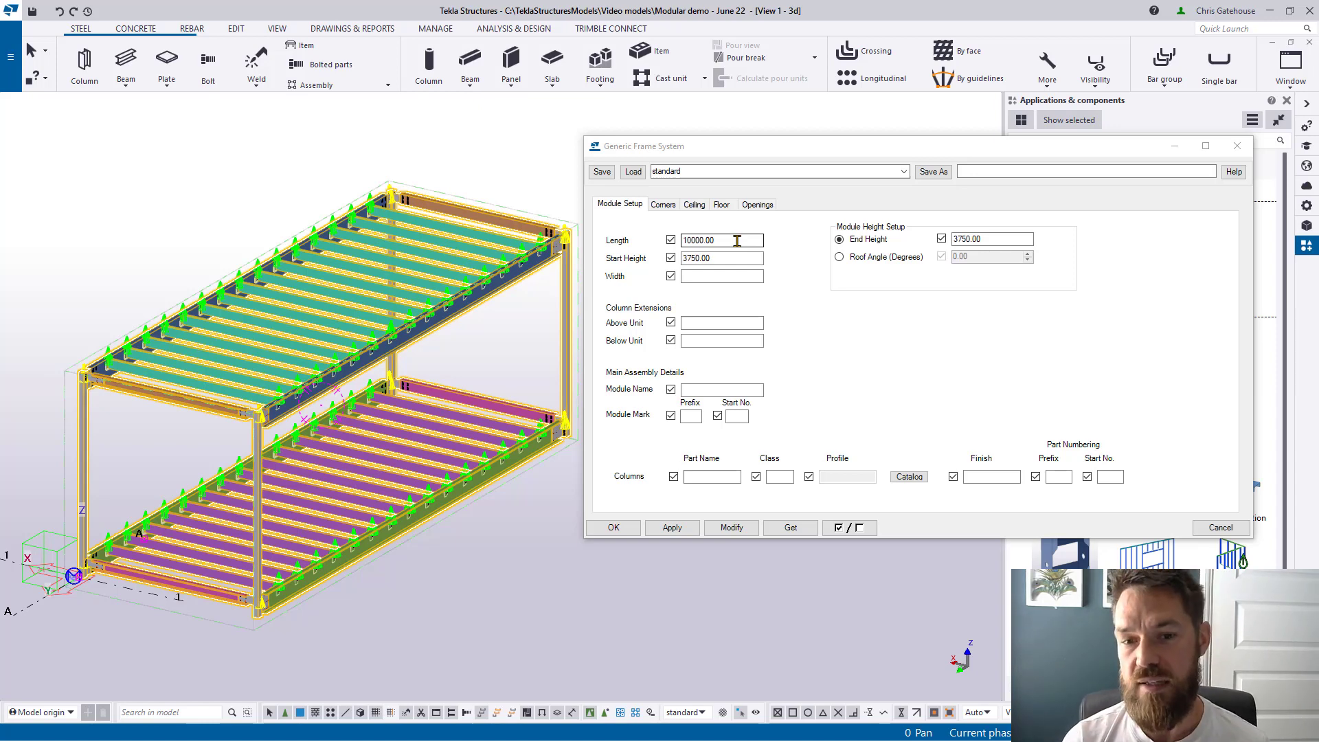
{"action": "left_click", "coordinate": [713, 274]}
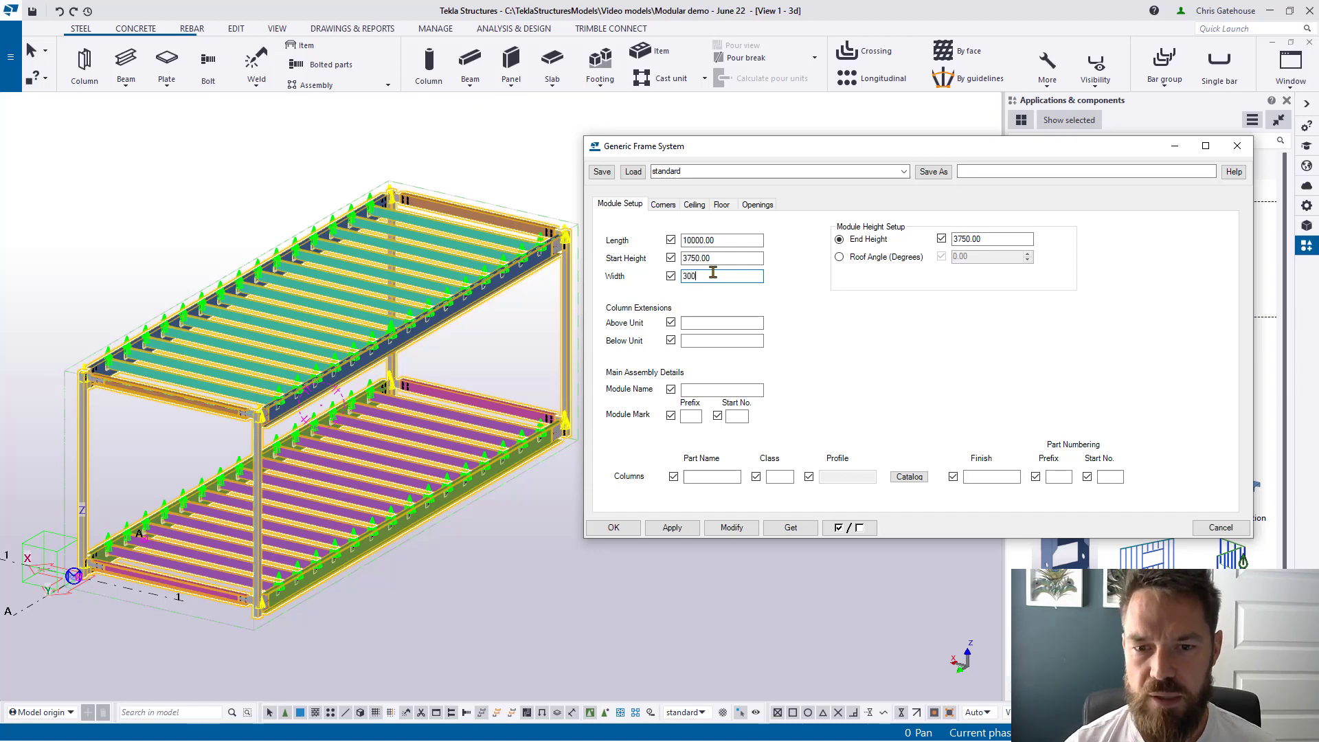
{"action": "type", "text": "3000"}
{"action": "left_click", "coordinate": [729, 528]}
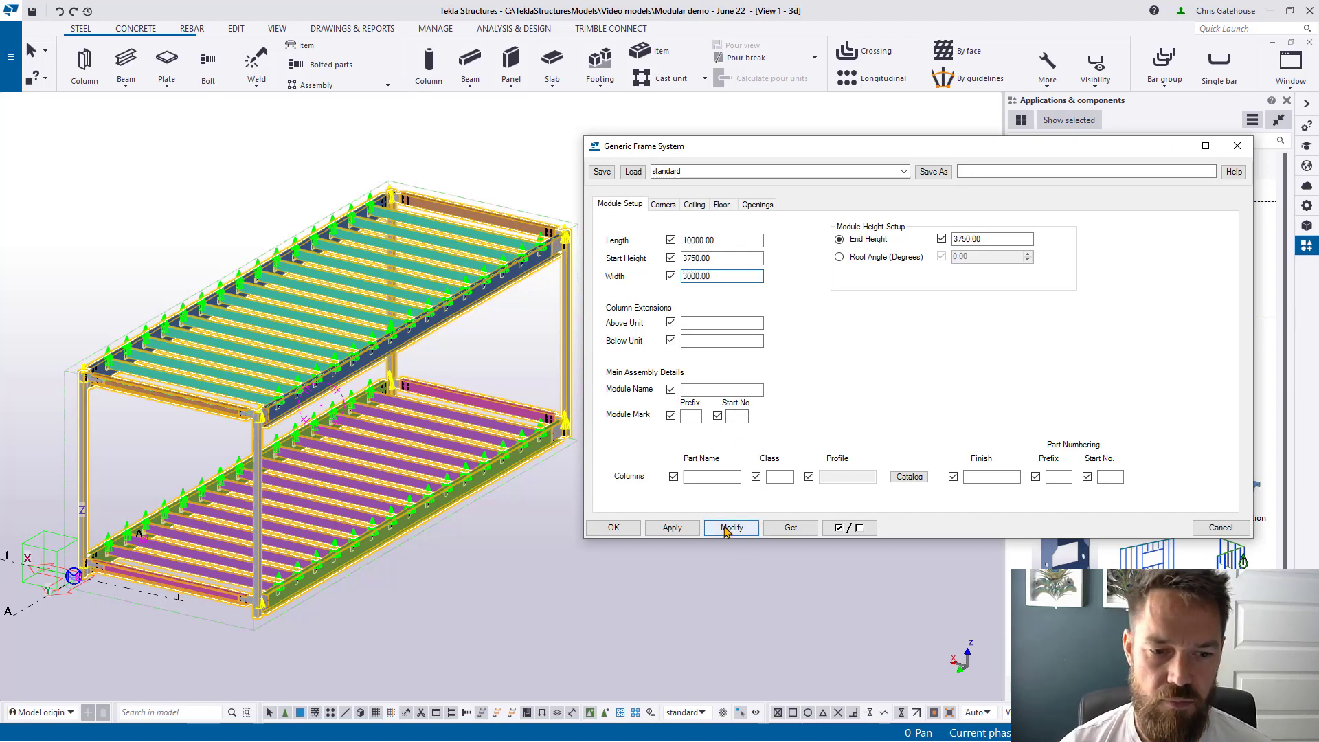
Step: Change the module width to 3600 and apply it to the frame
{"action": "double_click", "coordinate": [732, 279]}
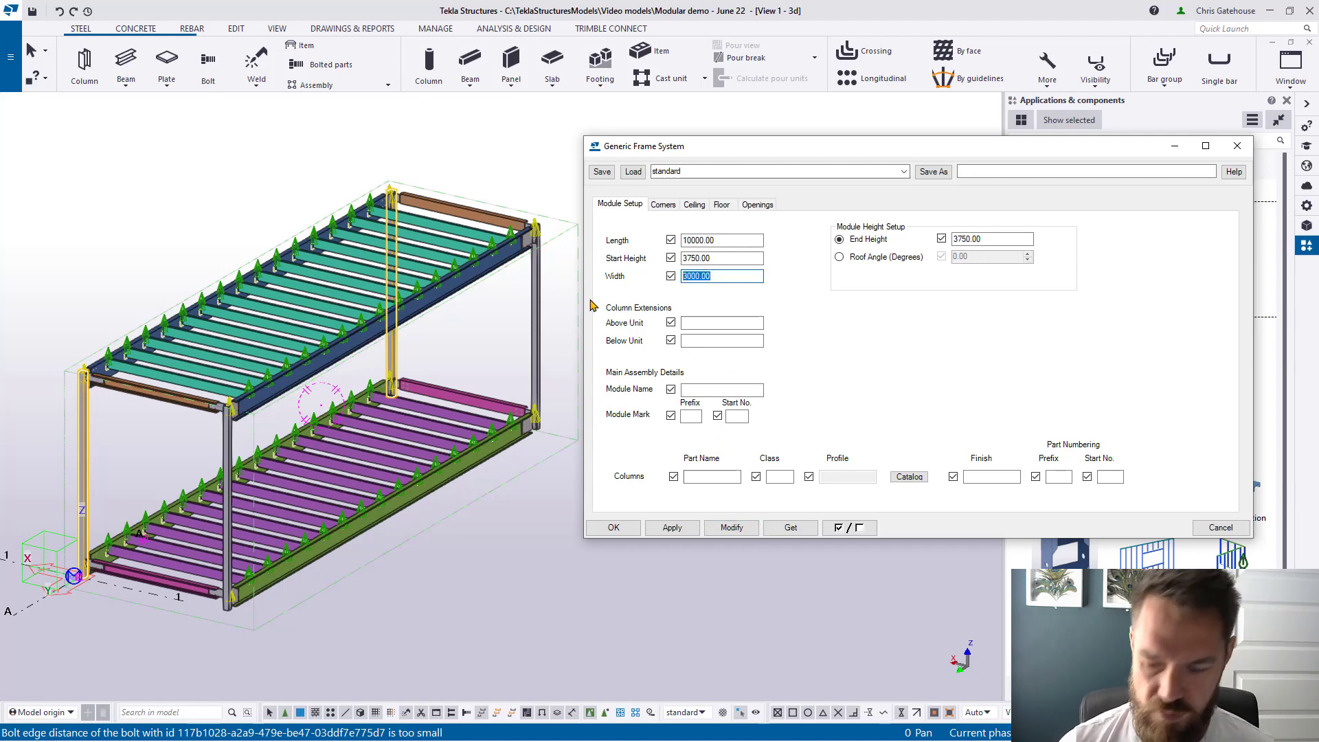
{"action": "type", "text": "3600"}
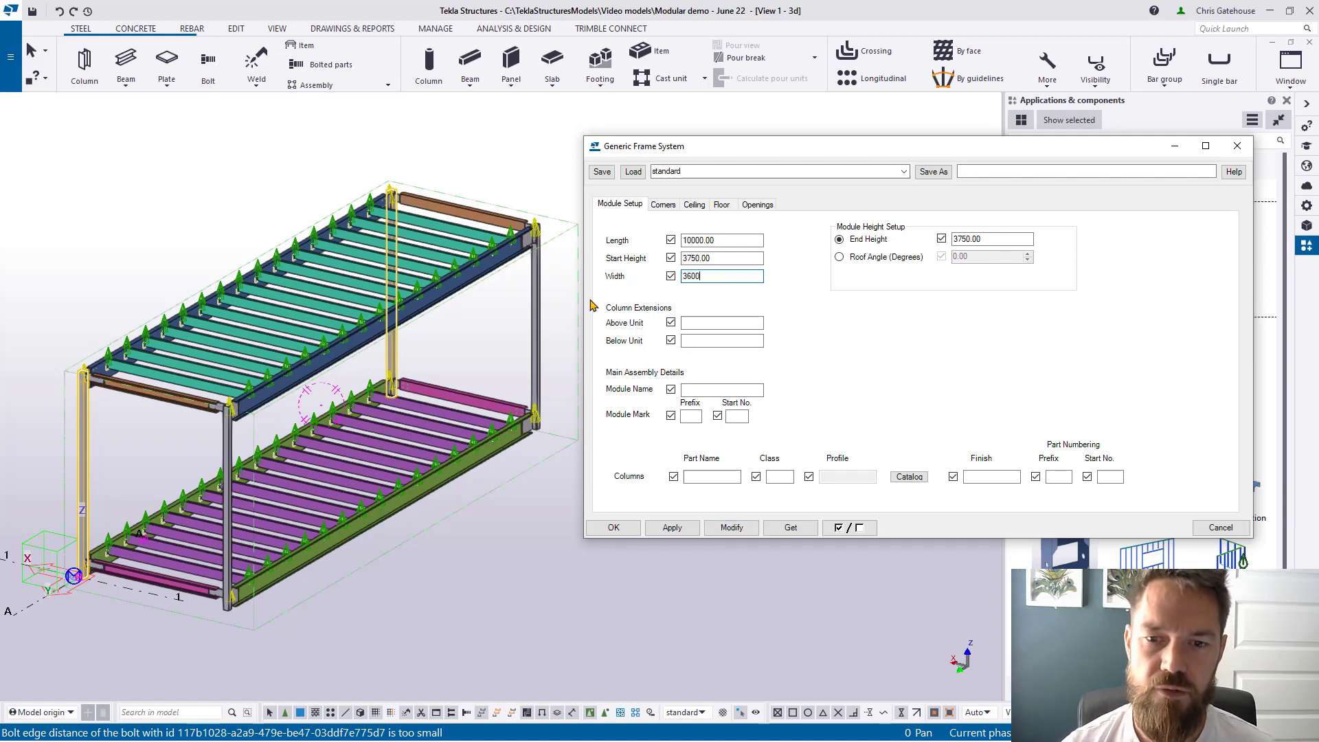
{"action": "left_click", "coordinate": [731, 528]}
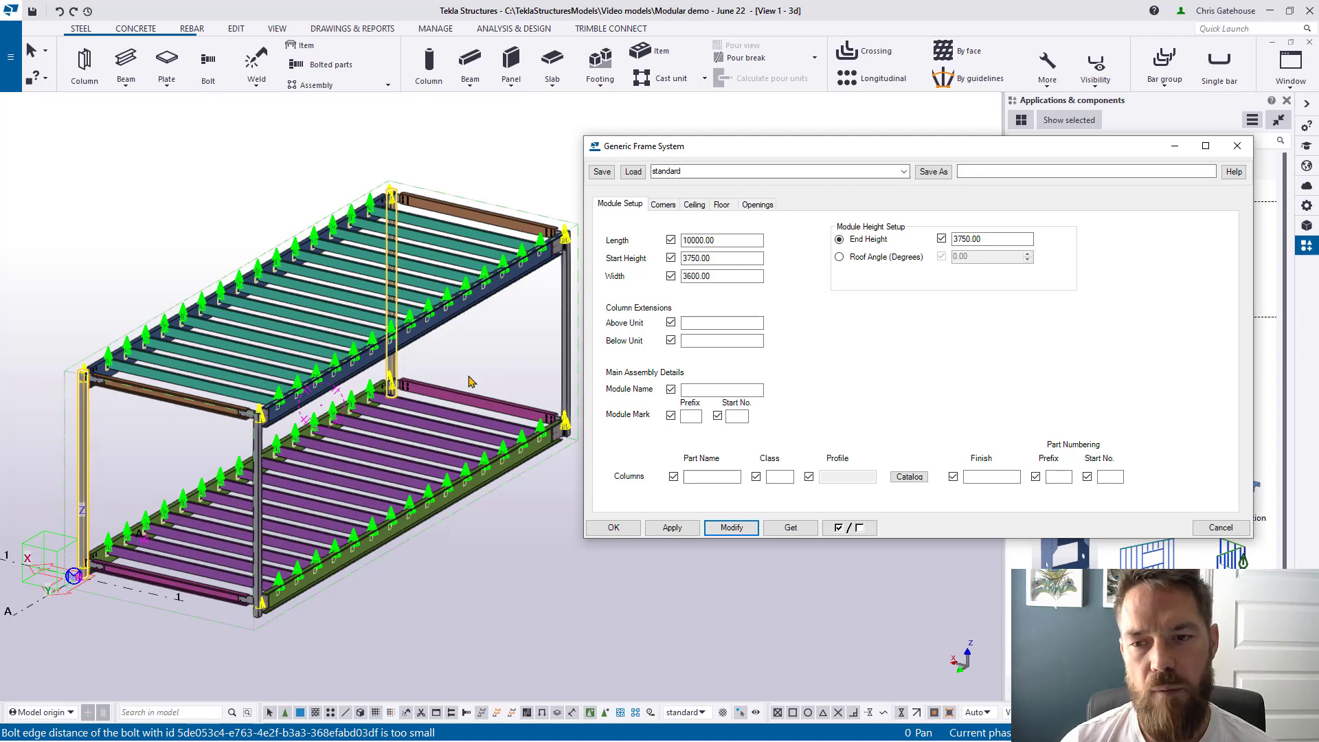
{"action": "left_click", "coordinate": [976, 240]}
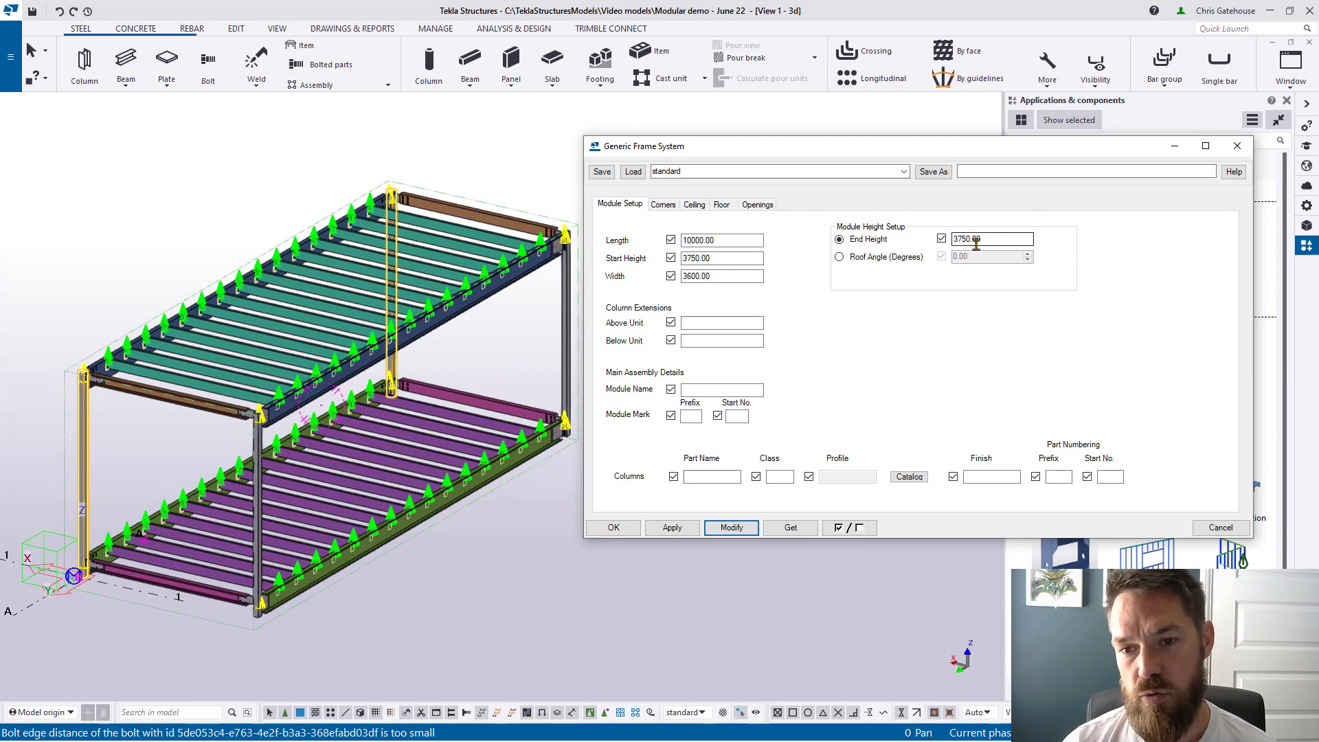
{"action": "double_click", "coordinate": [976, 240]}
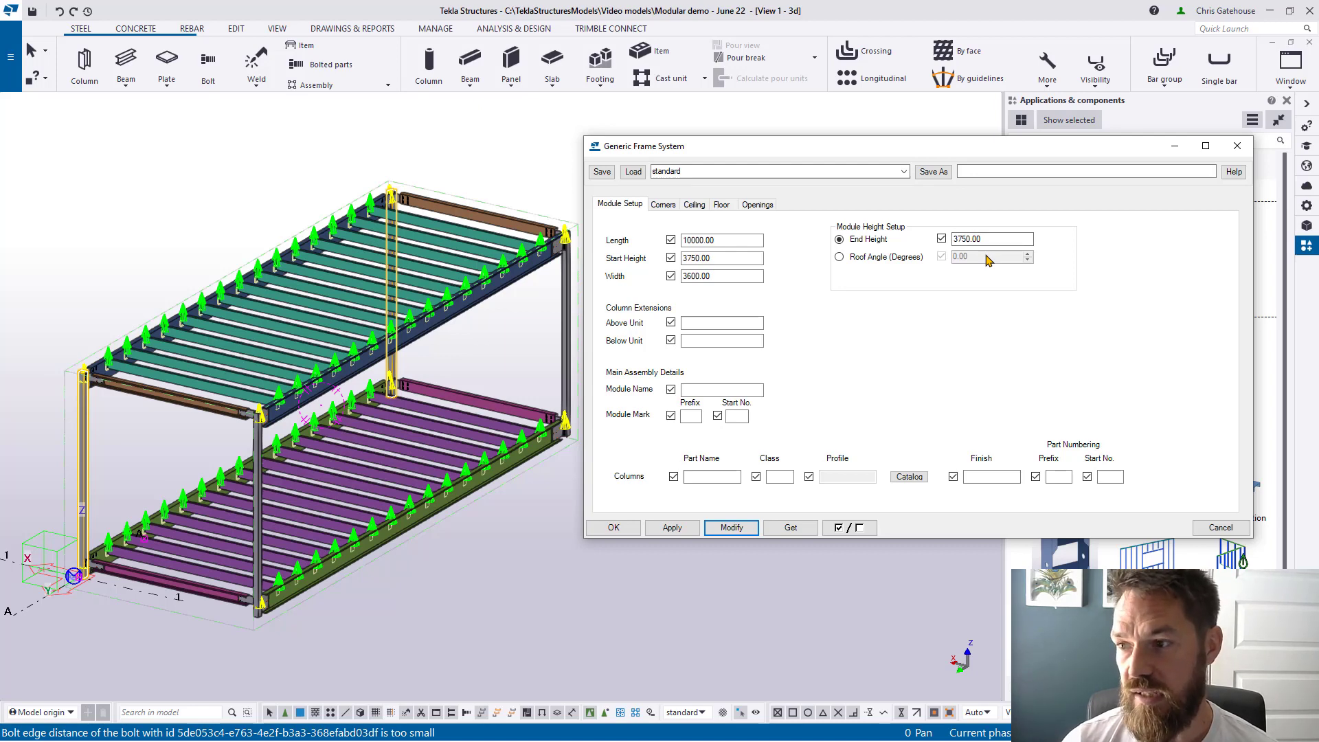
Step: Turn to a side-on view and apply a 4000 end height to the module
{"action": "middle_click_drag", "start_coordinate": [387, 356], "coordinate": [268, 336], "text": "ctrl"}
{"action": "scroll", "coordinate": [296, 342], "scroll_direction": "down", "scroll_amount": 3}
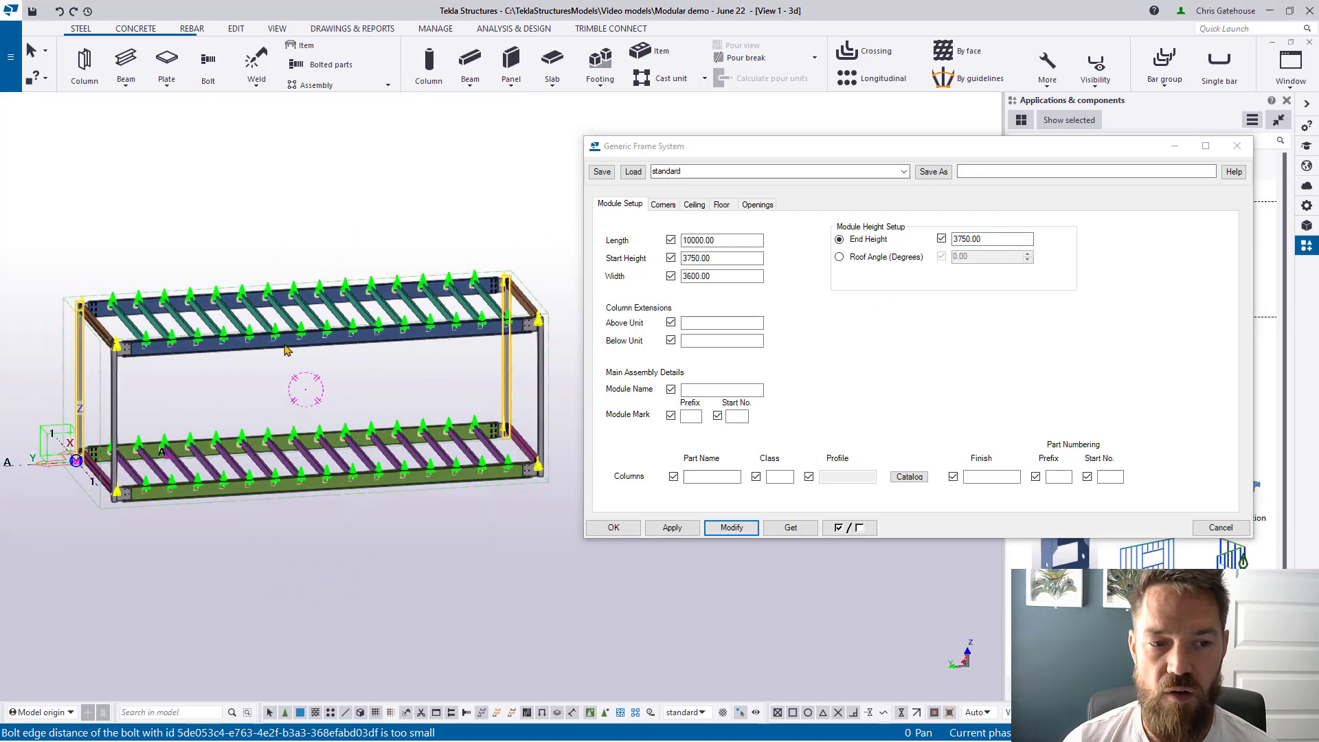
{"action": "middle_click_drag", "start_coordinate": [436, 376], "coordinate": [361, 353]}
{"action": "left_click", "coordinate": [975, 239]}
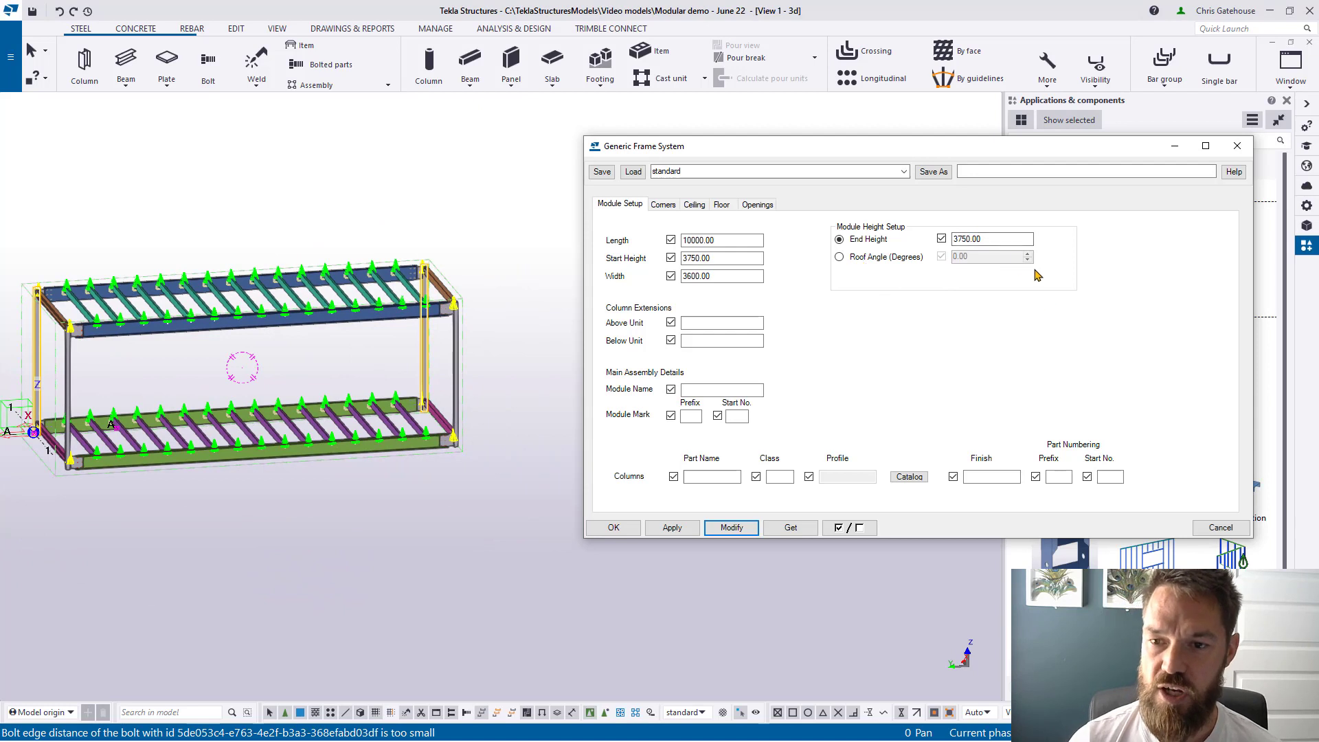
{"action": "double_click", "coordinate": [994, 239]}
{"action": "type", "text": "4000.00"}
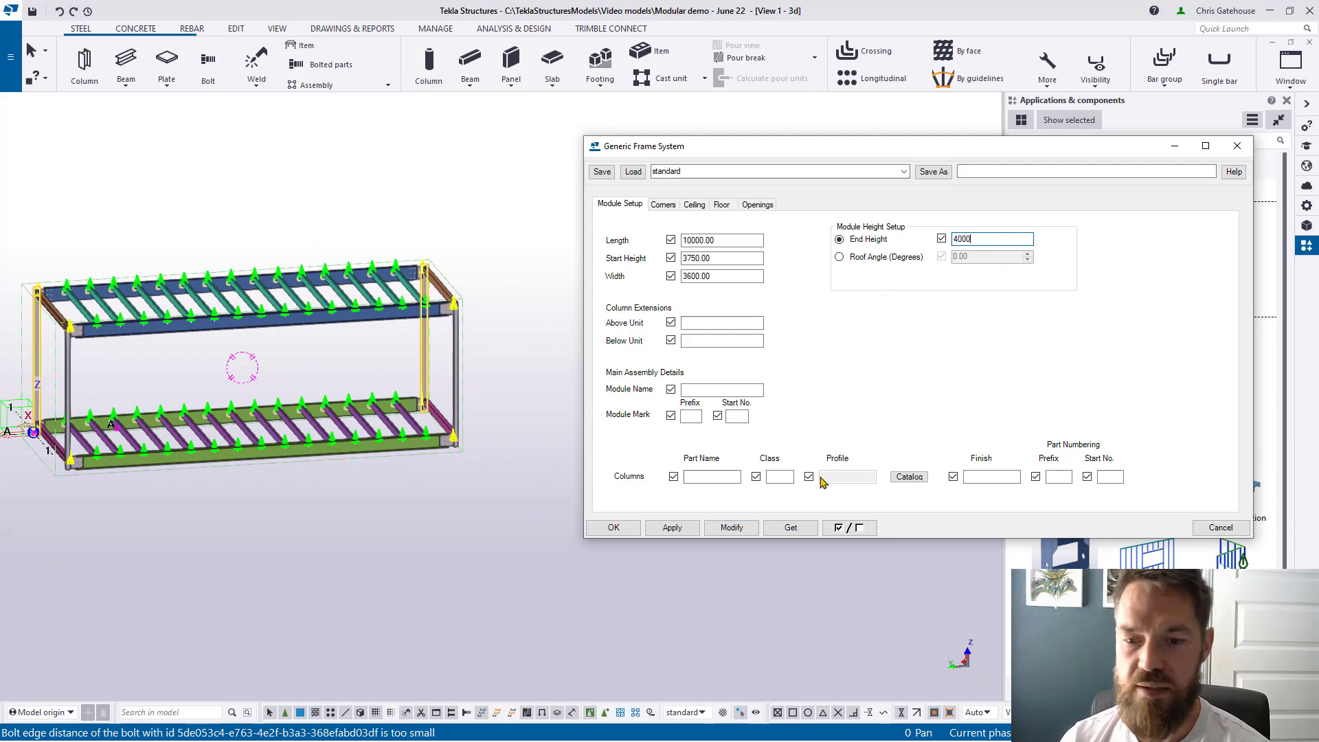
{"action": "left_click", "coordinate": [718, 529]}
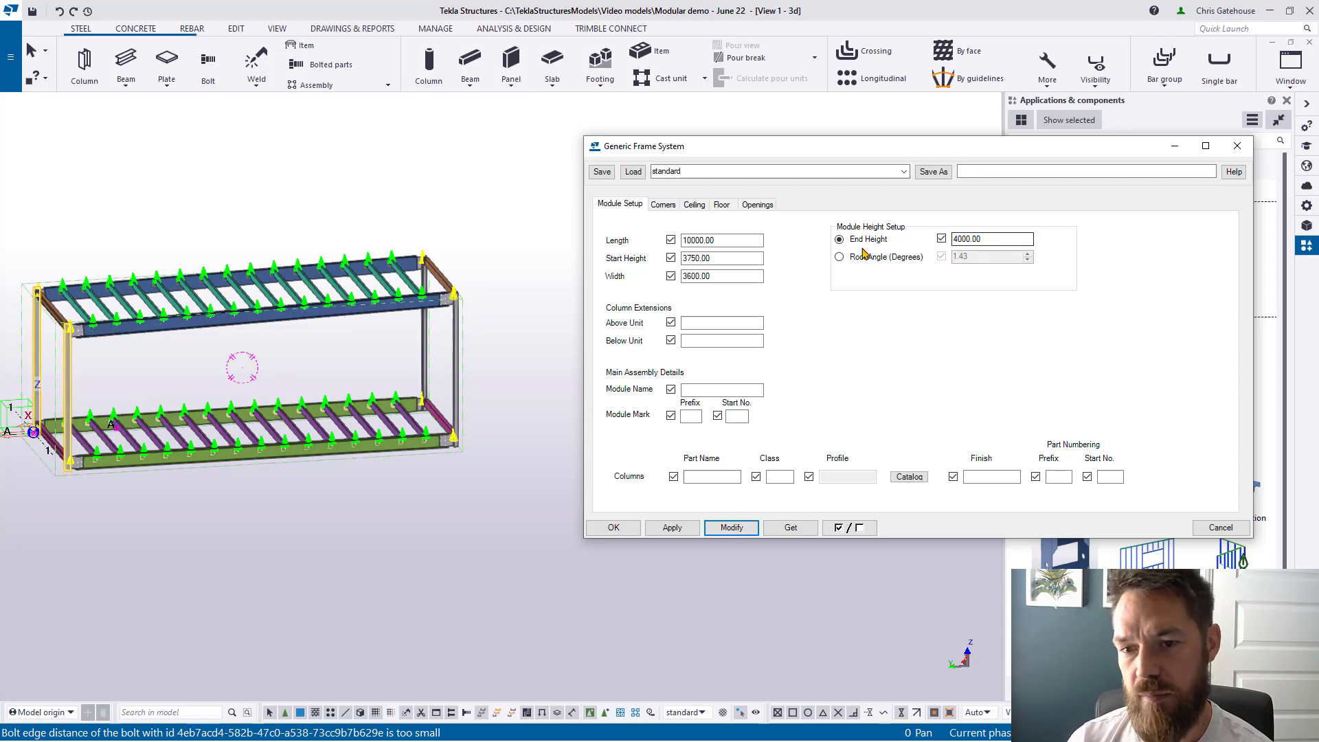
Step: Define the roof by angle and apply a 2° roof slope
{"action": "left_click", "coordinate": [840, 257]}
{"action": "double_click", "coordinate": [983, 257]}
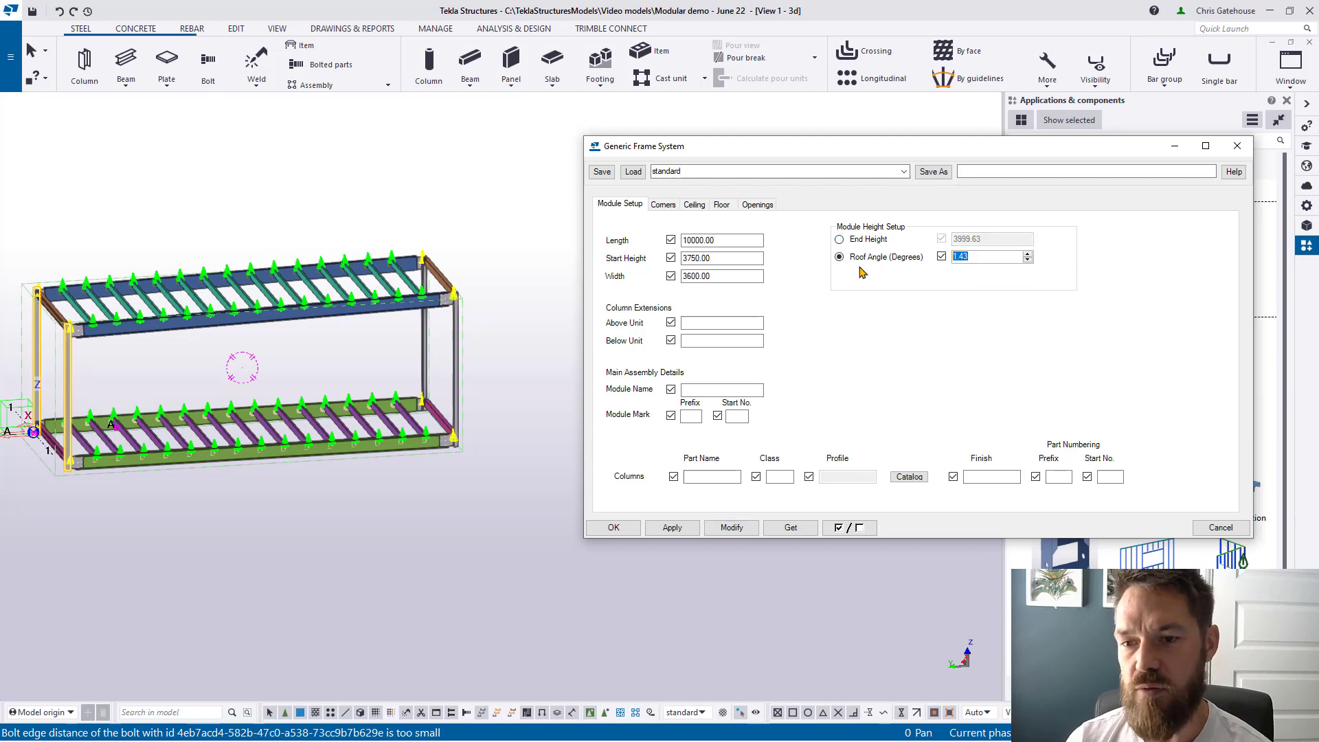
{"action": "type", "text": "2"}
{"action": "left_click", "coordinate": [728, 529]}
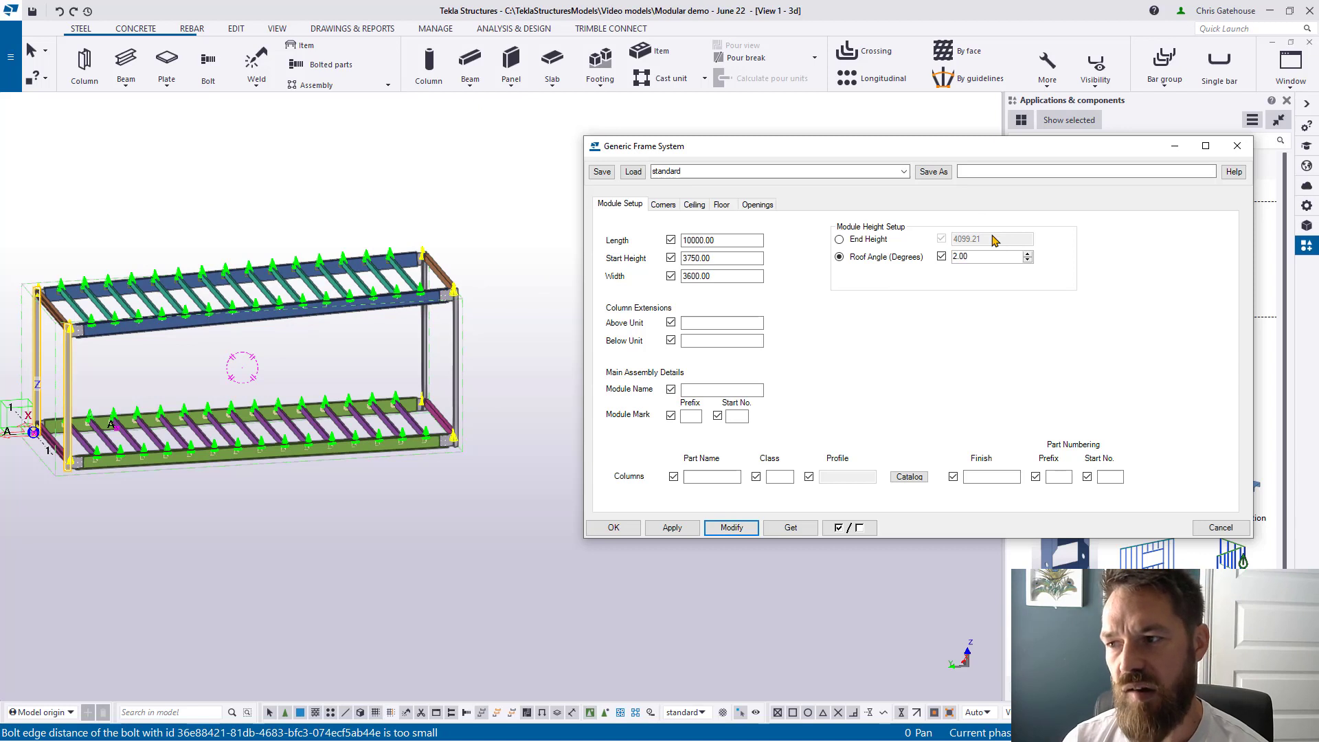
Step: Switch back to end height and restore 3750 for a flat roof
{"action": "left_click", "coordinate": [840, 239]}
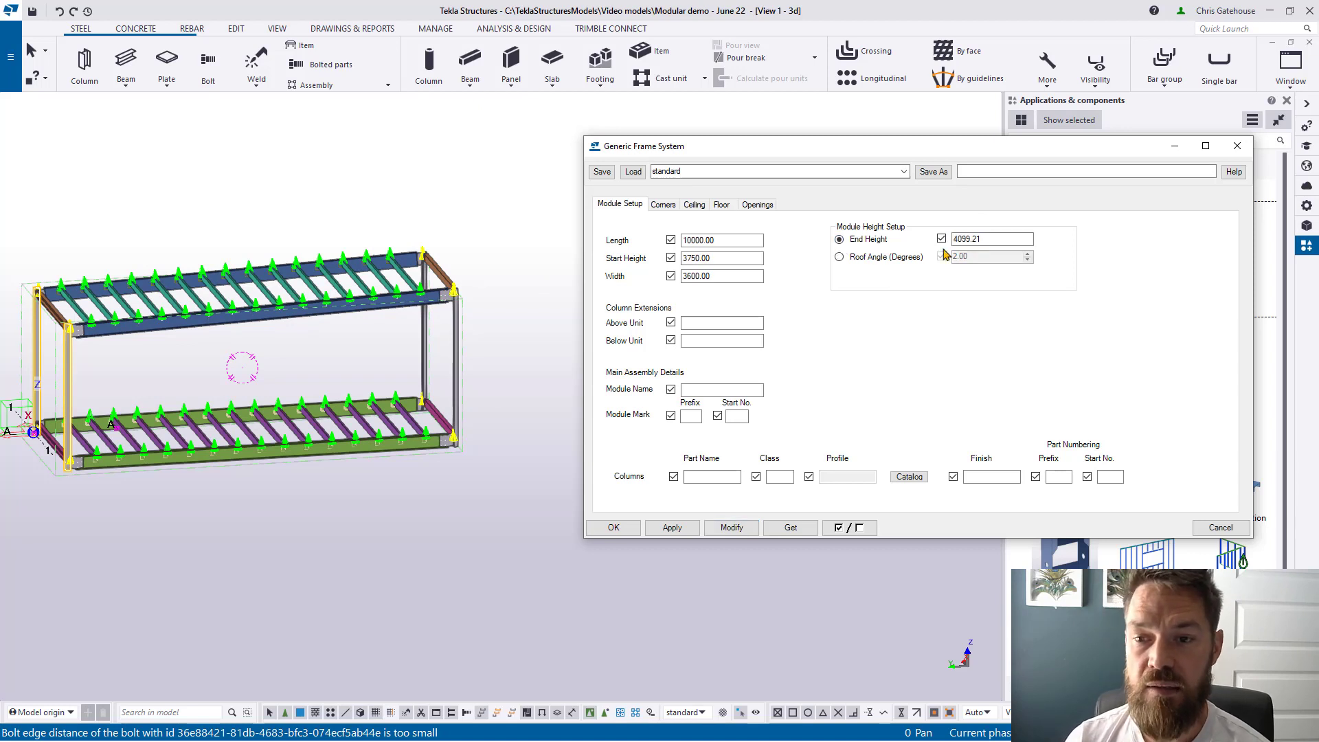
{"action": "left_click_drag", "start_coordinate": [998, 241], "coordinate": [872, 241]}
{"action": "type", "text": "3754"}
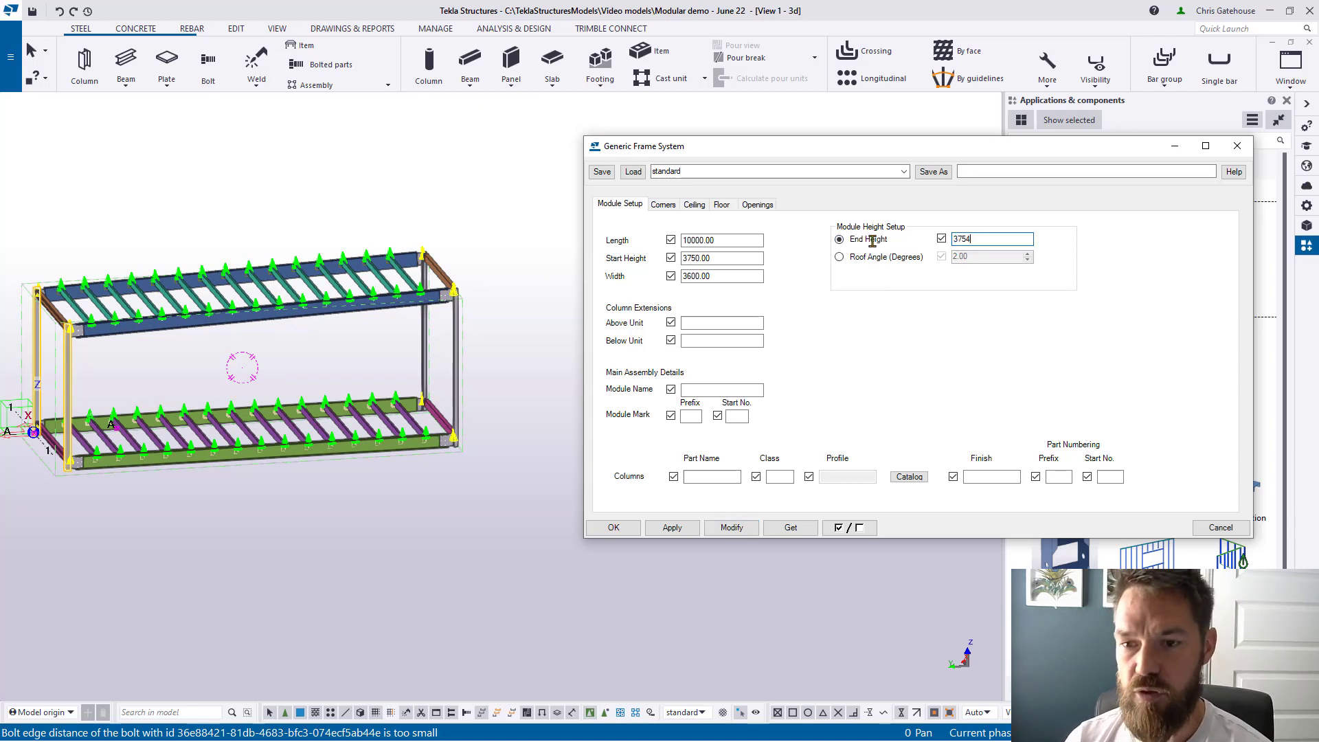
{"action": "left_click", "coordinate": [731, 527]}
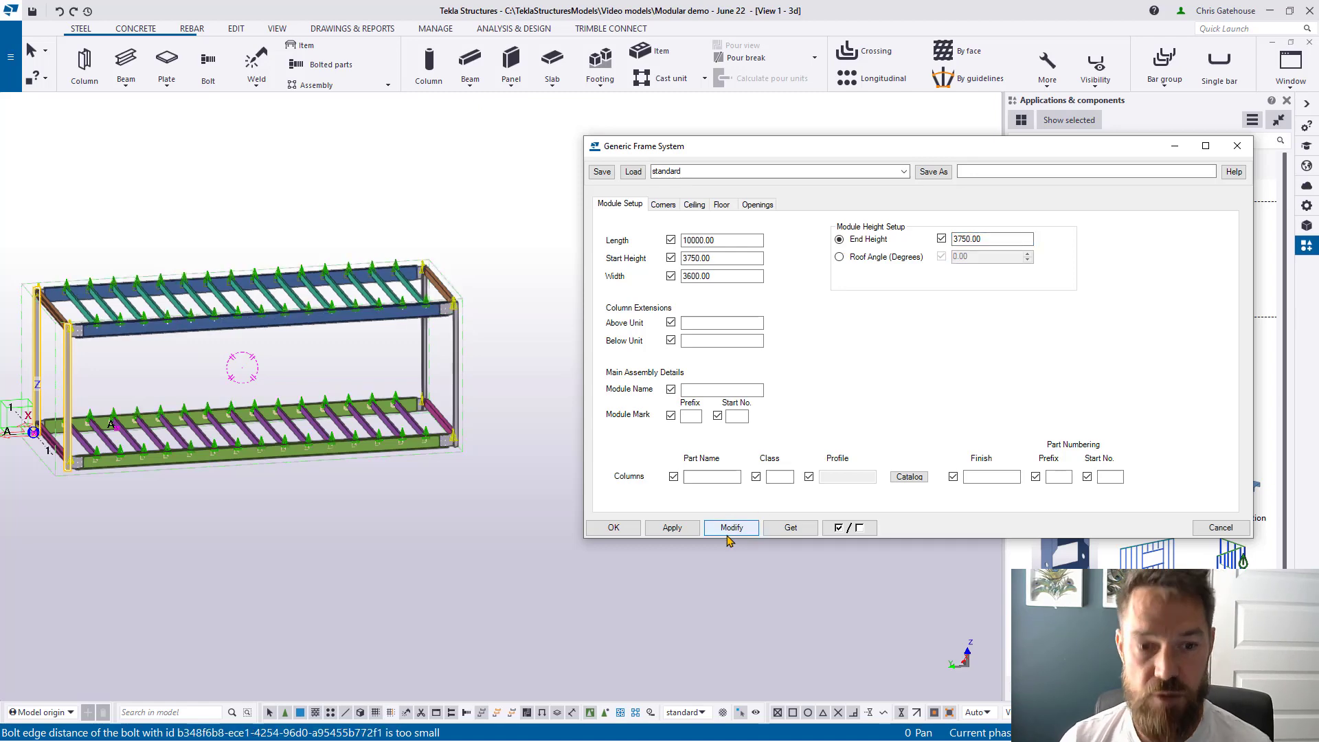
{"action": "scroll", "coordinate": [489, 381], "scroll_direction": "down", "scroll_amount": 3}
{"action": "middle_click_drag", "start_coordinate": [391, 381], "coordinate": [441, 426], "text": "ctrl"}
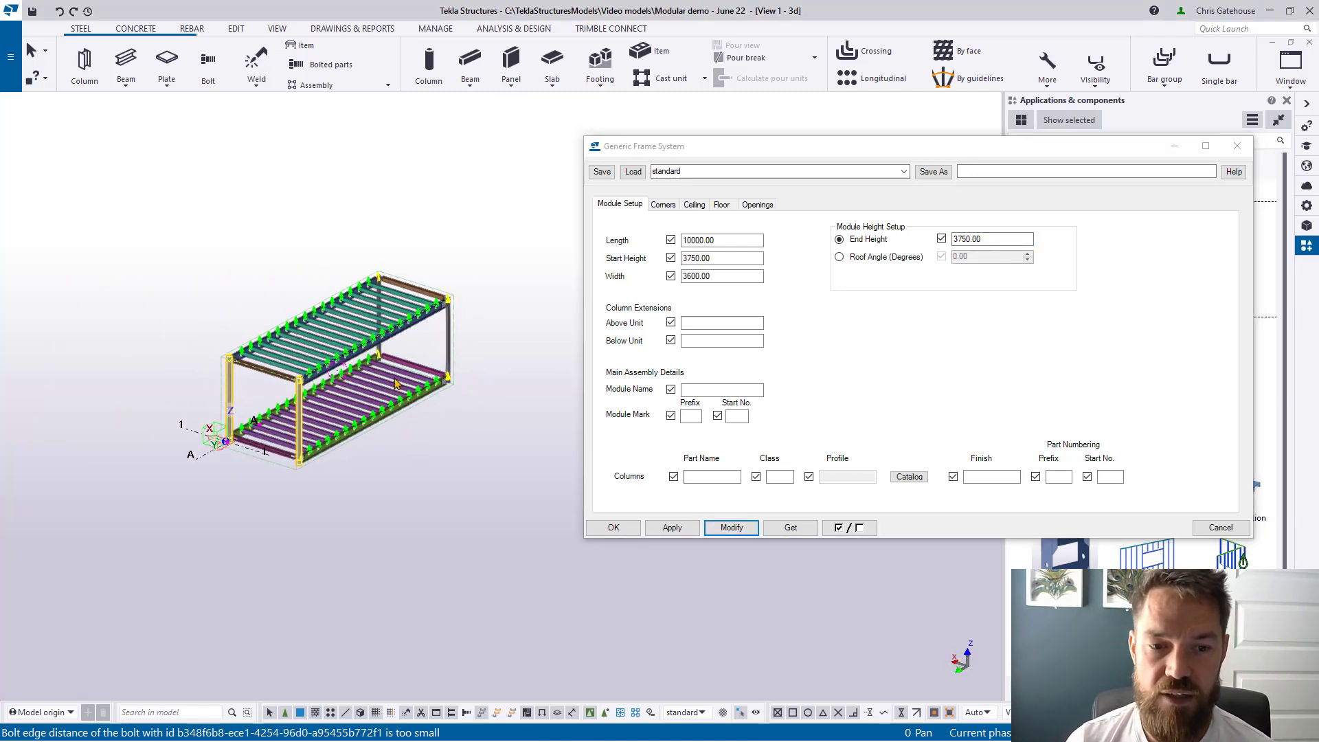
Step: Set the column extension above the unit to 50 and update the frame
{"action": "scroll", "coordinate": [336, 360], "scroll_direction": "up", "scroll_amount": 4}
{"action": "middle_click_drag", "start_coordinate": [337, 364], "coordinate": [350, 334], "text": "ctrl"}
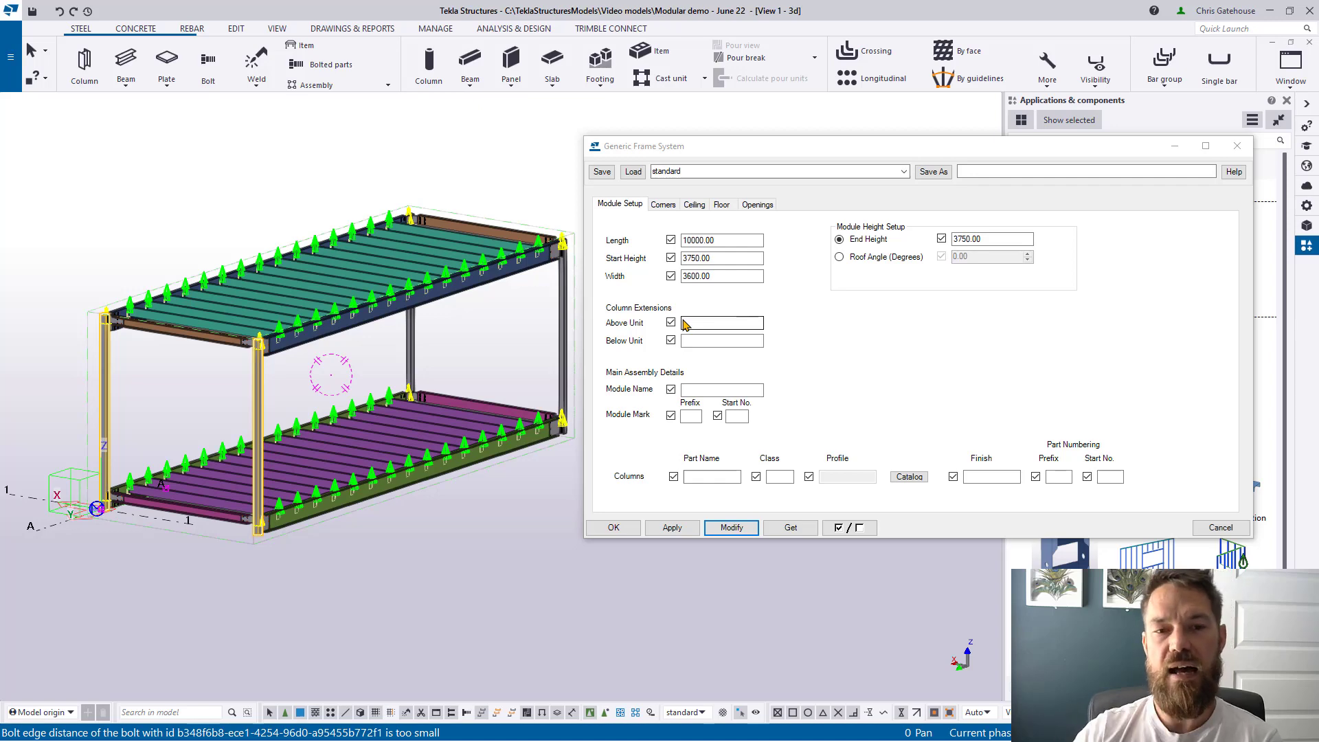
{"action": "scroll", "coordinate": [64, 302], "scroll_direction": "up", "scroll_amount": 5}
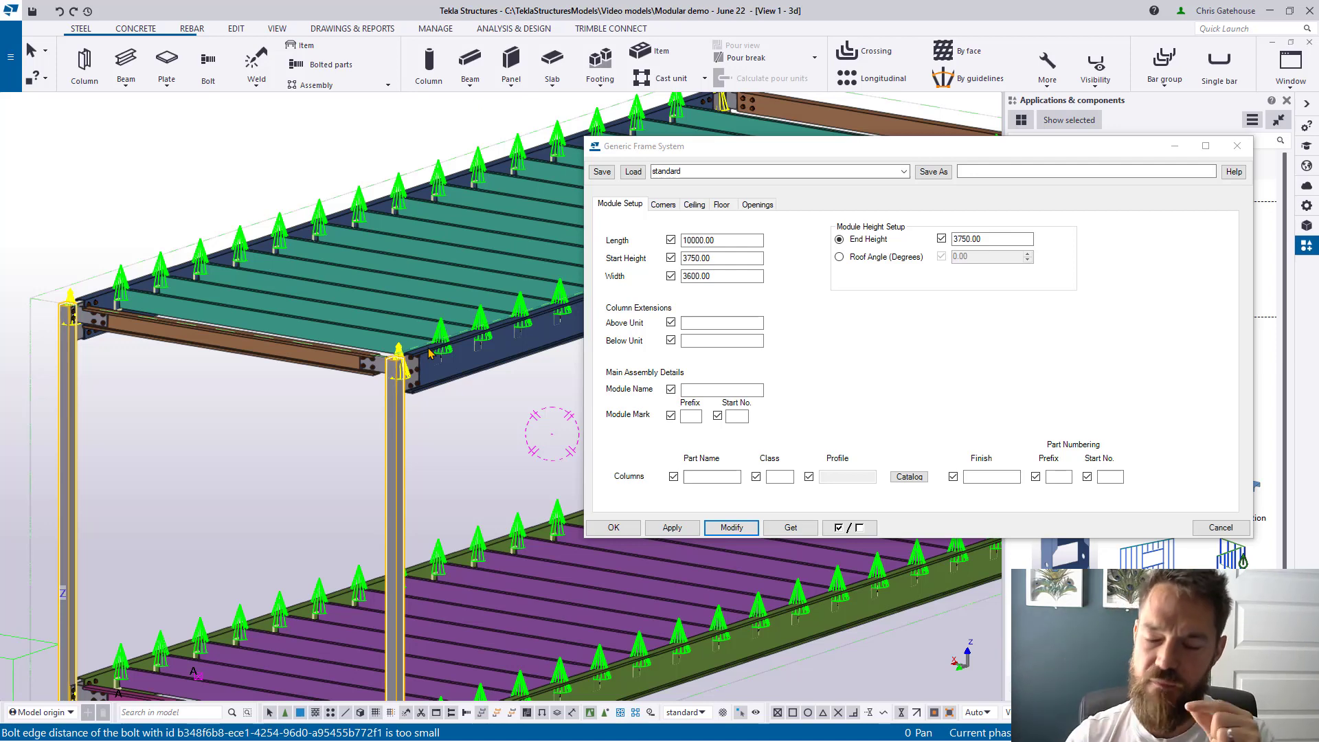
{"action": "scroll", "coordinate": [400, 357], "scroll_direction": "up", "scroll_amount": 4}
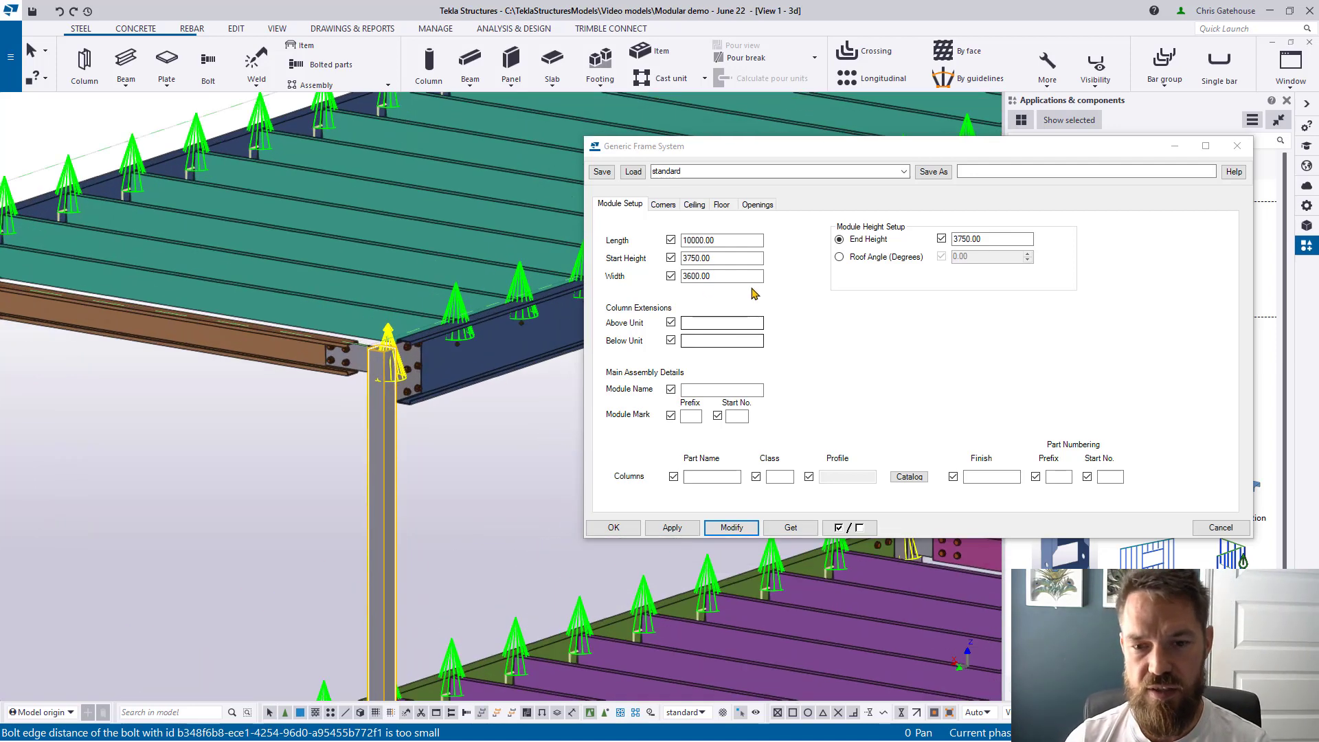
{"action": "scroll", "coordinate": [400, 357], "scroll_direction": "up", "scroll_amount": 3}
{"action": "left_click", "coordinate": [729, 323]}
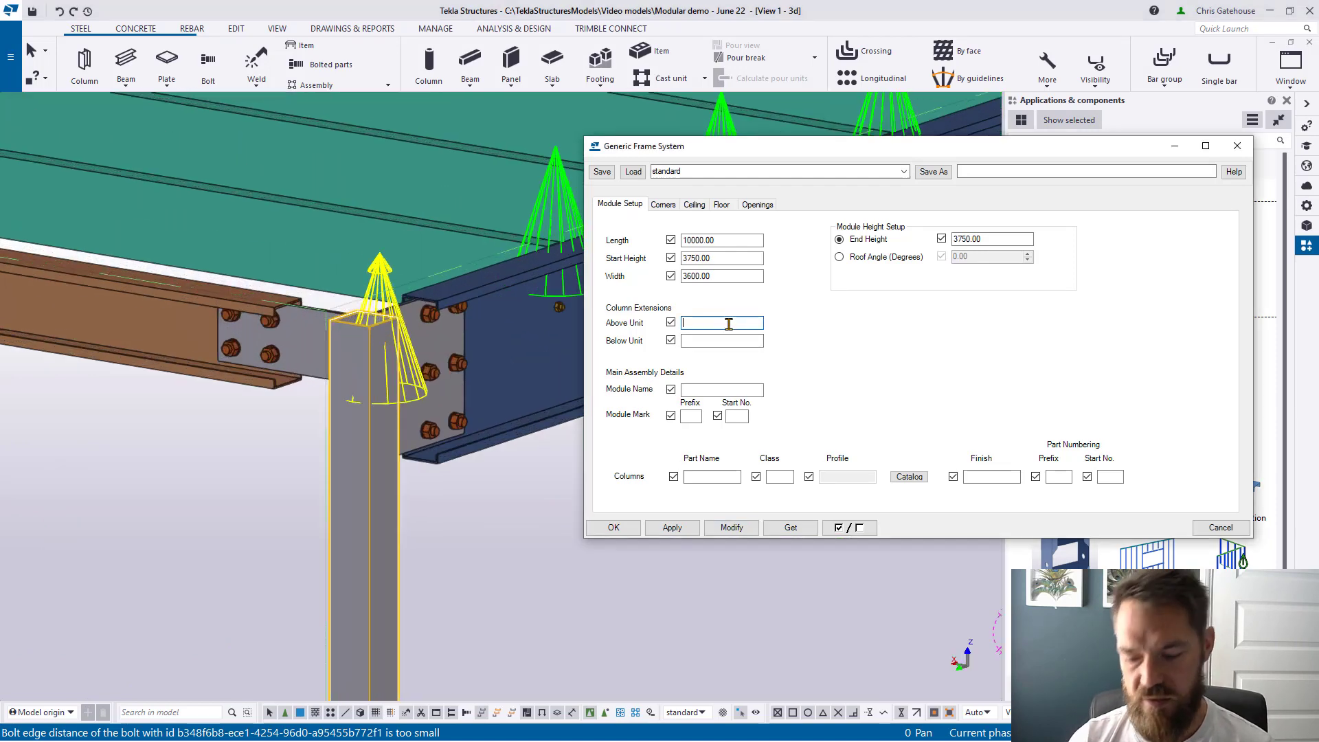
{"action": "type", "text": "50"}
{"action": "left_click", "coordinate": [716, 528]}
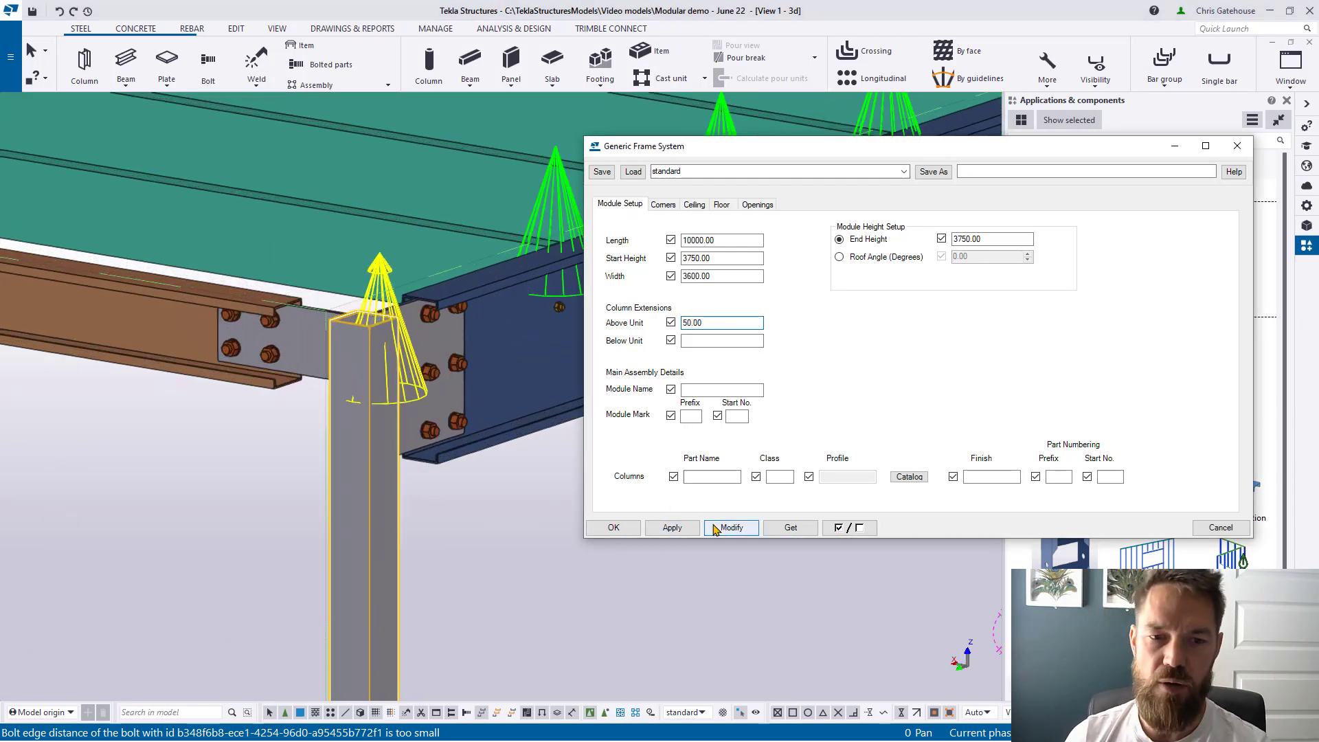
Step: Set the column extension below the unit to 50 and apply both extensions
{"action": "scroll", "coordinate": [443, 422], "scroll_direction": "down", "scroll_amount": 4}
{"action": "middle_click_drag", "start_coordinate": [443, 424], "coordinate": [452, 397], "text": "ctrl"}
{"action": "scroll", "coordinate": [498, 258], "scroll_direction": "down", "scroll_amount": 4}
{"action": "scroll", "coordinate": [492, 600], "scroll_direction": "up", "scroll_amount": 4}
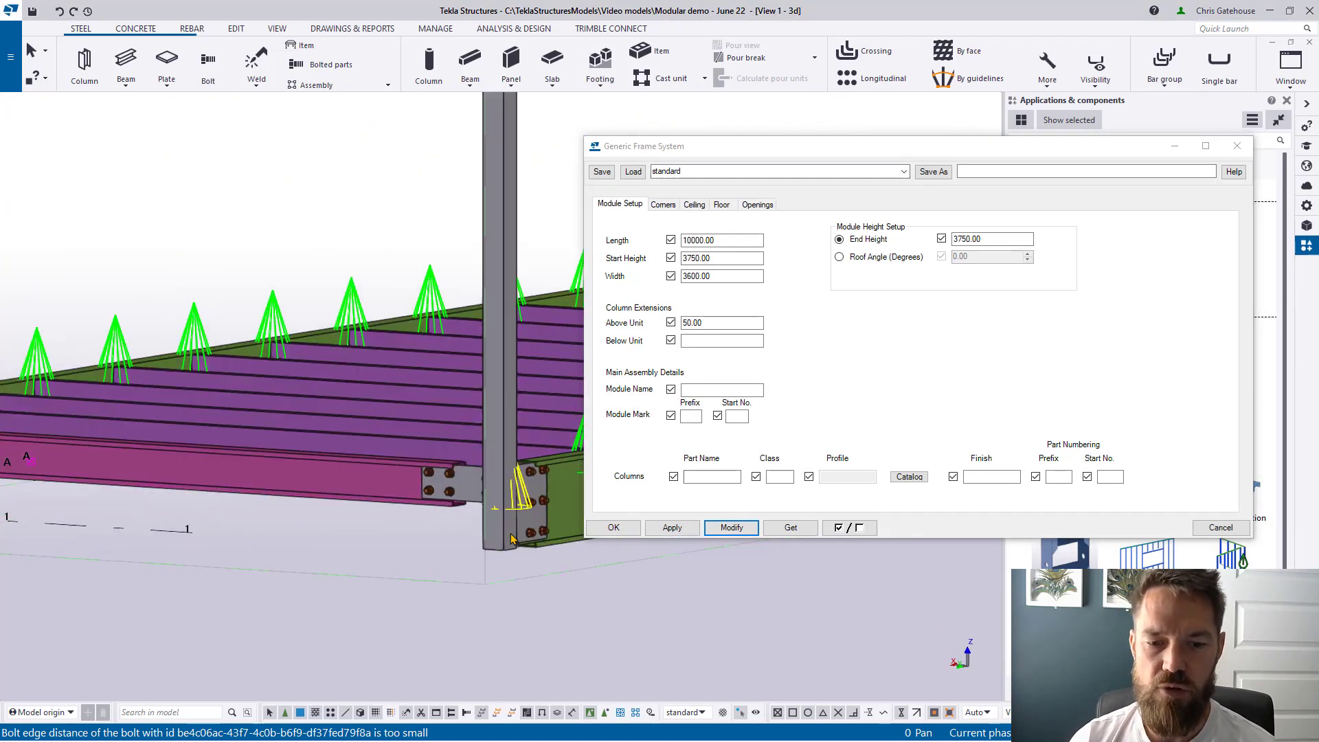
{"action": "left_click", "coordinate": [703, 341]}
{"action": "type", "text": "50"}
{"action": "left_click", "coordinate": [682, 532]}
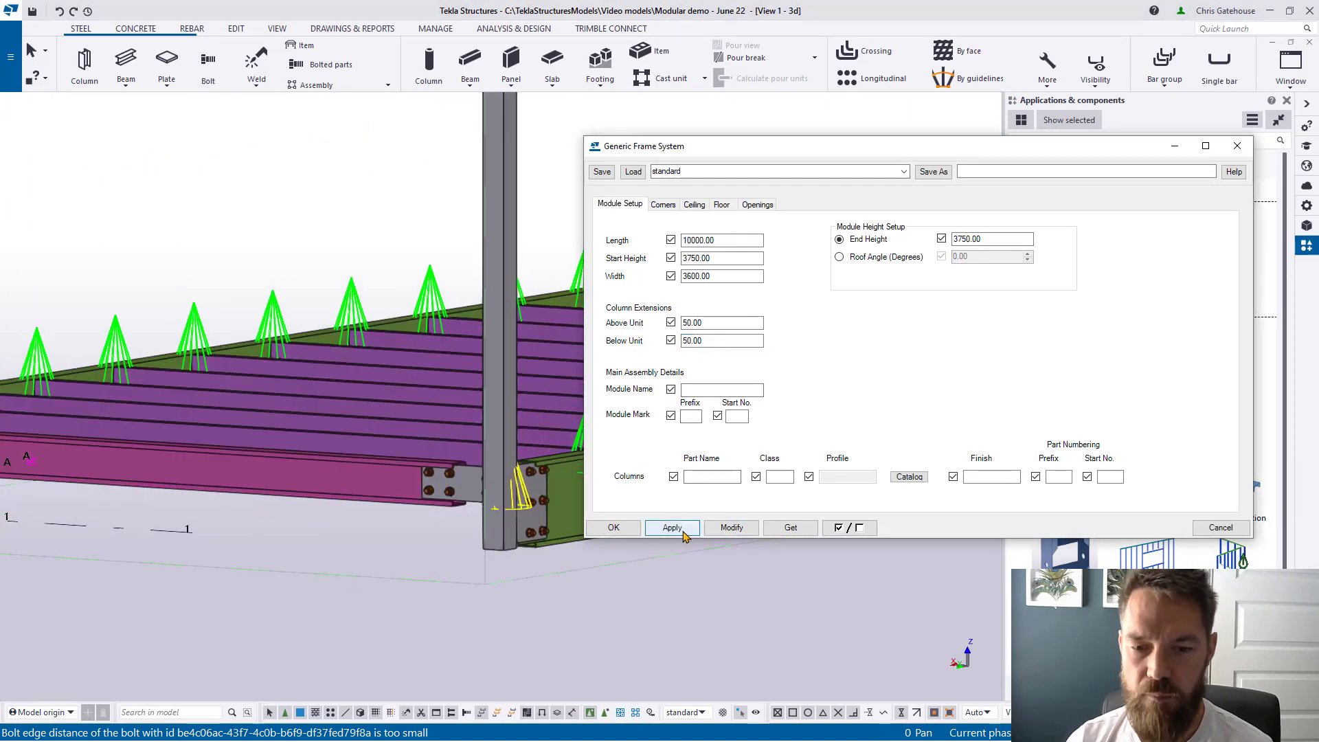
{"action": "left_click", "coordinate": [731, 527]}
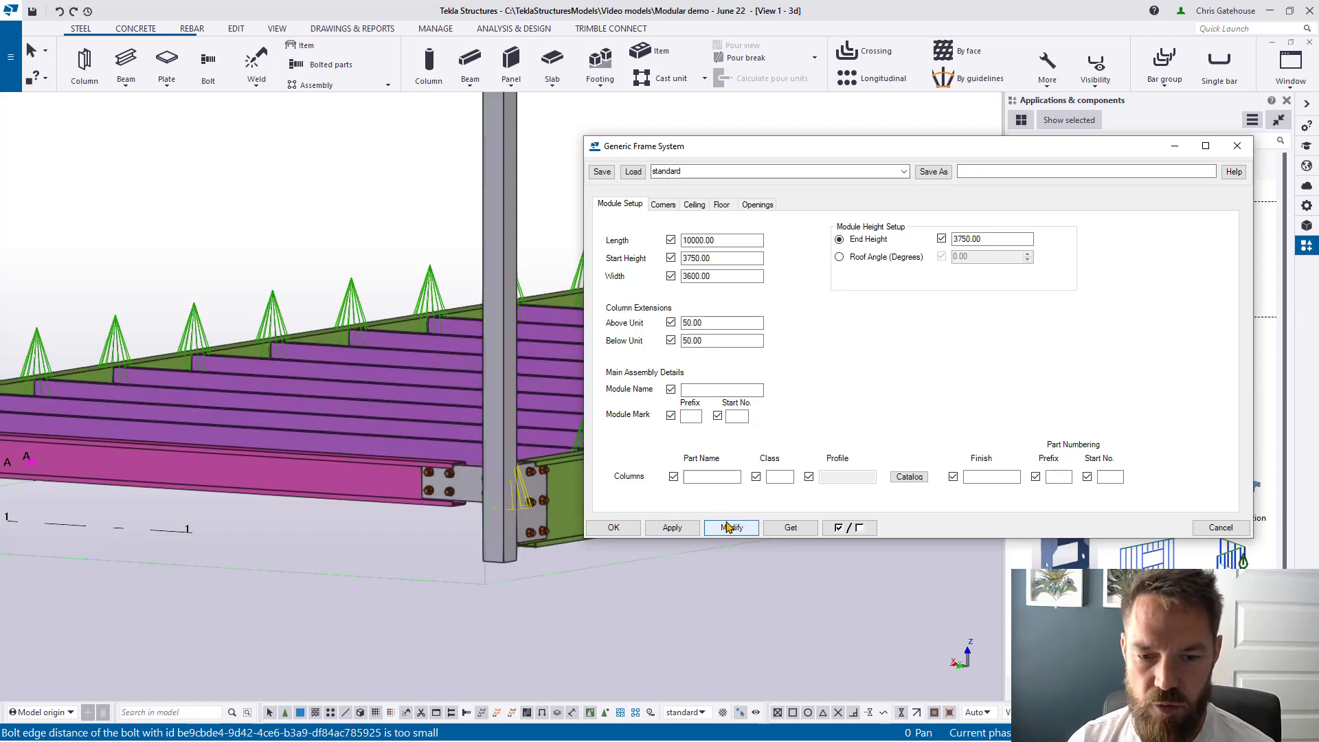
Step: Reset the above-unit column extension to 0 and update the frame
{"action": "scroll", "coordinate": [511, 612], "scroll_direction": "down", "scroll_amount": 4}
{"action": "scroll", "coordinate": [501, 288], "scroll_direction": "up", "scroll_amount": 4}
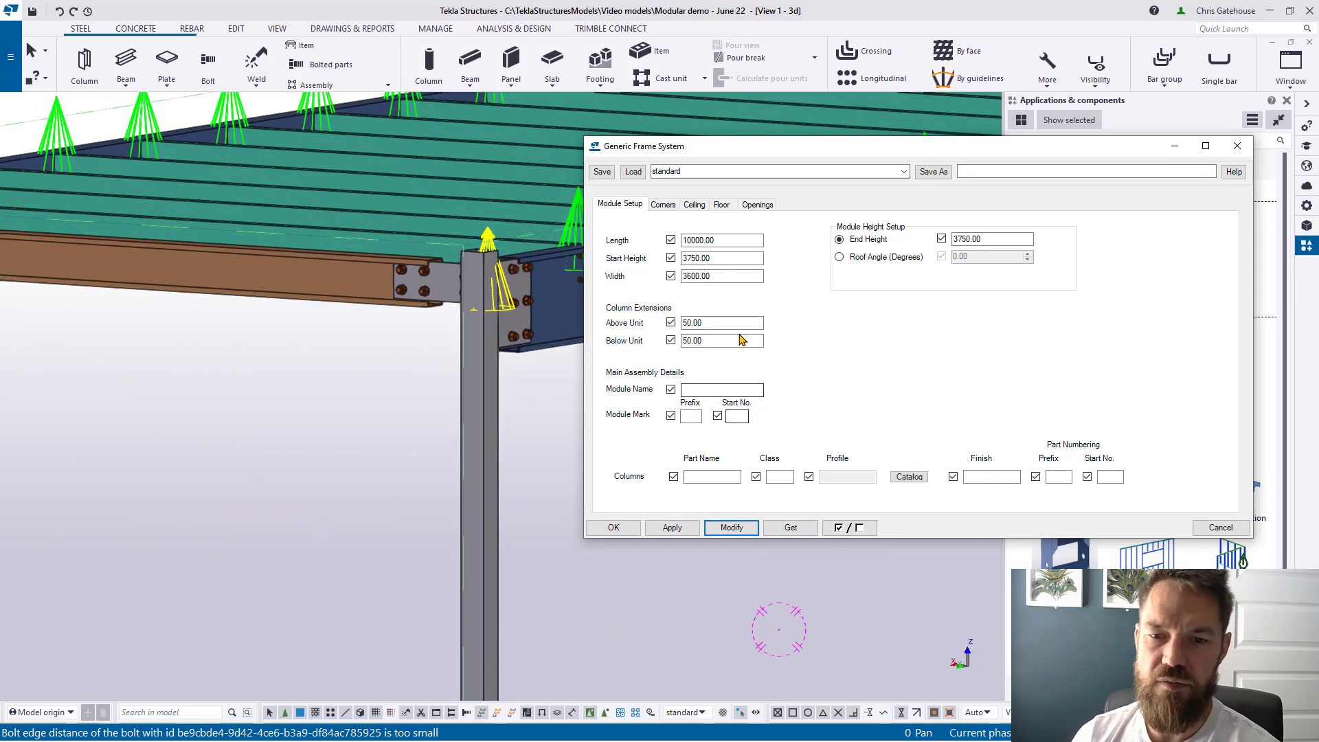
{"action": "double_click", "coordinate": [711, 323]}
{"action": "type", "text": "0"}
{"action": "left_click", "coordinate": [731, 528]}
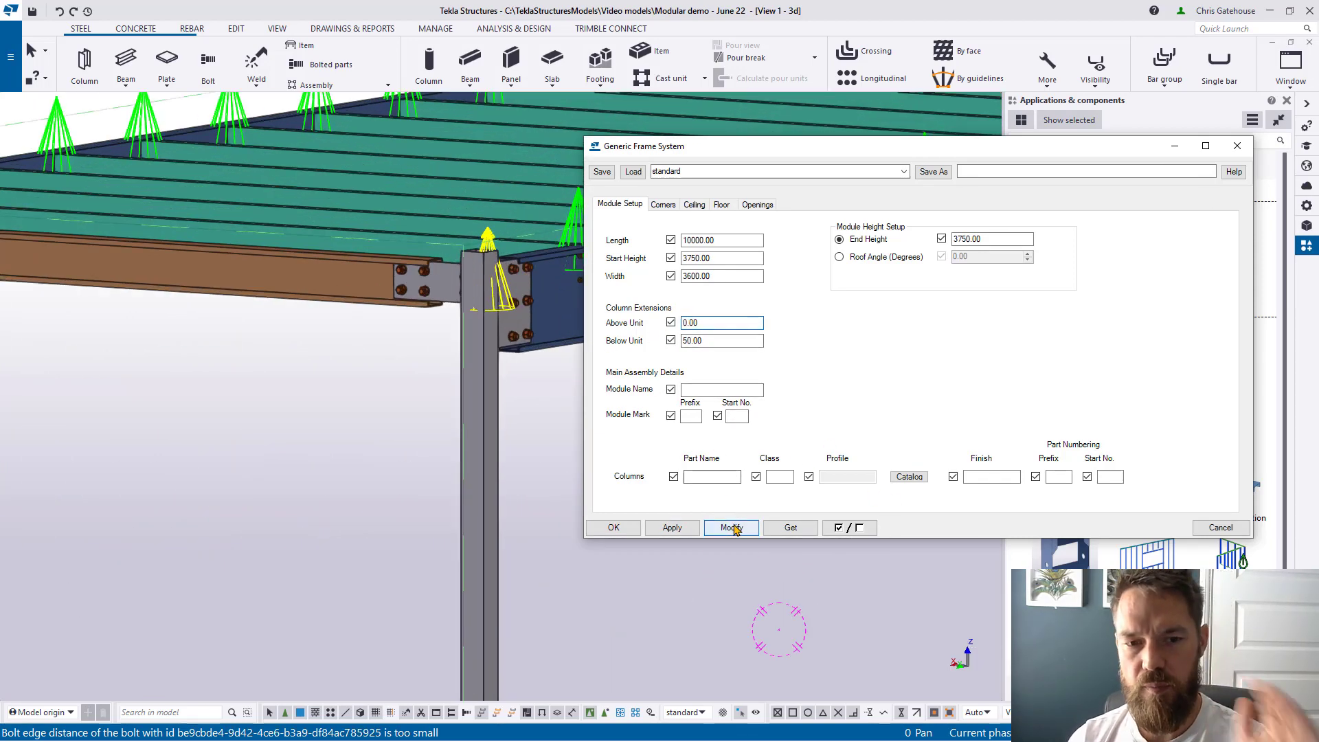
{"action": "scroll", "coordinate": [313, 290], "scroll_direction": "down", "scroll_amount": 6}
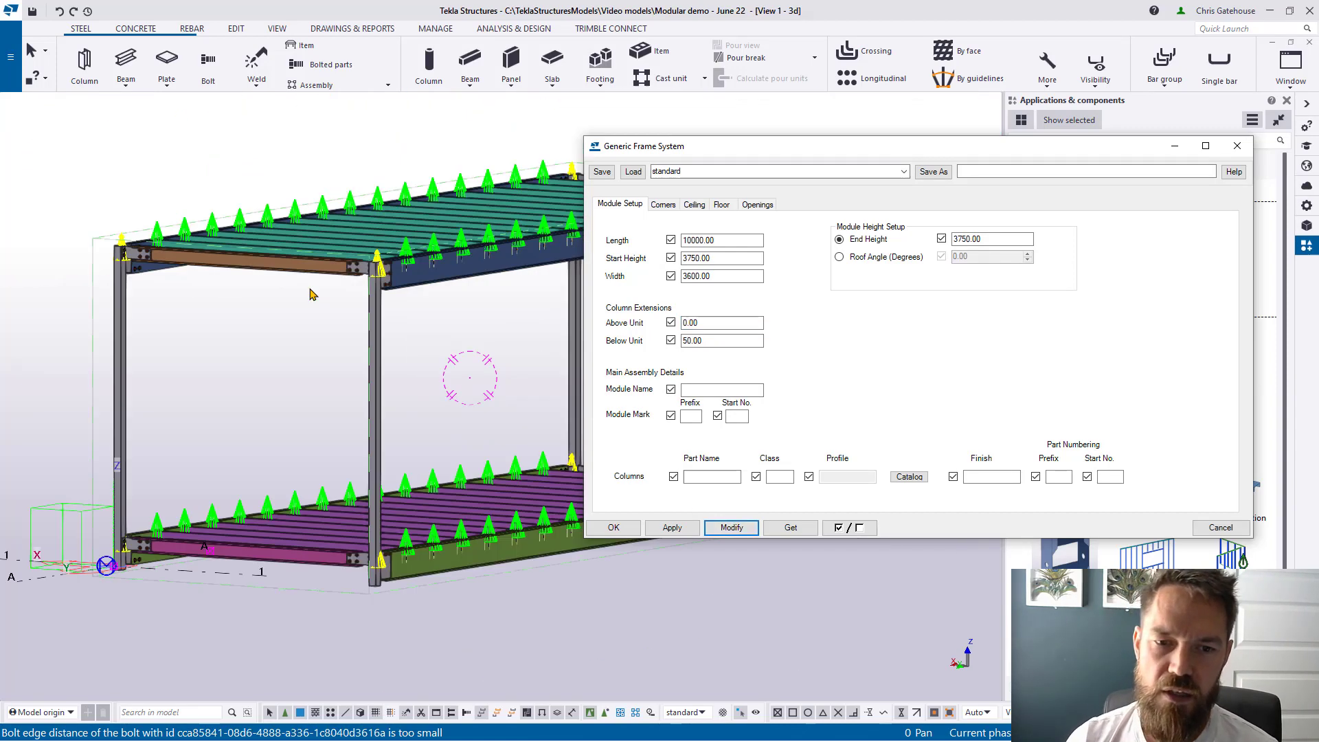
{"action": "middle_click_drag", "start_coordinate": [353, 328], "coordinate": [352, 343], "text": "ctrl"}
Step: Enter module name module_101, mark prefix mod and mark start number 101
{"action": "scroll", "coordinate": [351, 297], "scroll_direction": "up", "scroll_amount": 8}
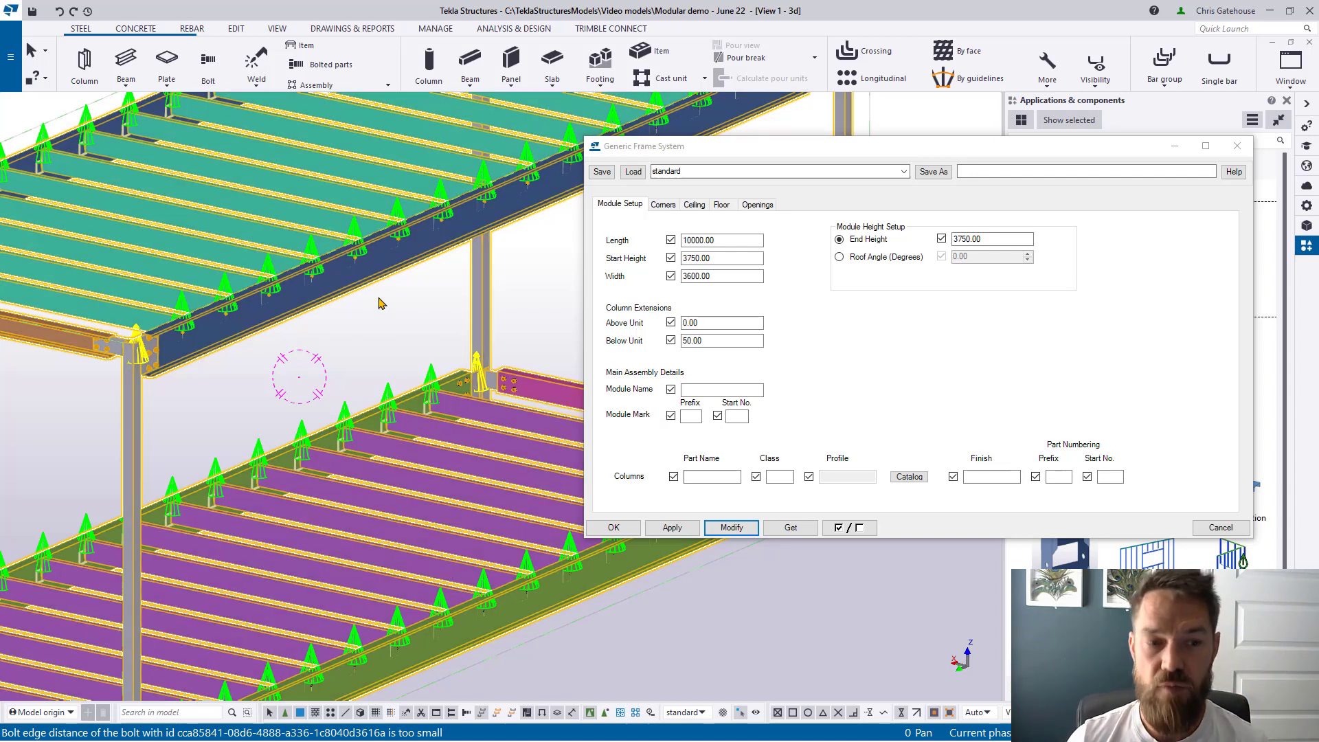
{"action": "left_click", "coordinate": [714, 389]}
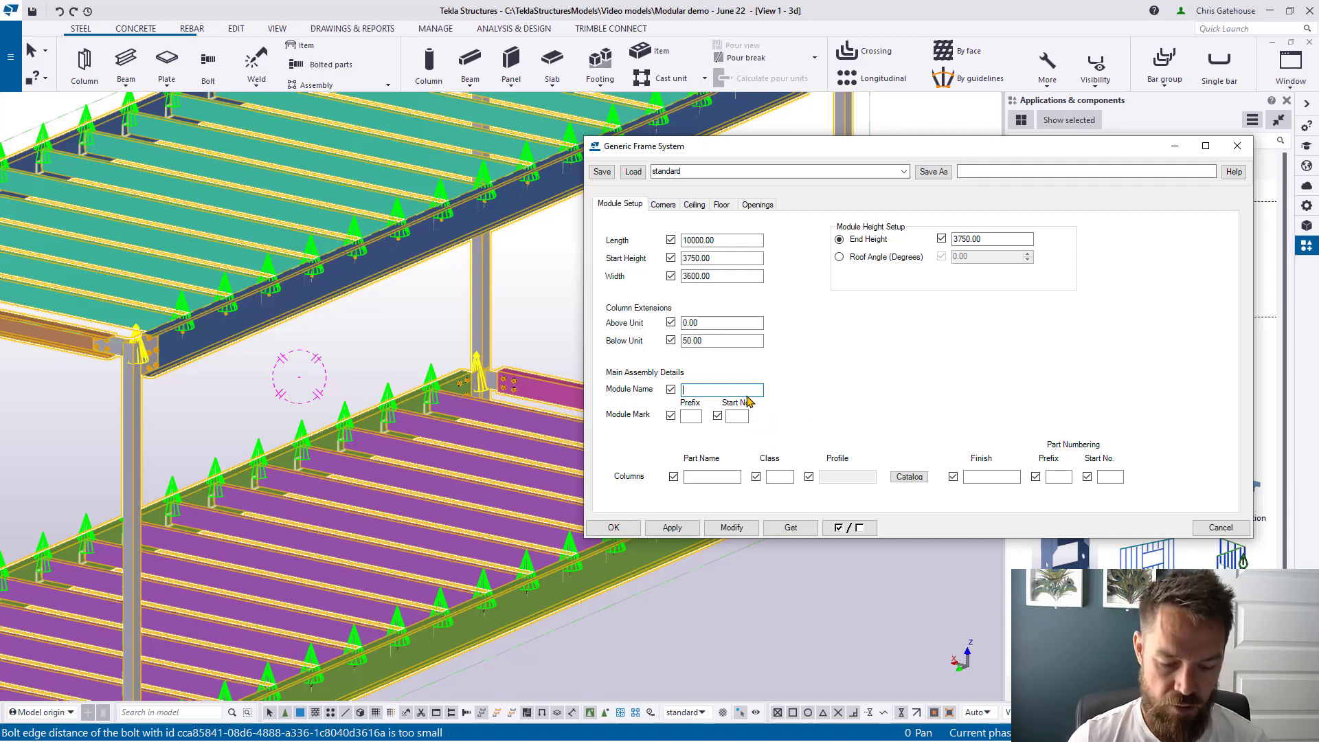
{"action": "type", "text": "dule"}
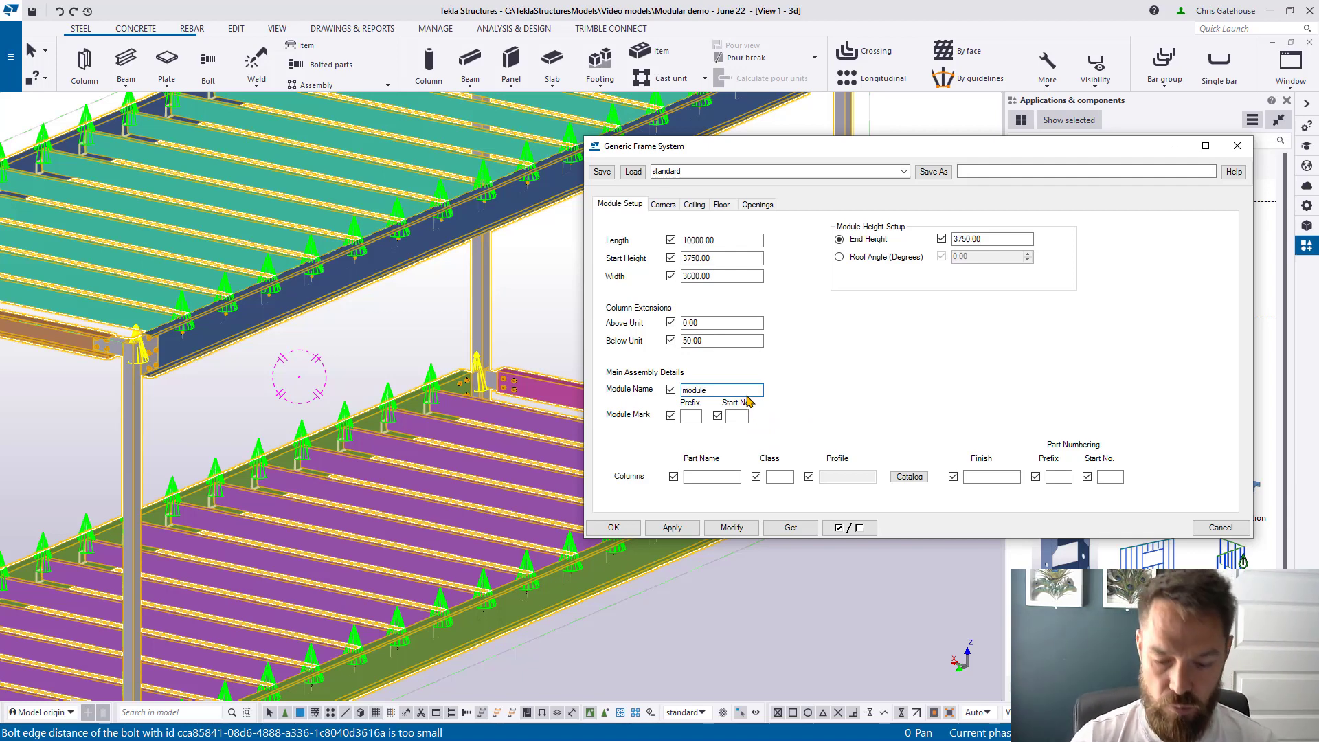
{"action": "type", "text": "_101"}
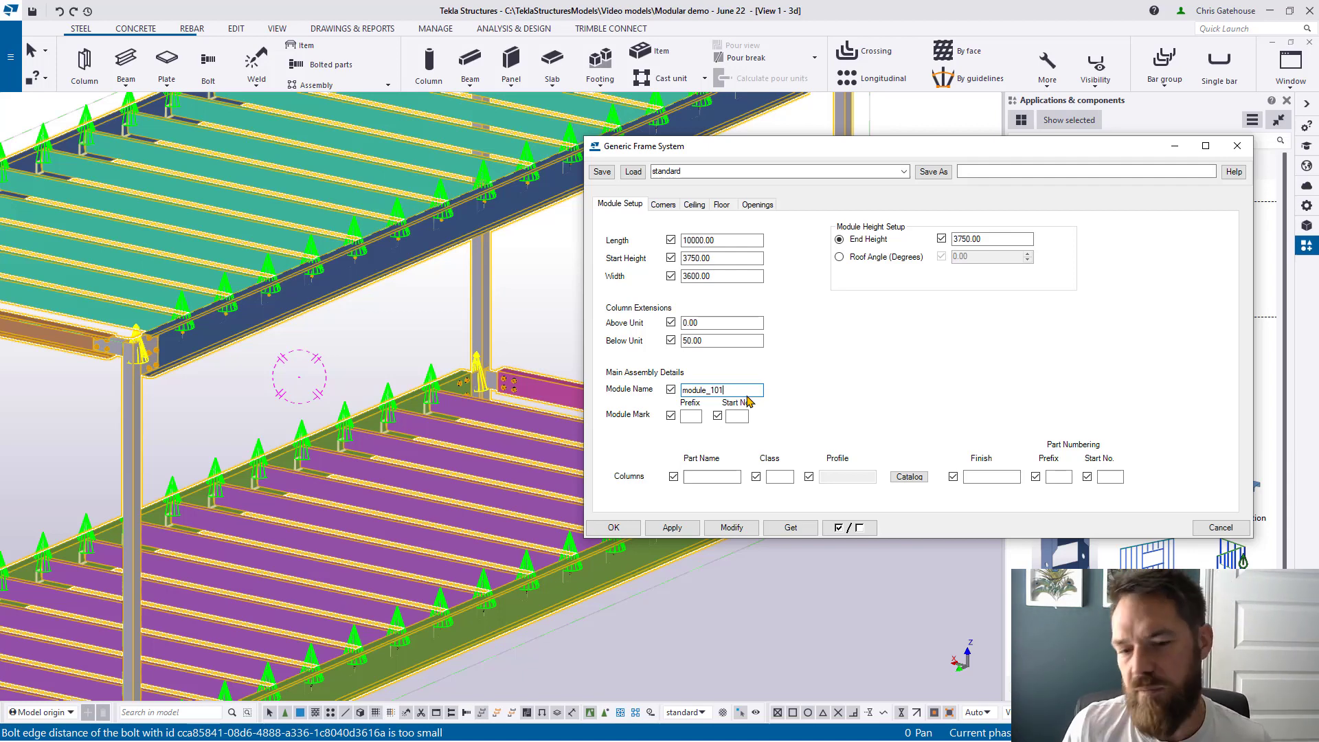
{"action": "left_click", "coordinate": [698, 419]}
{"action": "type", "text": "mod"}
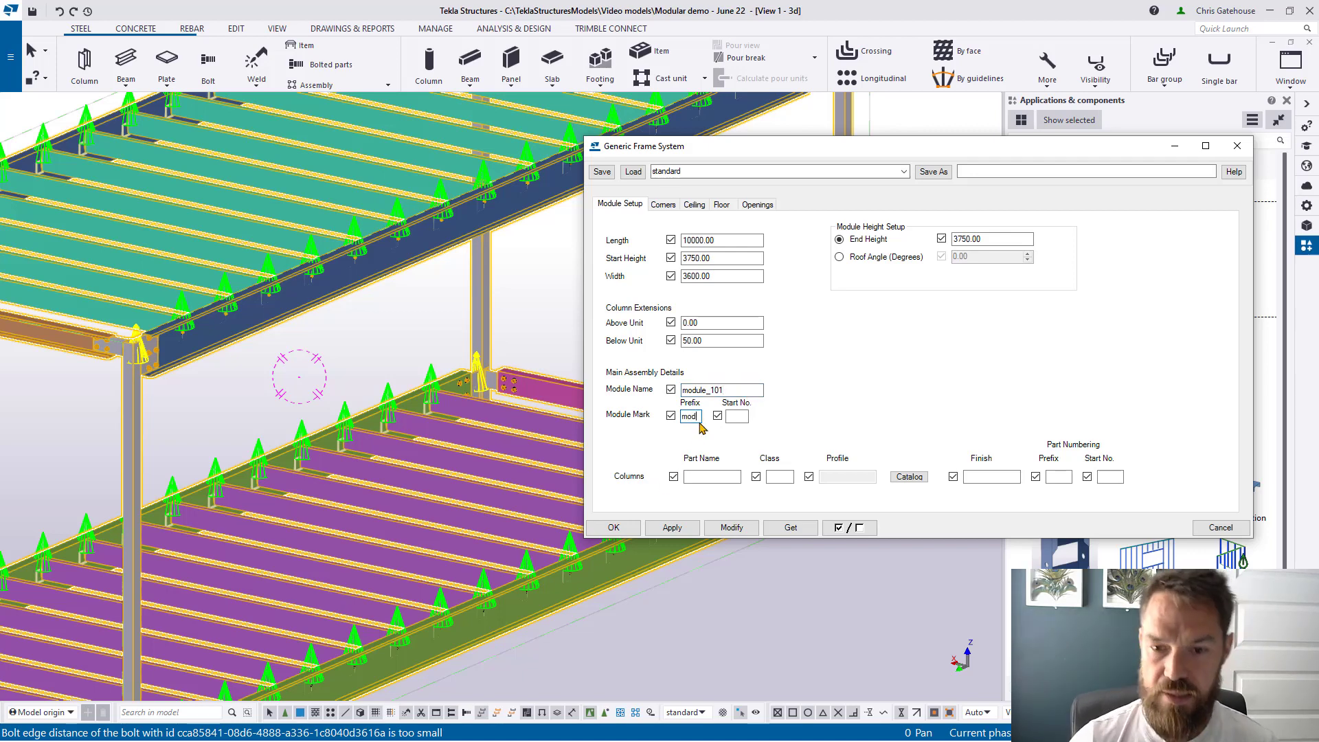
{"action": "left_click", "coordinate": [740, 419]}
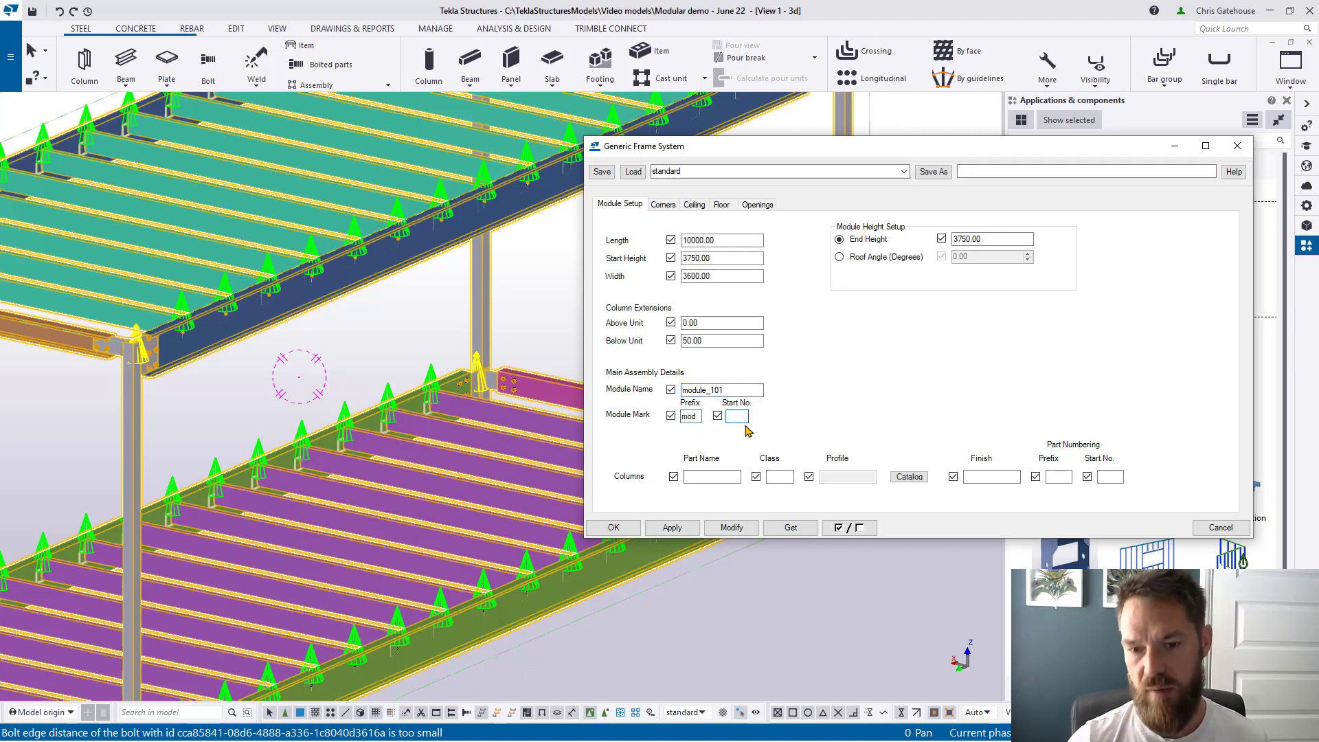
{"action": "type", "text": "101"}
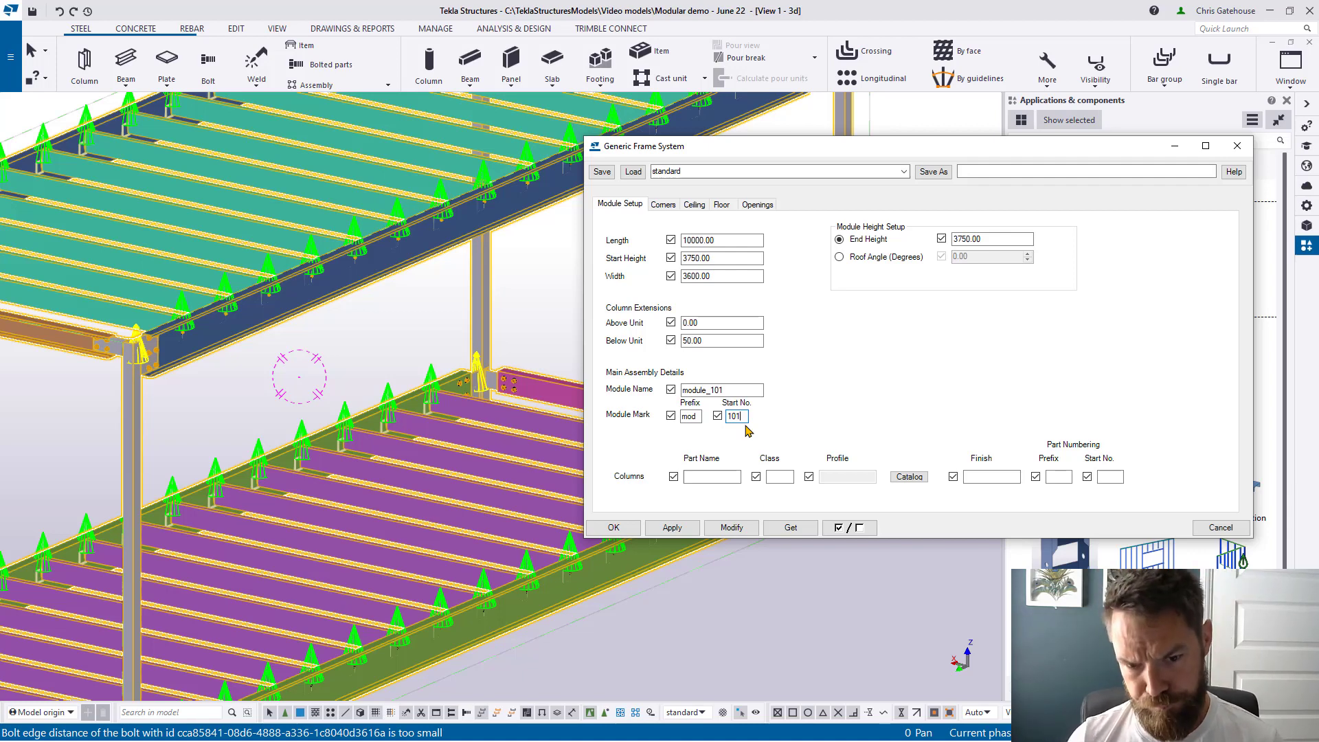
Step: Apply the module_101 name and mark to the frame and select it
{"action": "left_click", "coordinate": [732, 527]}
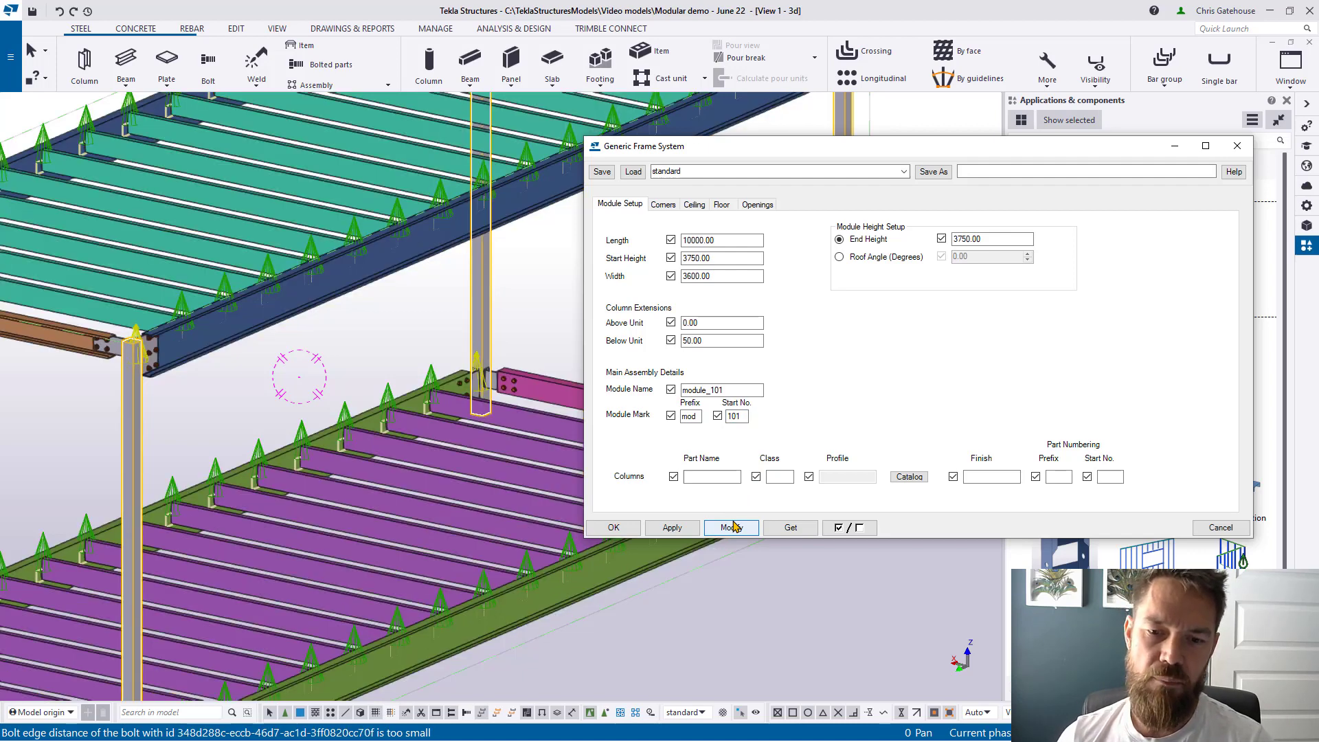
{"action": "left_click", "coordinate": [489, 460]}
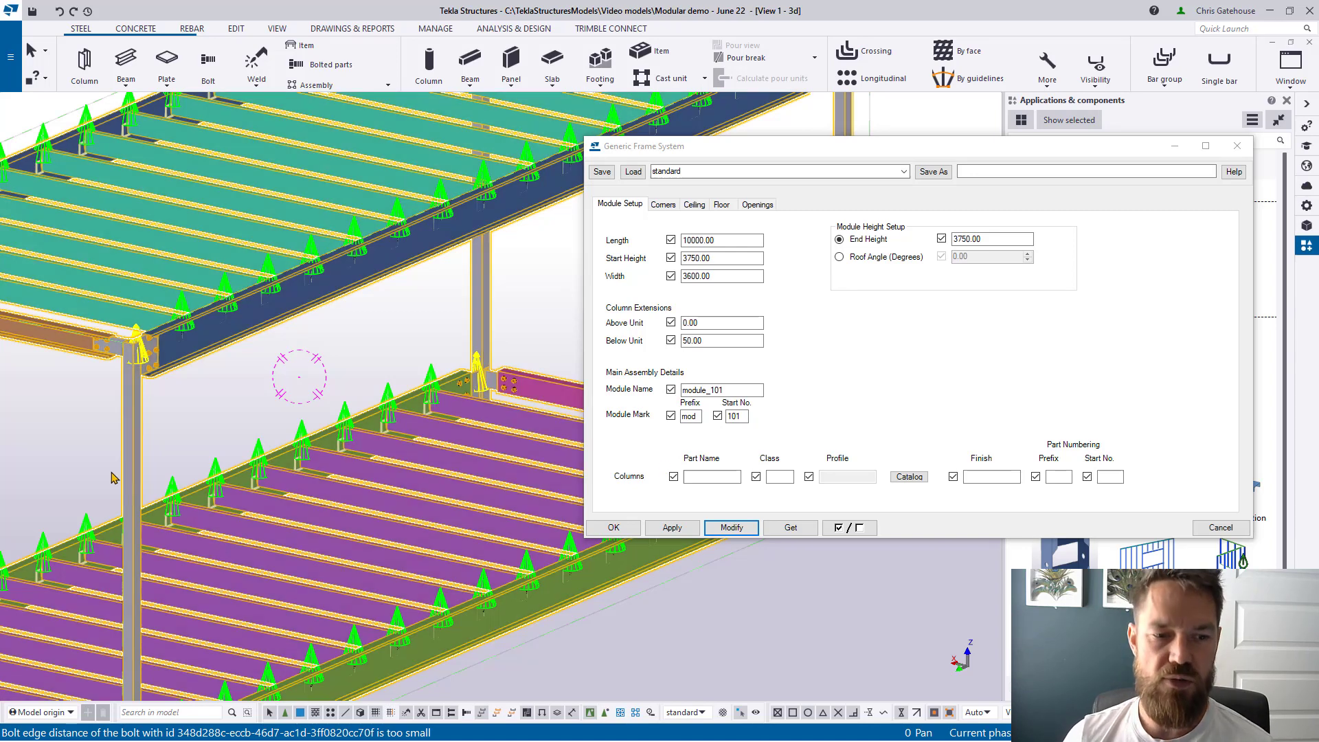
{"action": "middle_click_drag", "start_coordinate": [122, 470], "coordinate": [182, 395]}
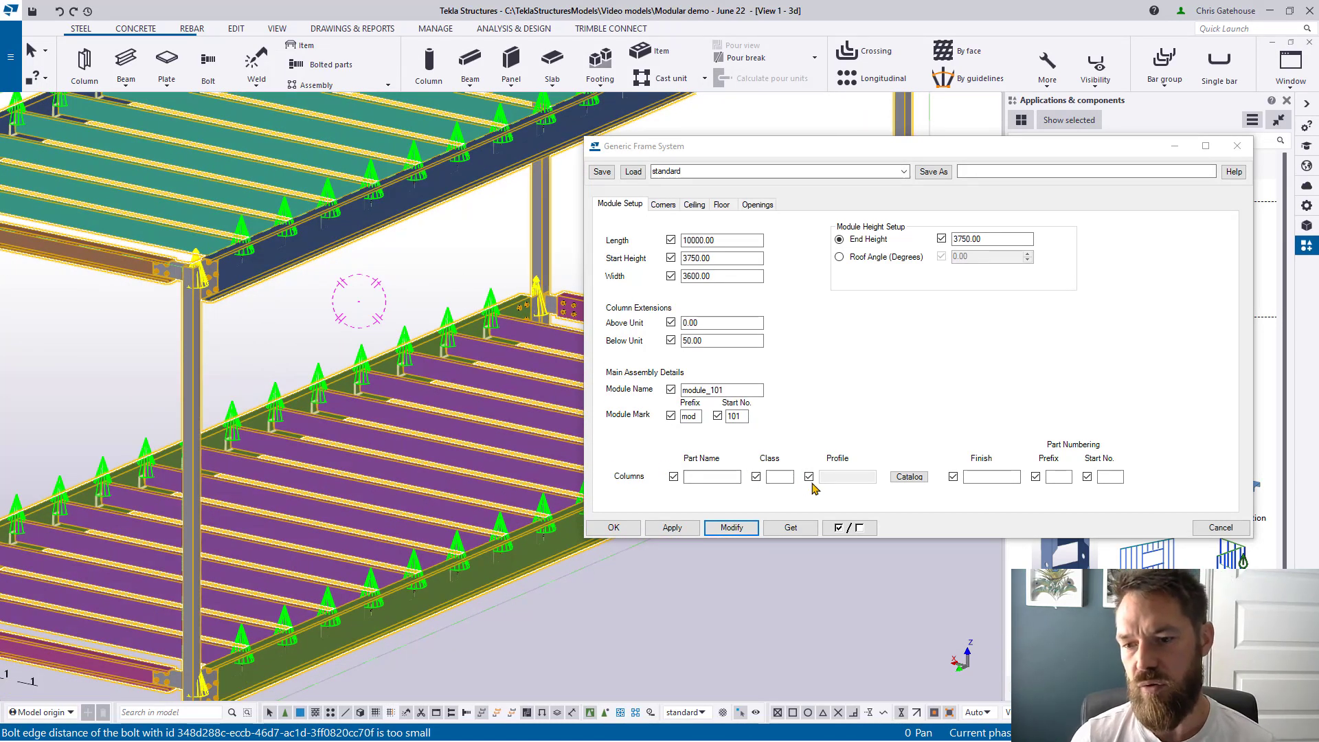
Step: Open the column profile catalog, close it unchanged, and show the Corners settings
{"action": "left_click", "coordinate": [912, 480]}
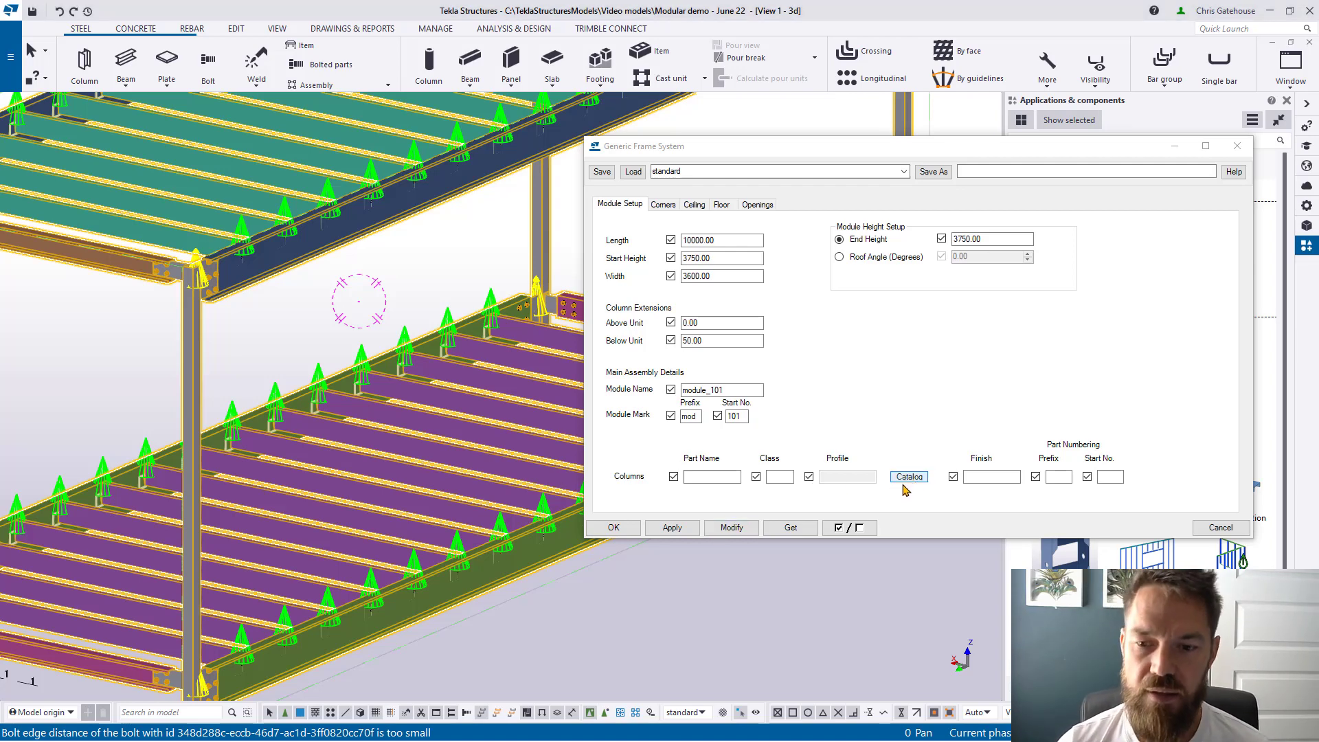
{"action": "left_click", "coordinate": [913, 484]}
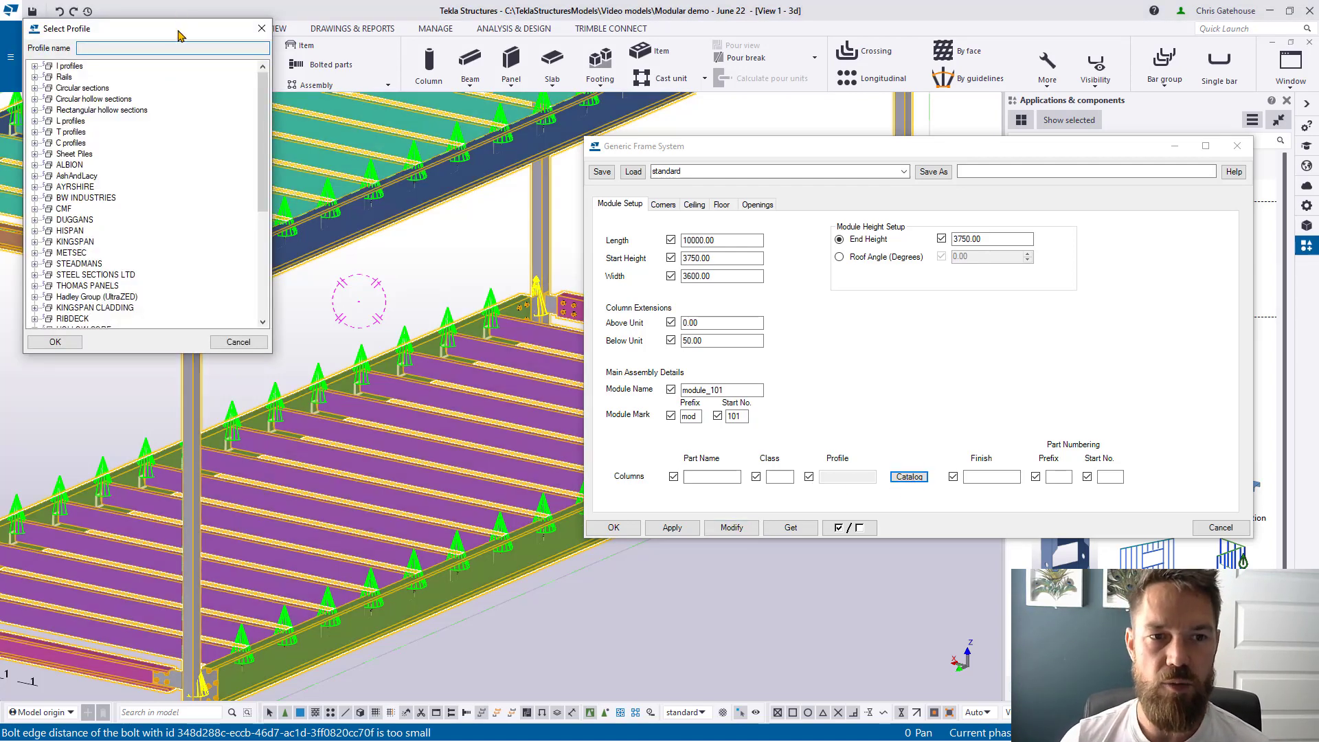
{"action": "left_click_drag", "start_coordinate": [181, 24], "coordinate": [456, 201]}
{"action": "left_click", "coordinate": [523, 206]}
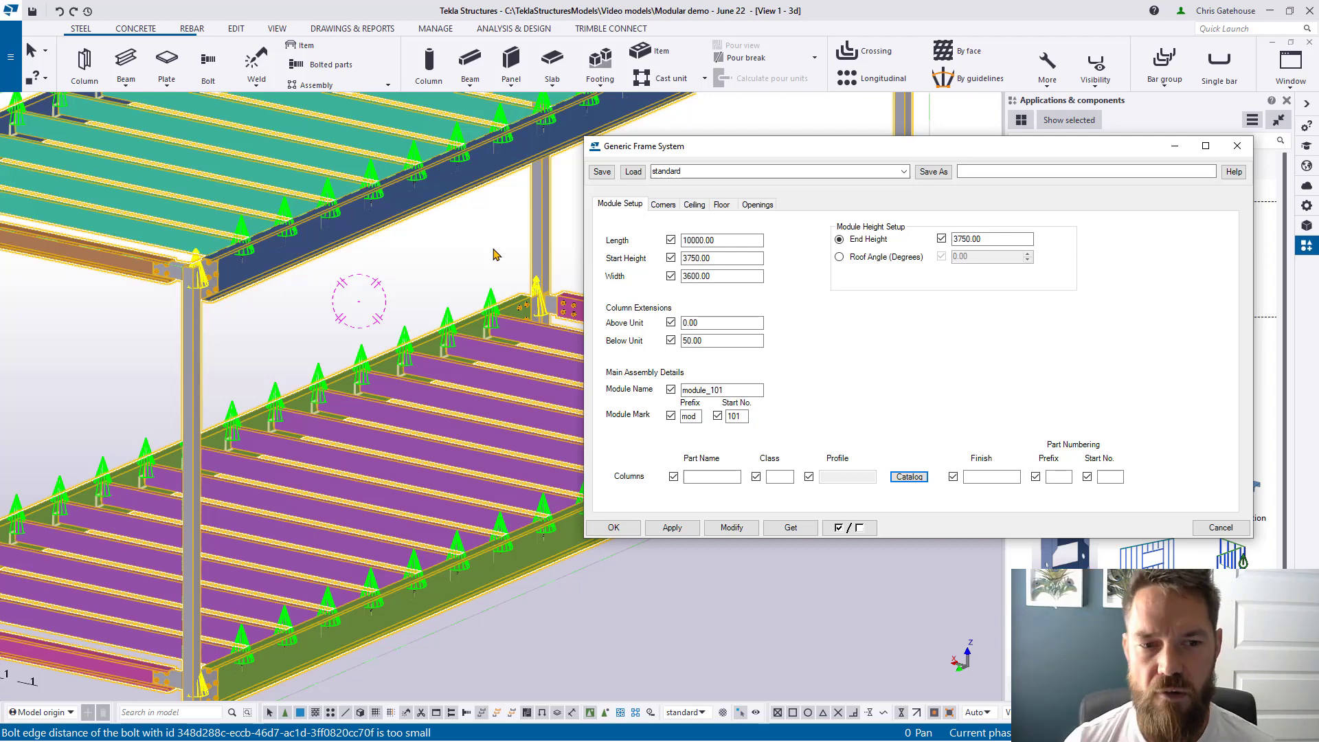
{"action": "scroll", "coordinate": [459, 273], "scroll_direction": "down", "scroll_amount": 2}
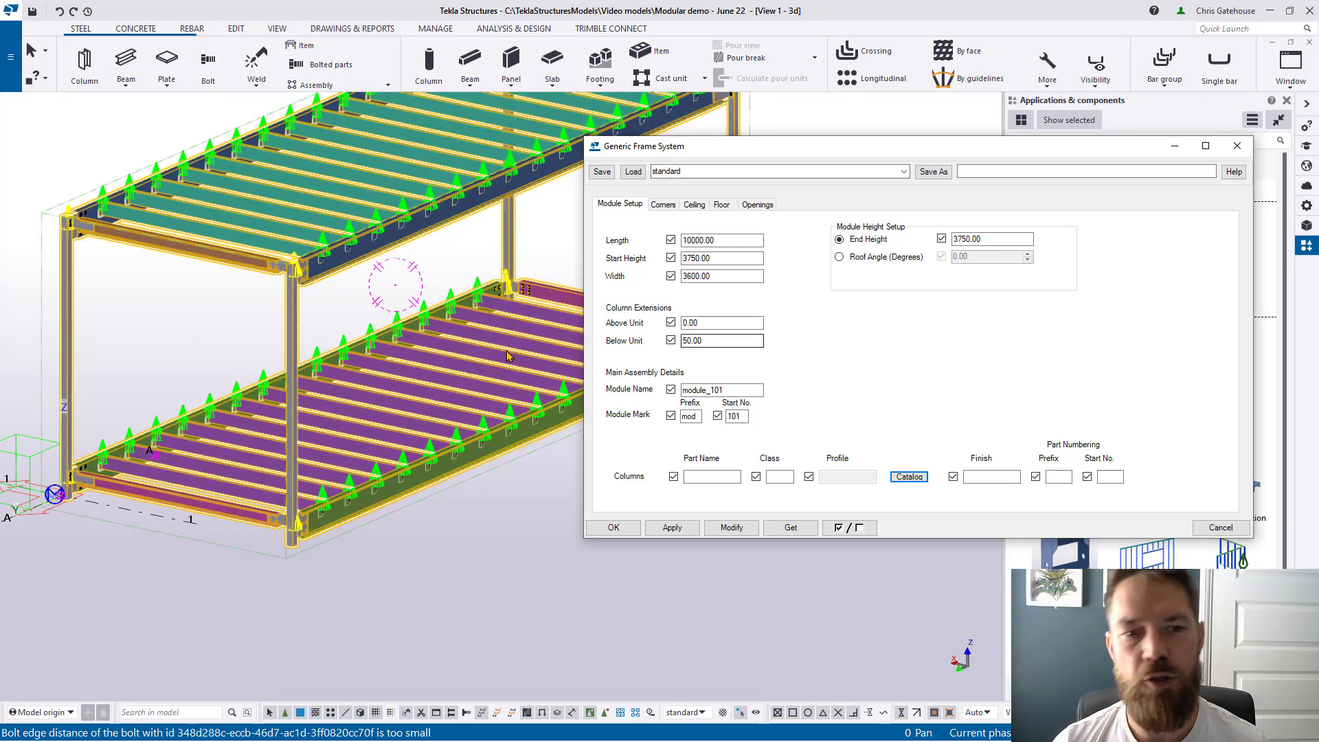
{"action": "scroll", "coordinate": [499, 321], "scroll_direction": "up", "scroll_amount": 3}
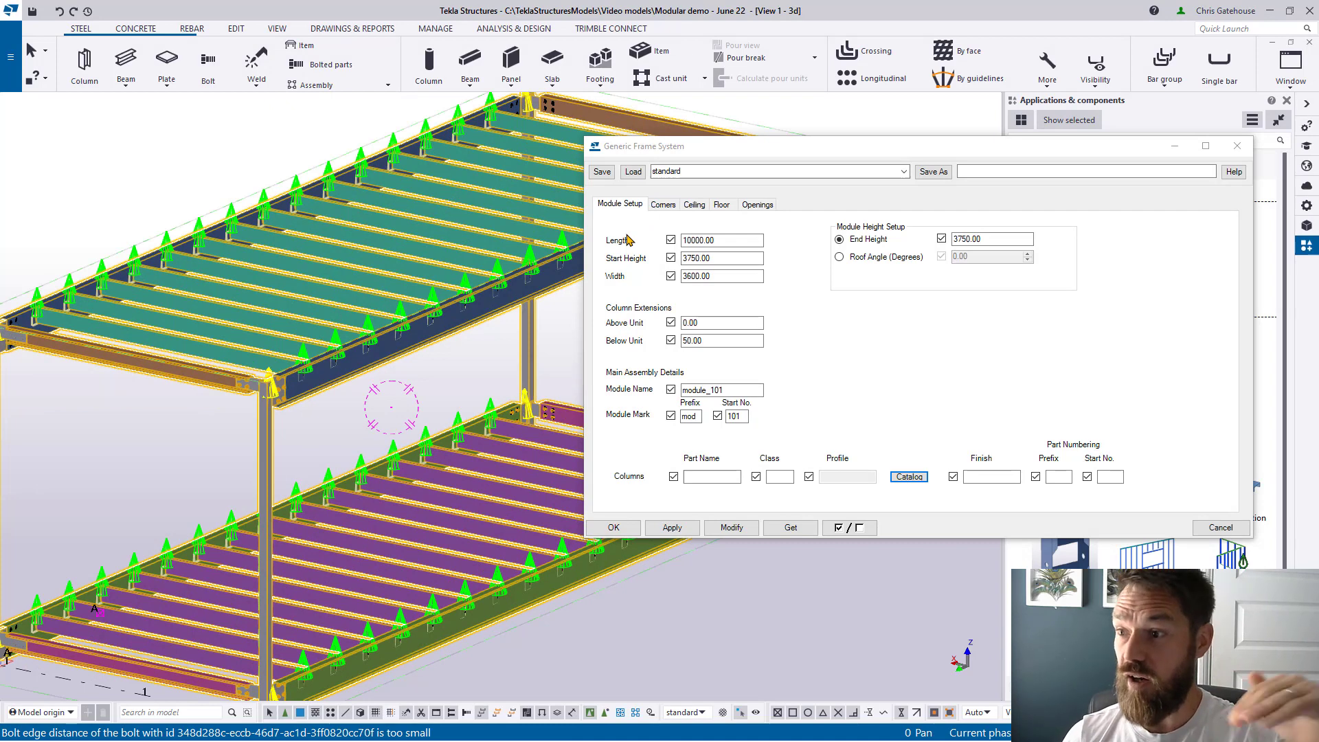
{"action": "left_click", "coordinate": [663, 205]}
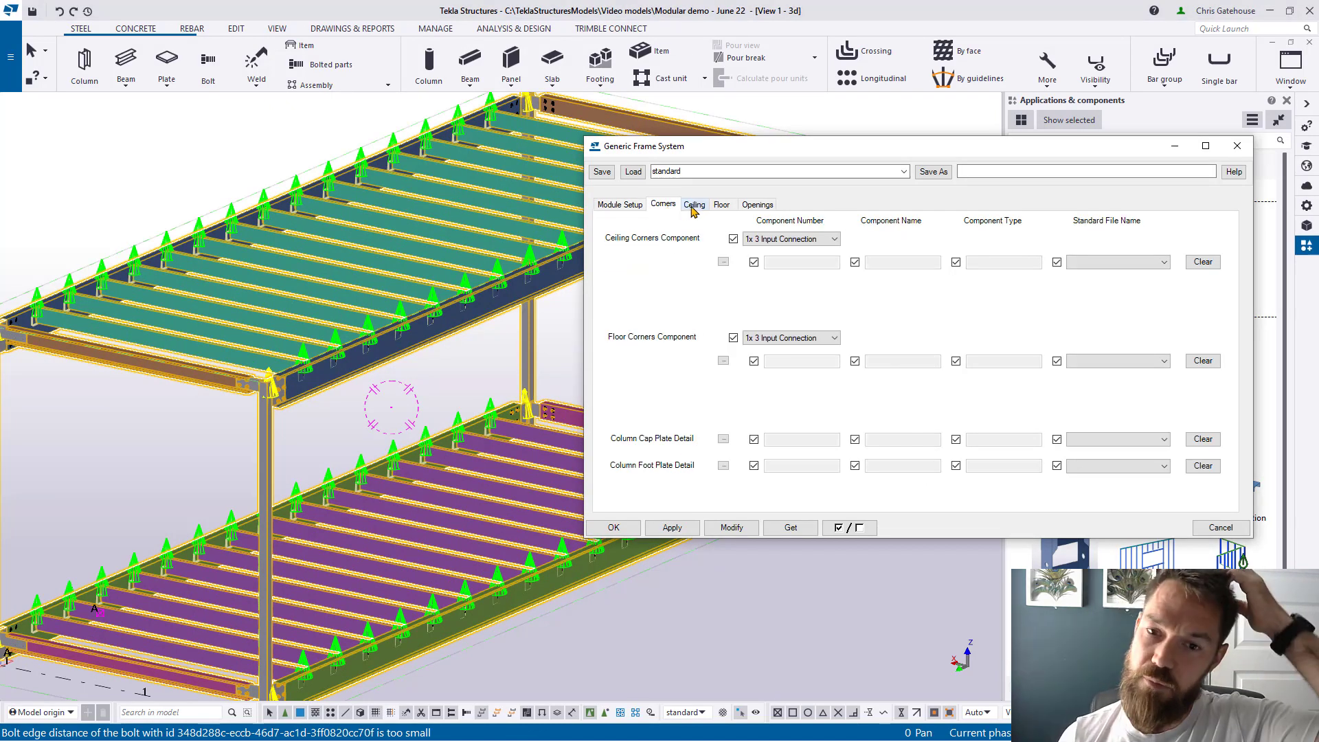
Step: Look through the Ceiling, Floor and Corners tabs and dismiss the ceiling component picker
{"action": "left_click", "coordinate": [693, 205]}
{"action": "left_click", "coordinate": [722, 205]}
{"action": "left_click", "coordinate": [664, 206]}
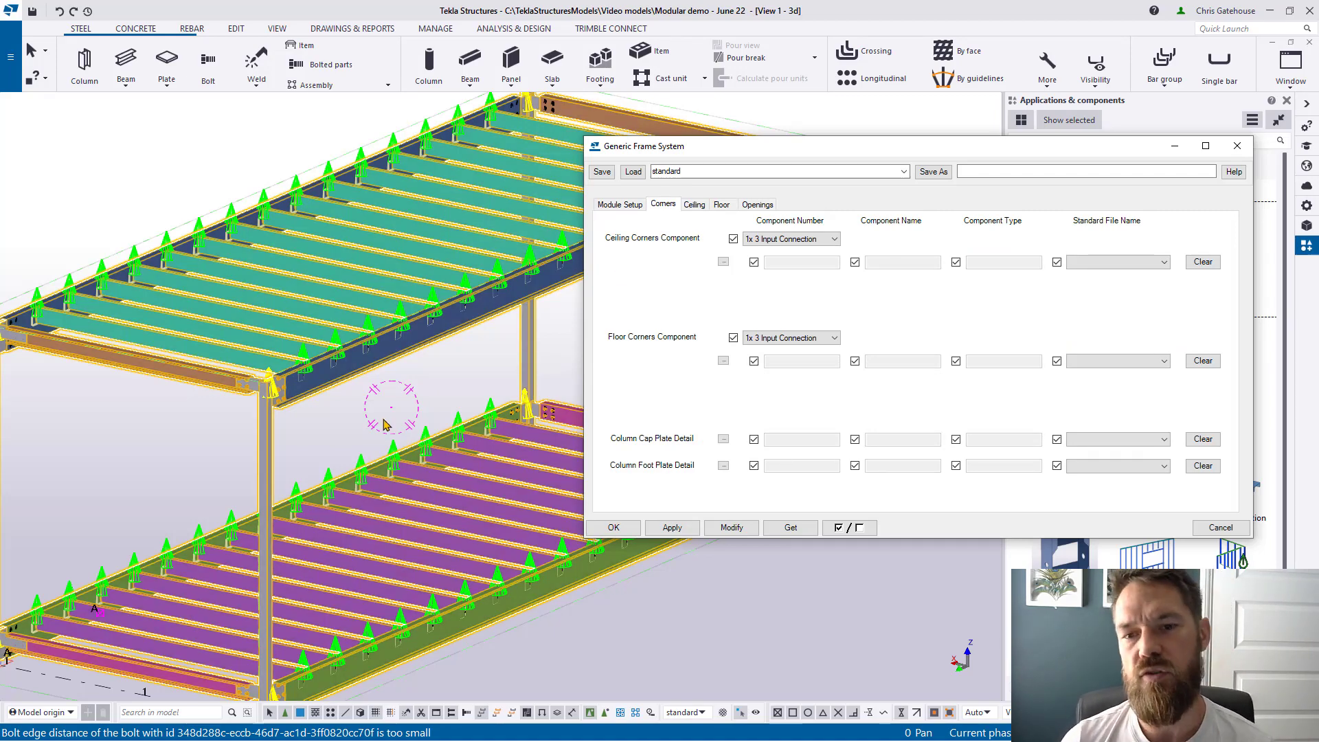
{"action": "scroll", "coordinate": [305, 383], "scroll_direction": "up", "scroll_amount": 8}
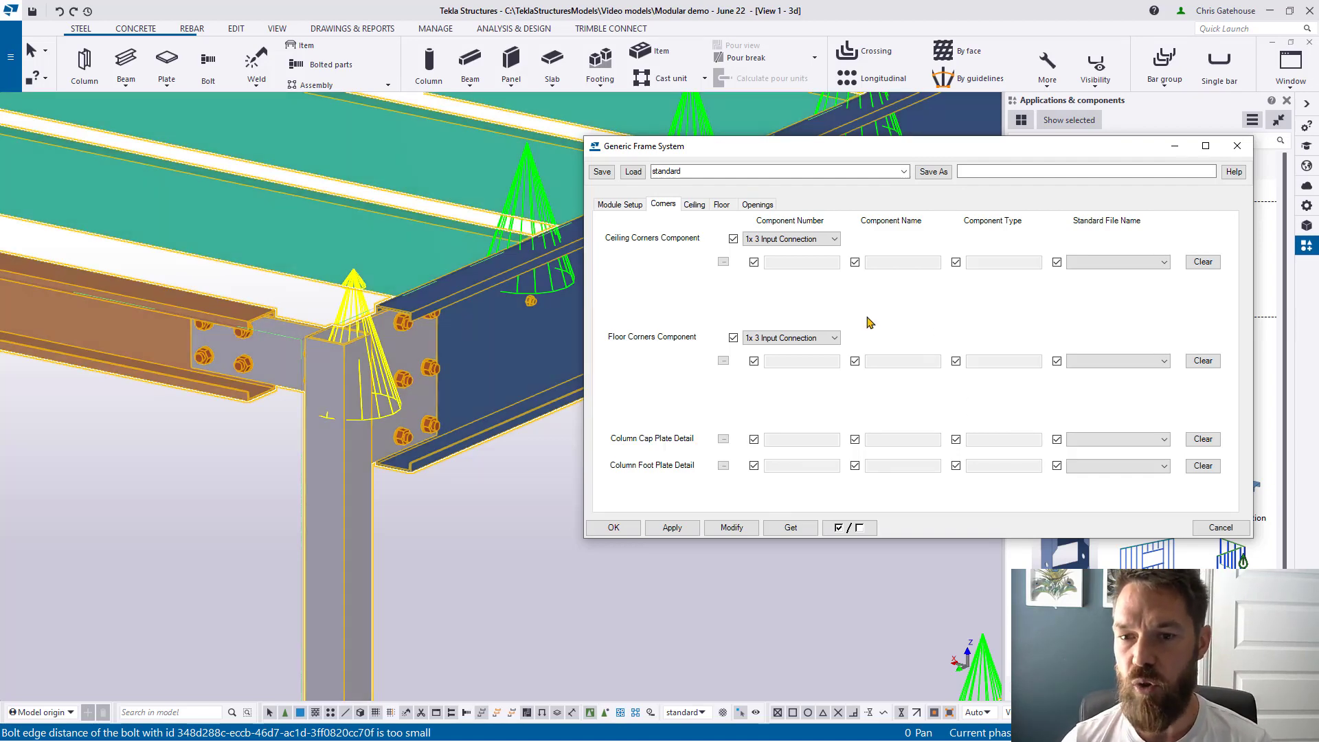
{"action": "left_click", "coordinate": [724, 262]}
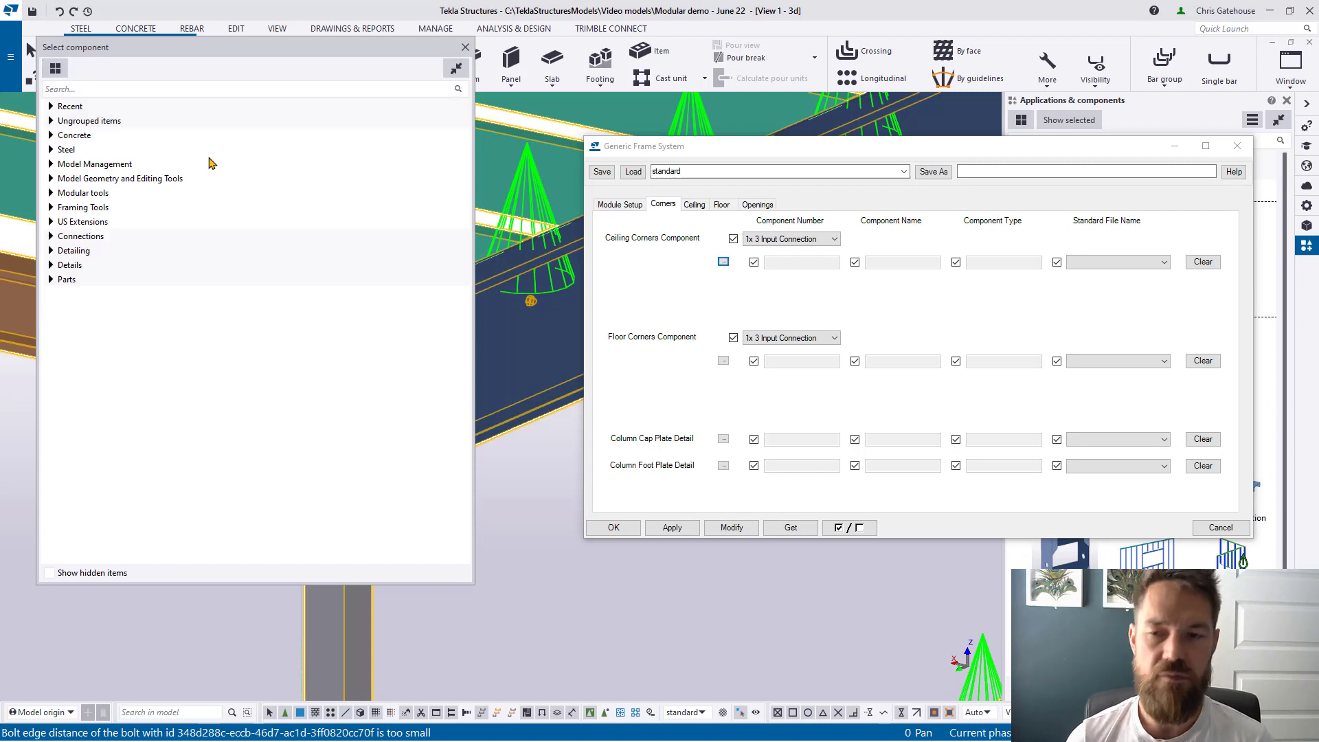
{"action": "left_click", "coordinate": [465, 47]}
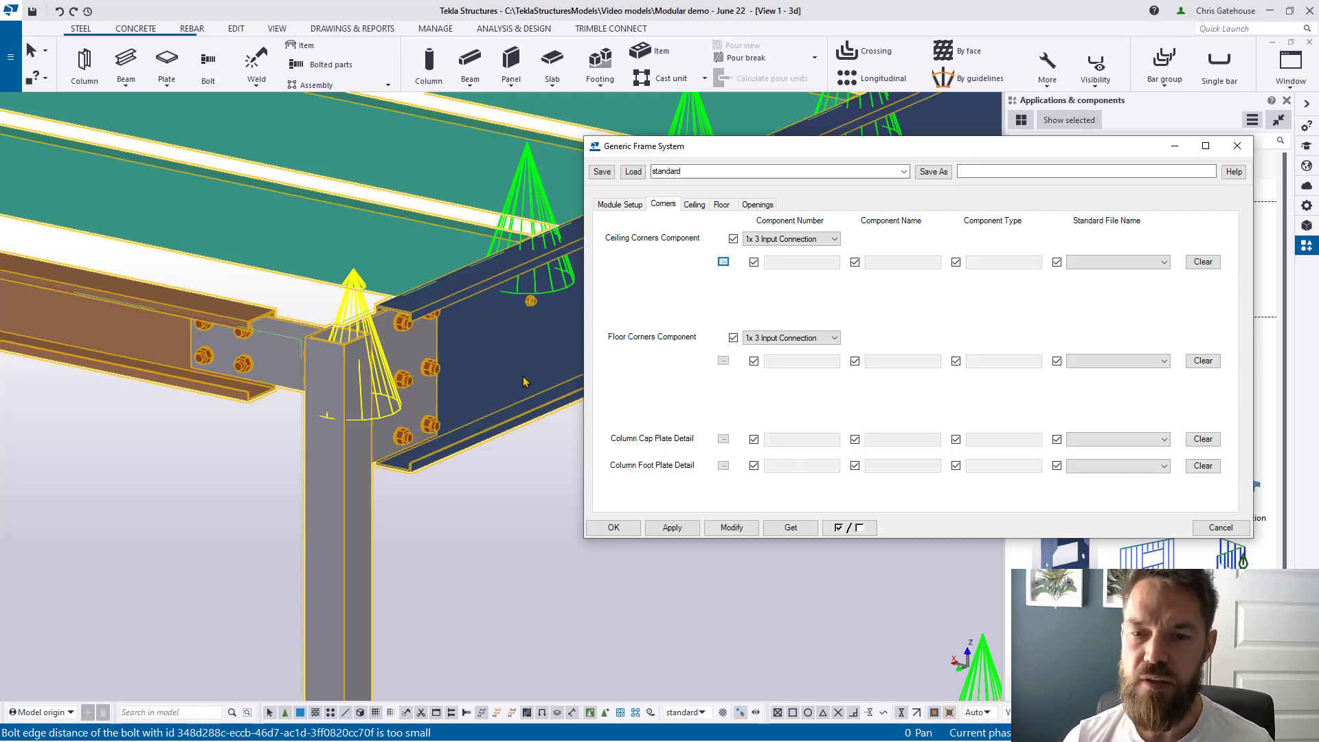
Step: Set both ceiling and floor corners components to 2x 2 Input Connection
{"action": "left_click", "coordinate": [786, 242]}
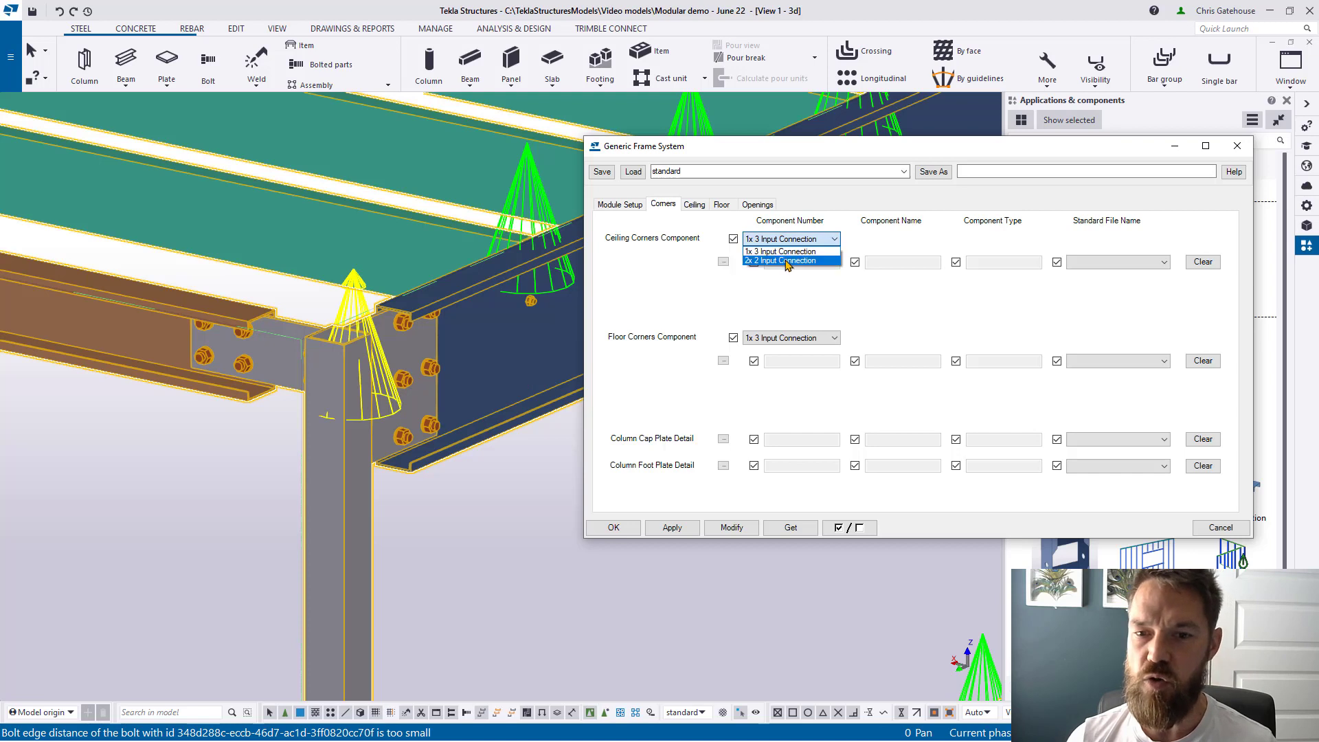
{"action": "left_click", "coordinate": [787, 261]}
{"action": "left_click", "coordinate": [790, 337]}
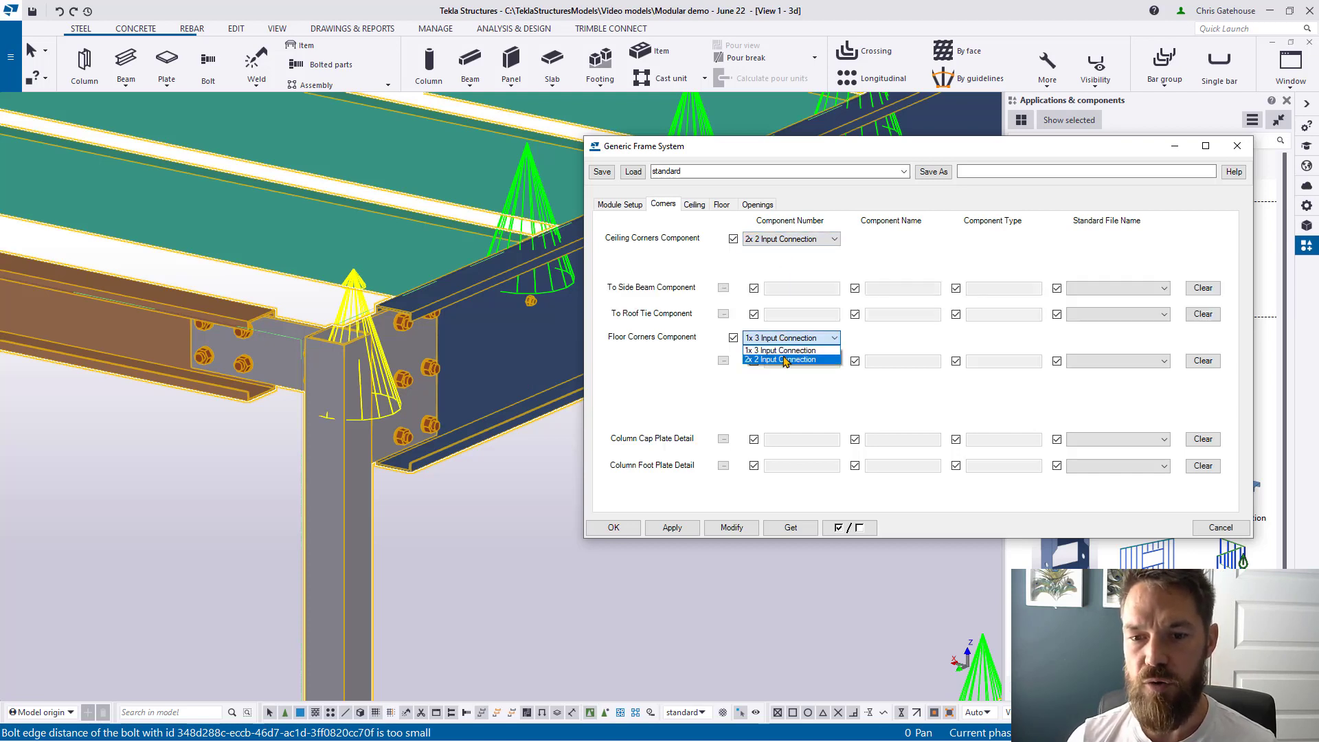
{"action": "left_click", "coordinate": [783, 359]}
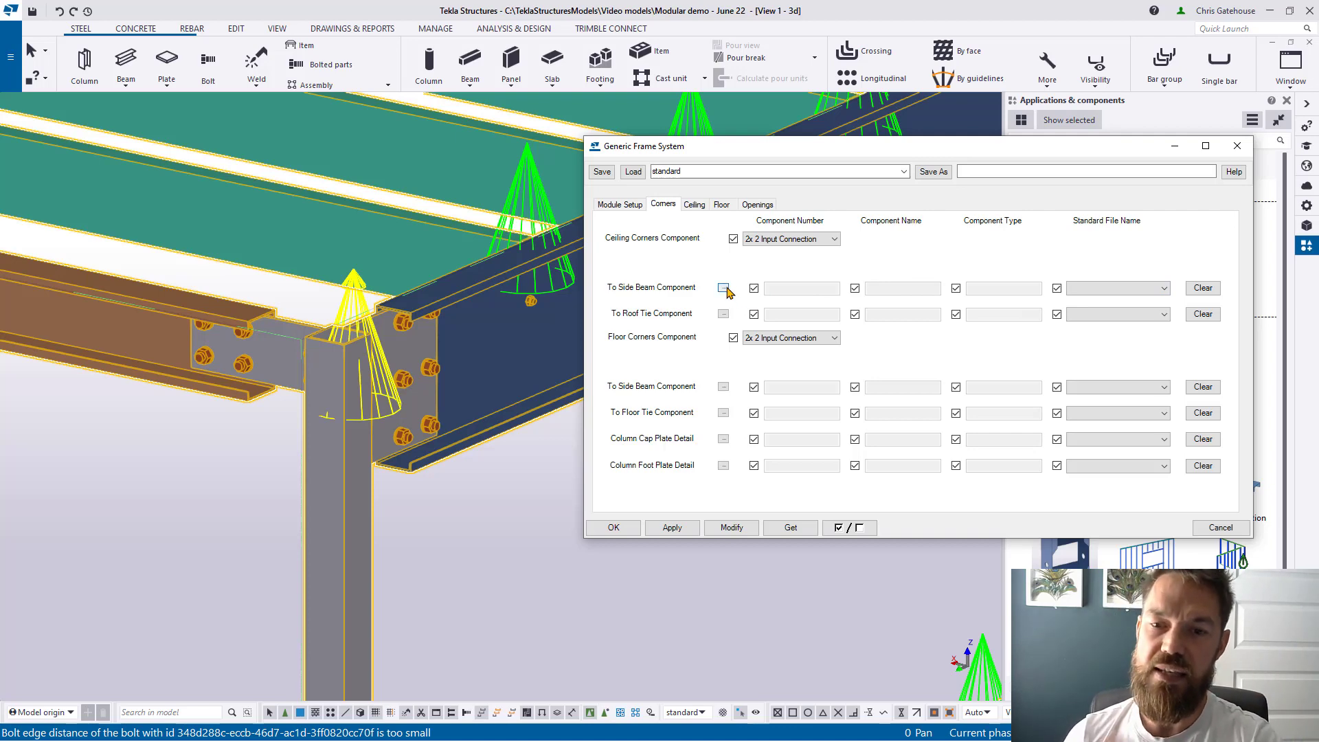
Step: Assign Shear plate (103) to both the To Side Beam and To Roof Tie connections
{"action": "left_click", "coordinate": [723, 288]}
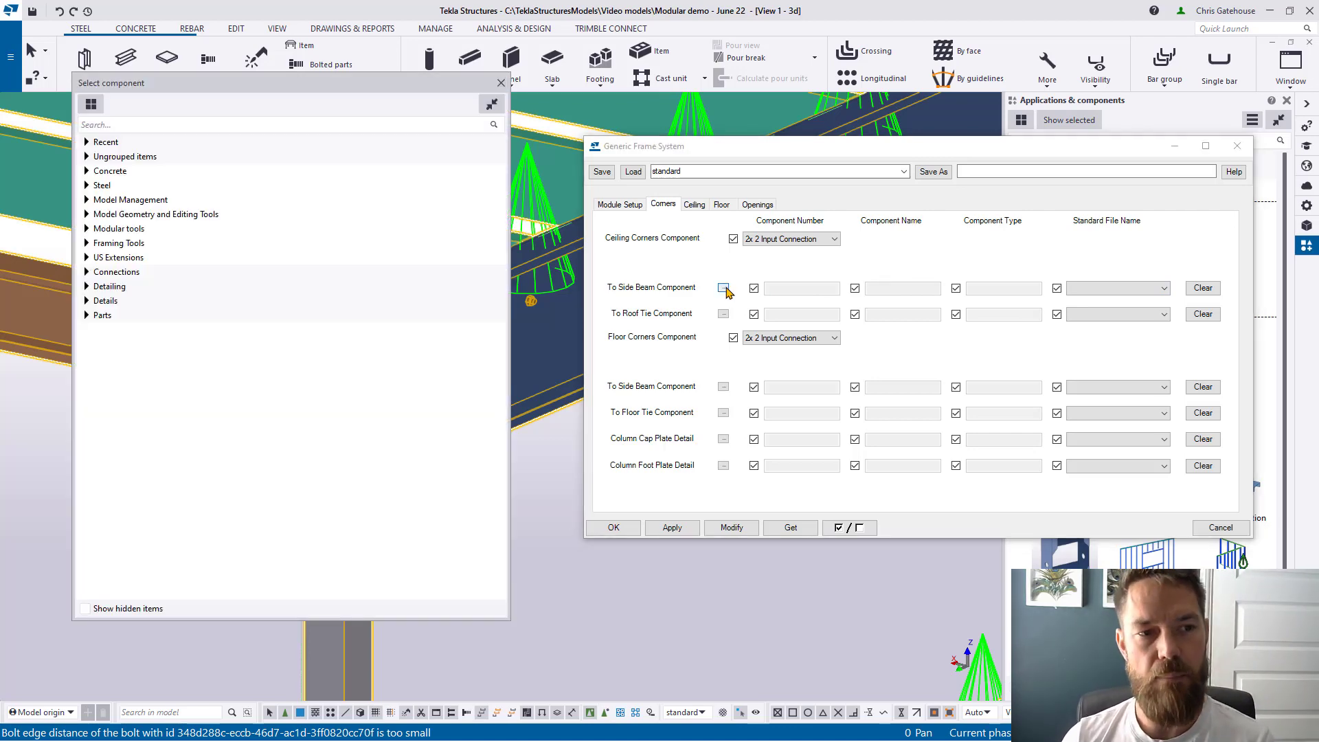
{"action": "left_click", "coordinate": [218, 125]}
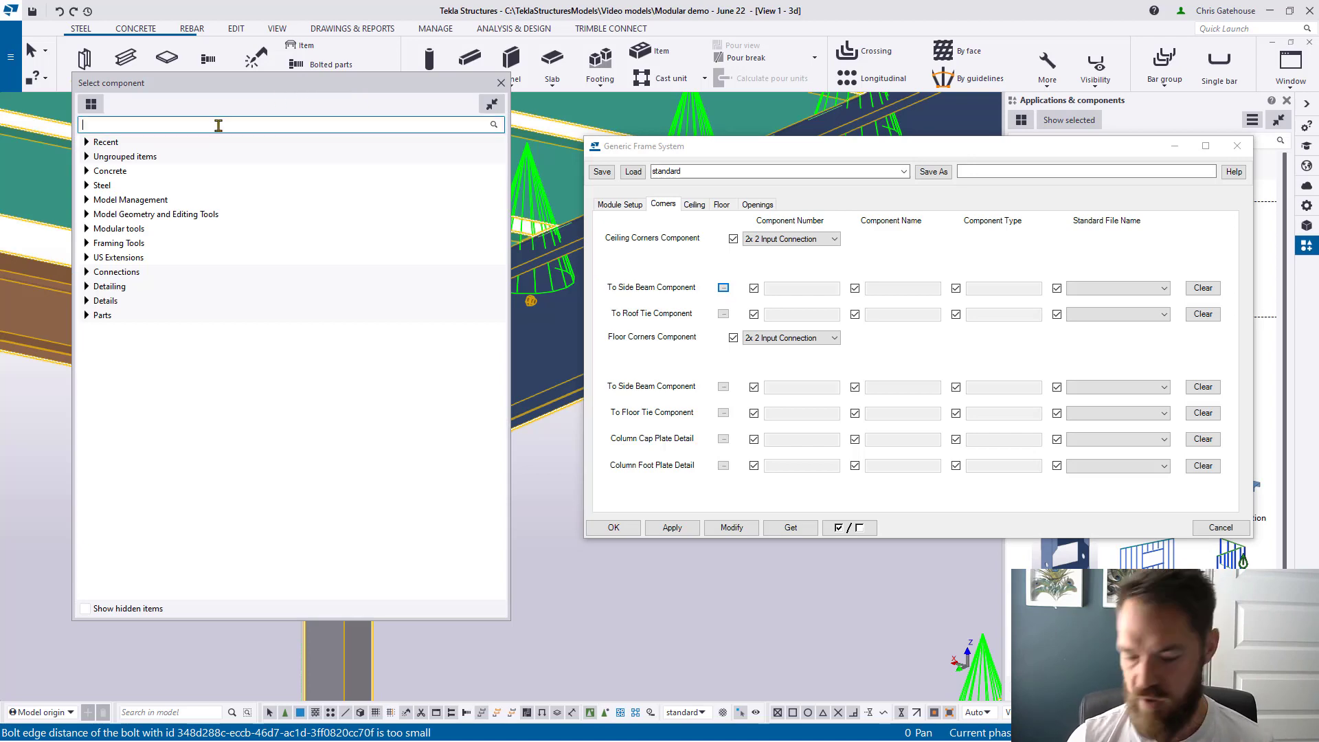
{"action": "type", "text": "103"}
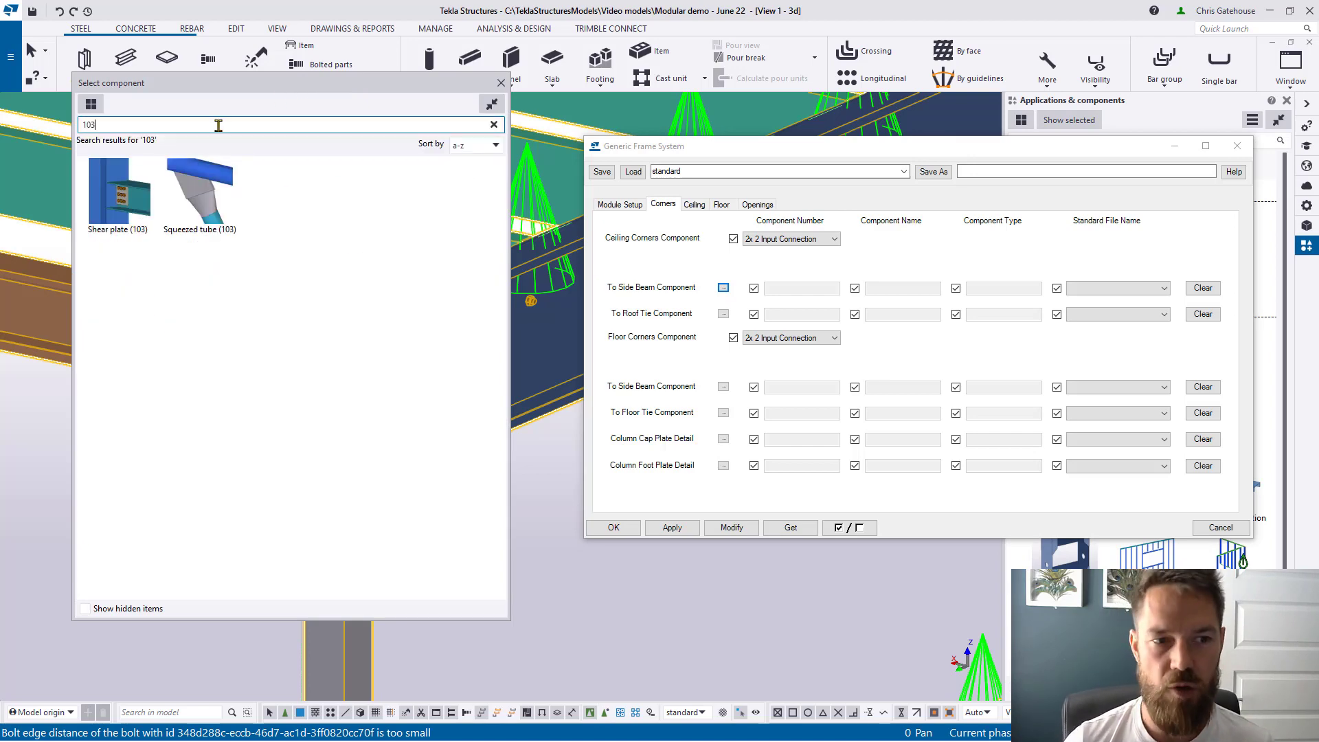
{"action": "double_click", "coordinate": [130, 195]}
{"action": "left_click", "coordinate": [725, 314]}
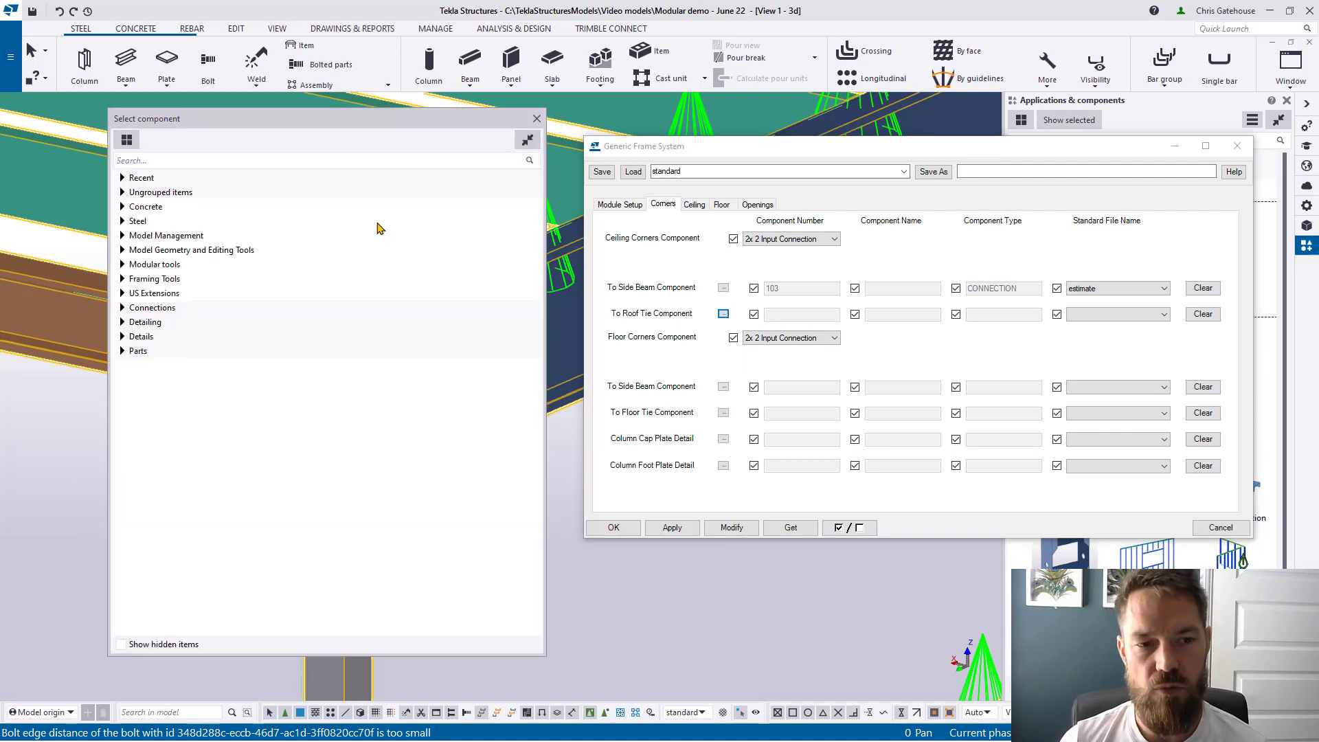
{"action": "left_click", "coordinate": [171, 161]}
{"action": "type", "text": "10"}
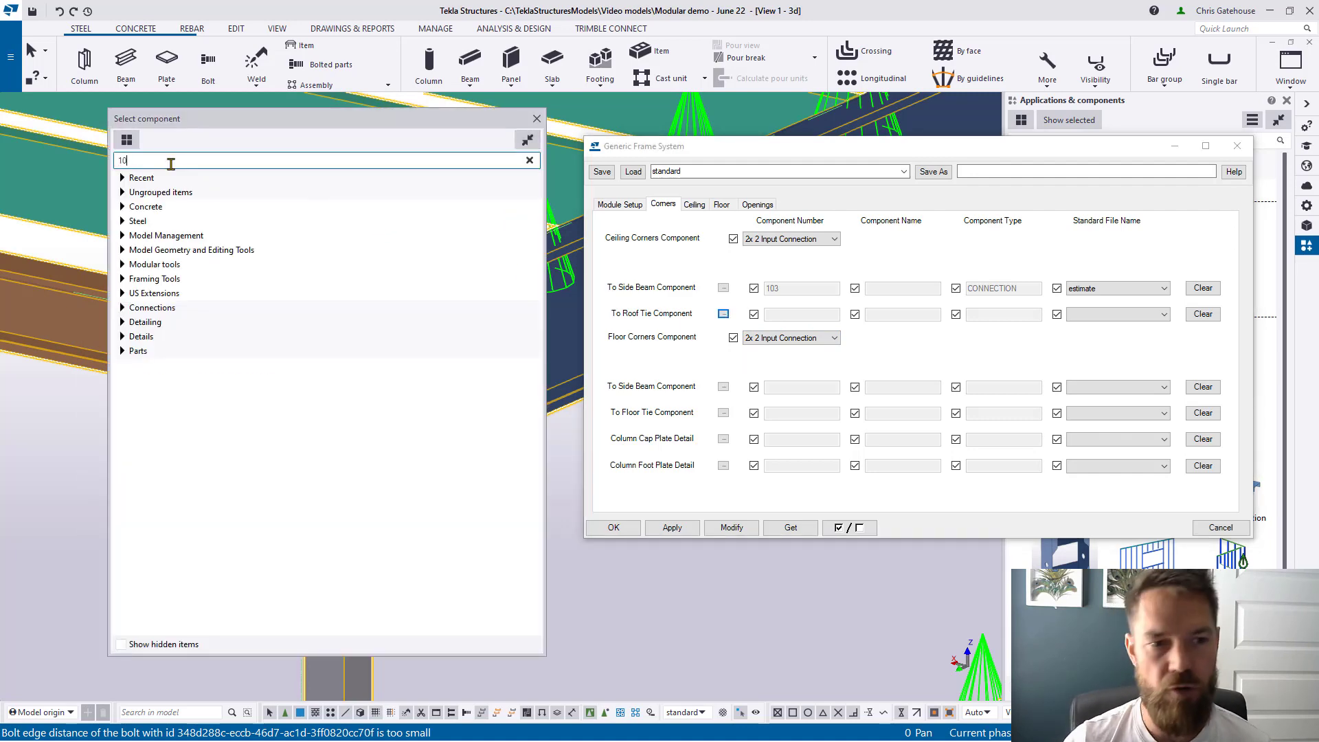
{"action": "type", "text": "3"}
{"action": "double_click", "coordinate": [176, 223]}
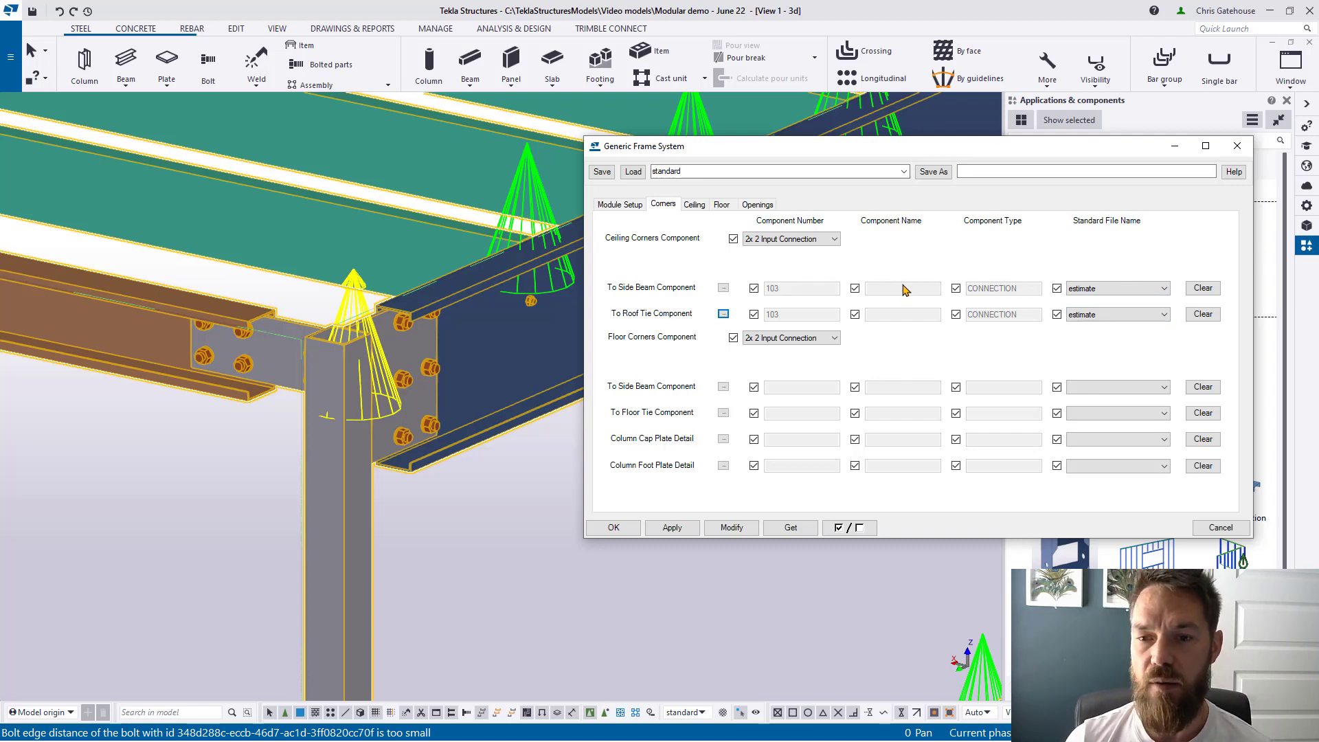
Step: Apply the new corner connections to the module and close the frame settings
{"action": "left_click_drag", "start_coordinate": [1070, 153], "coordinate": [865, 173]}
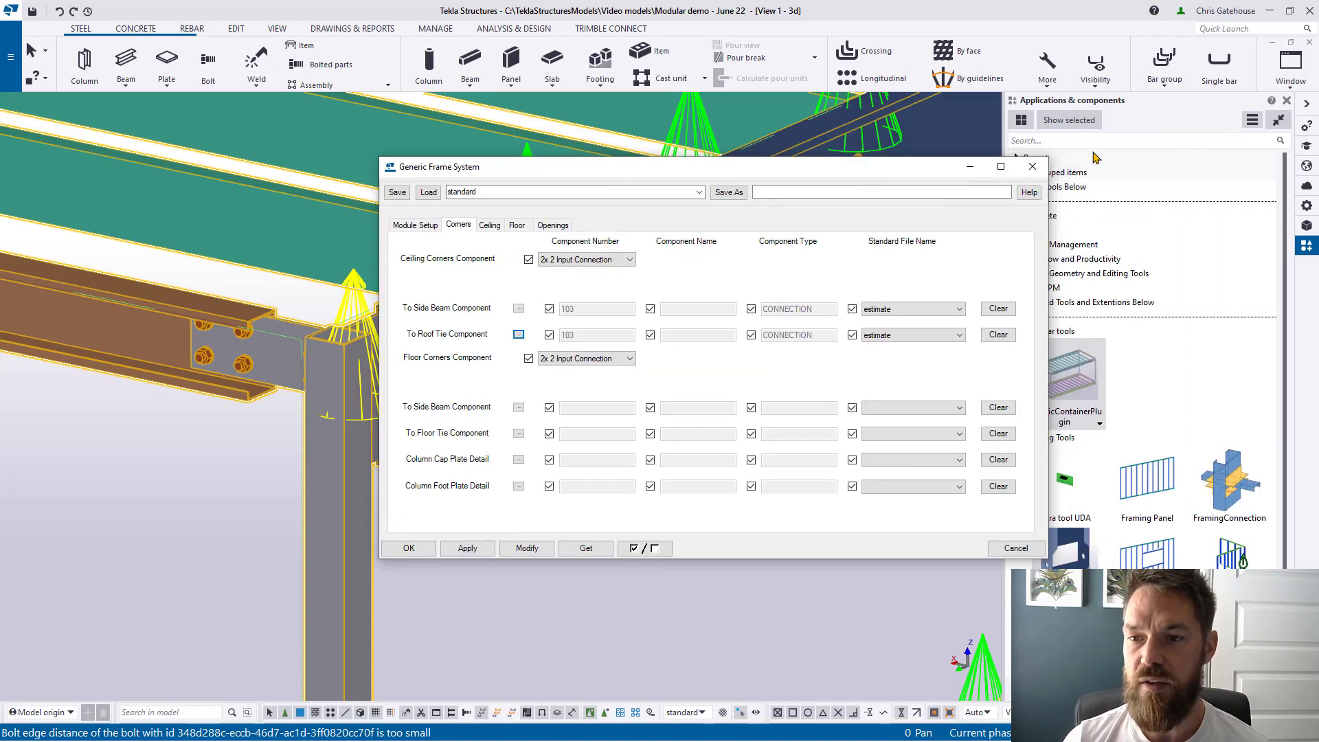
{"action": "left_click", "coordinate": [521, 551]}
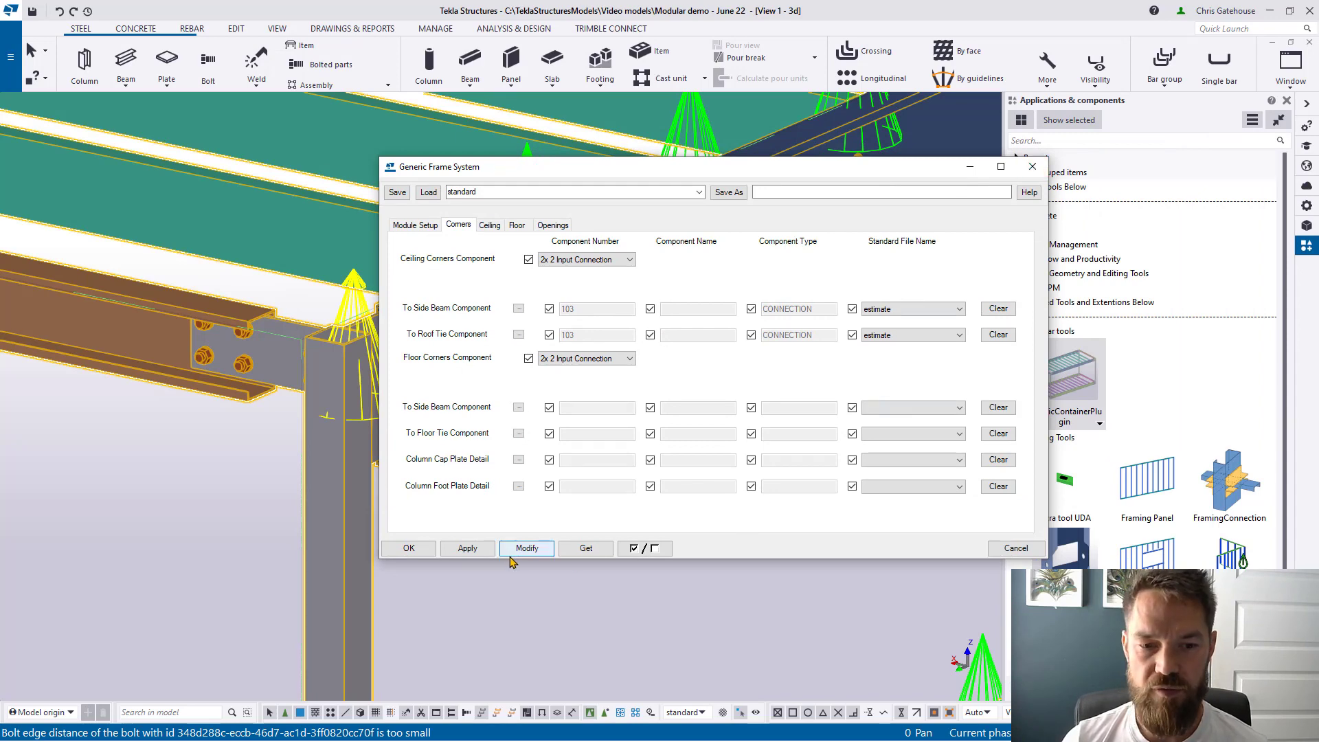
{"action": "left_click", "coordinate": [1036, 167]}
{"action": "left_click", "coordinate": [1067, 142]}
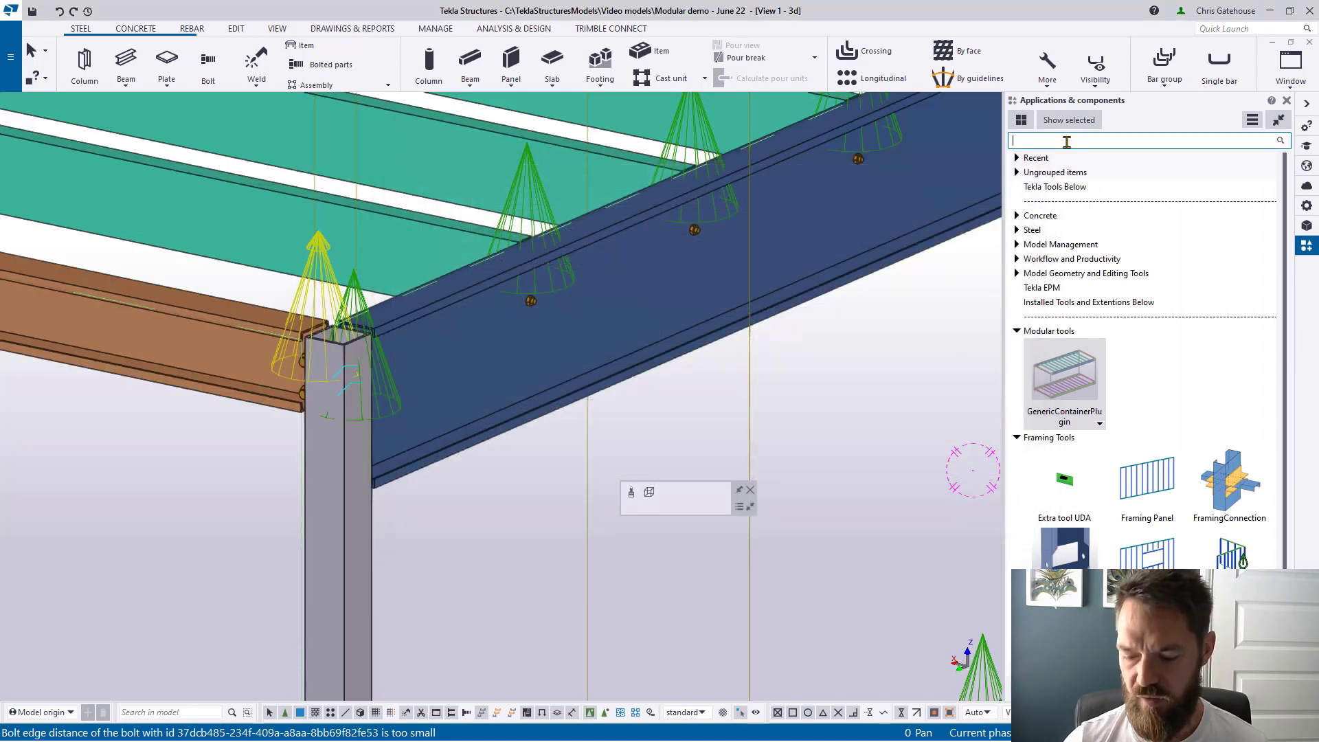
Step: Open Shear plate (103) and set its bolt standard to 8.8CSK
{"action": "type", "text": "103"}
{"action": "left_click", "coordinate": [1049, 233]}
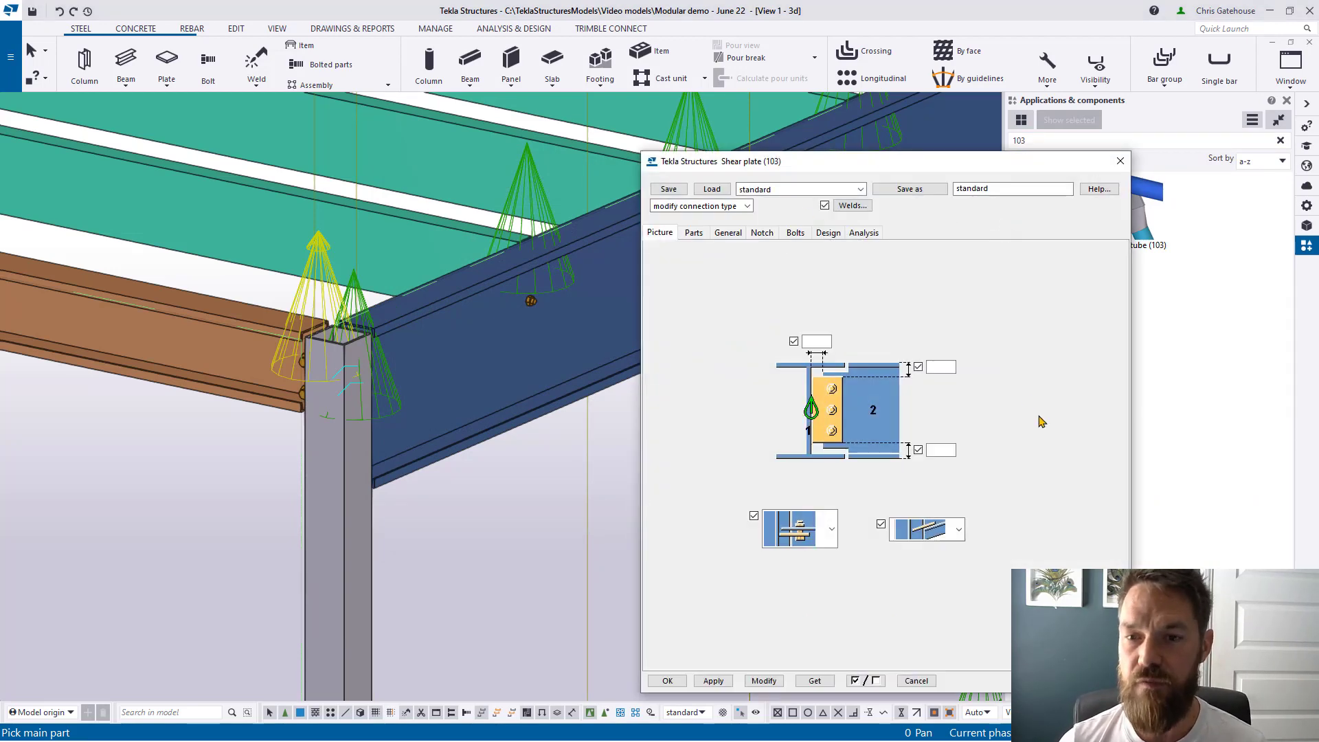
{"action": "left_click", "coordinate": [795, 233]}
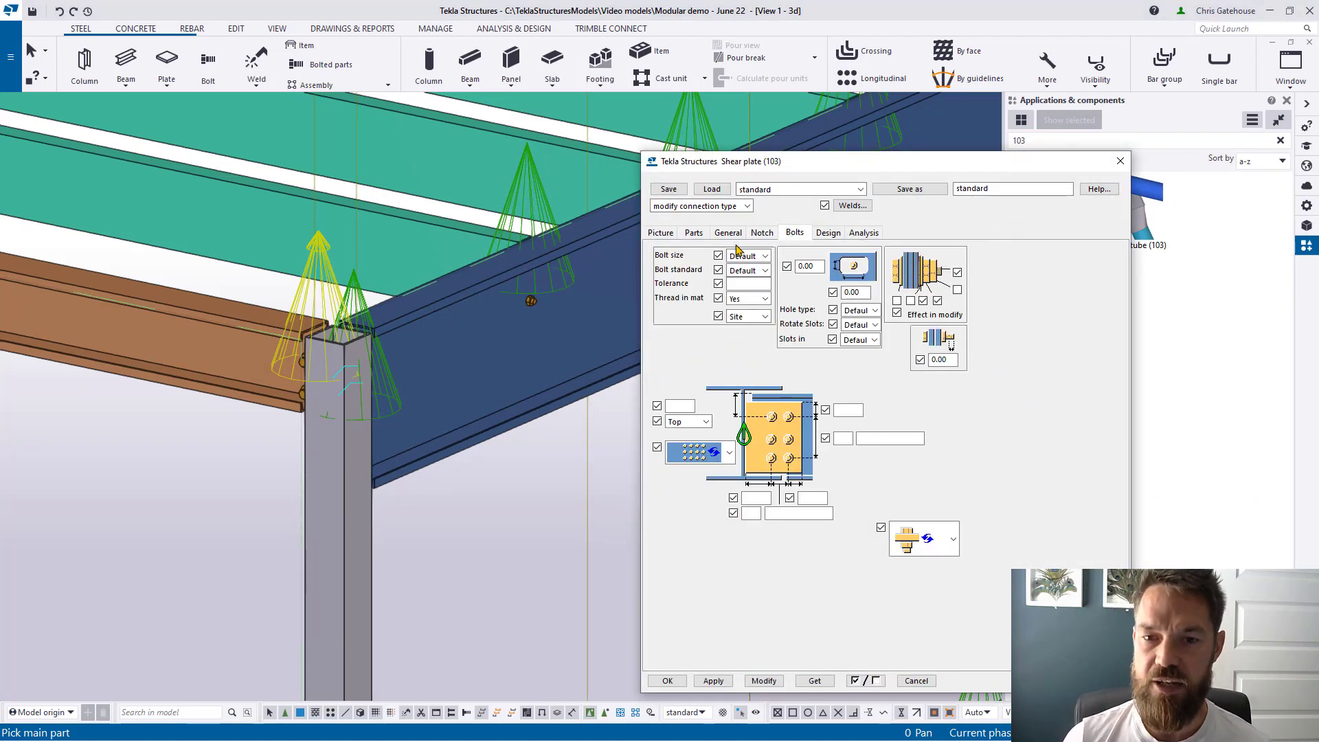
{"action": "left_click", "coordinate": [764, 272]}
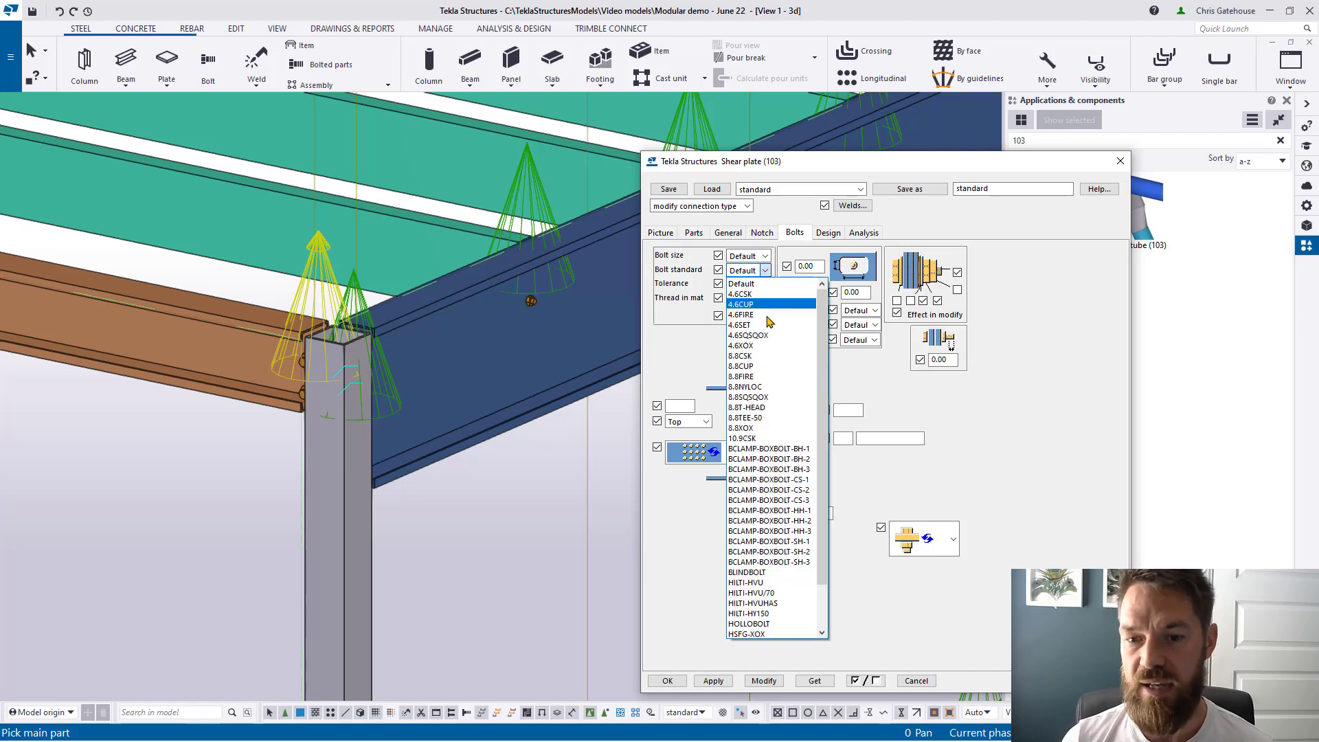
{"action": "left_click", "coordinate": [757, 356]}
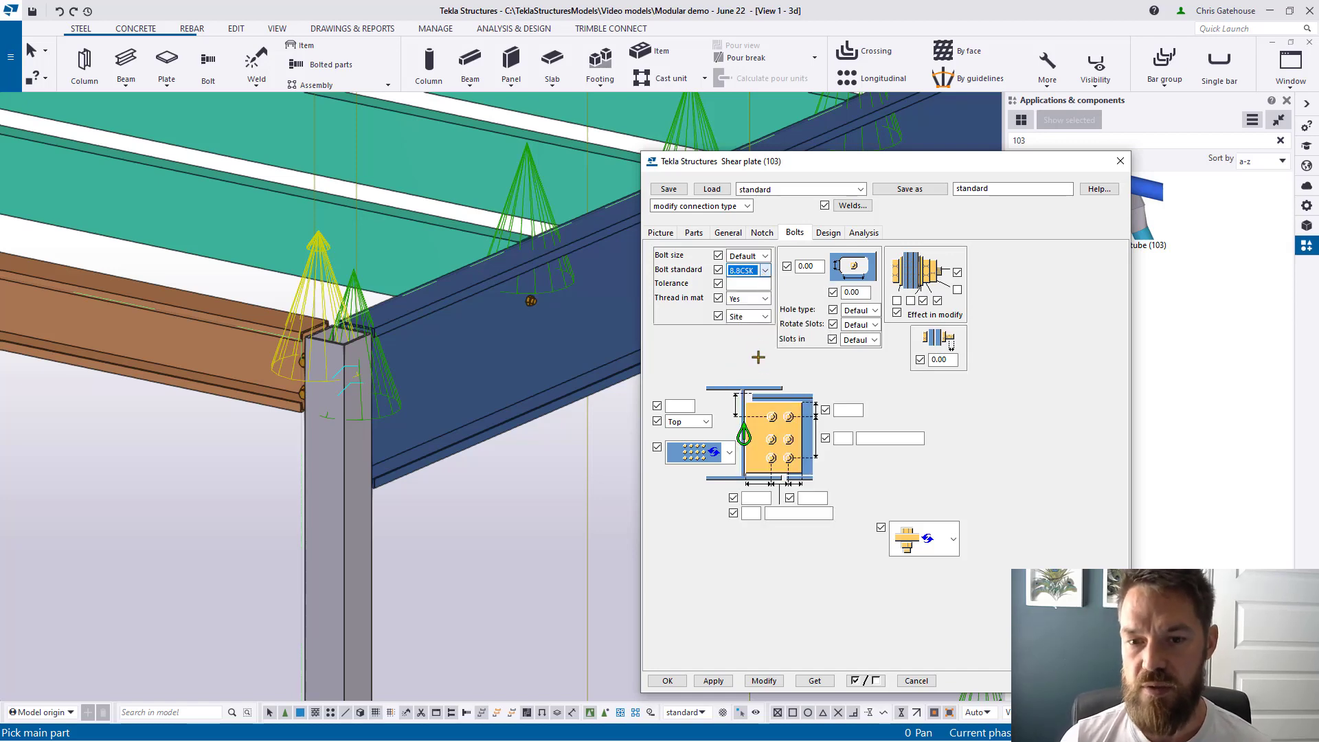
{"action": "left_click", "coordinate": [713, 681]}
Step: Save the settings as standard_csk, confirm it is listed, and close the dialog
{"action": "left_click", "coordinate": [1000, 190]}
{"action": "type", "text": "_"}
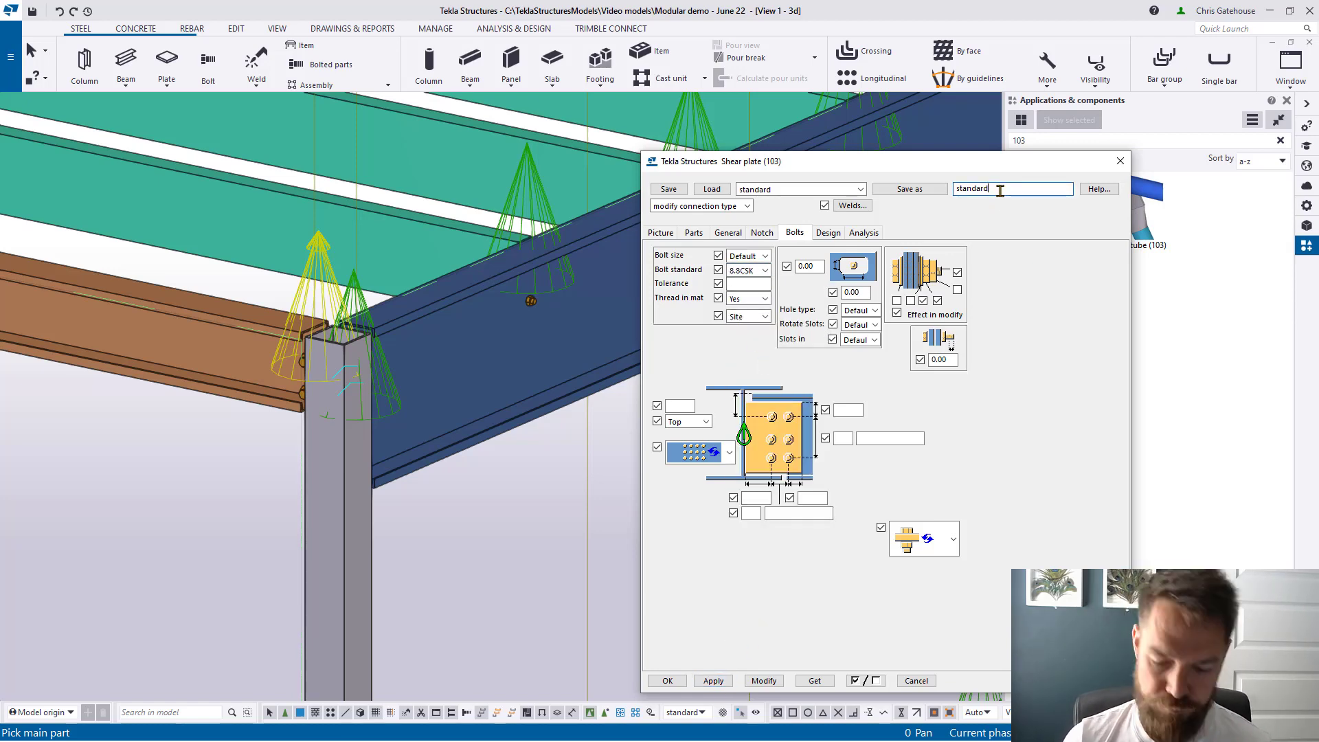
{"action": "type", "text": "cs"}
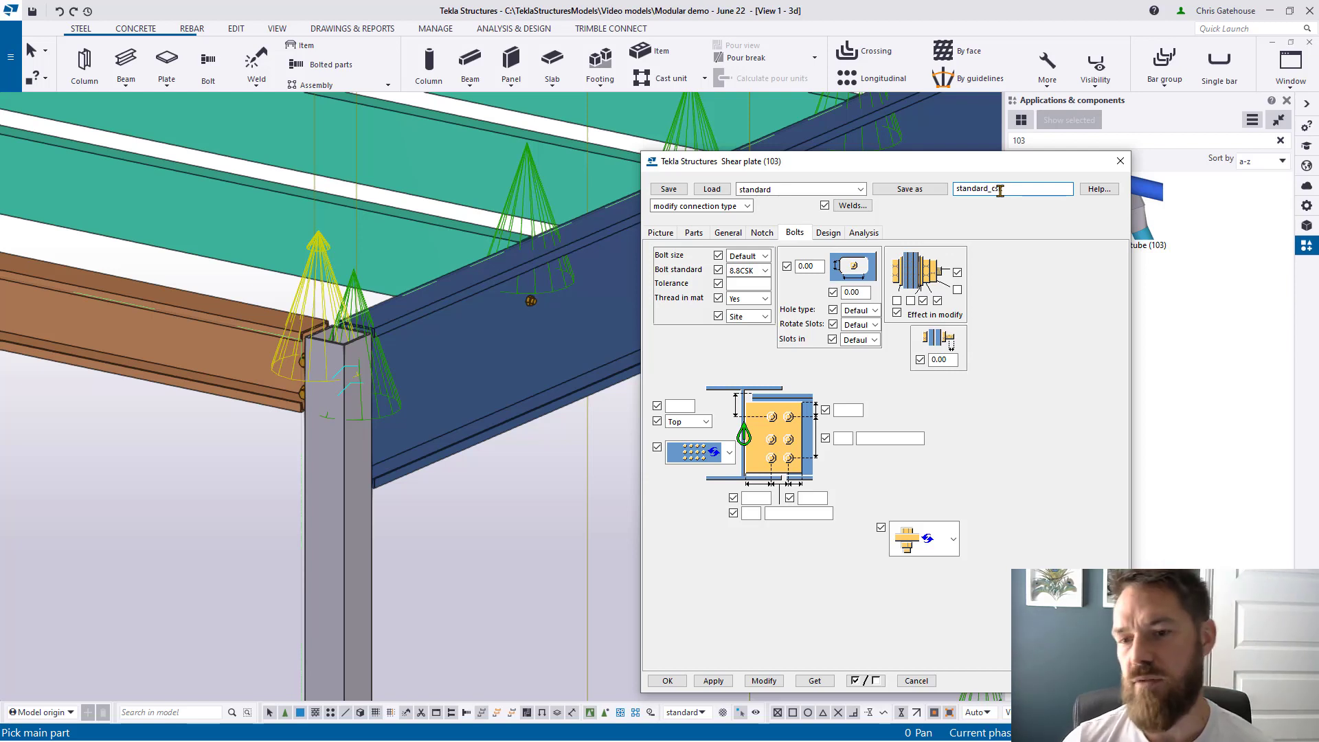
{"action": "type", "text": "k"}
{"action": "left_click", "coordinate": [909, 189]}
{"action": "left_click", "coordinate": [861, 190]}
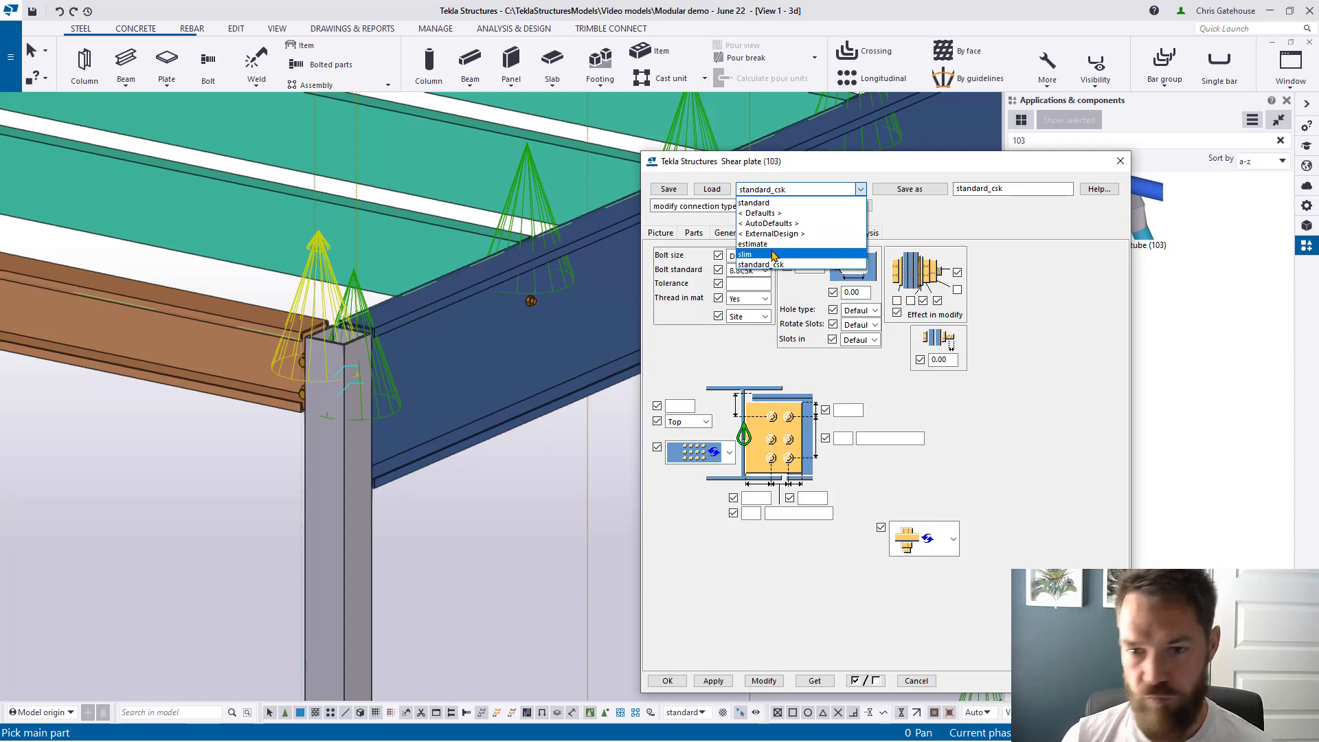
{"action": "left_click", "coordinate": [1121, 162]}
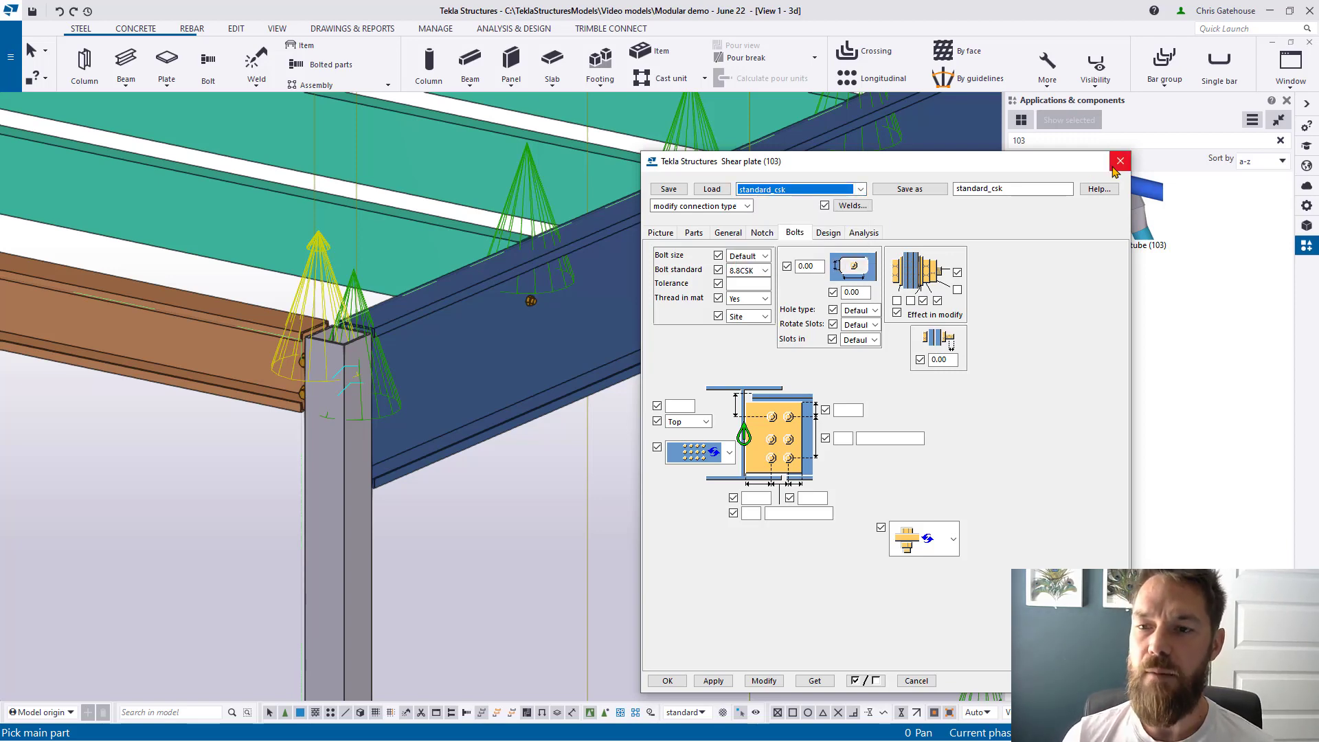
{"action": "left_click", "coordinate": [1120, 162]}
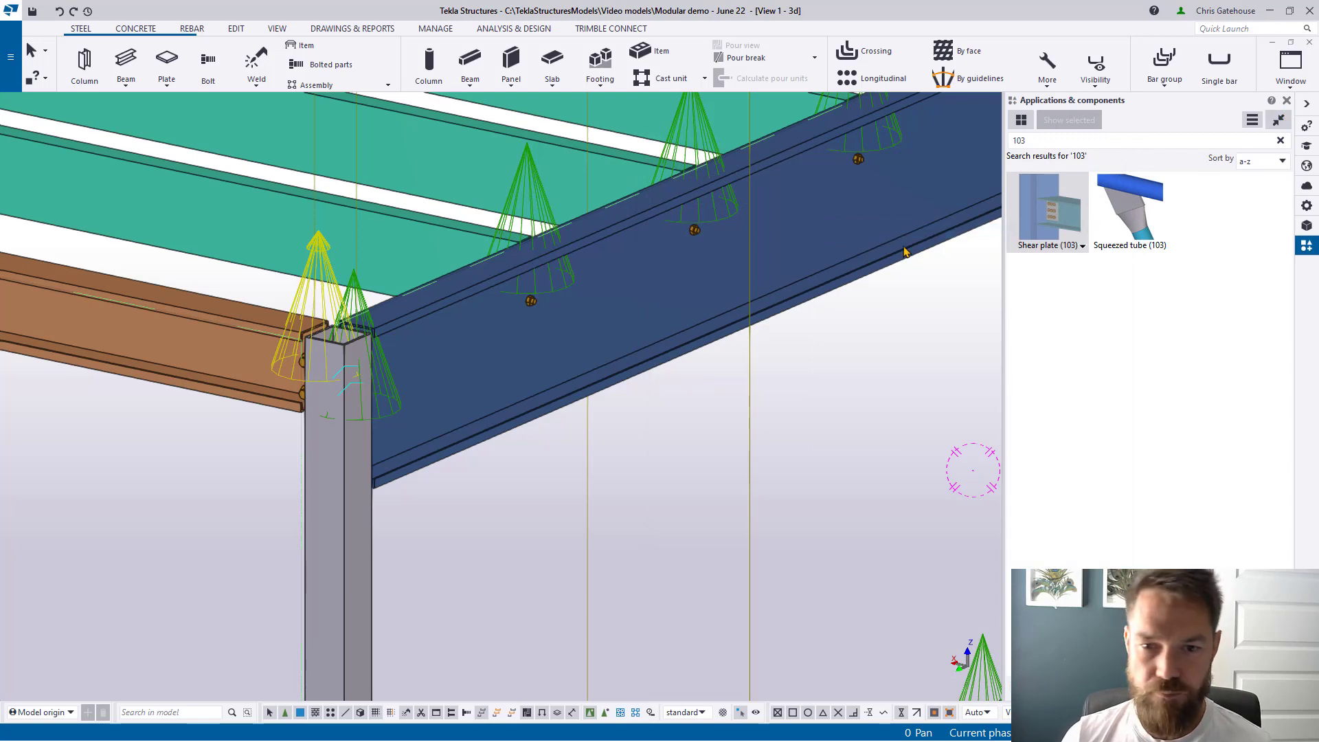
Step: Assign Shear plate (103) with standard settings to the ceiling side-beam corner connections
{"action": "key", "text": "ctrl+a"}
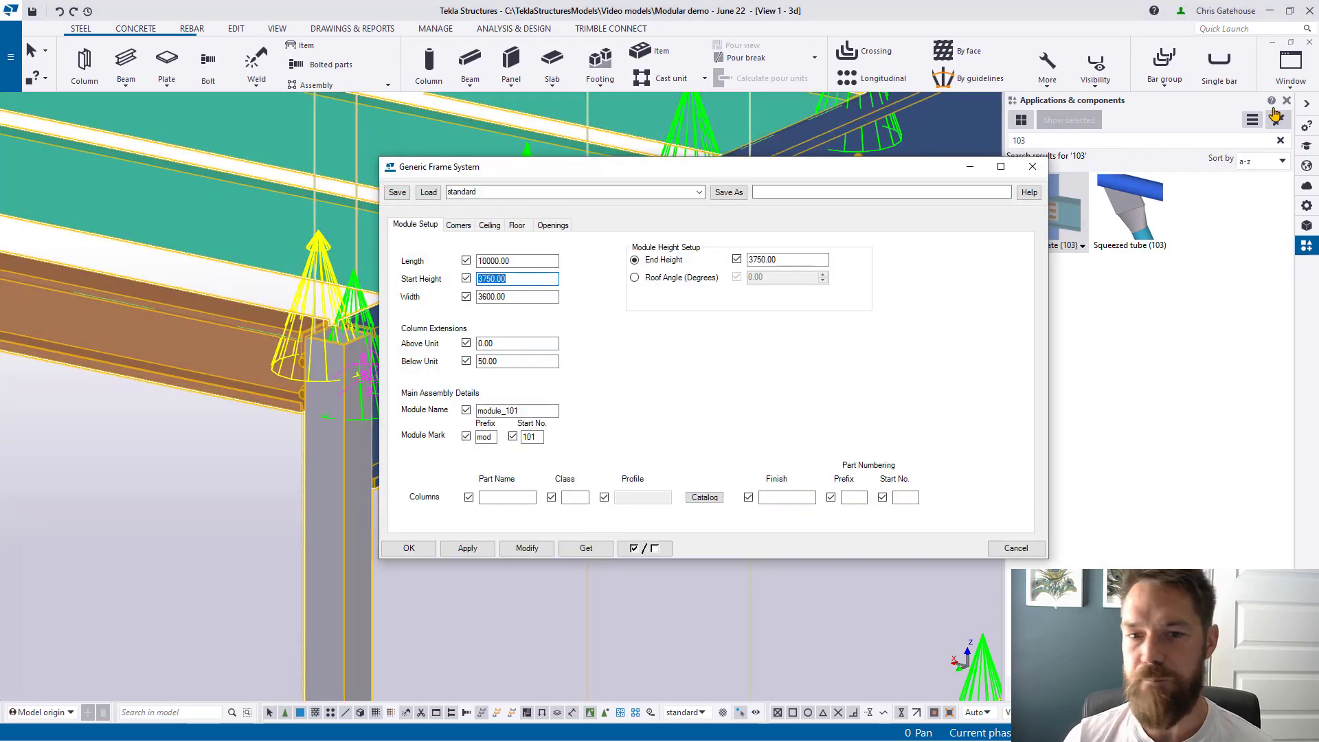
{"action": "left_click", "coordinate": [1274, 112]}
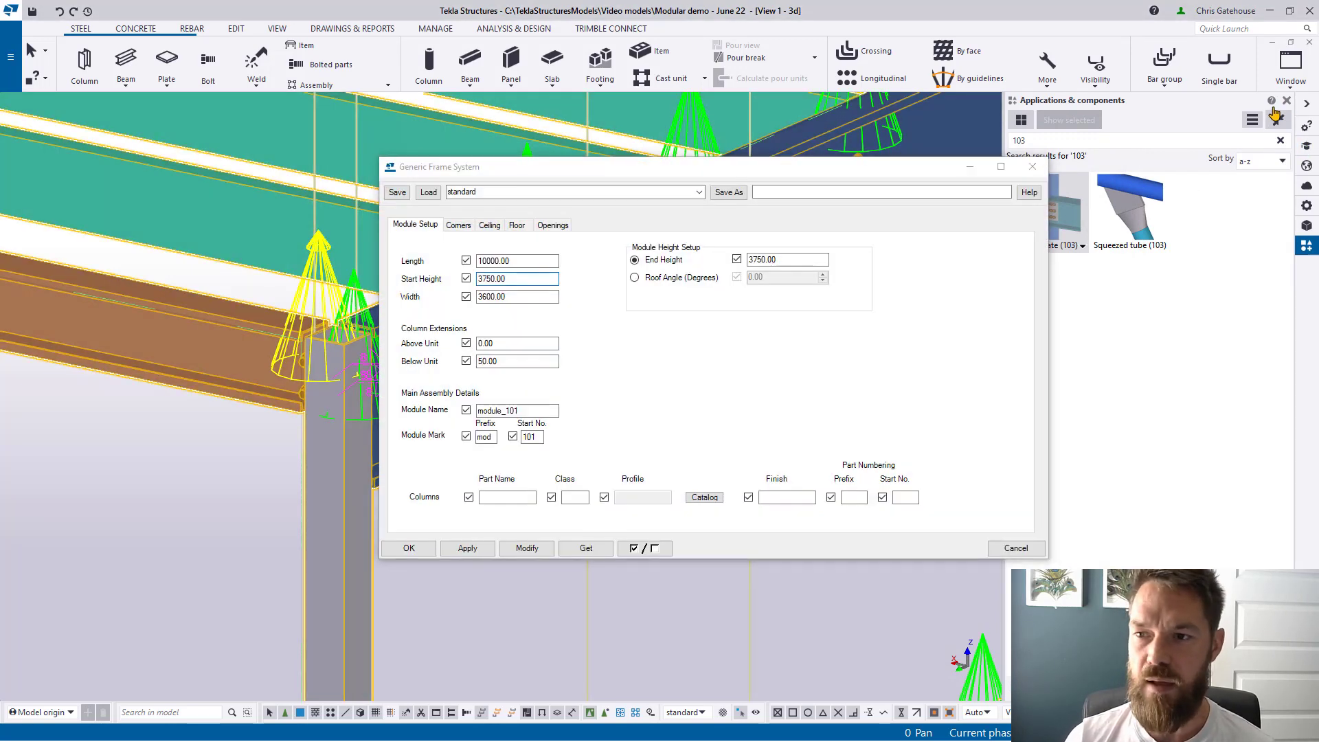
{"action": "left_click", "coordinate": [488, 226]}
{"action": "left_click", "coordinate": [459, 226]}
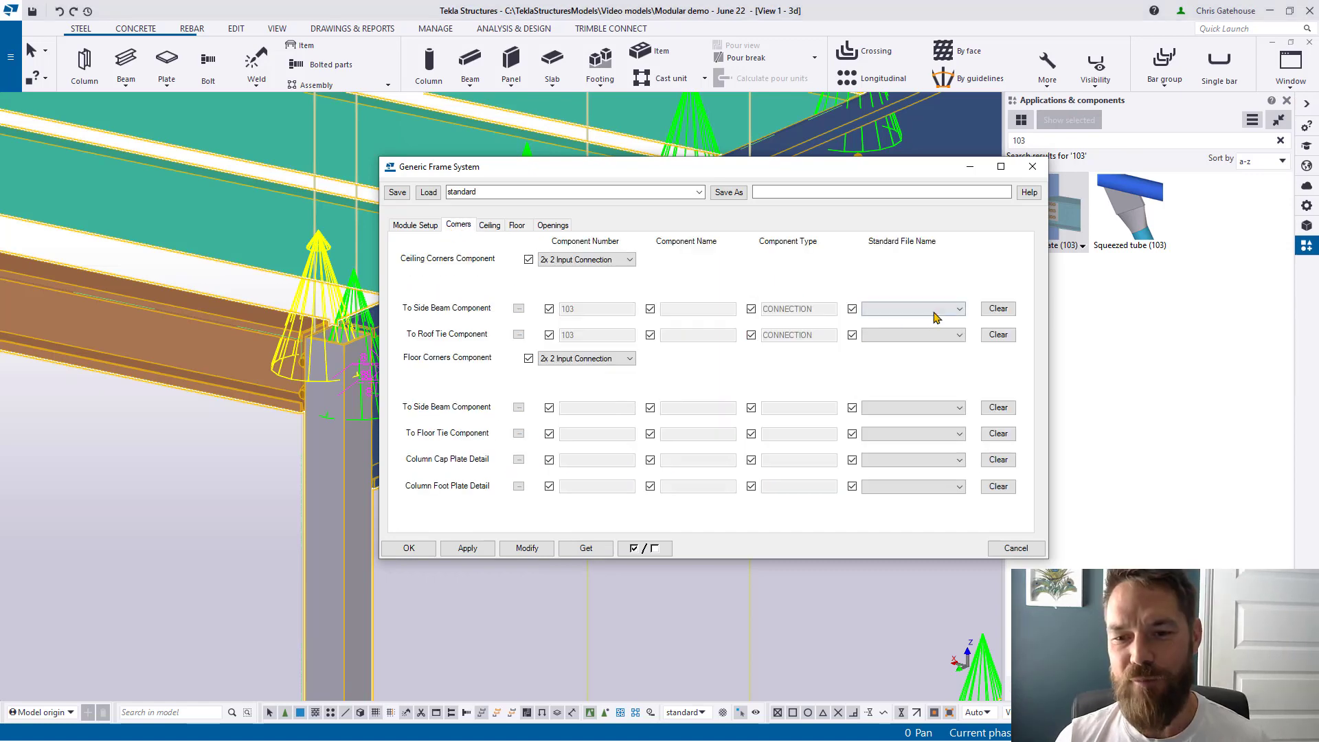
{"action": "left_click", "coordinate": [998, 335]}
{"action": "left_click", "coordinate": [520, 310]}
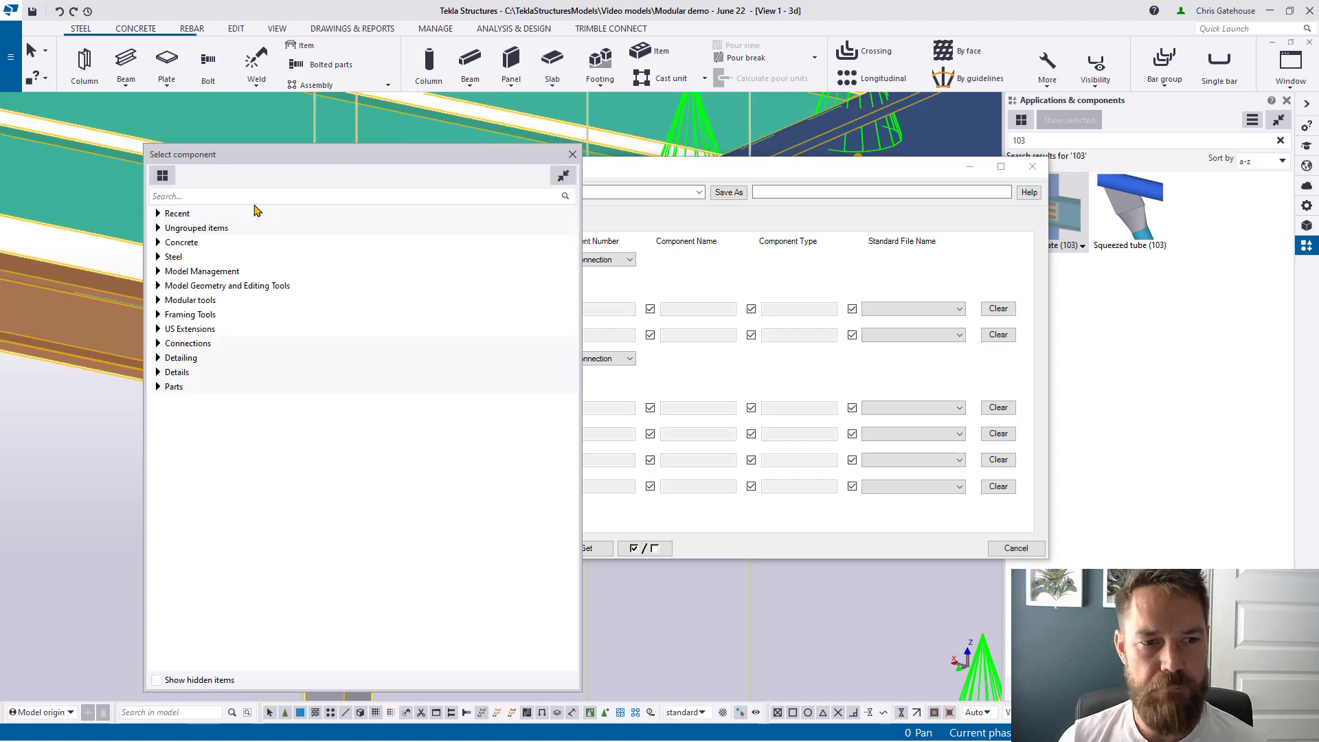
{"action": "left_click", "coordinate": [239, 197]}
{"action": "type", "text": "103"}
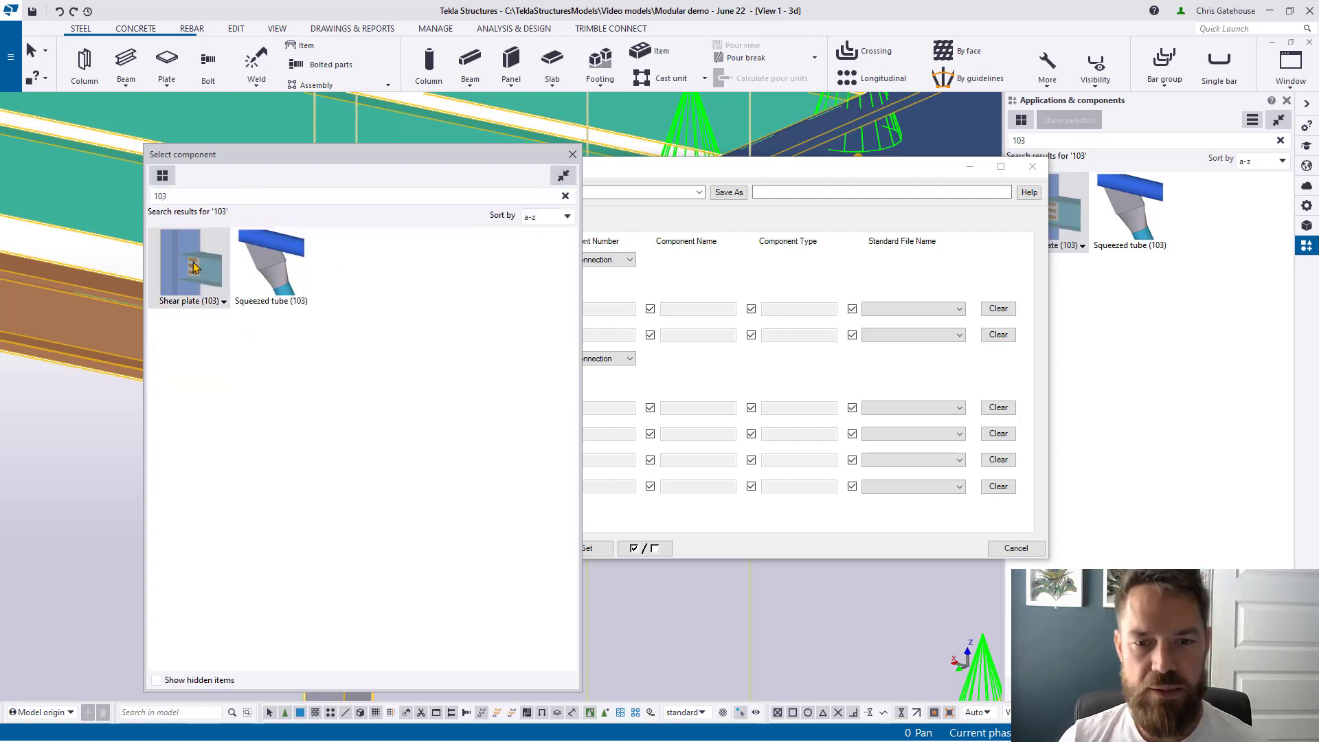
{"action": "double_click", "coordinate": [197, 259]}
{"action": "left_click", "coordinate": [958, 310]}
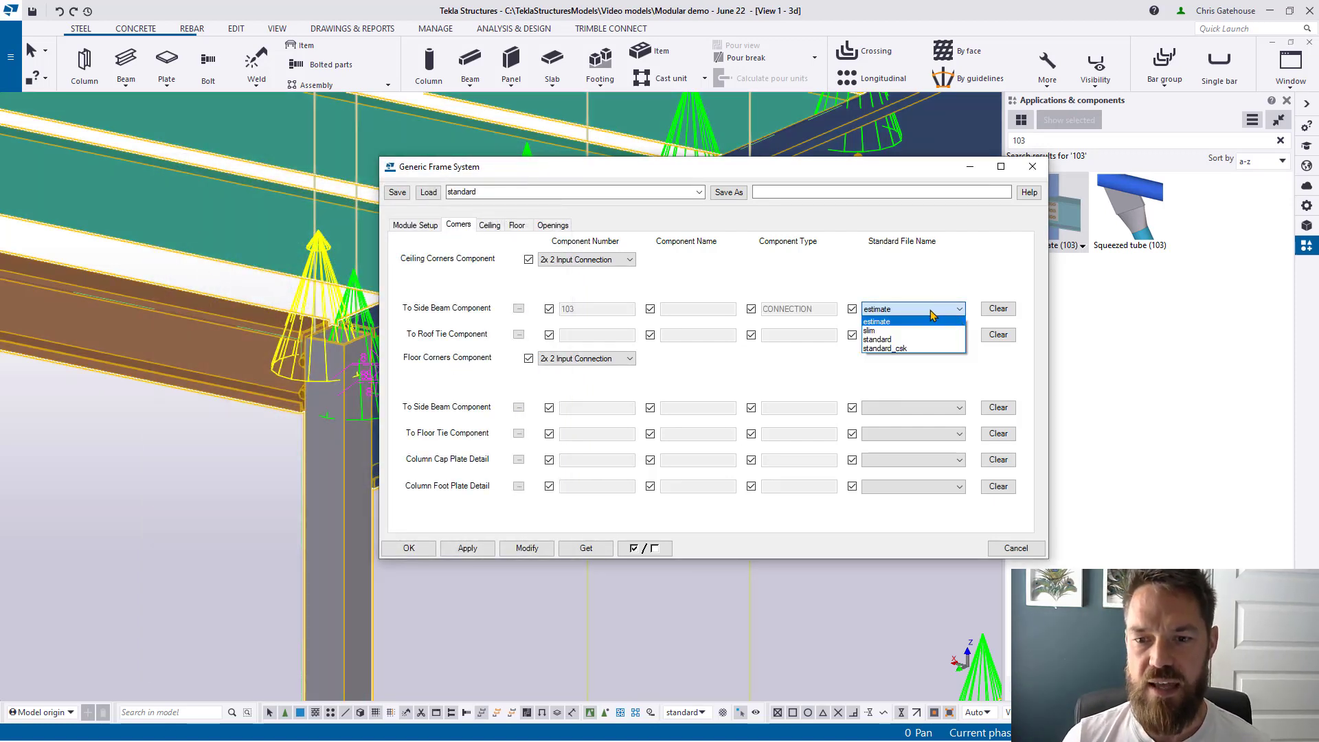
{"action": "left_click", "coordinate": [910, 340]}
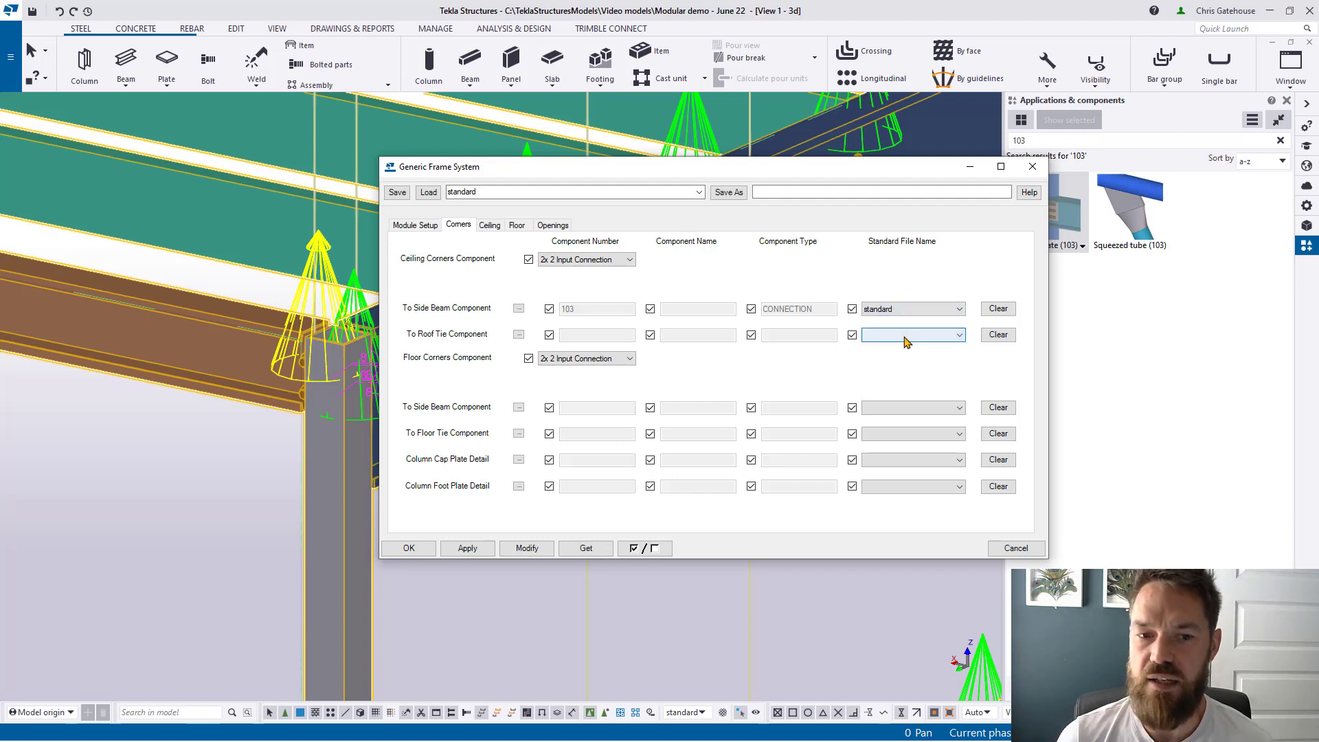
Step: Assign Shear plate (103) with slim settings to the ceiling roof ties and apply to the frame
{"action": "left_click", "coordinate": [519, 336]}
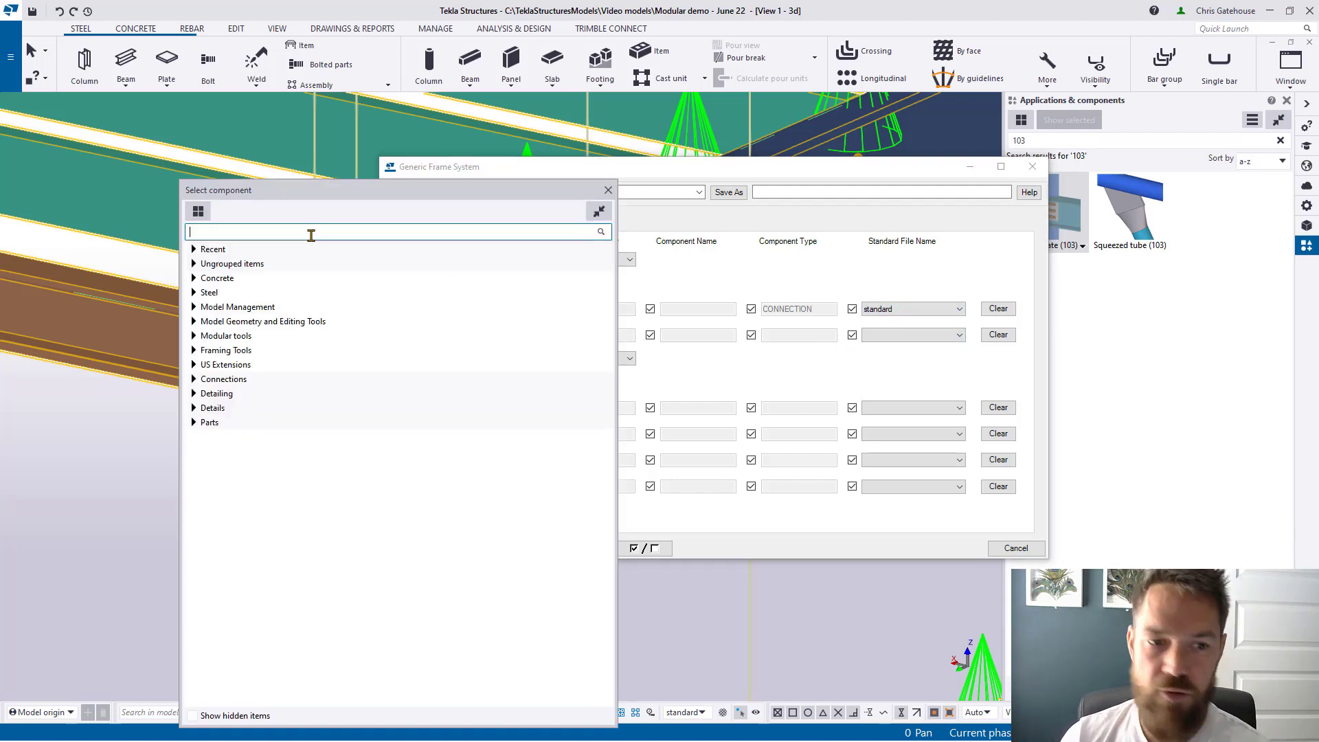
{"action": "type", "text": "103"}
{"action": "double_click", "coordinate": [258, 306]}
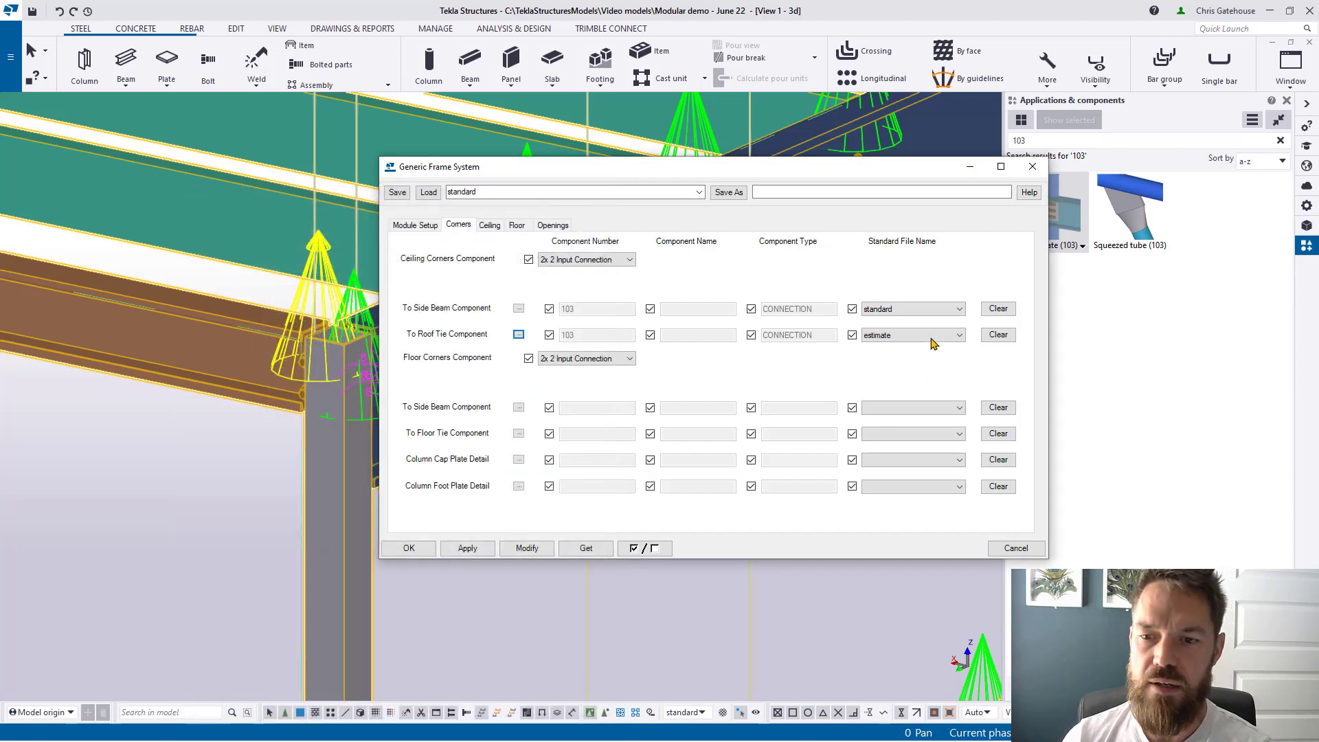
{"action": "left_click", "coordinate": [932, 340]}
{"action": "left_click", "coordinate": [895, 362]}
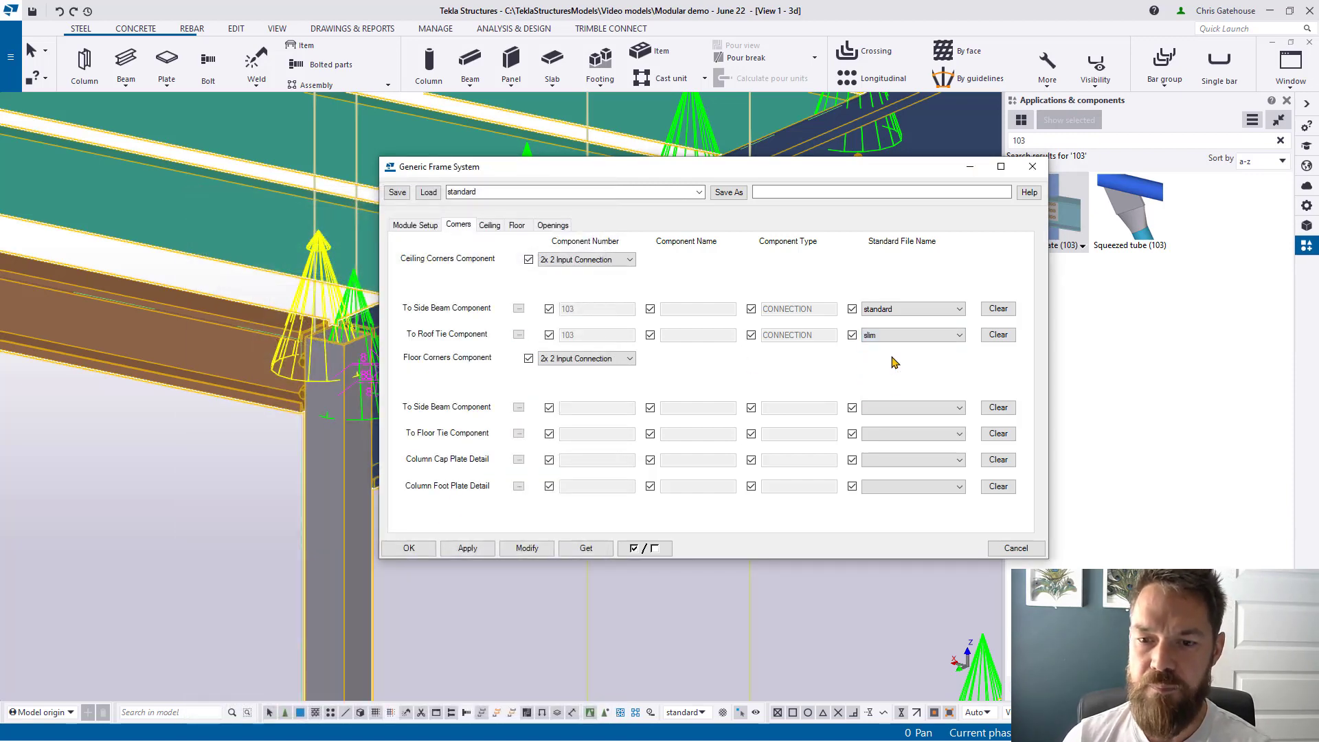
{"action": "left_click", "coordinate": [527, 547]}
{"action": "left_click", "coordinate": [410, 547]}
Step: Orbit around the column top to inspect the new three-bolt shear plate connection
{"action": "scroll", "coordinate": [357, 384], "scroll_direction": "up", "scroll_amount": 4}
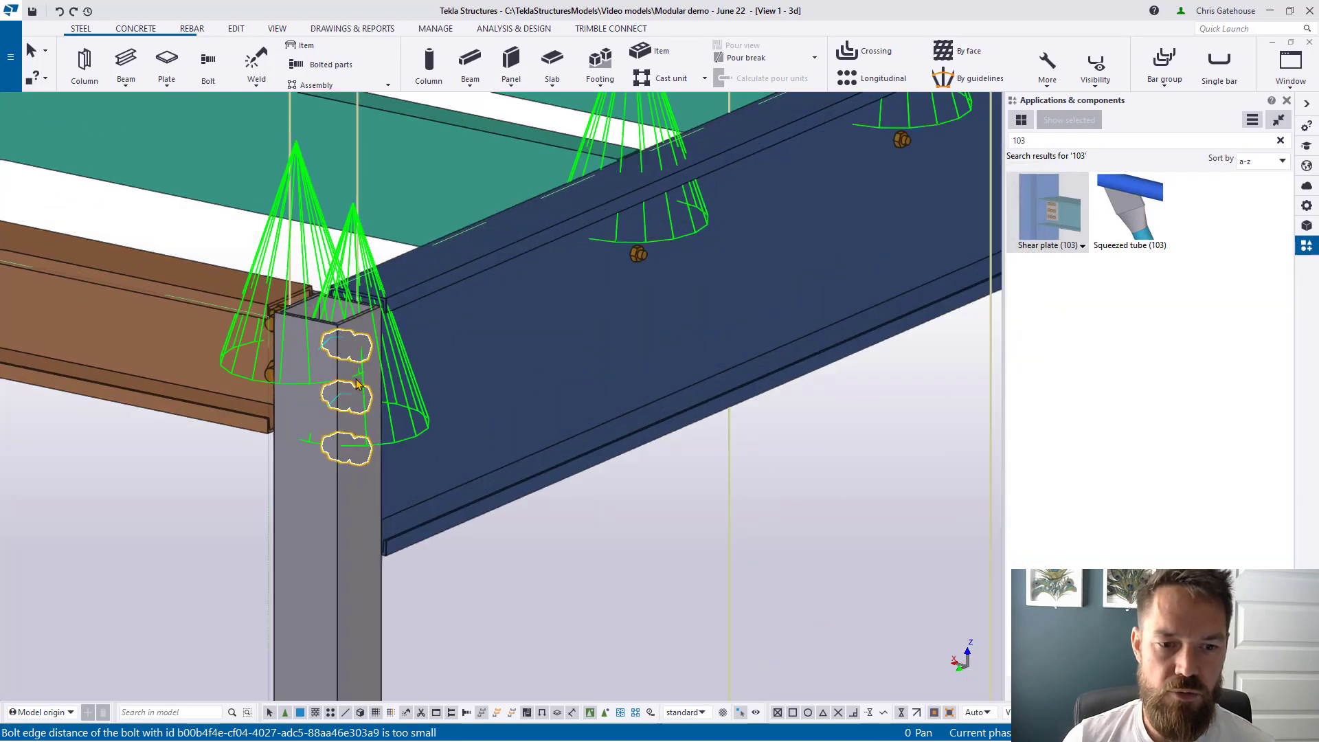
{"action": "scroll", "coordinate": [356, 383], "scroll_direction": "up", "scroll_amount": 1}
{"action": "middle_click_drag", "start_coordinate": [356, 383], "coordinate": [551, 306]}
{"action": "scroll", "coordinate": [635, 326], "scroll_direction": "down", "scroll_amount": 2}
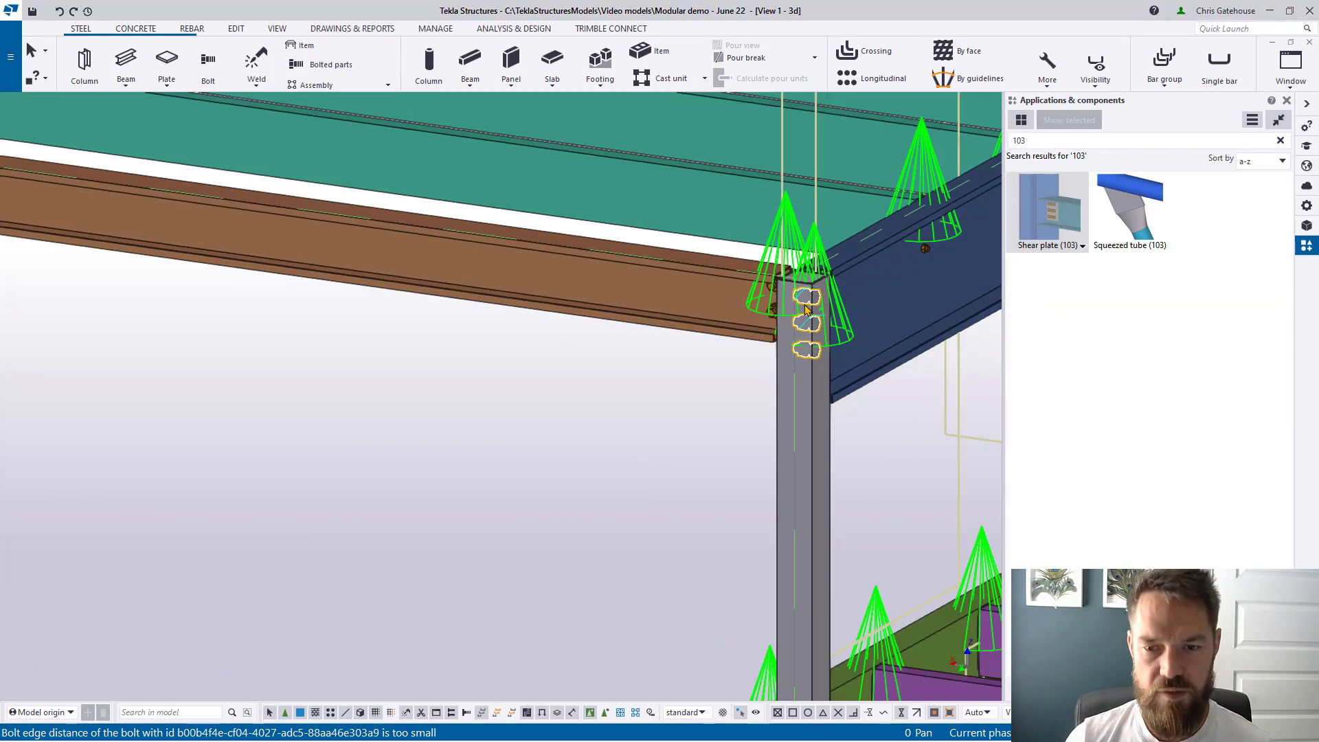
{"action": "scroll", "coordinate": [805, 308], "scroll_direction": "up", "scroll_amount": 2}
{"action": "middle_click_drag", "start_coordinate": [802, 306], "coordinate": [759, 372], "text": "ctrl"}
{"action": "middle_click_drag", "start_coordinate": [927, 319], "coordinate": [694, 348]}
{"action": "scroll", "coordinate": [670, 328], "scroll_direction": "down", "scroll_amount": 2}
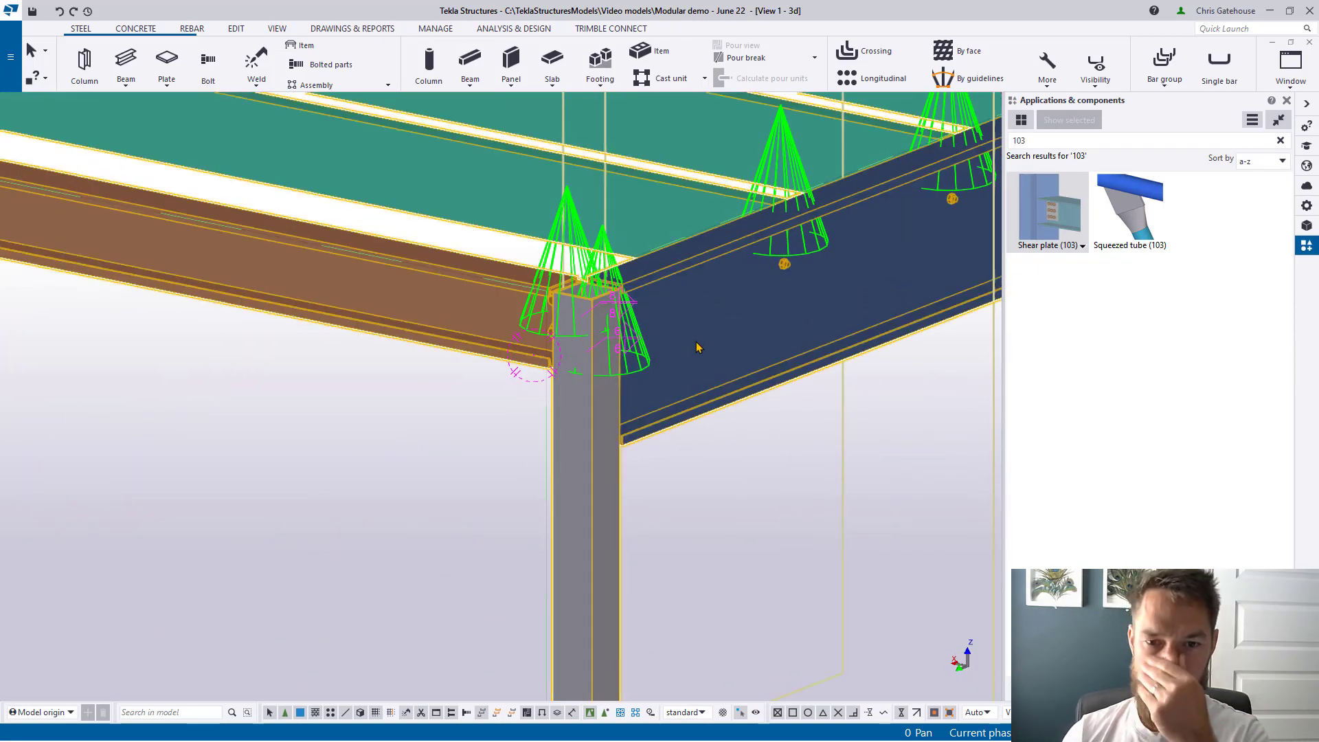
{"action": "double_click", "coordinate": [697, 347]}
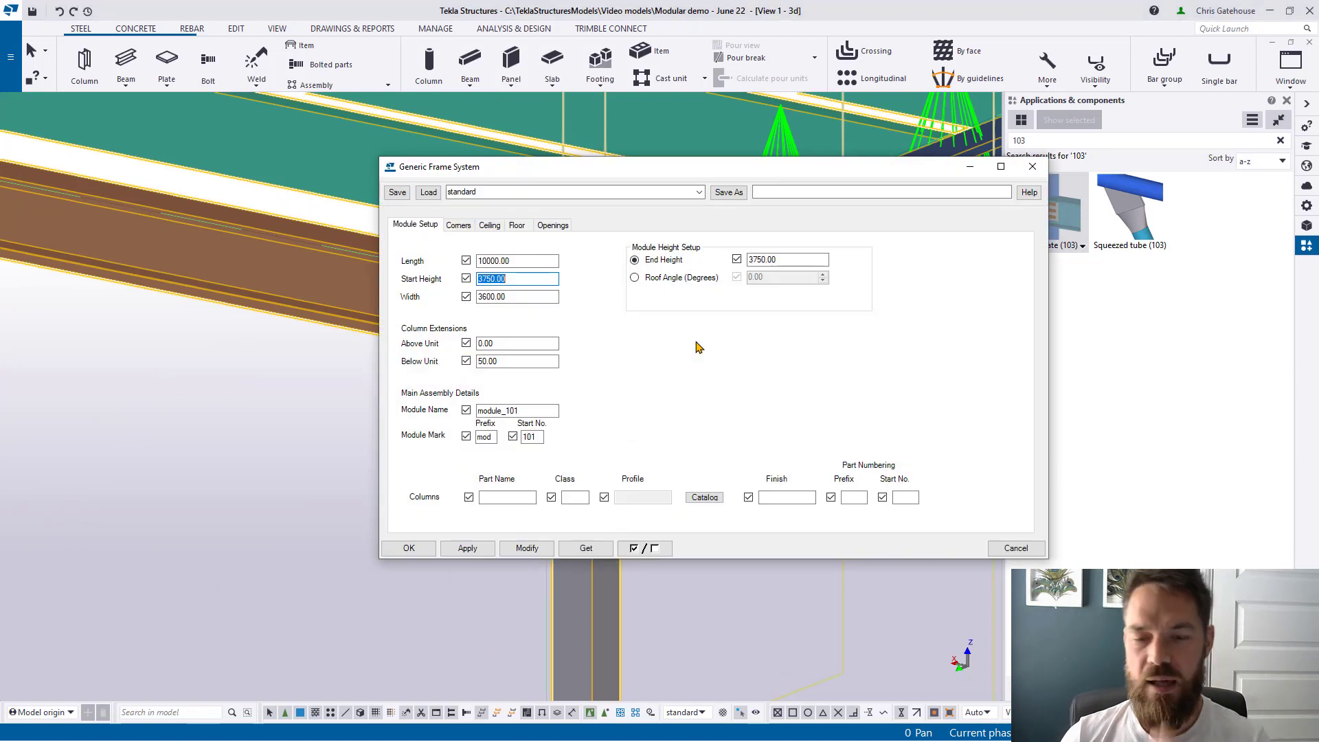
Step: Choose Shear plate (103) for both the floor side-beam and floor-tie corner connections
{"action": "left_click", "coordinate": [458, 225]}
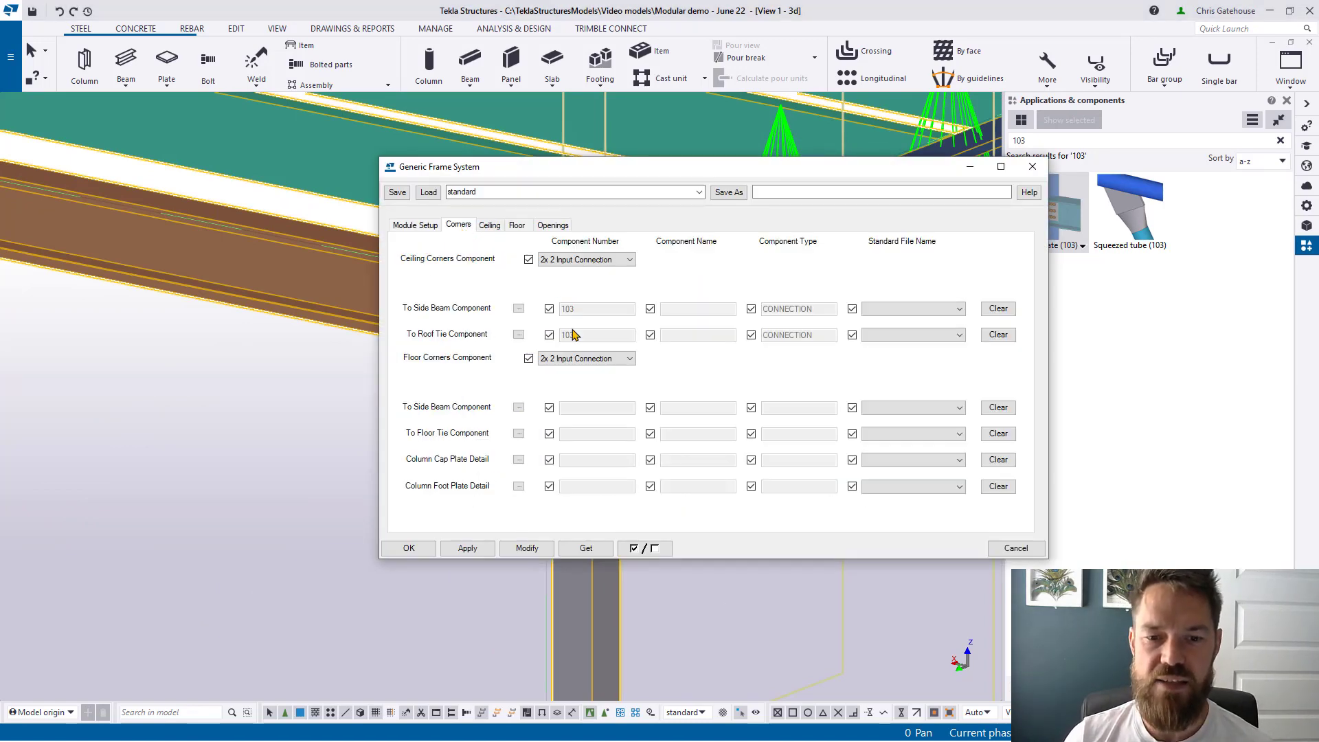
{"action": "left_click", "coordinate": [520, 407]}
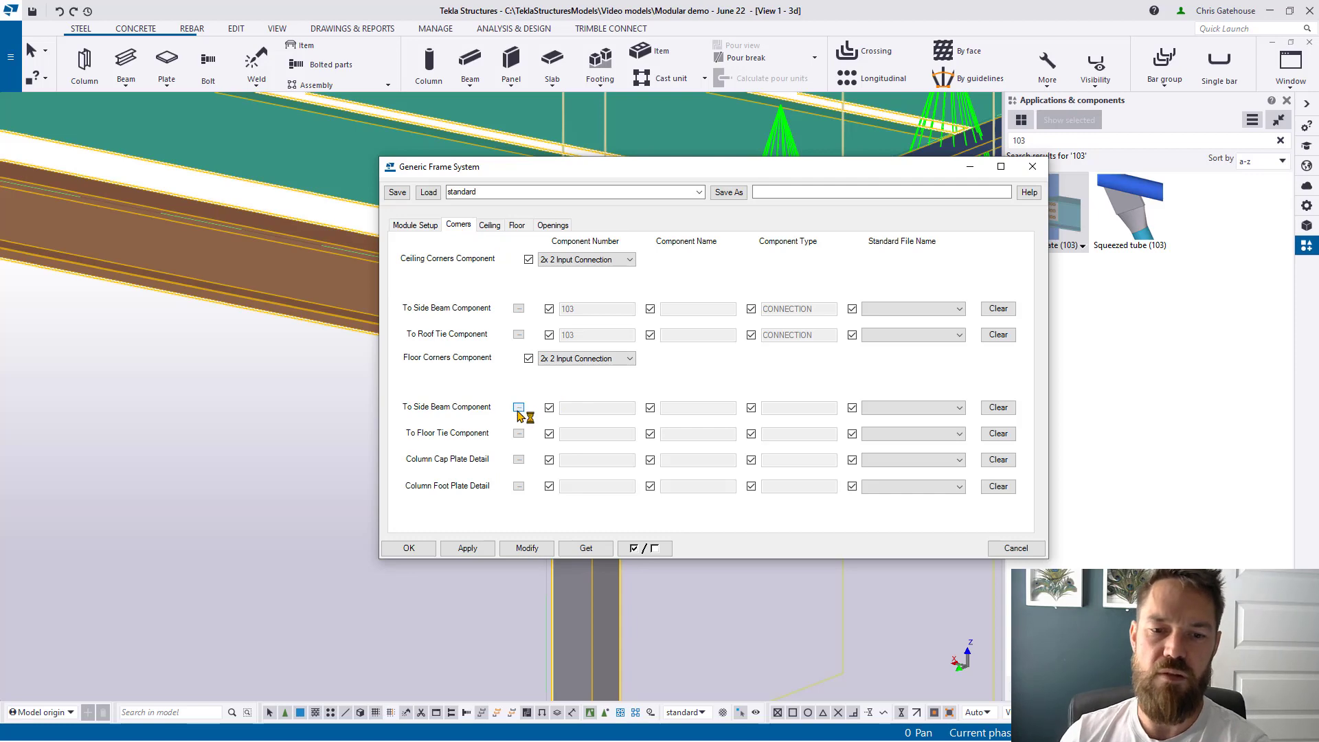
{"action": "left_click", "coordinate": [103, 90]}
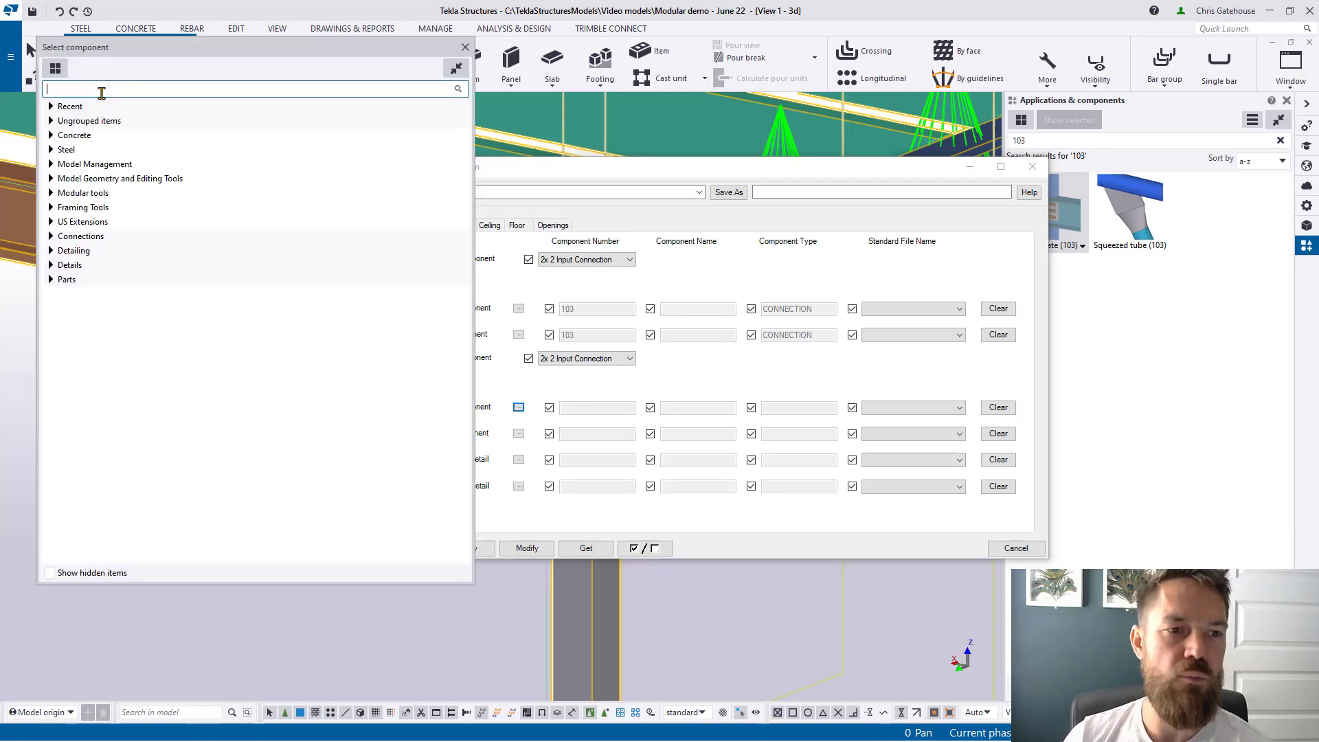
{"action": "type", "text": "103"}
{"action": "double_click", "coordinate": [96, 178]}
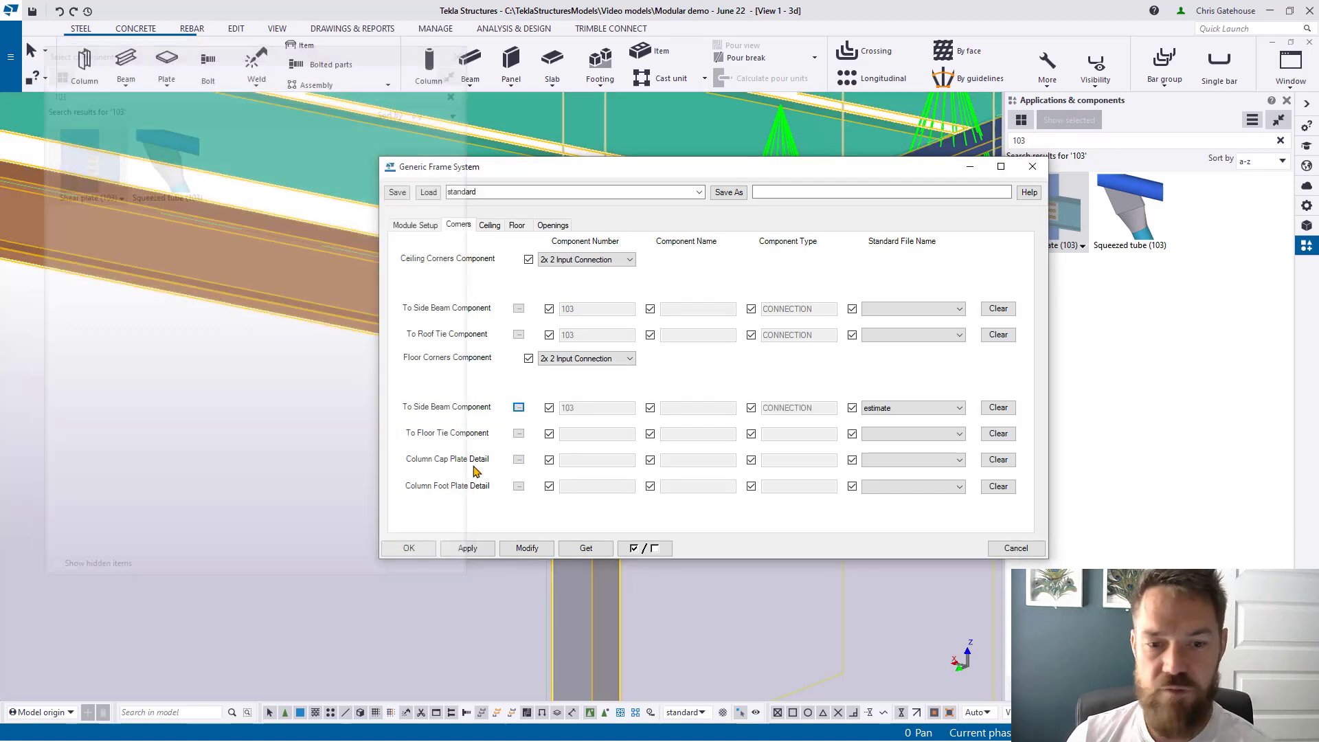
{"action": "left_click", "coordinate": [518, 433]}
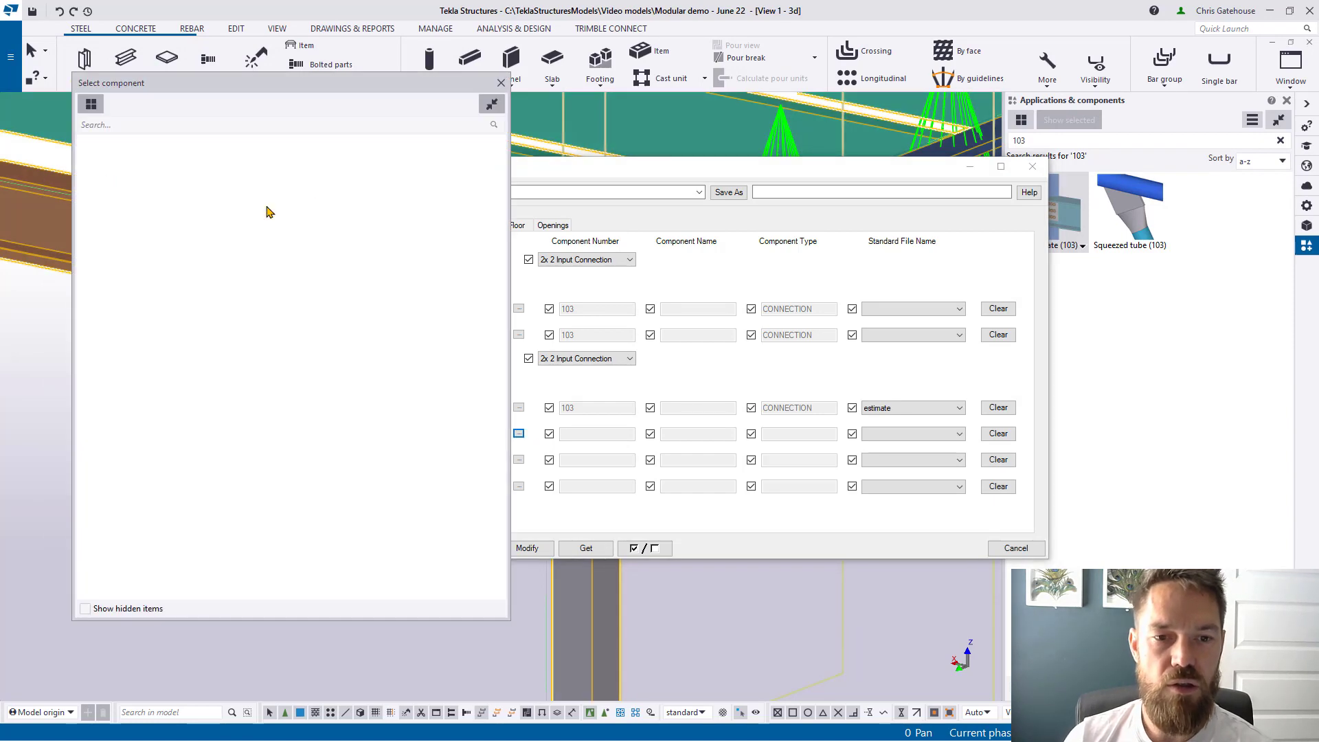
{"action": "left_click", "coordinate": [153, 125]}
{"action": "type", "text": "103"}
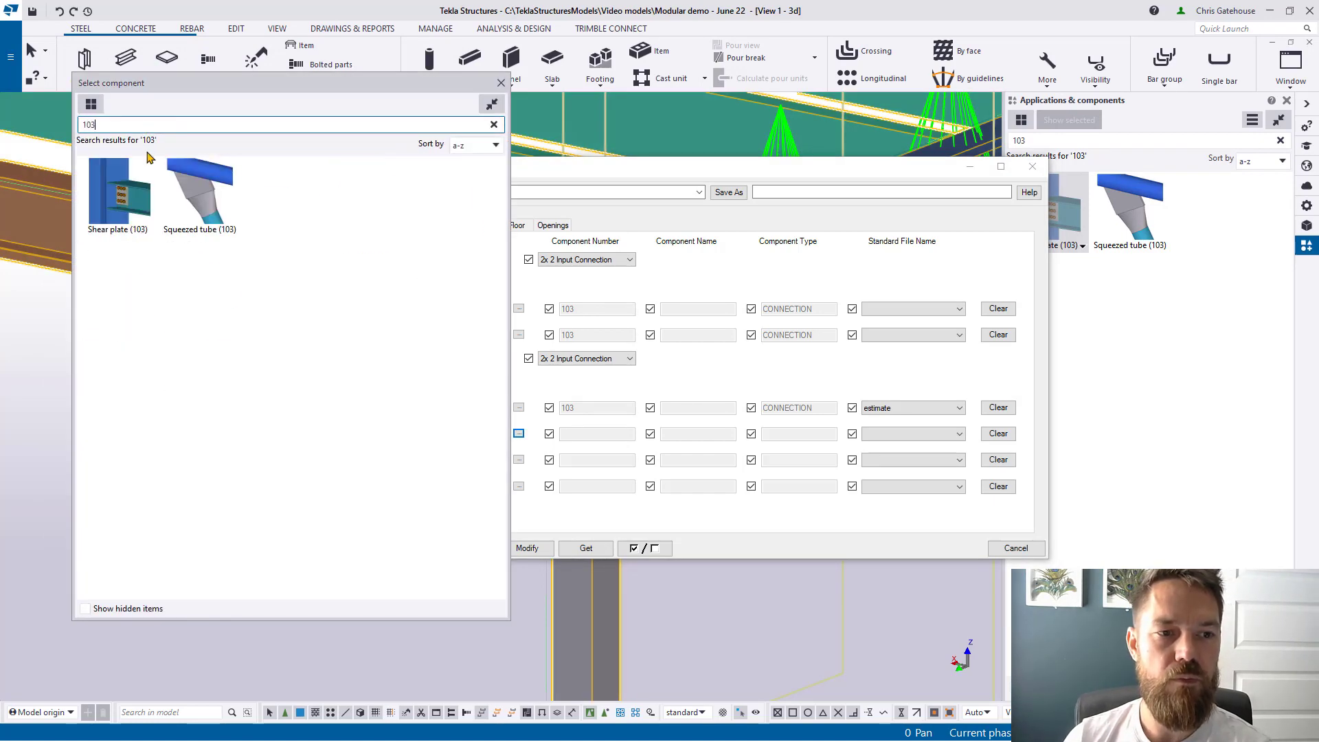
{"action": "left_click", "coordinate": [909, 405]}
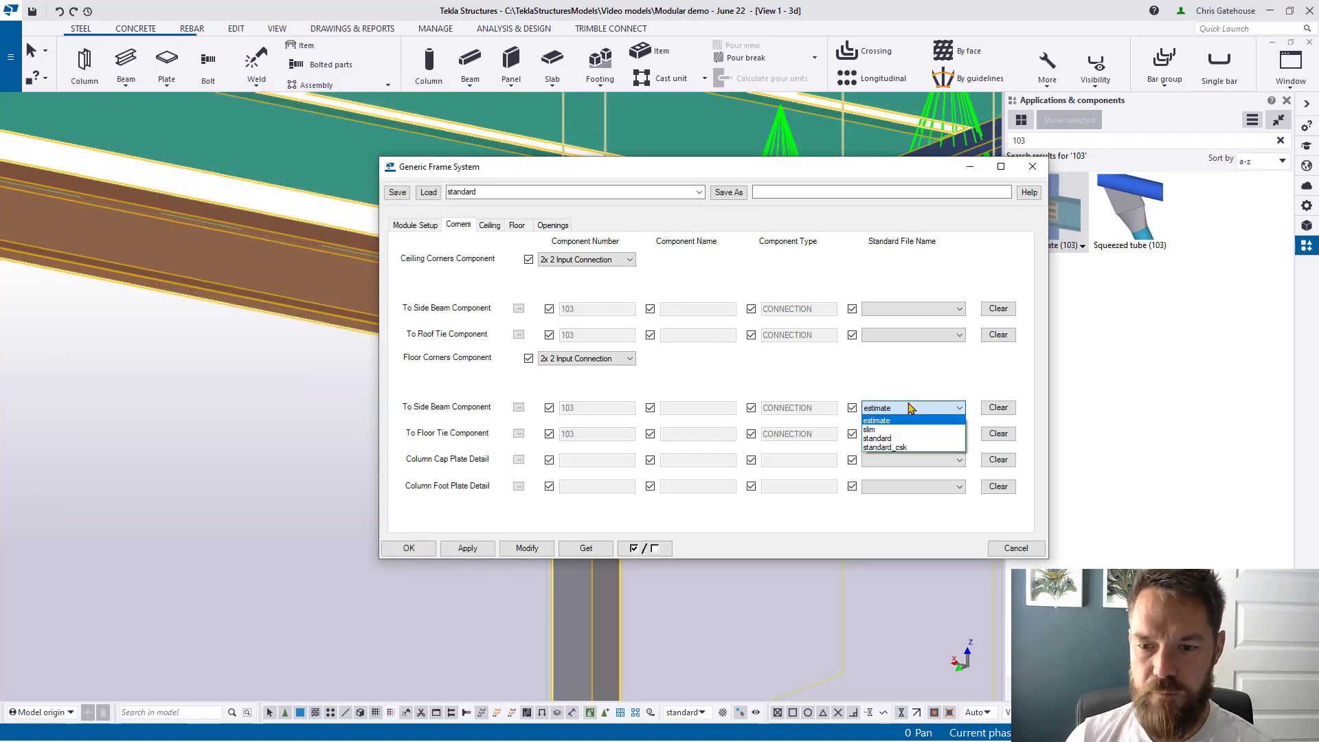
Step: Use standard settings for floor side beams and slim for floor ties, and apply to the frame
{"action": "left_click", "coordinate": [900, 439]}
{"action": "left_click", "coordinate": [904, 431]}
{"action": "left_click", "coordinate": [941, 463]}
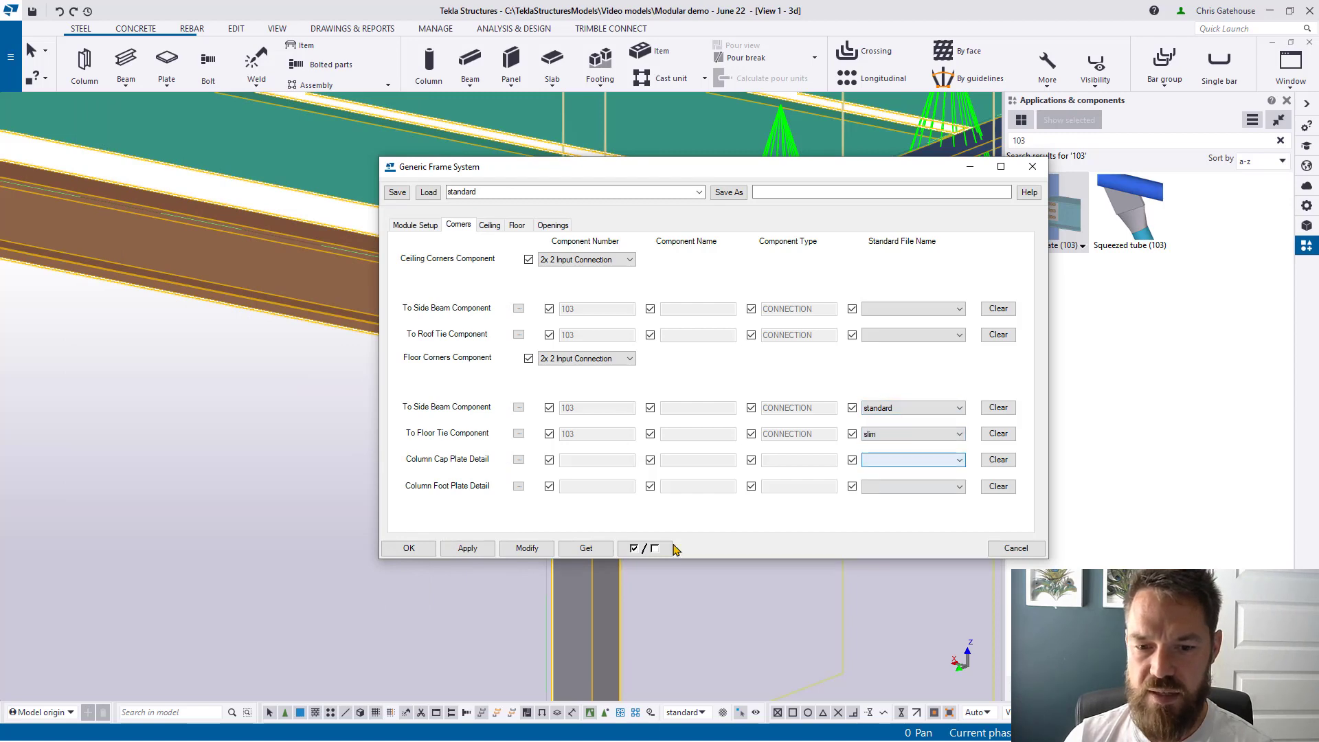
{"action": "left_click", "coordinate": [527, 548]}
{"action": "left_click_drag", "start_coordinate": [695, 171], "coordinate": [919, 166]}
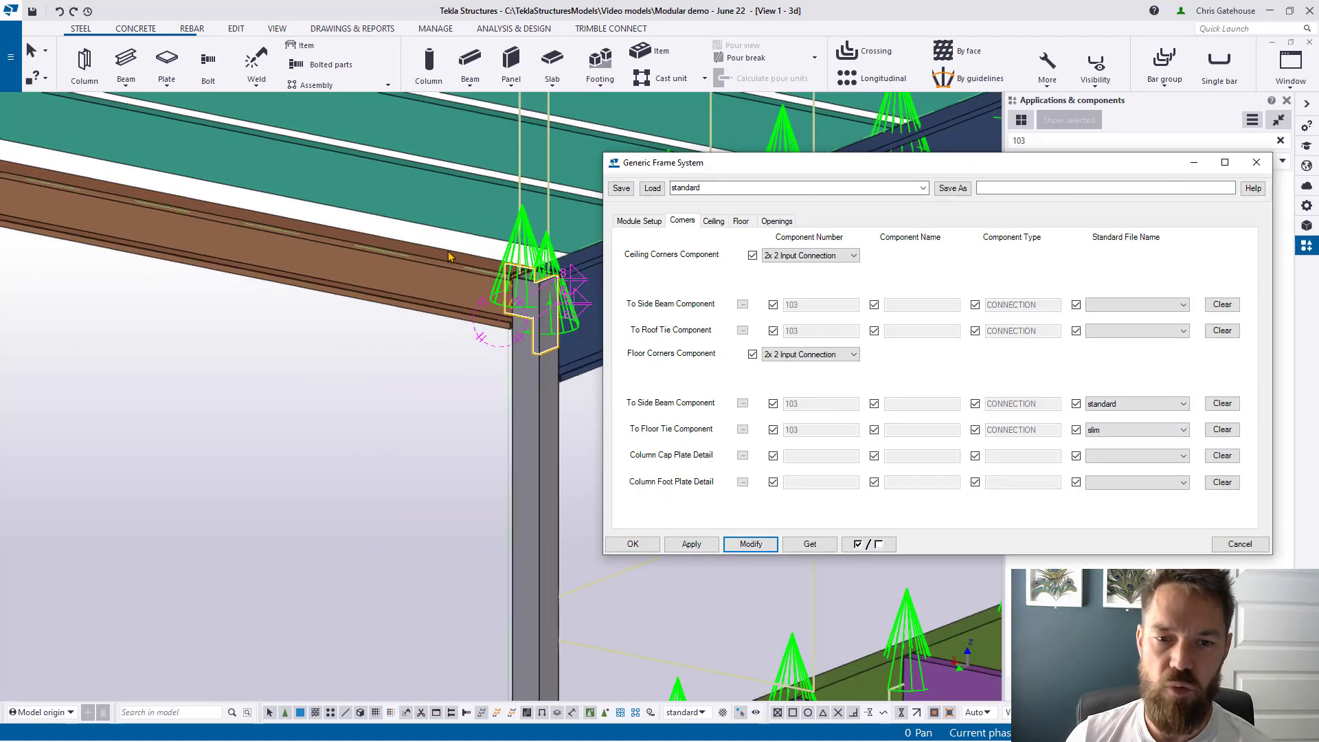
{"action": "scroll", "coordinate": [487, 221], "scroll_direction": "up", "scroll_amount": 2}
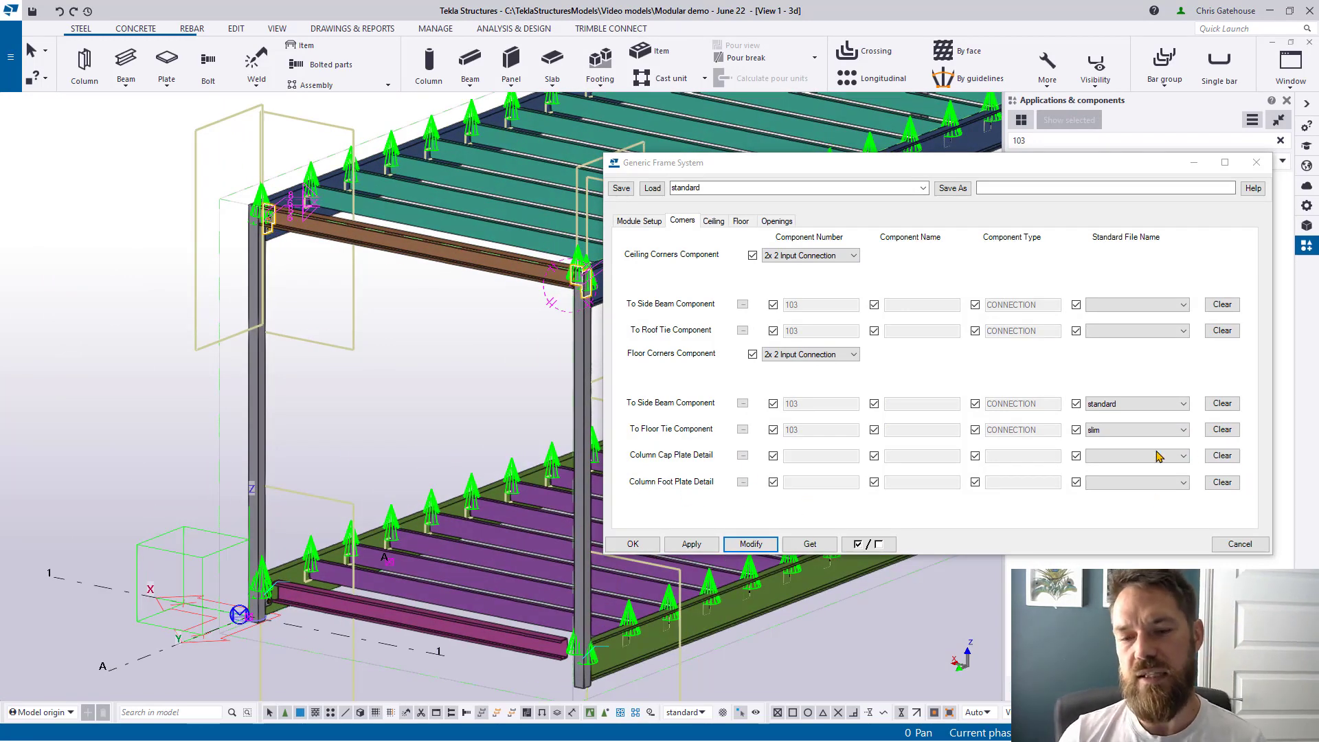
{"action": "scroll", "coordinate": [583, 371], "scroll_direction": "up", "scroll_amount": 5}
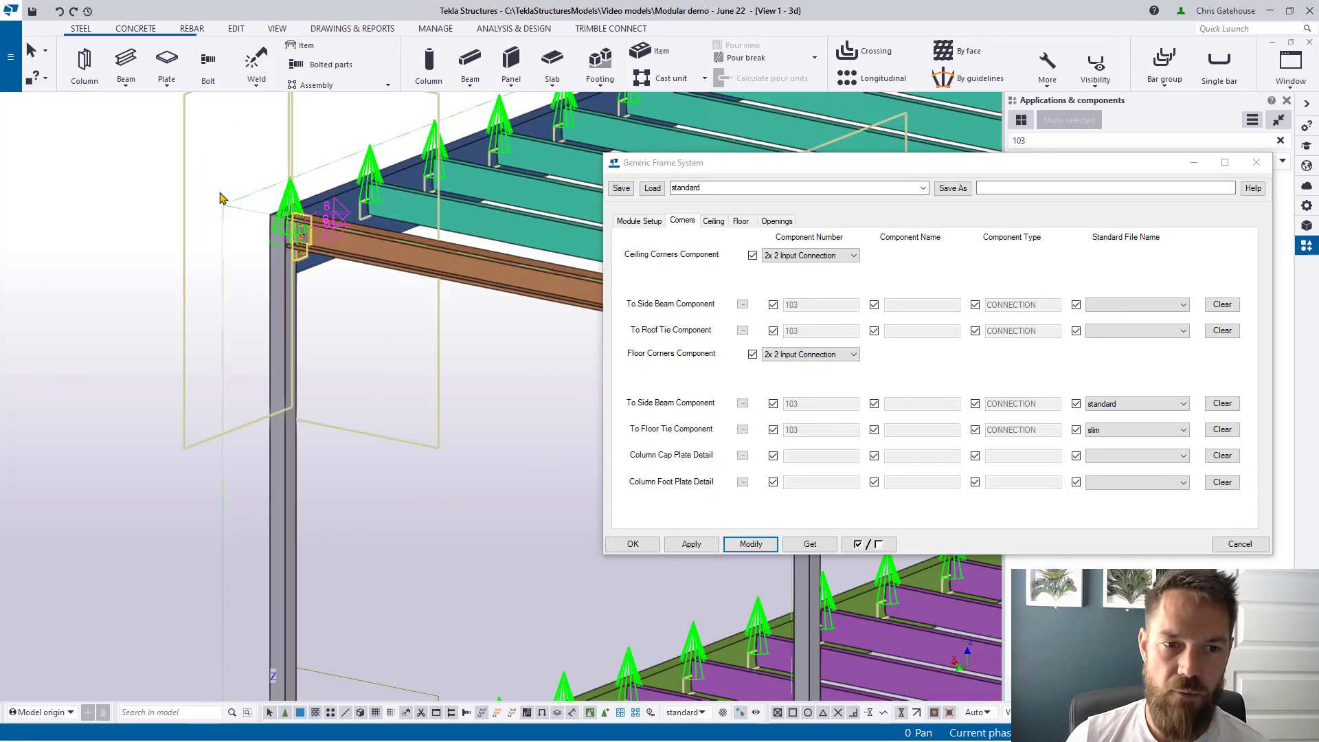
Step: Pick Cap plate detail for the column tops with standard settings and apply it
{"action": "left_click", "coordinate": [742, 455]}
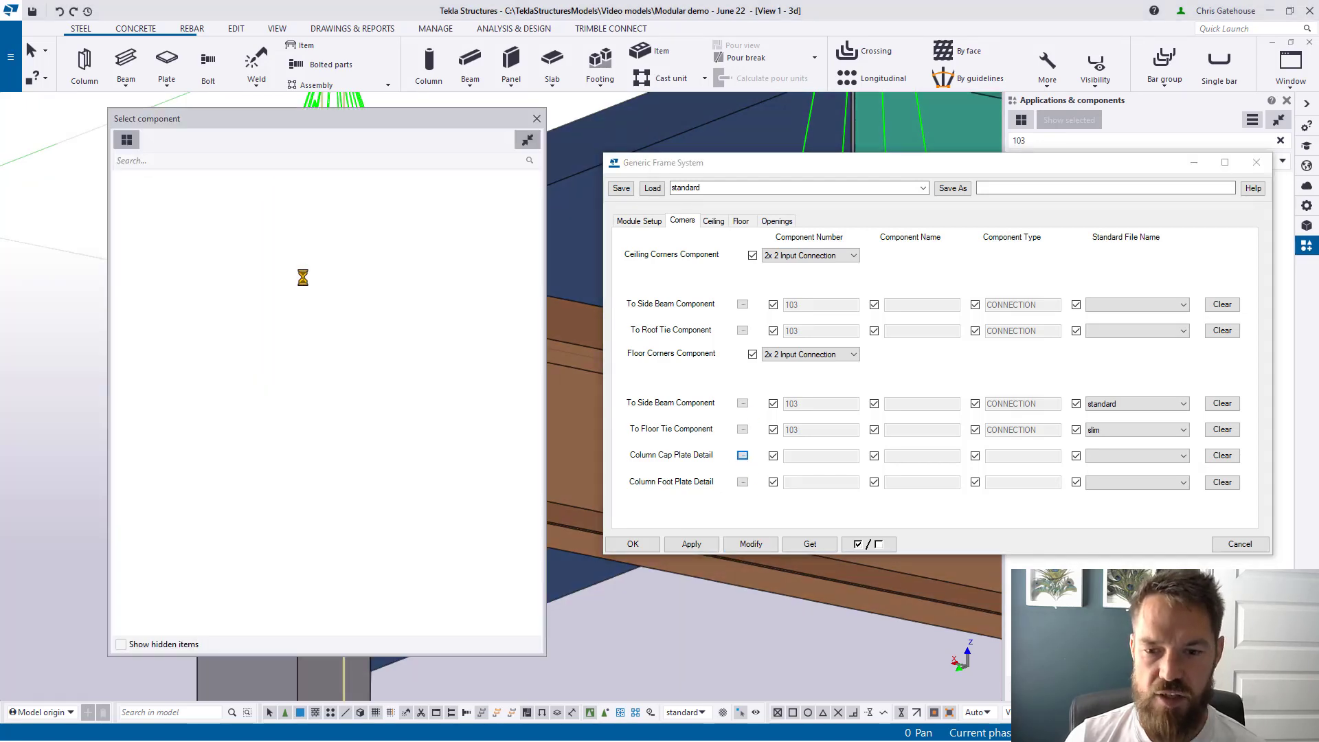
{"action": "left_click", "coordinate": [195, 158]}
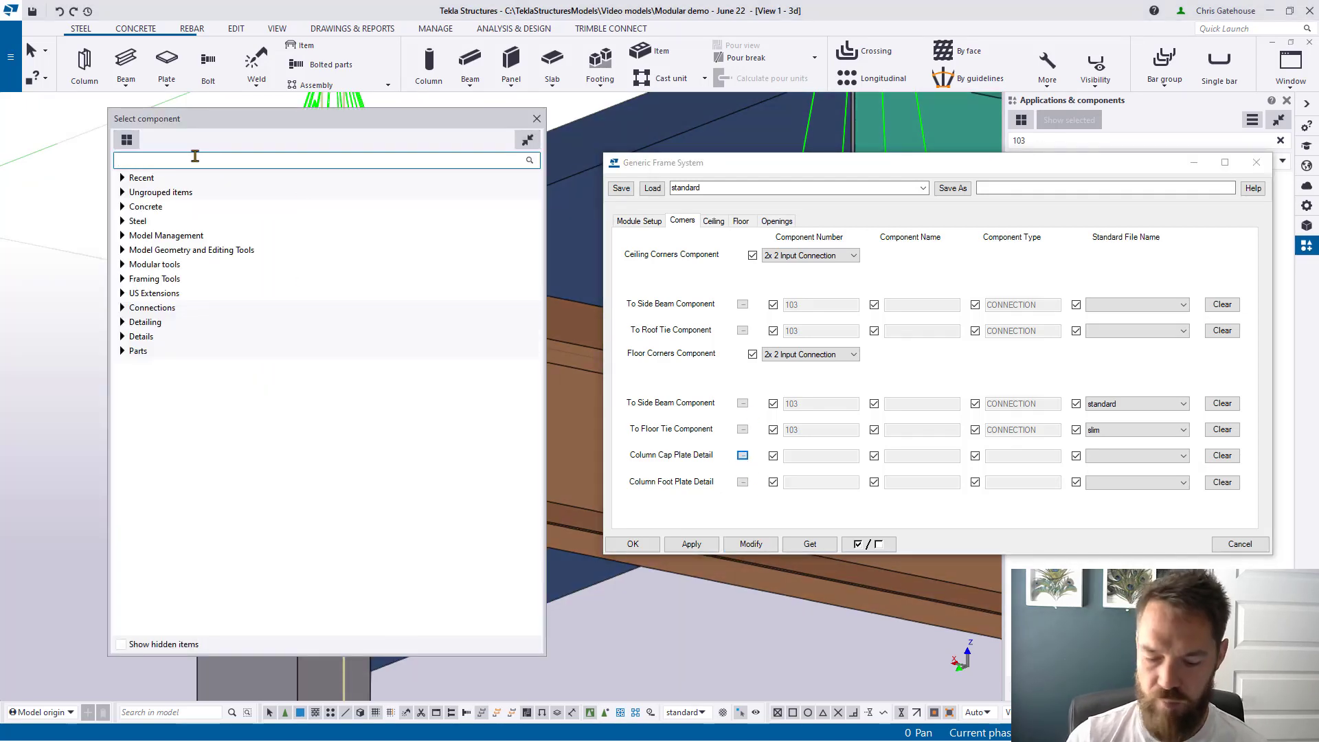
{"action": "type", "text": "cap"}
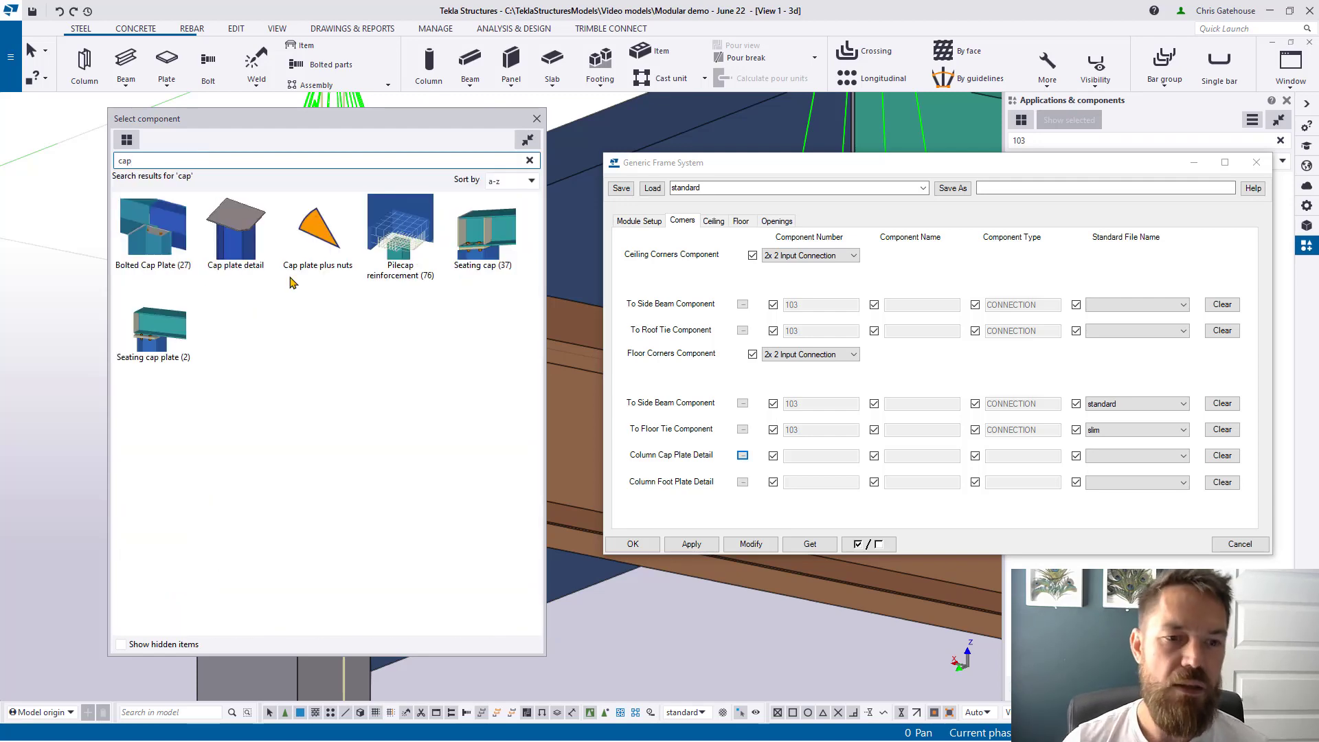
{"action": "double_click", "coordinate": [235, 230]}
{"action": "left_click", "coordinate": [1174, 454]}
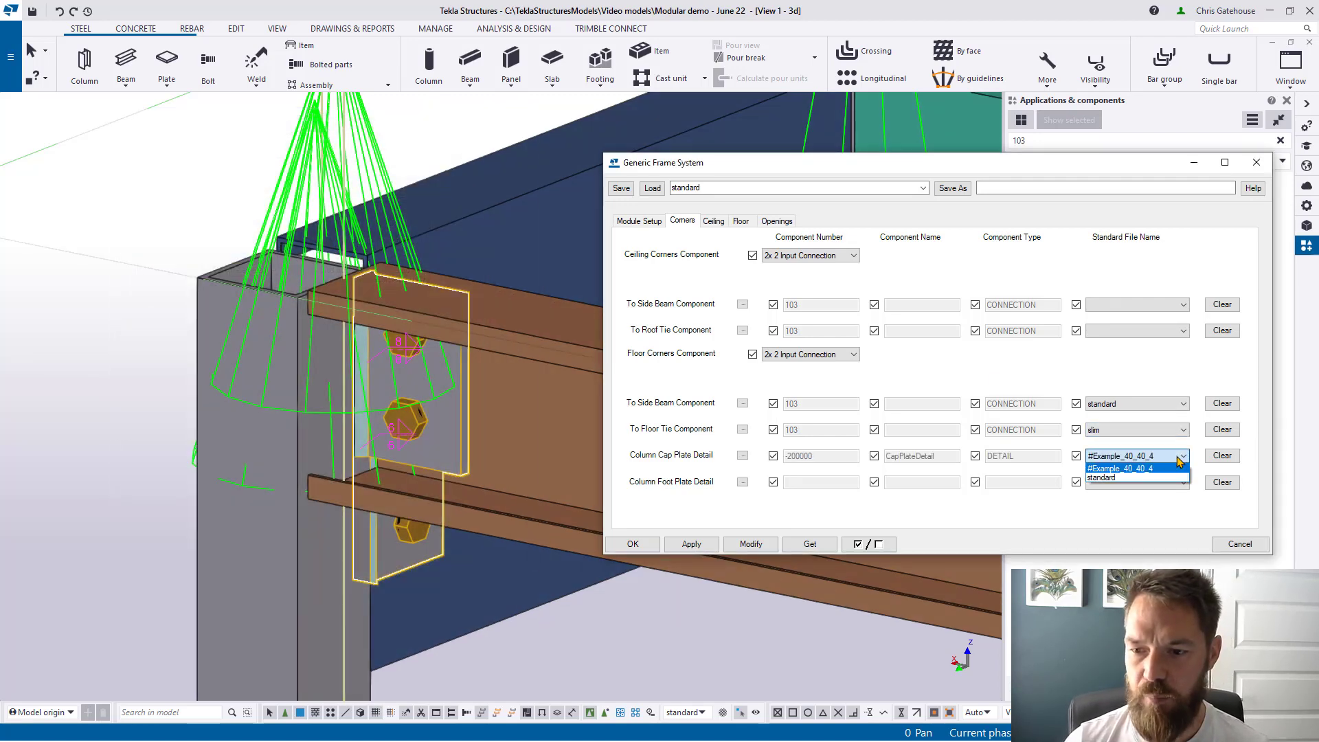
{"action": "left_click", "coordinate": [1146, 479]}
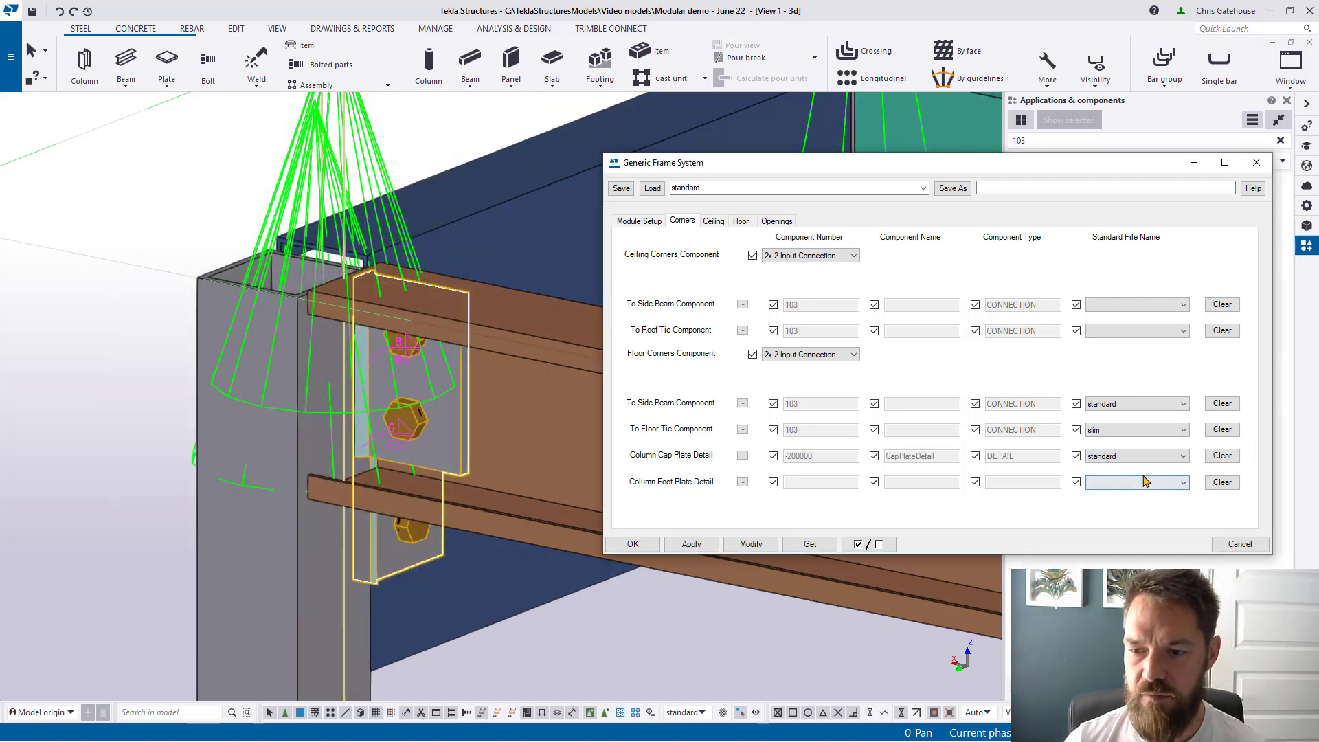
{"action": "left_click", "coordinate": [746, 544]}
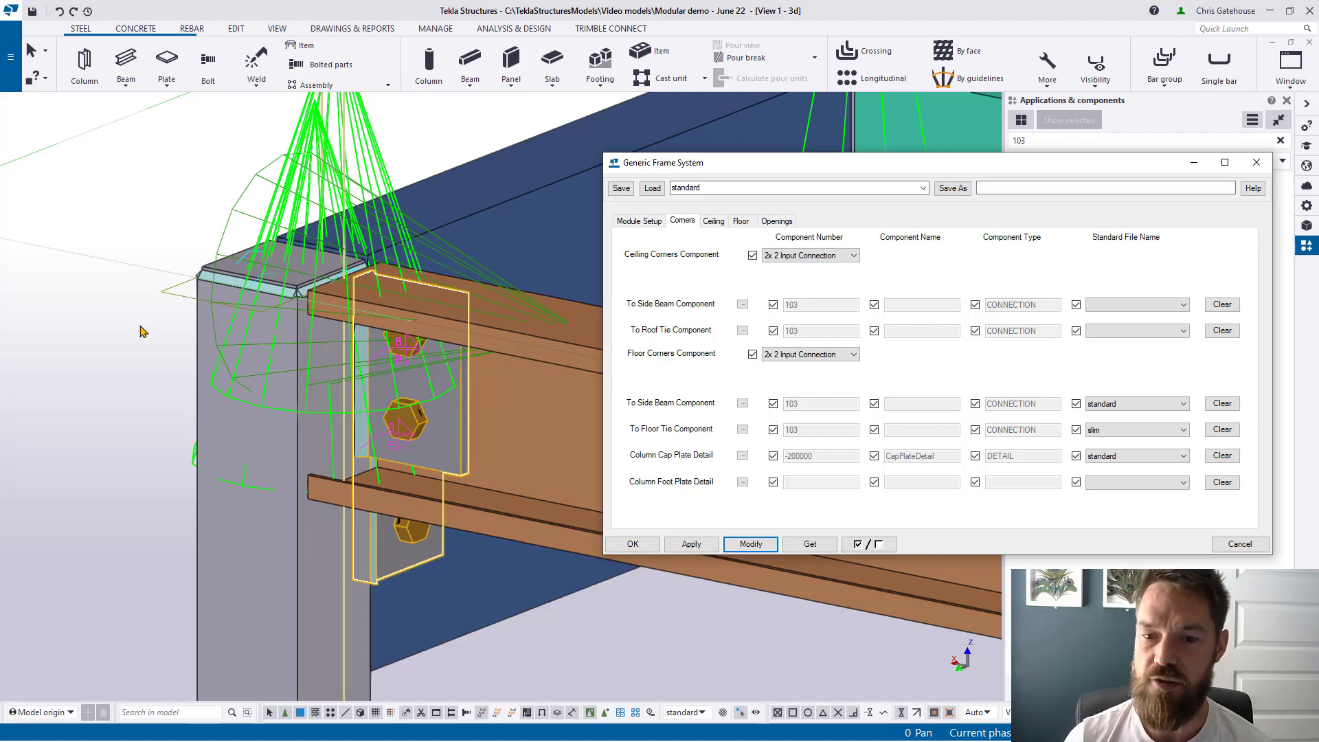
{"action": "scroll", "coordinate": [55, 350], "scroll_direction": "down", "scroll_amount": 5}
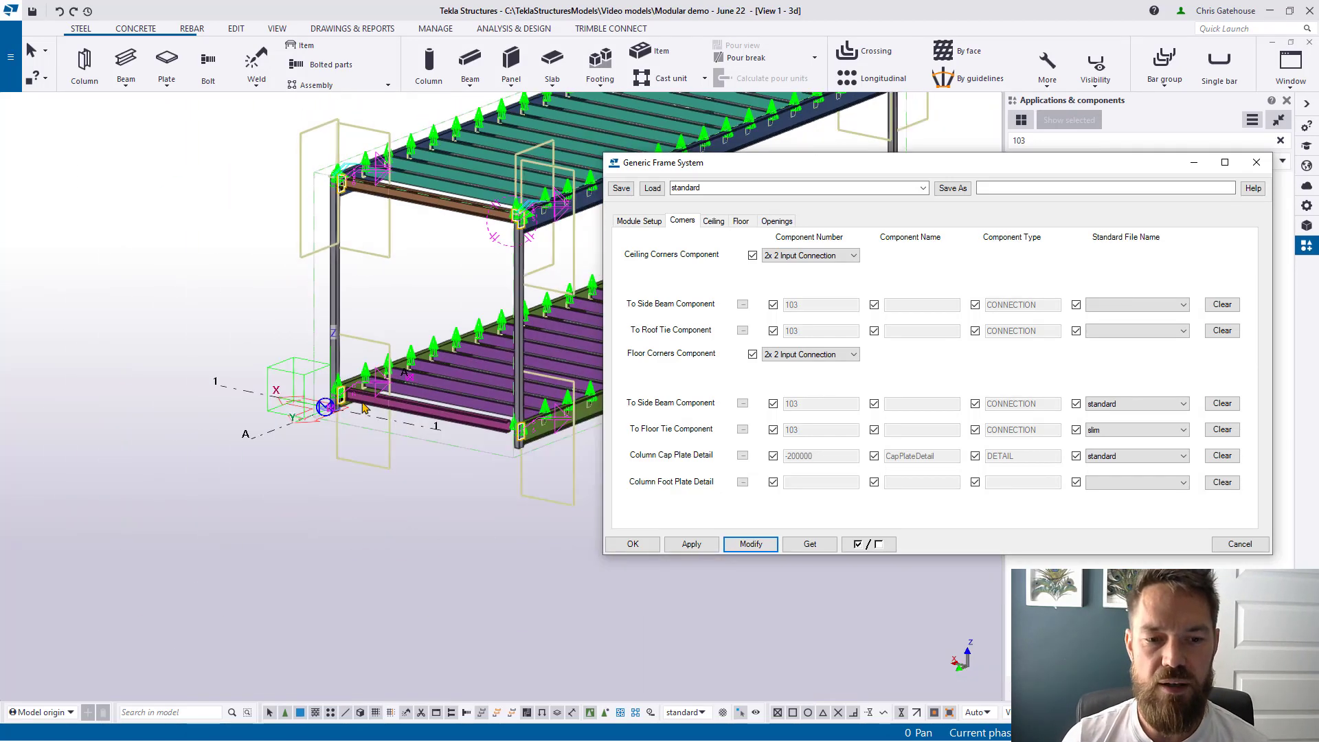
{"action": "scroll", "coordinate": [319, 412], "scroll_direction": "up", "scroll_amount": 3}
{"action": "scroll", "coordinate": [318, 412], "scroll_direction": "up", "scroll_amount": 4}
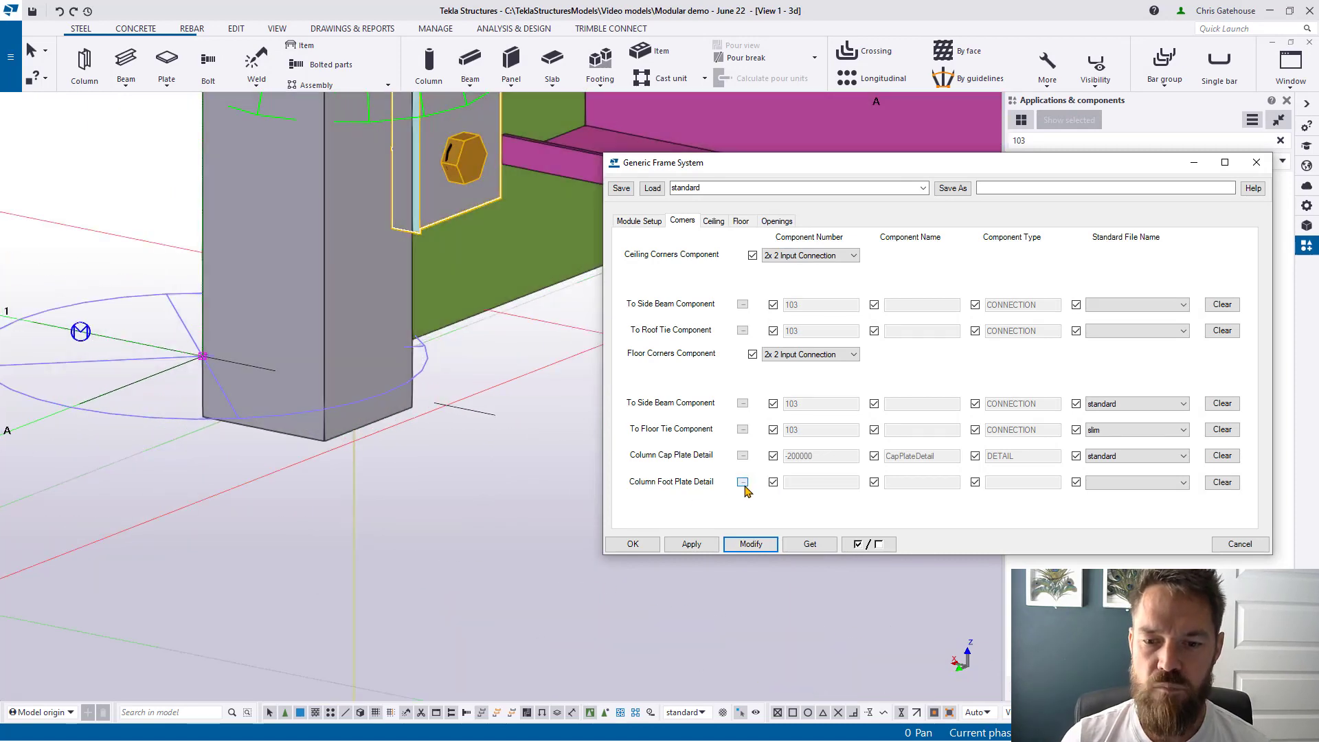
Step: Add Base plate (1042) at the column feet, settling on estimate settings after trying standard and base
{"action": "left_click", "coordinate": [742, 482]}
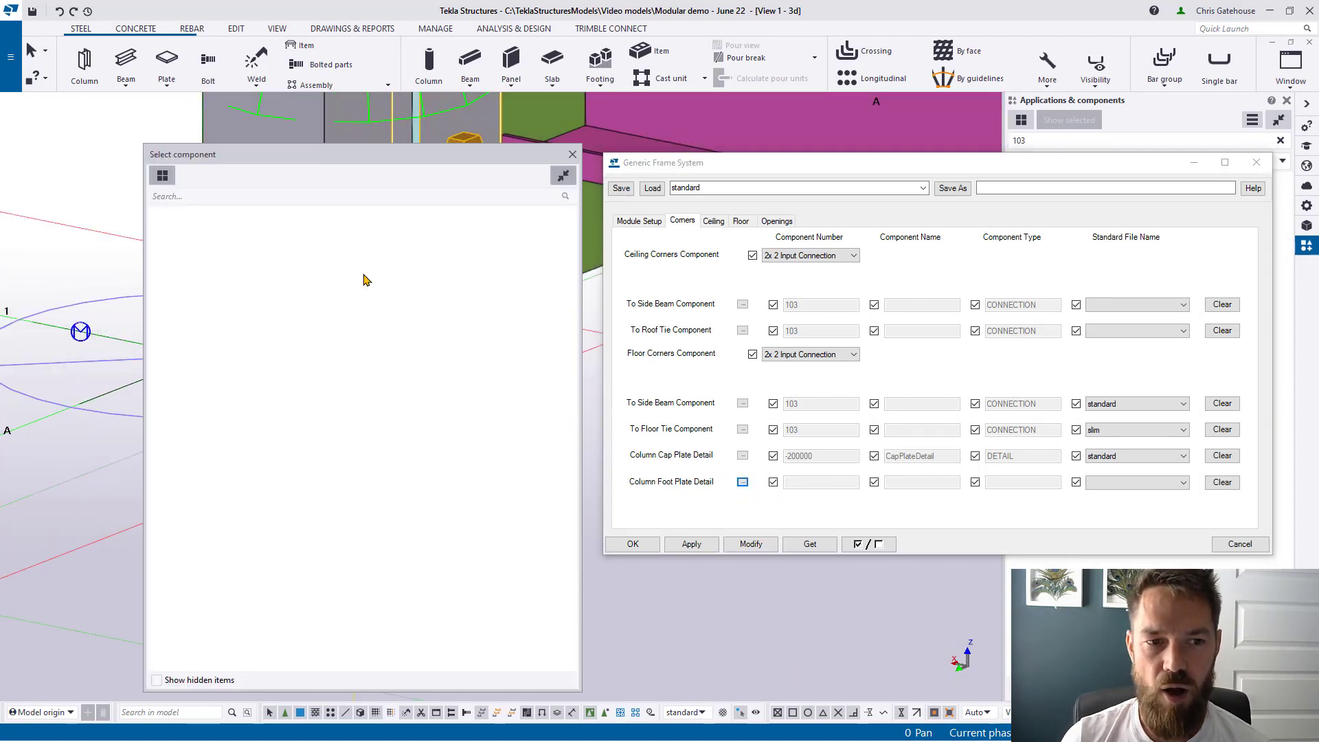
{"action": "type", "text": "1042"}
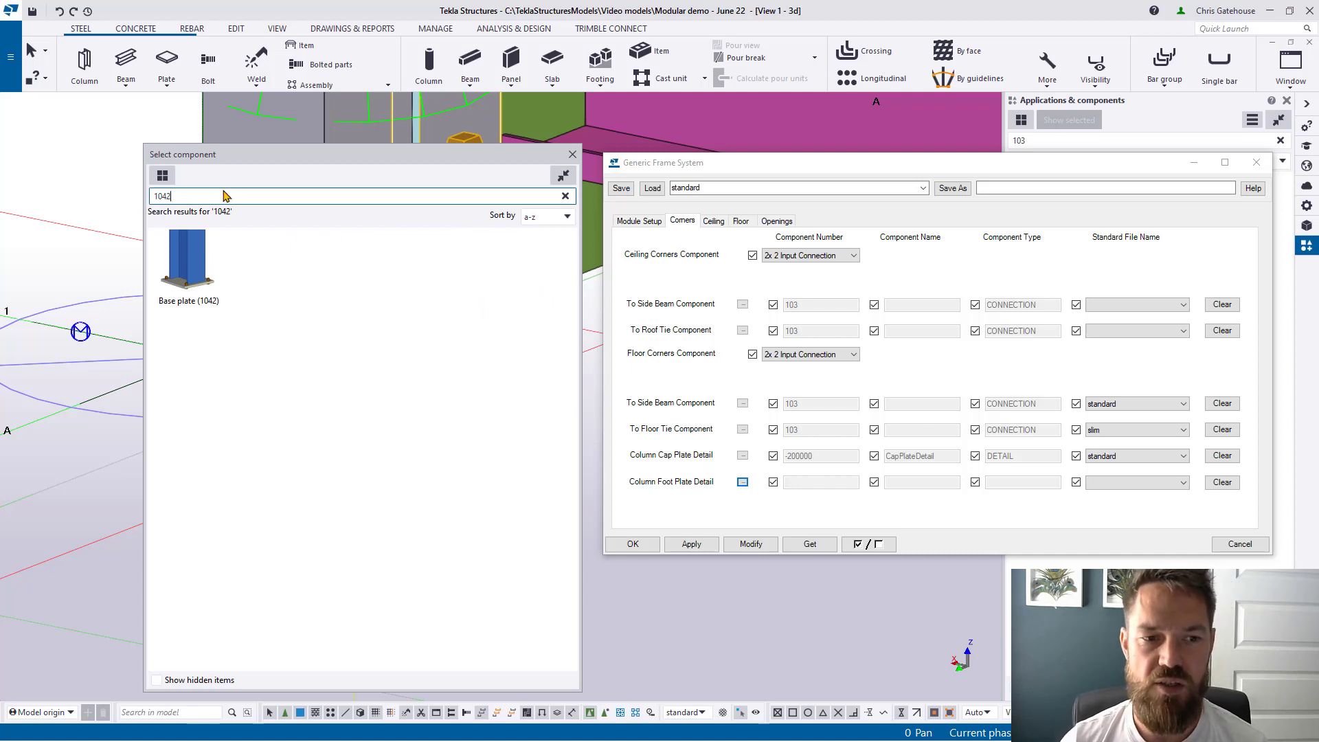
{"action": "double_click", "coordinate": [184, 280]}
{"action": "left_click", "coordinate": [1100, 484]}
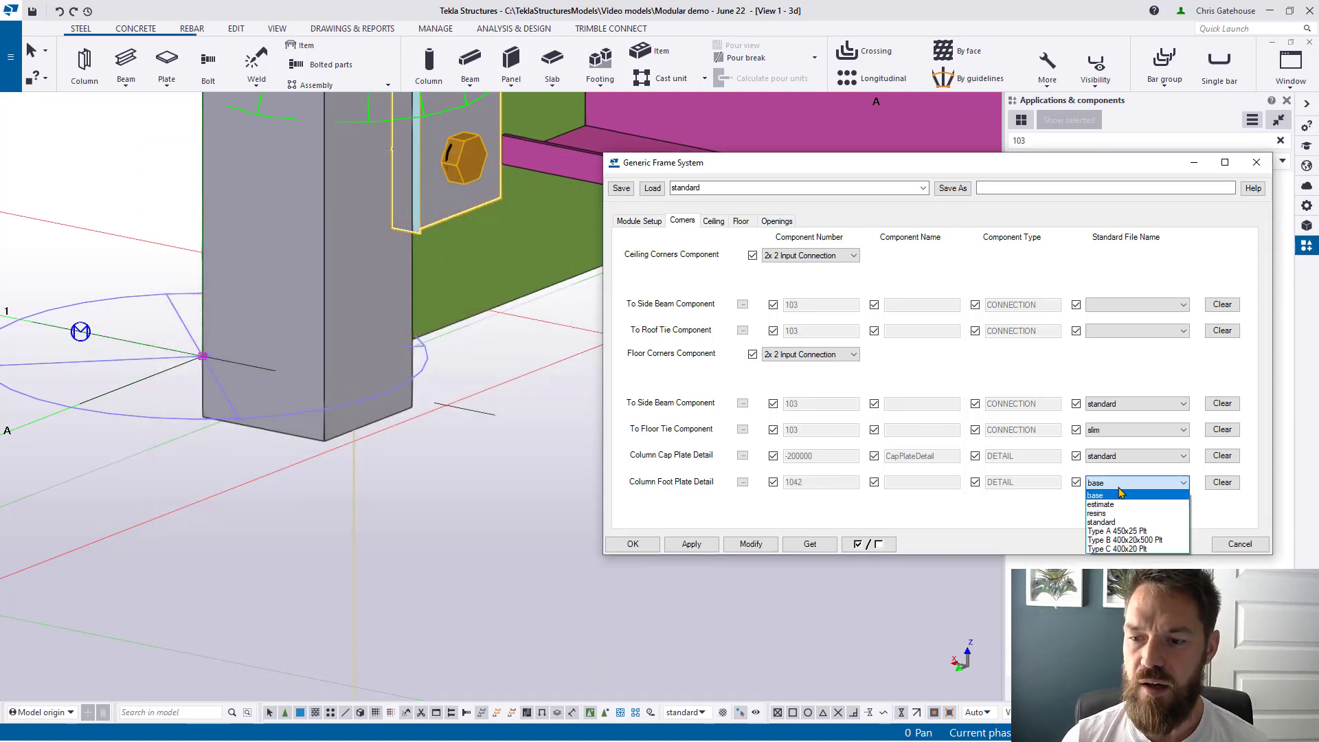
{"action": "left_click", "coordinate": [1120, 505]}
{"action": "left_click", "coordinate": [1123, 485]}
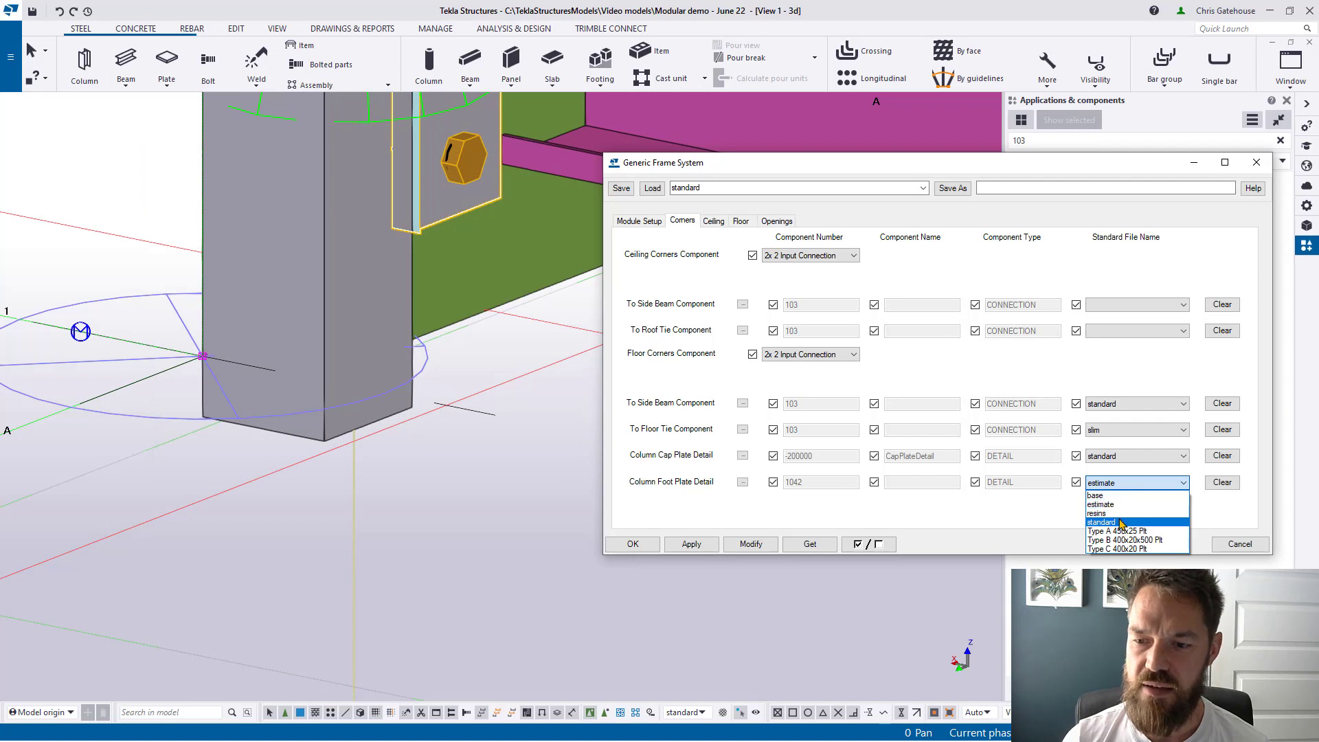
{"action": "left_click", "coordinate": [1115, 523]}
{"action": "left_click", "coordinate": [1113, 483]}
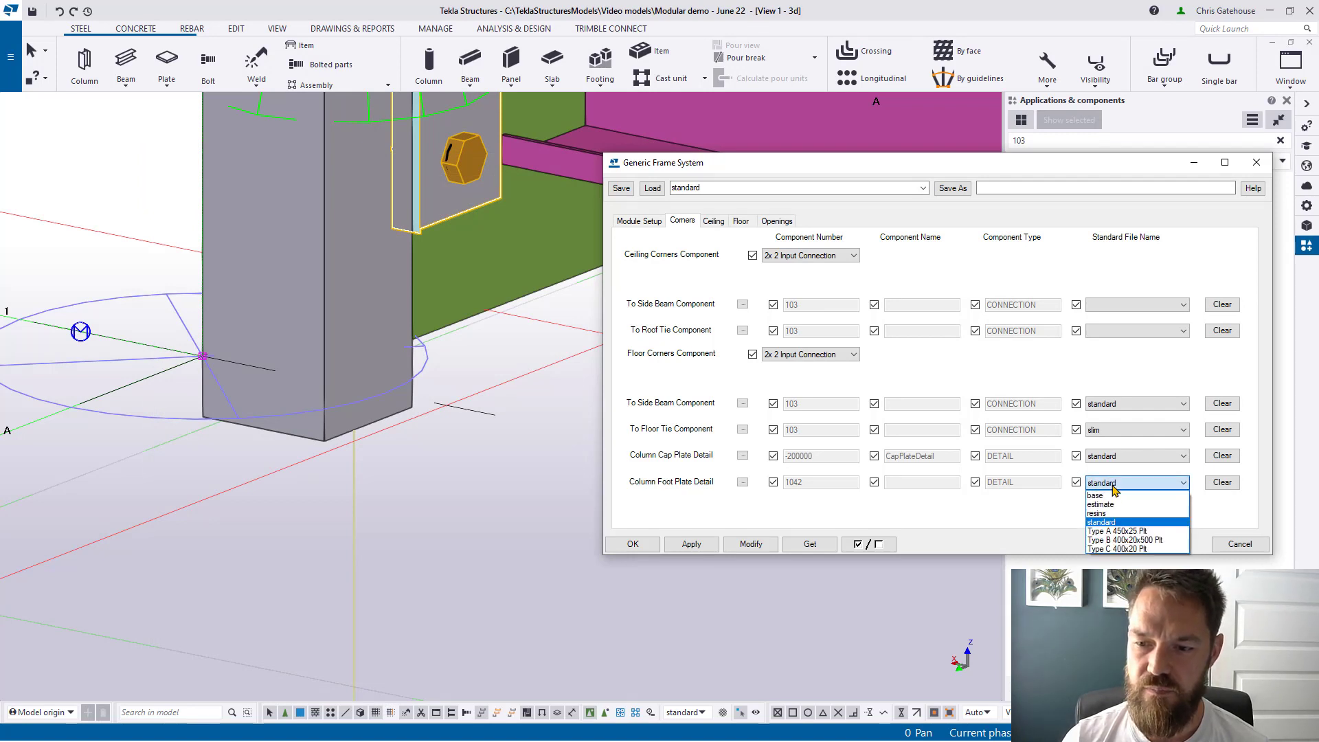
{"action": "left_click", "coordinate": [1100, 495]}
{"action": "left_click", "coordinate": [1114, 484]}
{"action": "left_click", "coordinate": [1117, 505]}
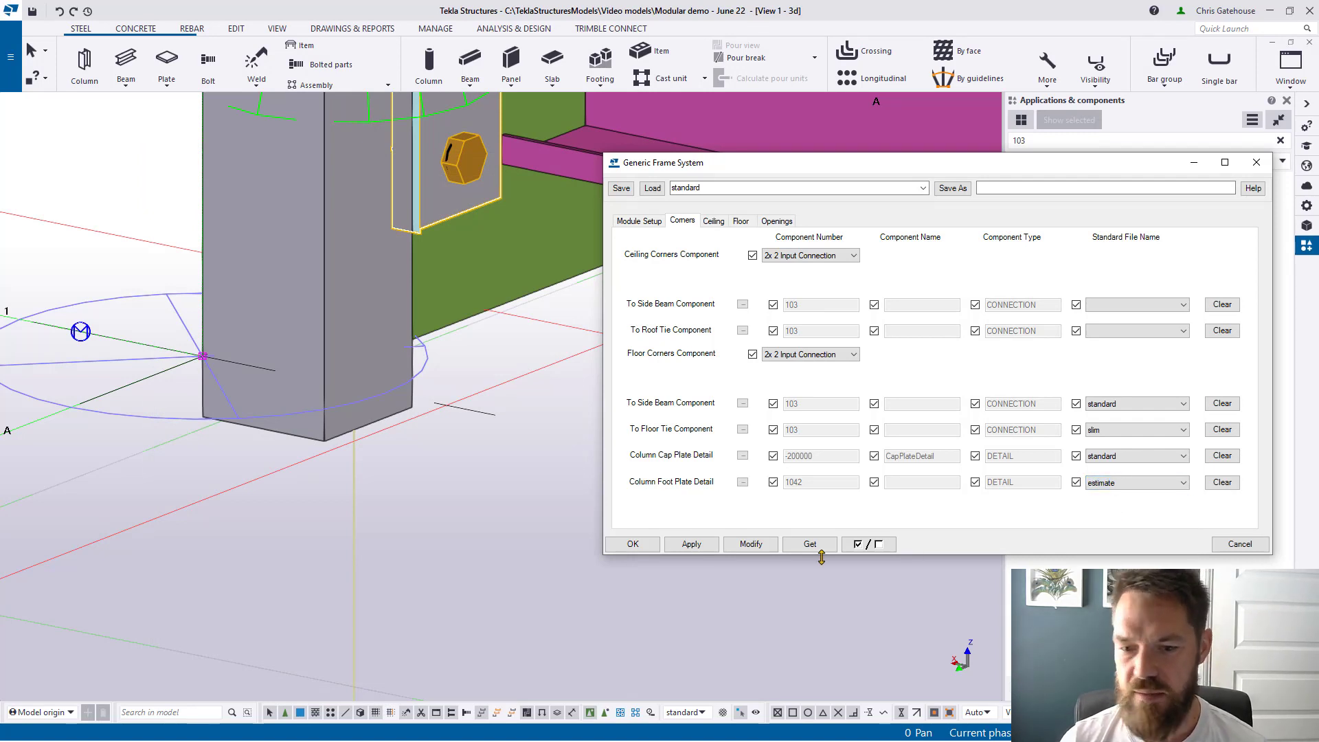
{"action": "left_click", "coordinate": [751, 545]}
Step: Keep the column foot plate detail on estimate and close the Generic Frame System dialog
{"action": "scroll", "coordinate": [267, 454], "scroll_direction": "down", "scroll_amount": 2}
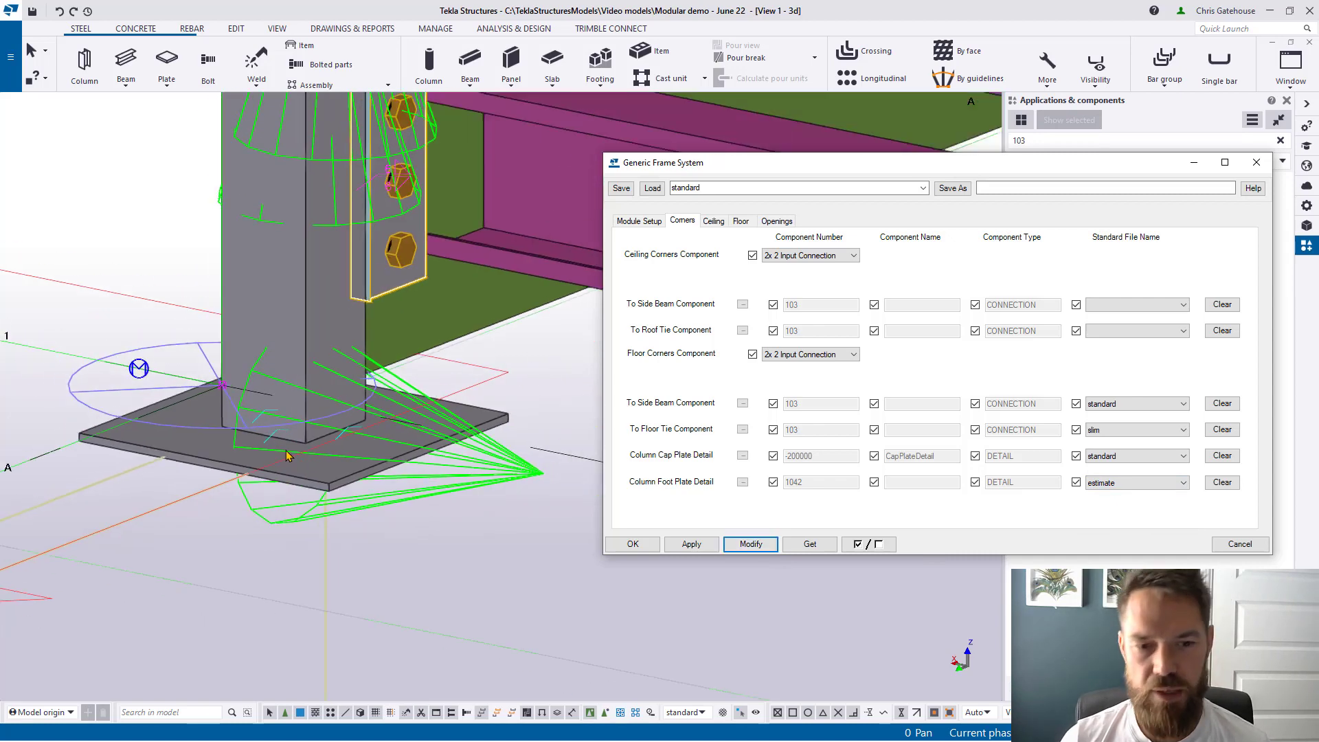
{"action": "scroll", "coordinate": [287, 456], "scroll_direction": "down", "scroll_amount": 5}
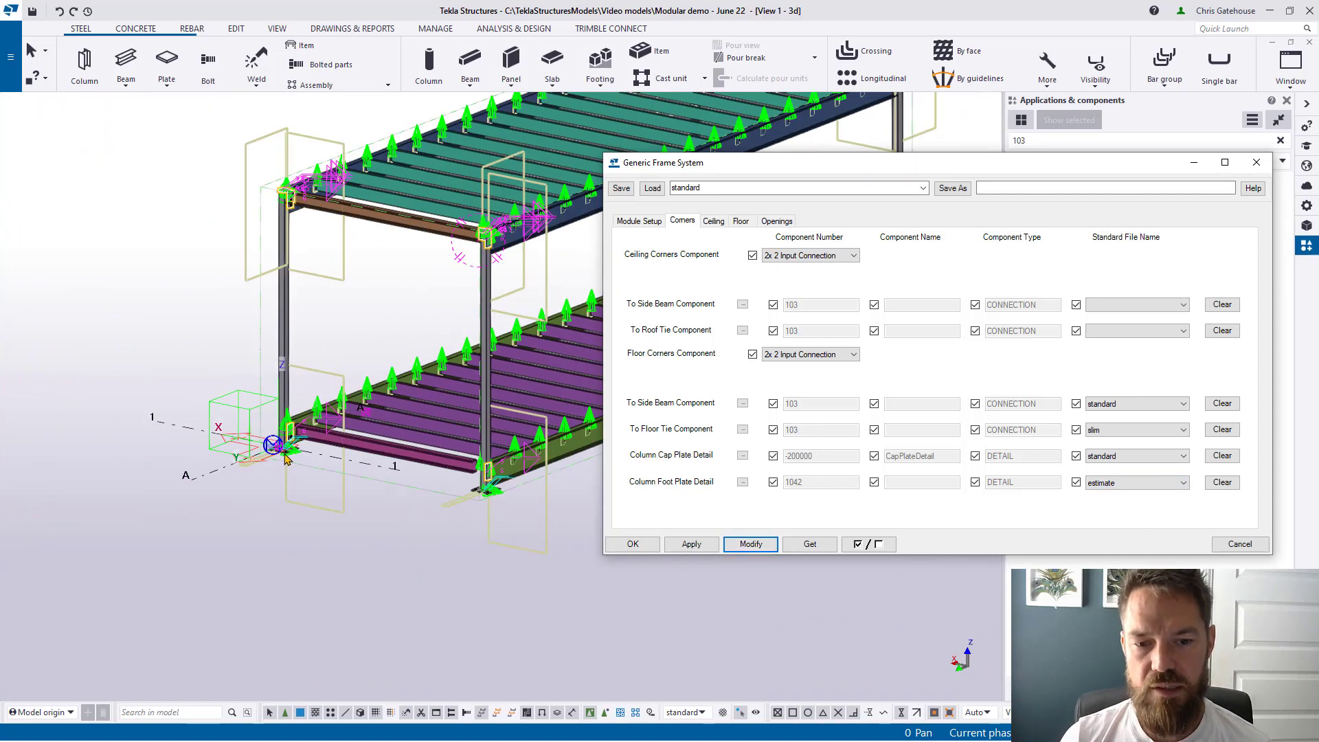
{"action": "scroll", "coordinate": [287, 459], "scroll_direction": "up", "scroll_amount": 3}
{"action": "scroll", "coordinate": [287, 459], "scroll_direction": "up", "scroll_amount": 3}
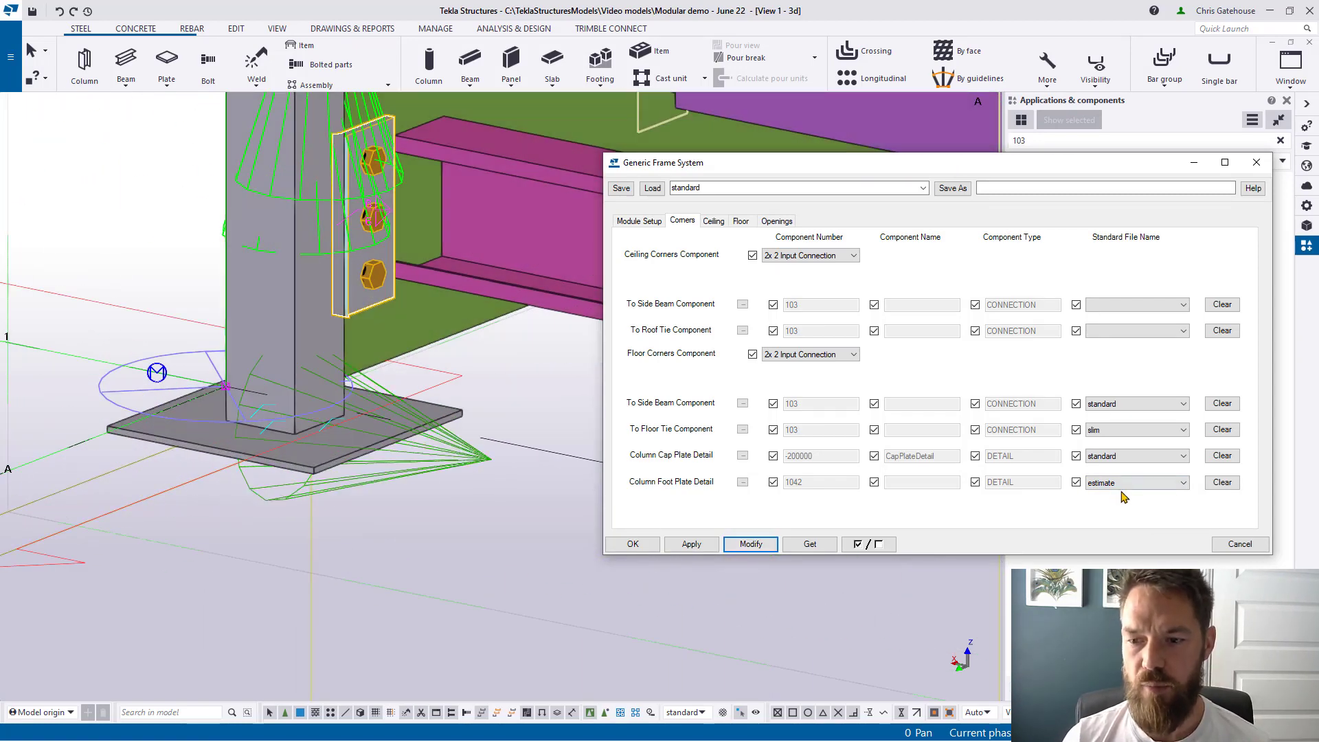
{"action": "left_click", "coordinate": [1123, 486]}
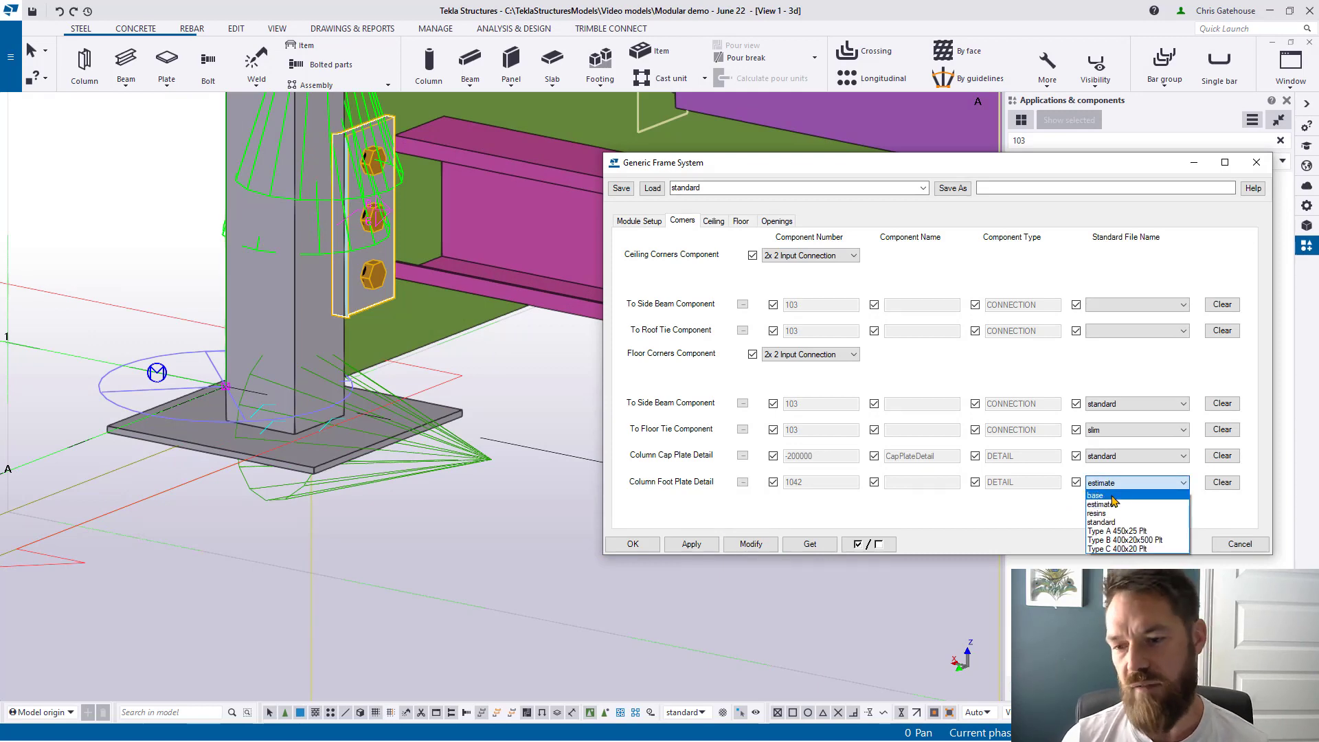
{"action": "left_click", "coordinate": [1262, 166]}
{"action": "scroll", "coordinate": [591, 440], "scroll_direction": "down", "scroll_amount": 1}
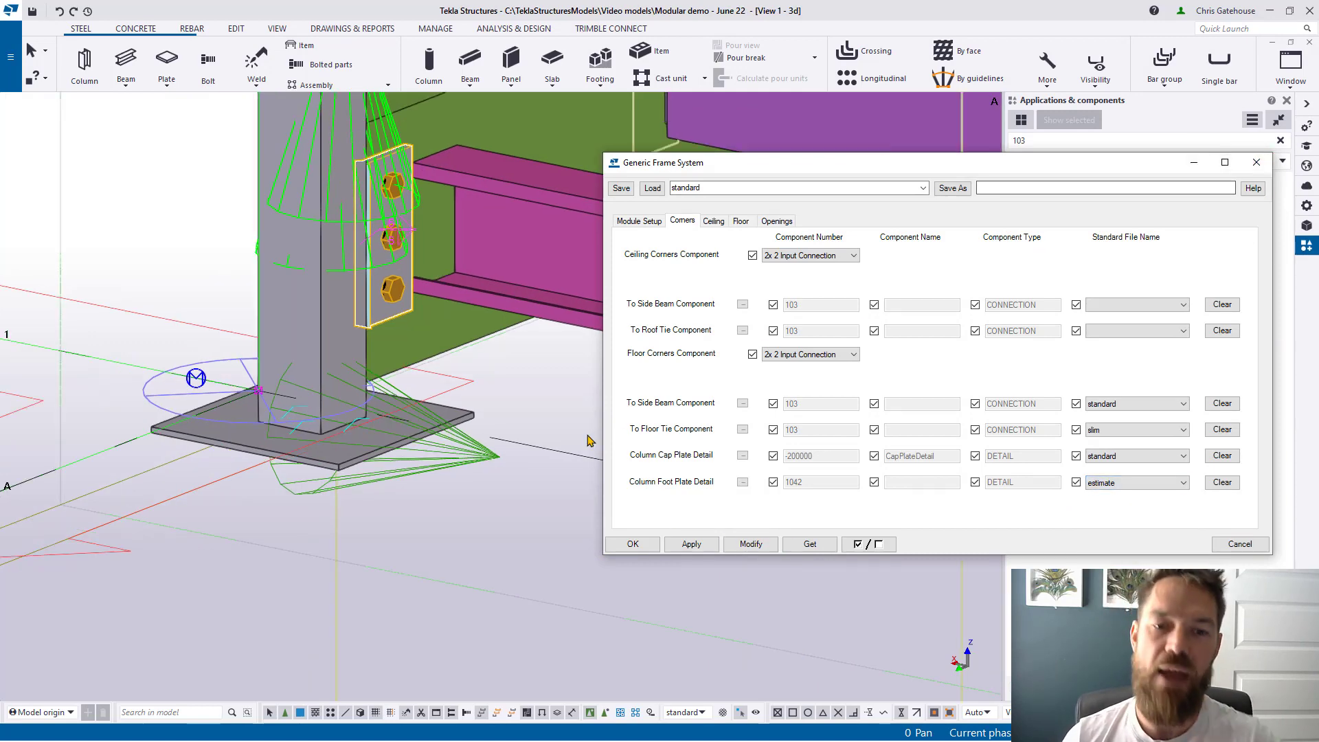
{"action": "left_click", "coordinate": [1258, 167]}
{"action": "scroll", "coordinate": [518, 533], "scroll_direction": "down", "scroll_amount": 5}
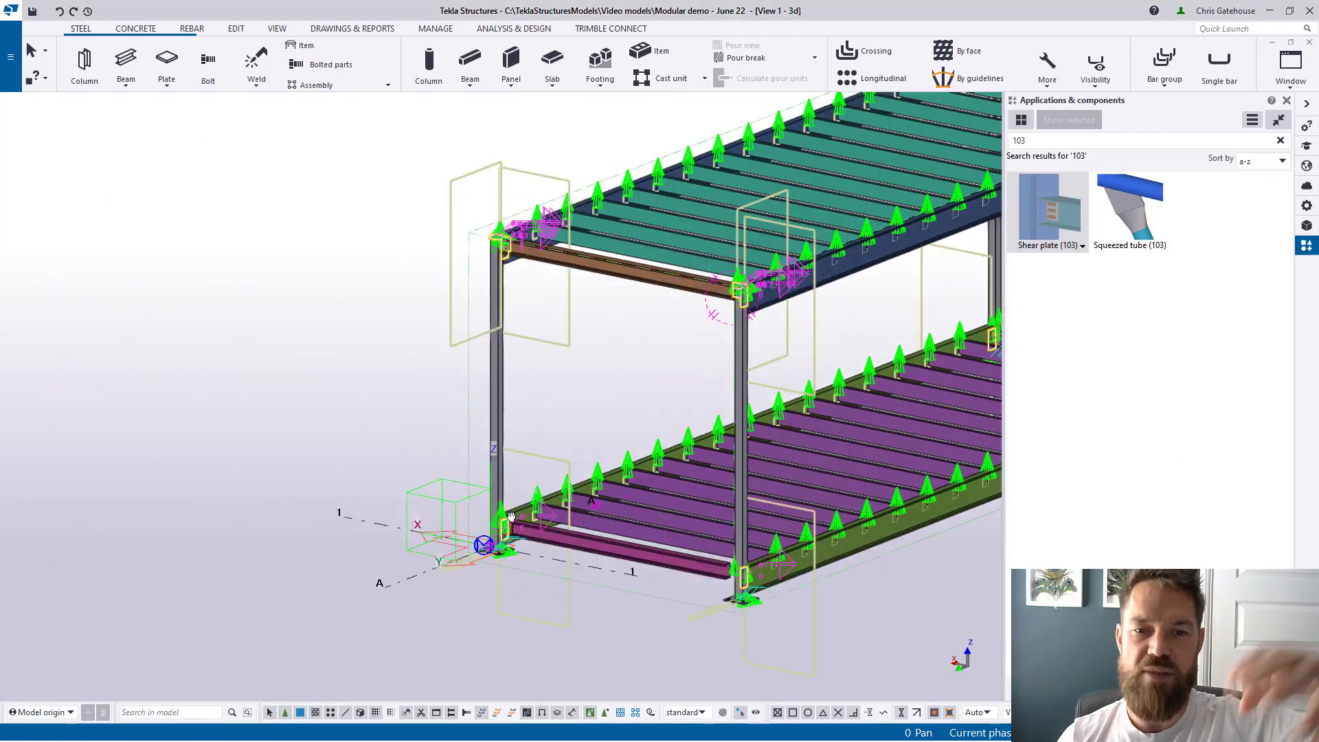
Step: Select all objects, open the Generic Frame System component settings and show its Ceiling tab
{"action": "scroll", "coordinate": [555, 307], "scroll_direction": "up", "scroll_amount": 5}
{"action": "scroll", "coordinate": [555, 307], "scroll_direction": "down", "scroll_amount": 6}
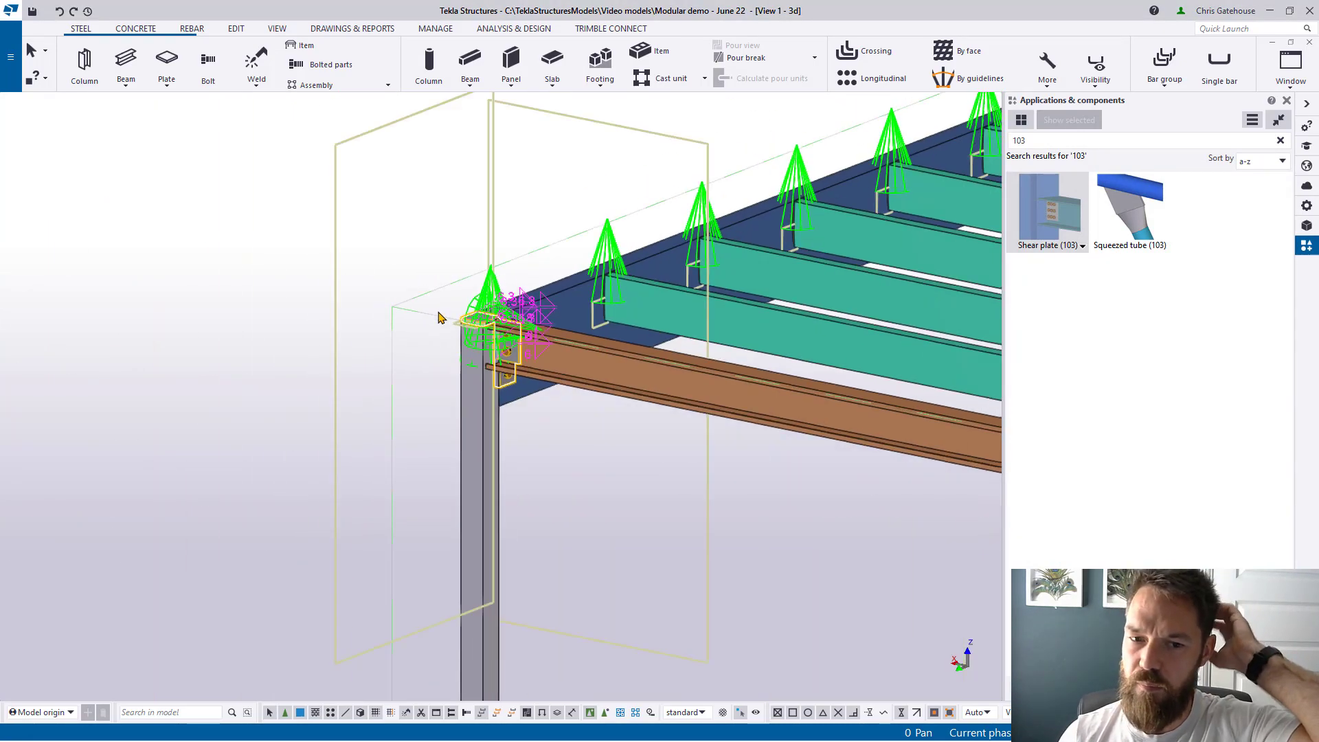
{"action": "right_click", "coordinate": [537, 415]}
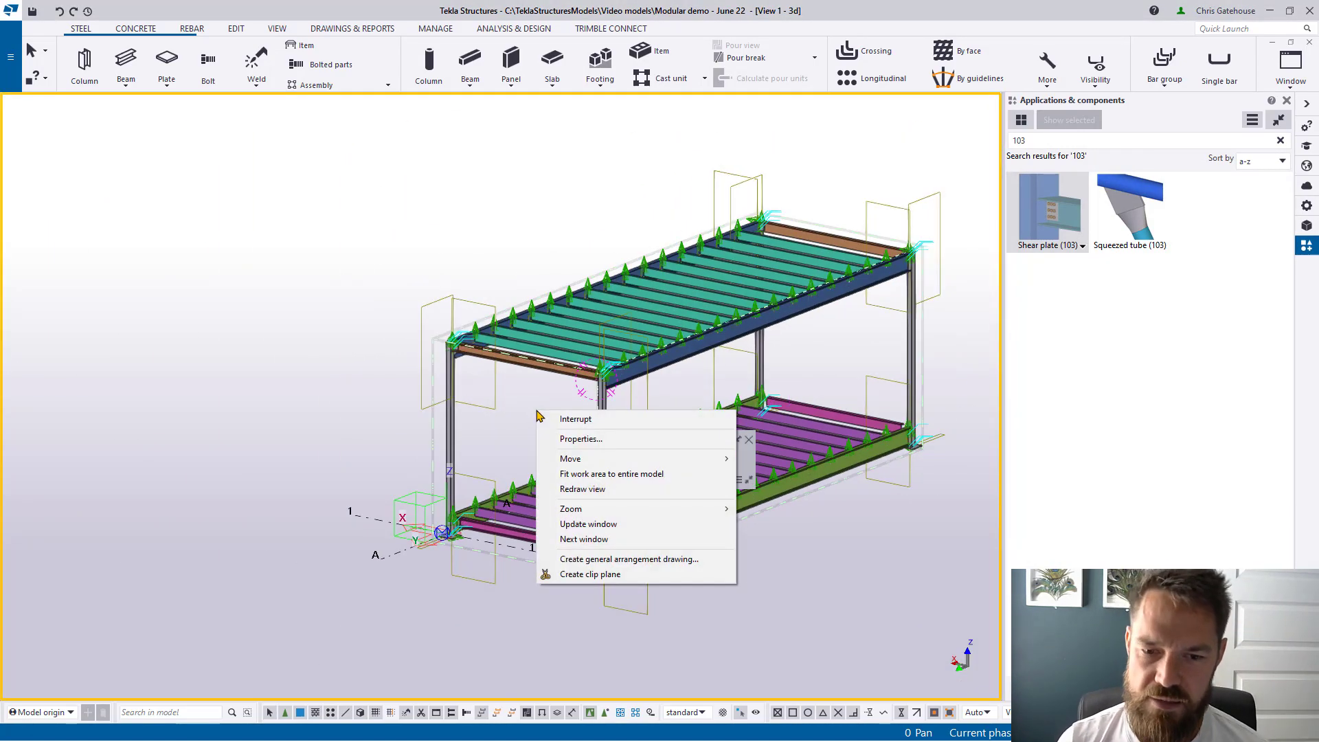
{"action": "left_click", "coordinate": [563, 505]}
{"action": "key", "text": "ctrl+a"}
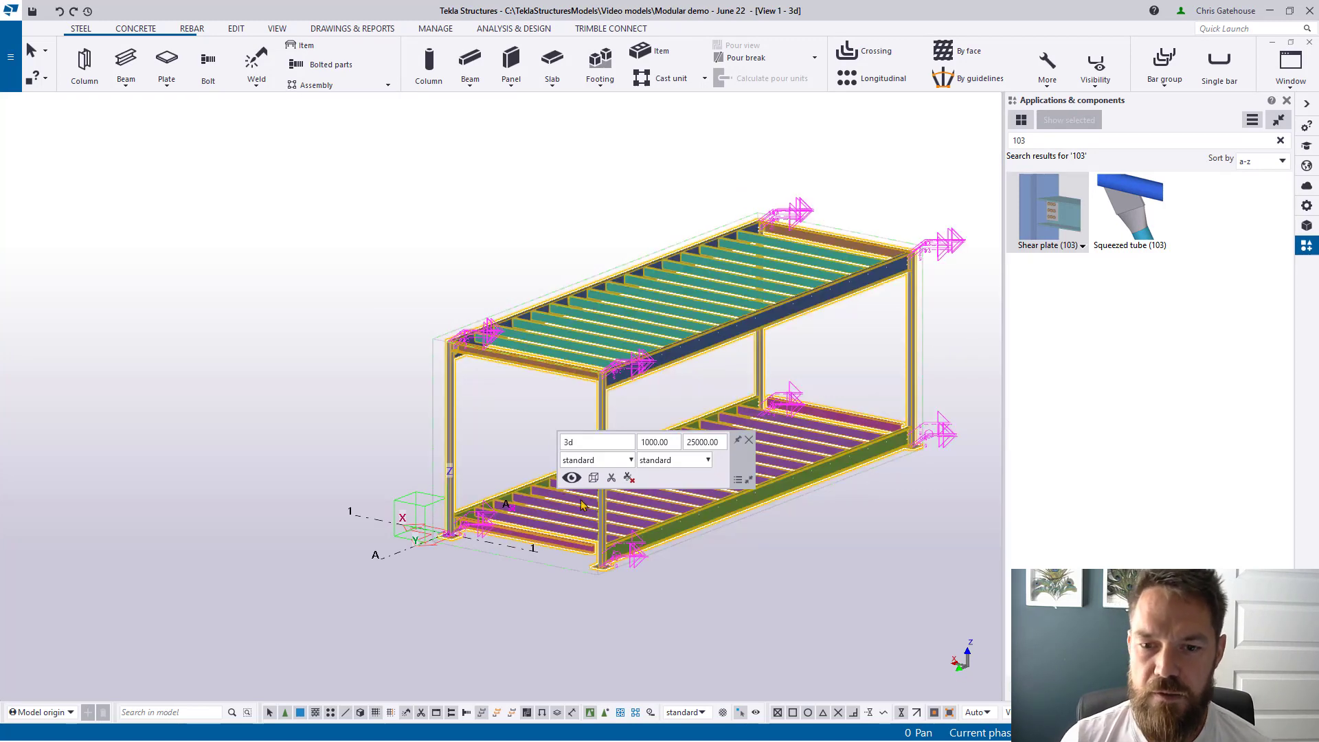
{"action": "double_click", "coordinate": [516, 508]}
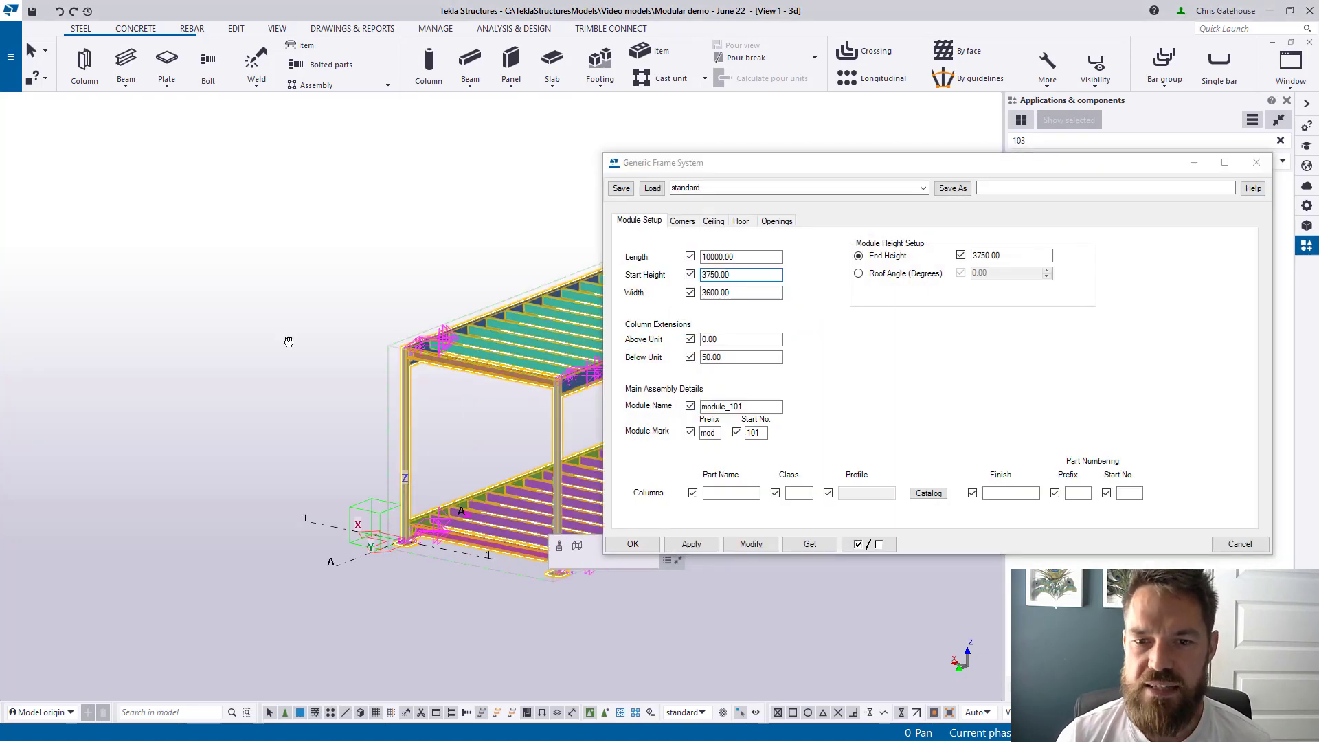
{"action": "scroll", "coordinate": [458, 349], "scroll_direction": "up", "scroll_amount": 3}
{"action": "middle_click_drag", "start_coordinate": [459, 349], "coordinate": [443, 291]}
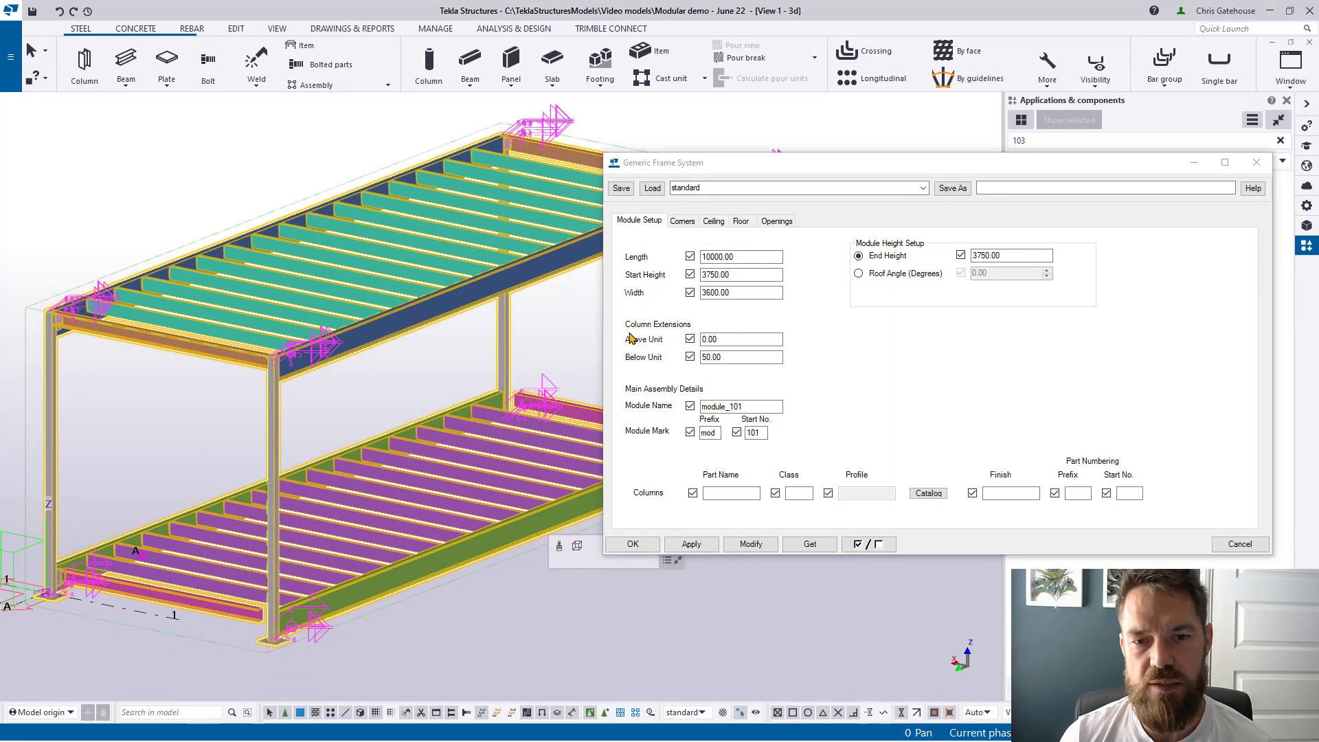
{"action": "left_click", "coordinate": [713, 223]}
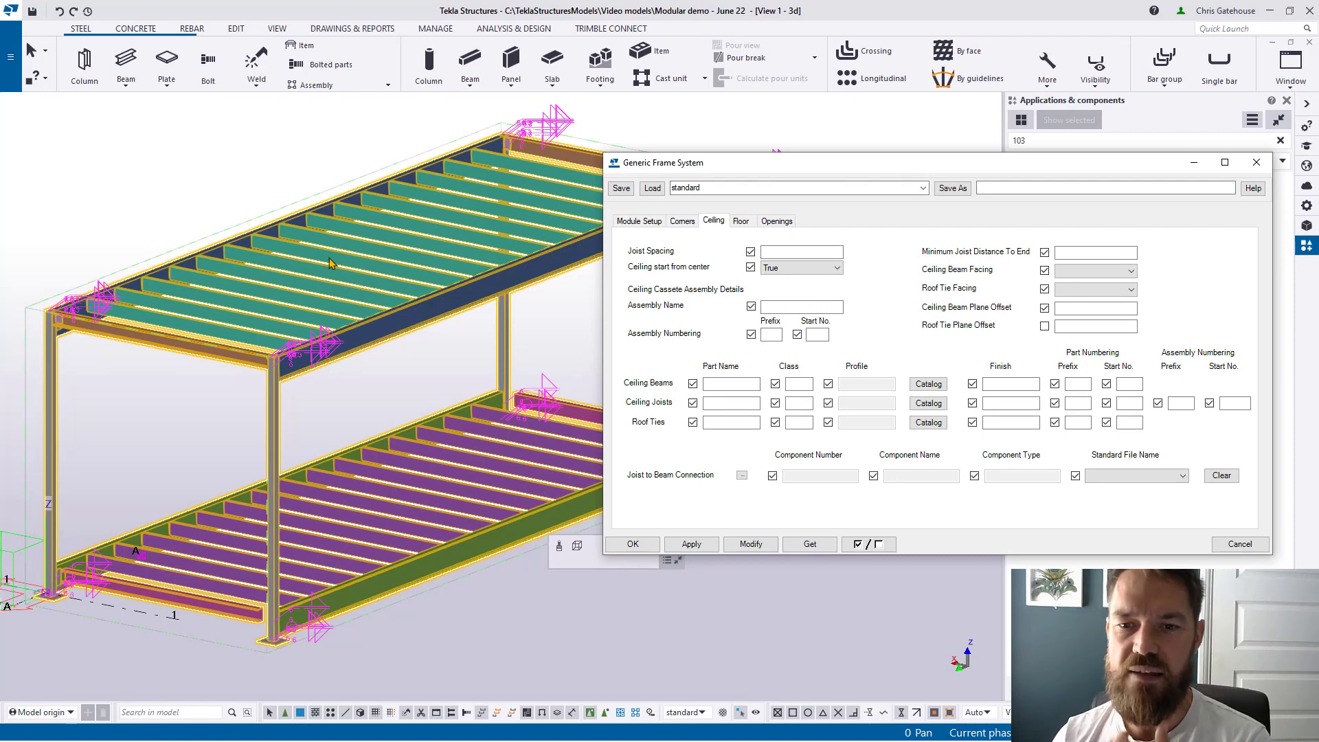
Step: Set 'Ceiling start from center' to False and regenerate the module to compare the joist layout
{"action": "scroll", "coordinate": [427, 368], "scroll_direction": "down", "scroll_amount": 4}
{"action": "middle_click_drag", "start_coordinate": [420, 481], "coordinate": [357, 522], "text": "ctrl"}
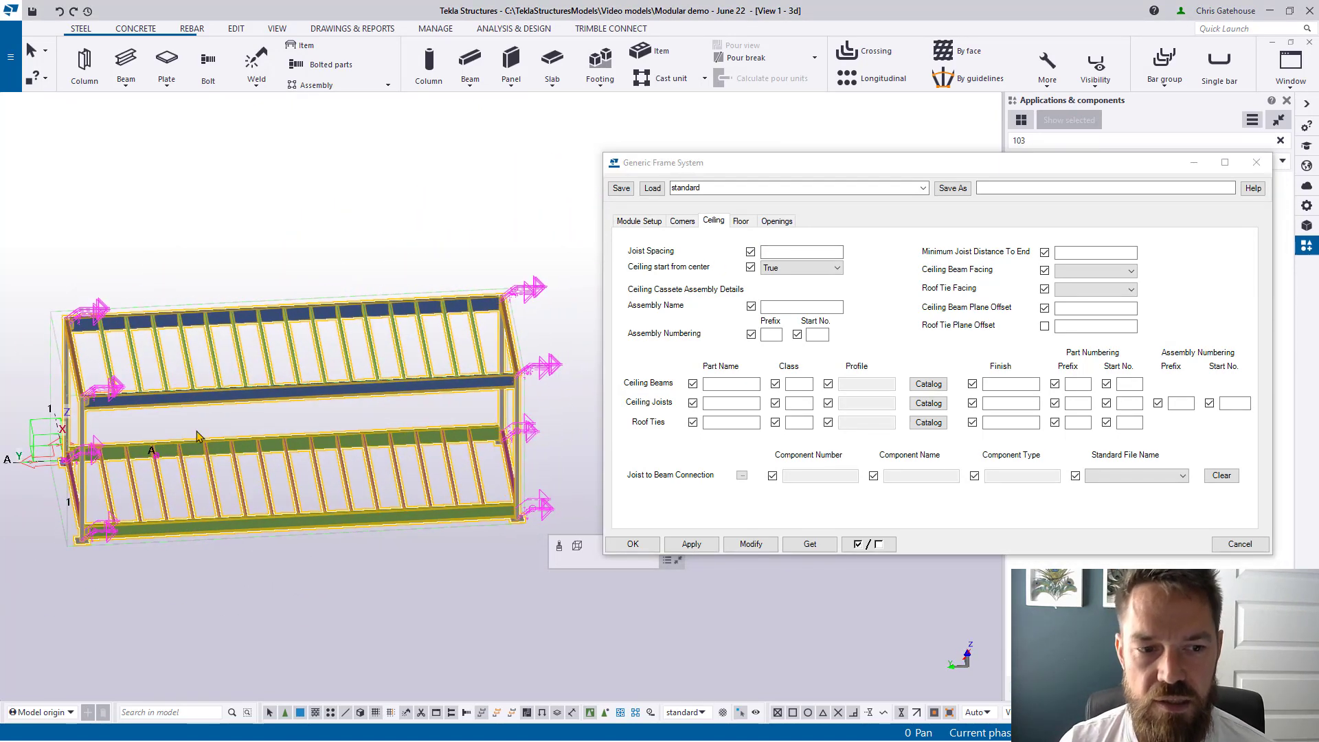
{"action": "left_click", "coordinate": [810, 251]}
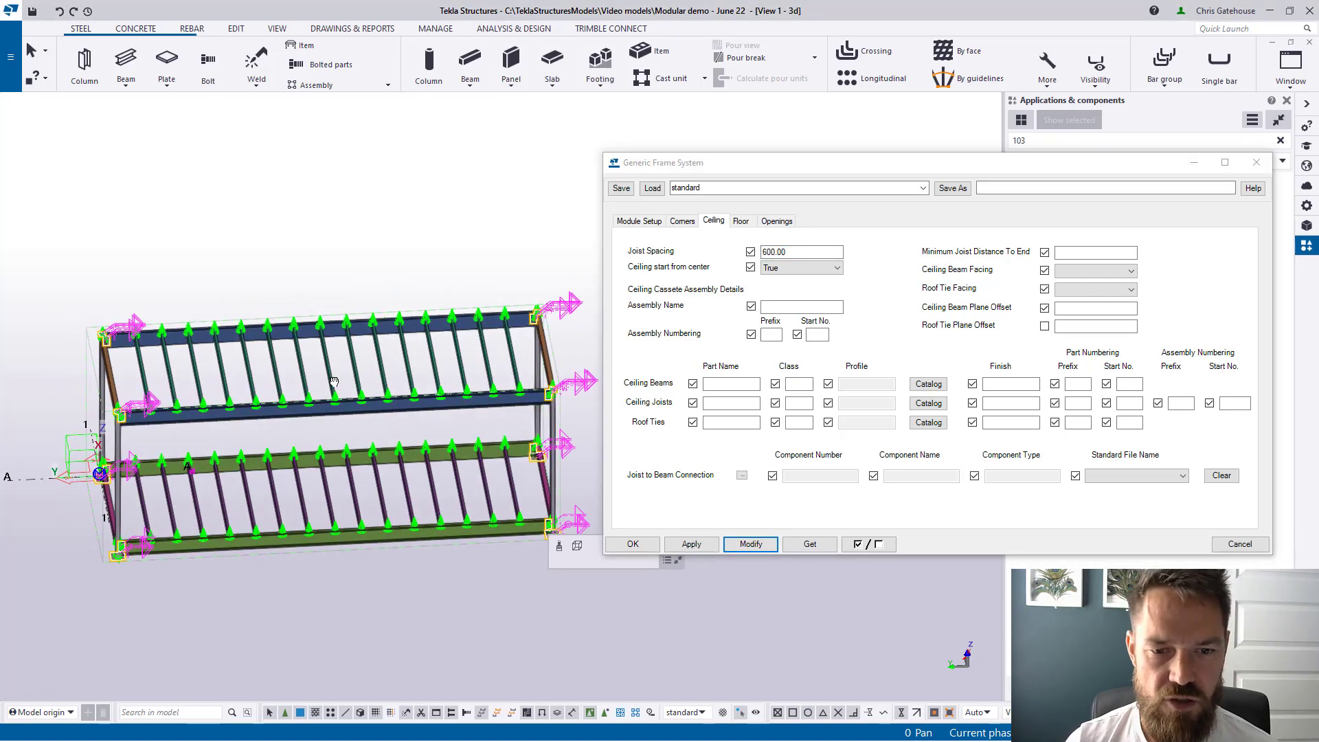
{"action": "scroll", "coordinate": [271, 372], "scroll_direction": "up", "scroll_amount": 5}
{"action": "middle_click_drag", "start_coordinate": [393, 404], "coordinate": [520, 372]}
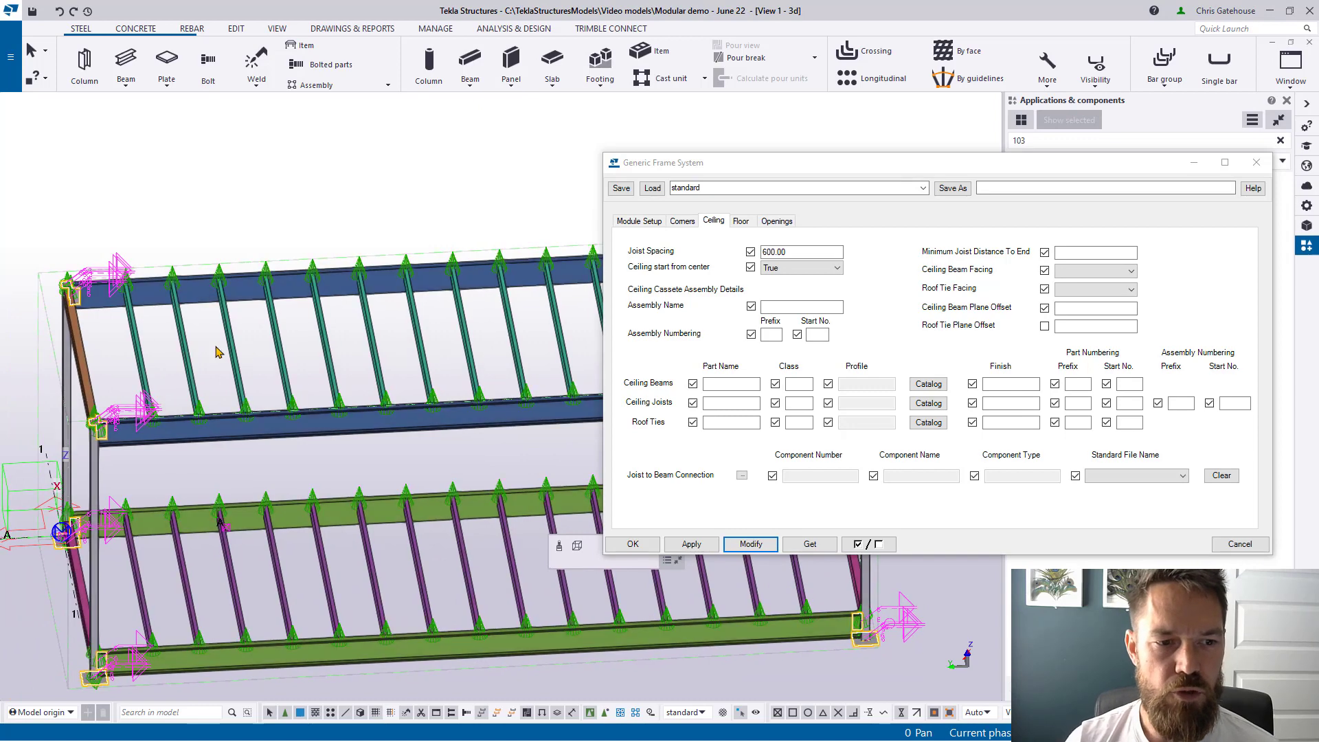
{"action": "scroll", "coordinate": [123, 338], "scroll_direction": "up", "scroll_amount": 3}
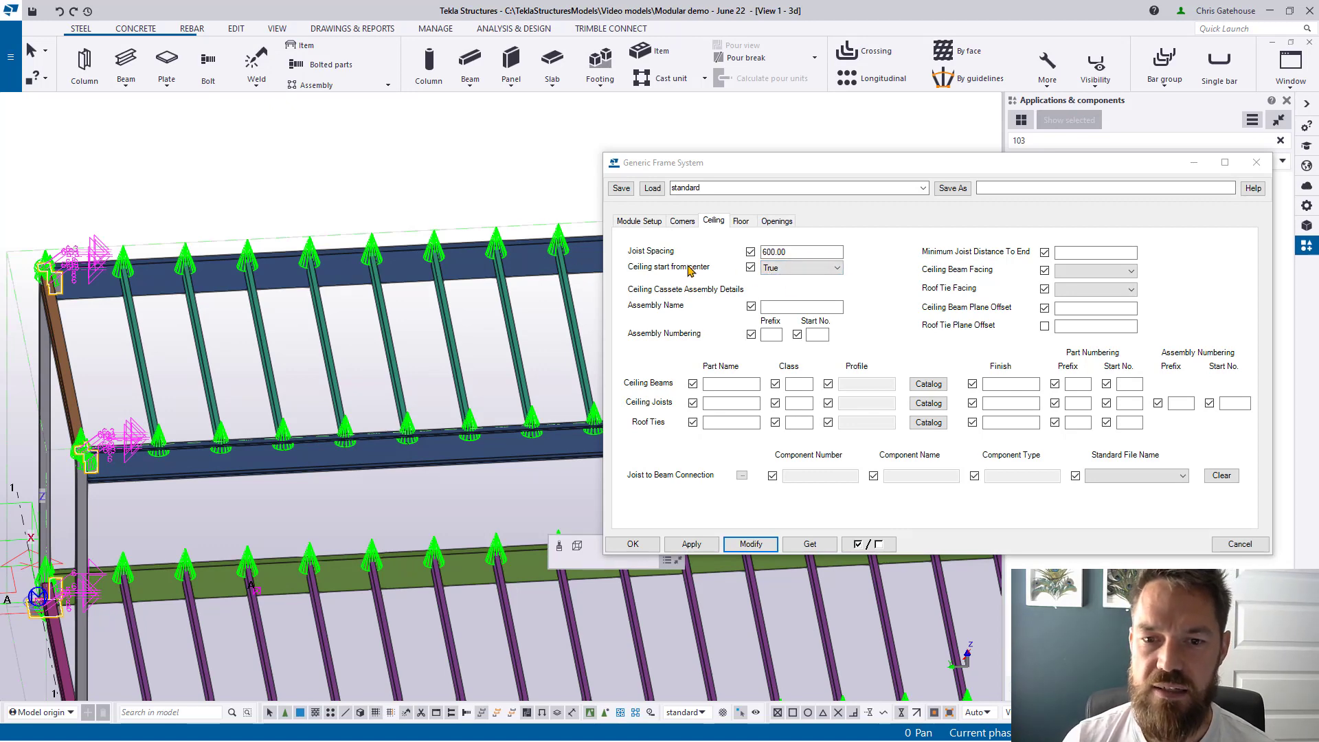
{"action": "scroll", "coordinate": [231, 326], "scroll_direction": "down", "scroll_amount": 3}
{"action": "scroll", "coordinate": [230, 325], "scroll_direction": "down", "scroll_amount": 2}
{"action": "middle_click_drag", "start_coordinate": [402, 376], "coordinate": [315, 363]}
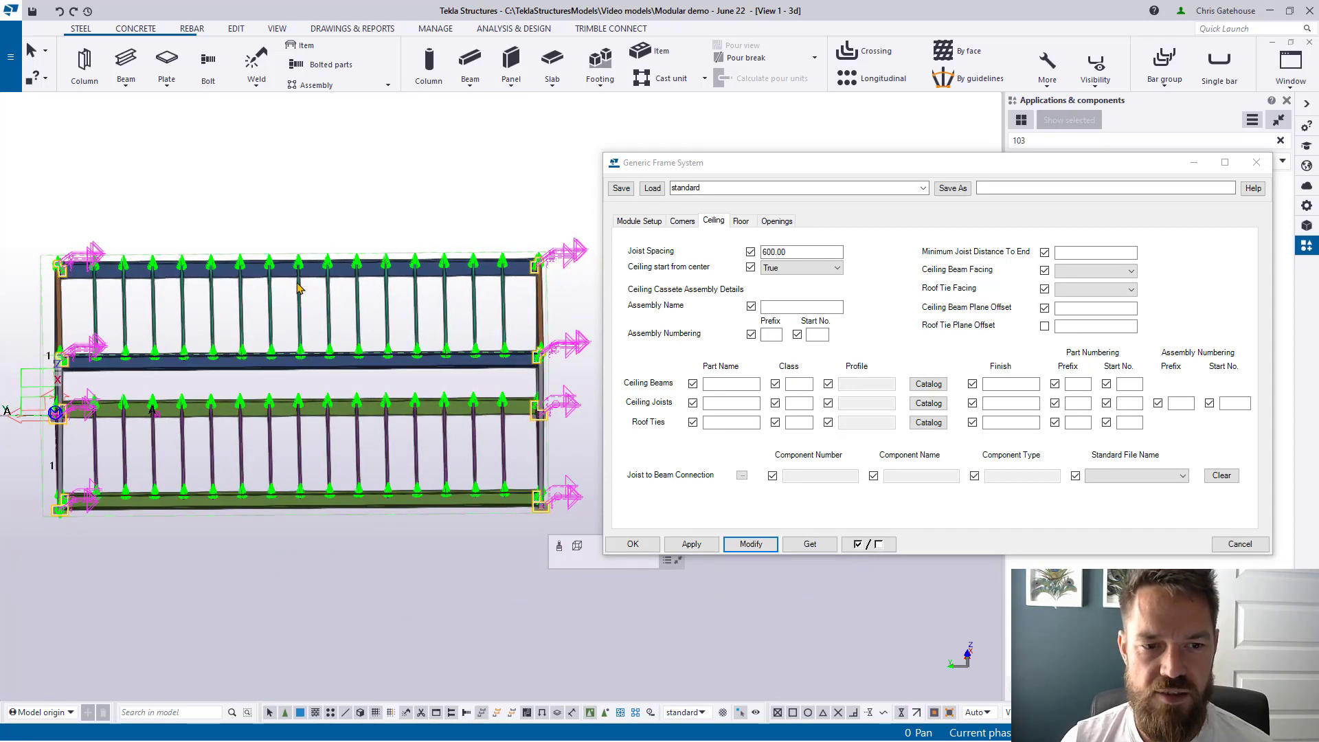
{"action": "scroll", "coordinate": [299, 260], "scroll_direction": "up", "scroll_amount": 3}
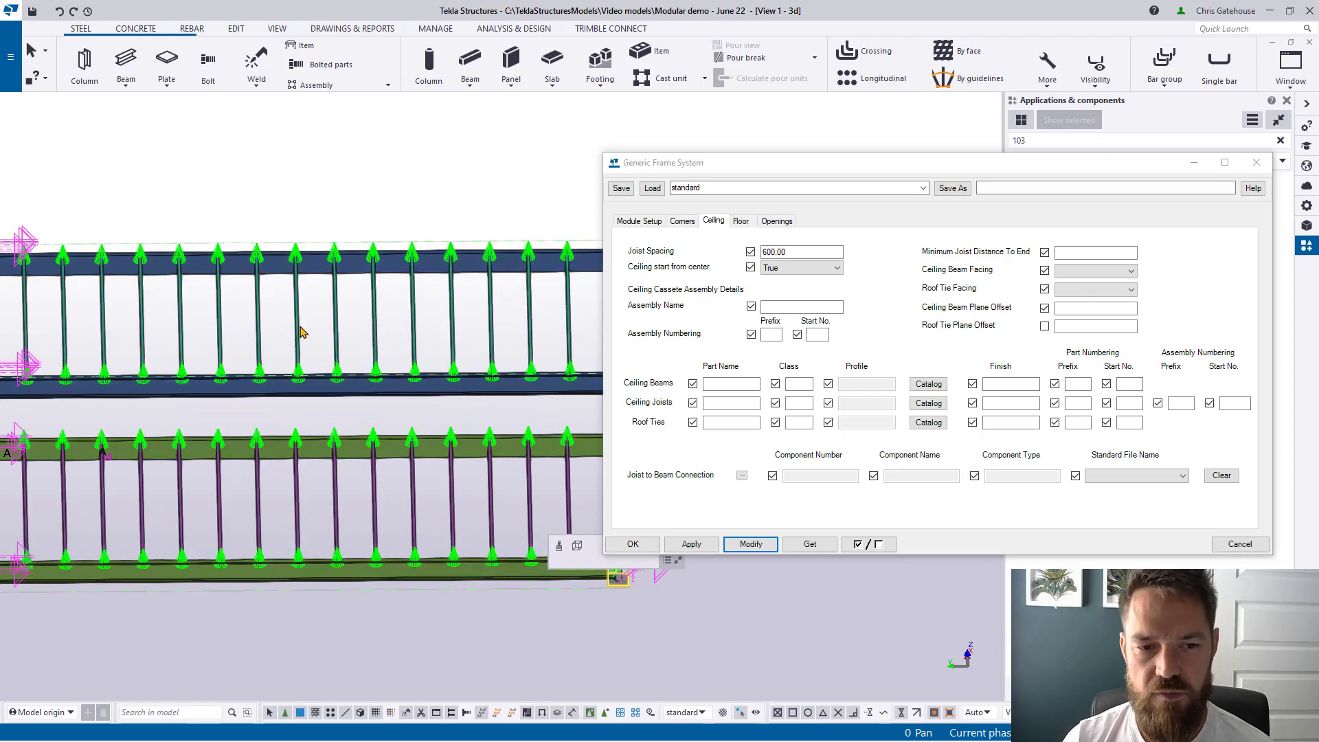
{"action": "left_click", "coordinate": [800, 267]}
{"action": "left_click", "coordinate": [779, 291]}
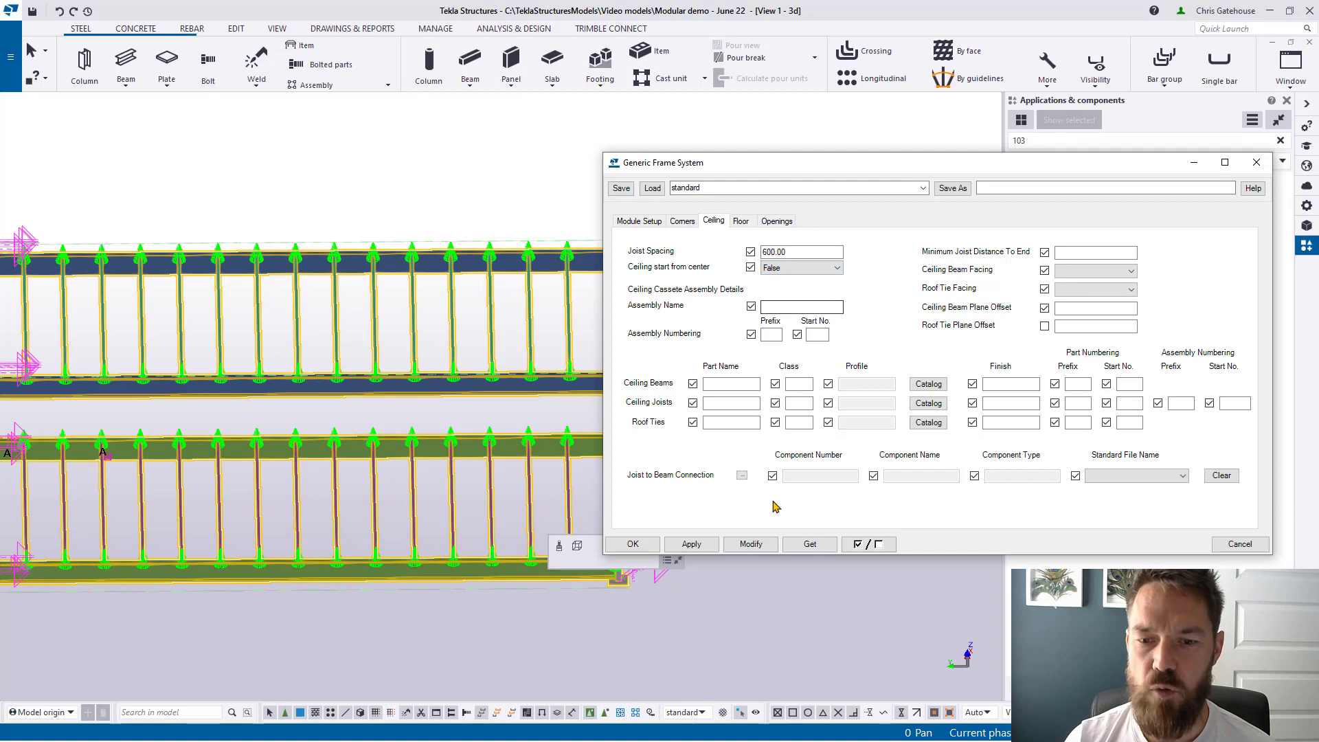
{"action": "left_click", "coordinate": [751, 543]}
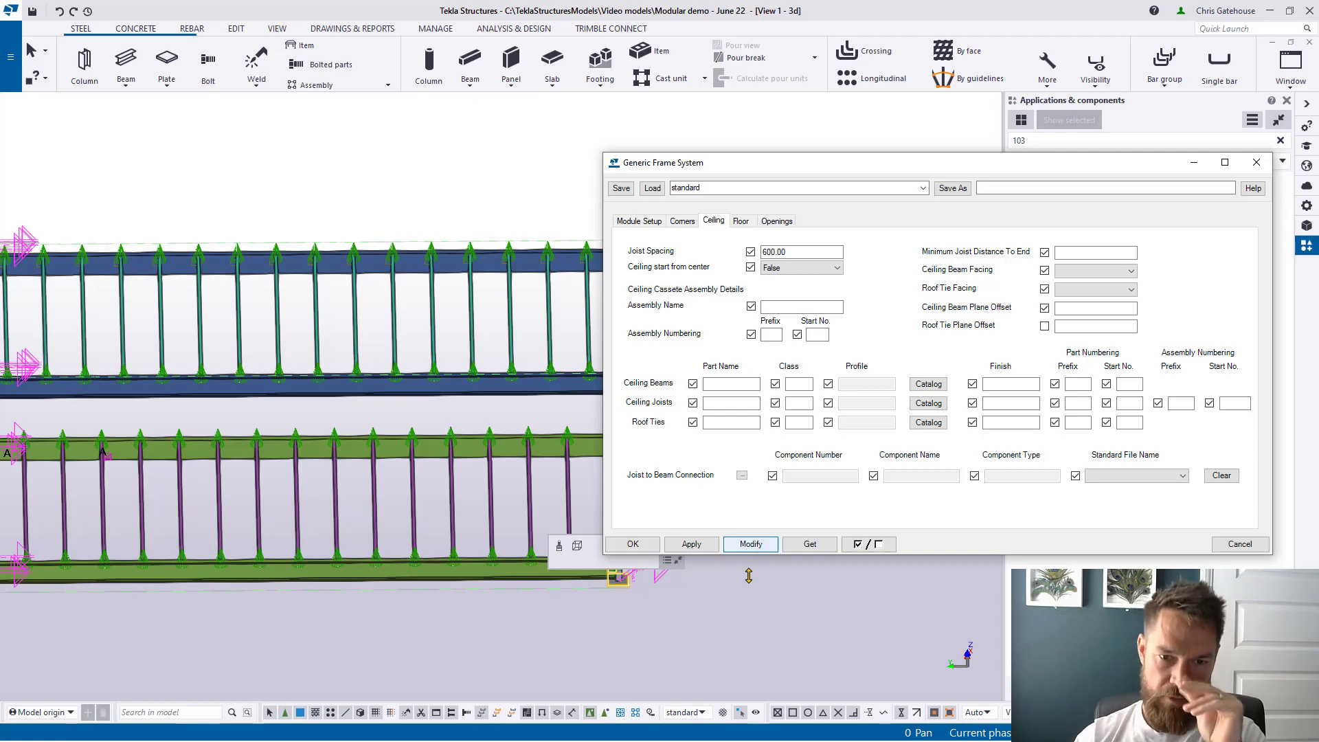
Step: Switch 'Ceiling start from center' back to True and apply a 100.00 minimum joist distance to end
{"action": "scroll", "coordinate": [88, 274], "scroll_direction": "up", "scroll_amount": 5}
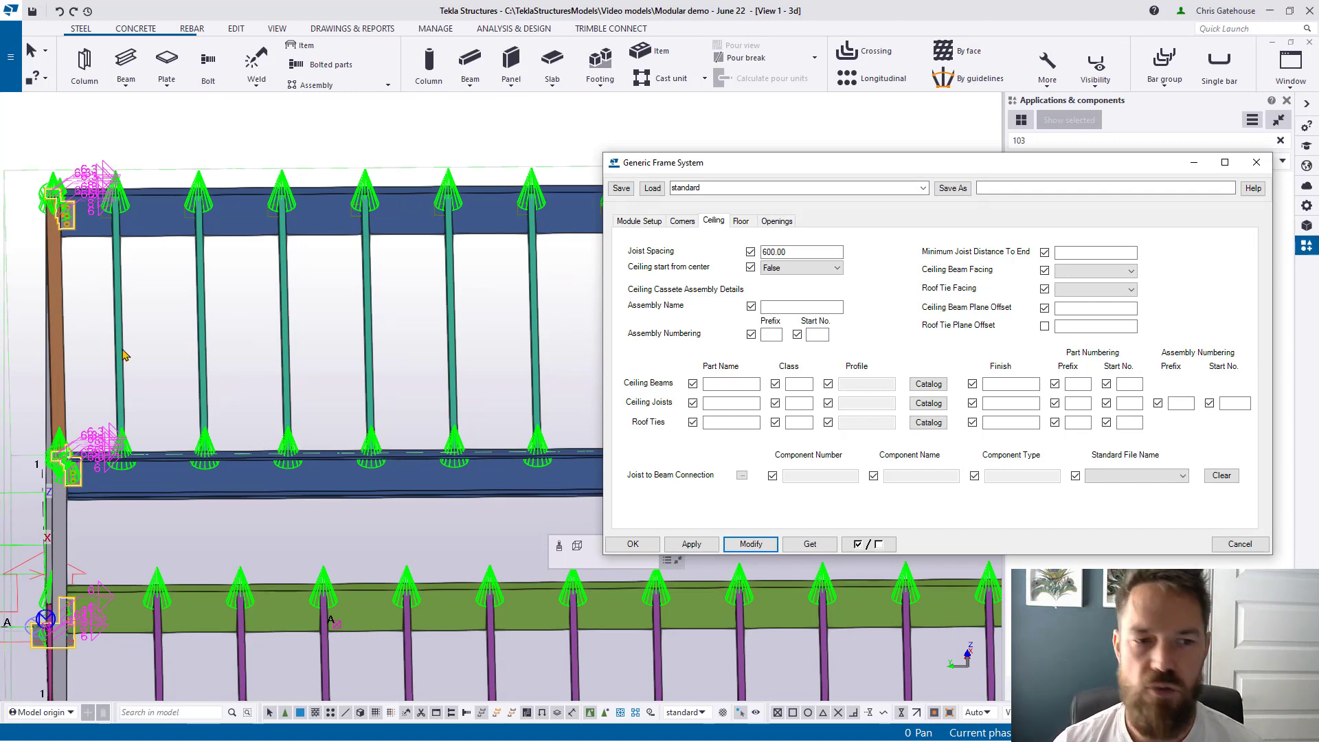
{"action": "scroll", "coordinate": [171, 336], "scroll_direction": "down", "scroll_amount": 3}
{"action": "double_click", "coordinate": [793, 252]}
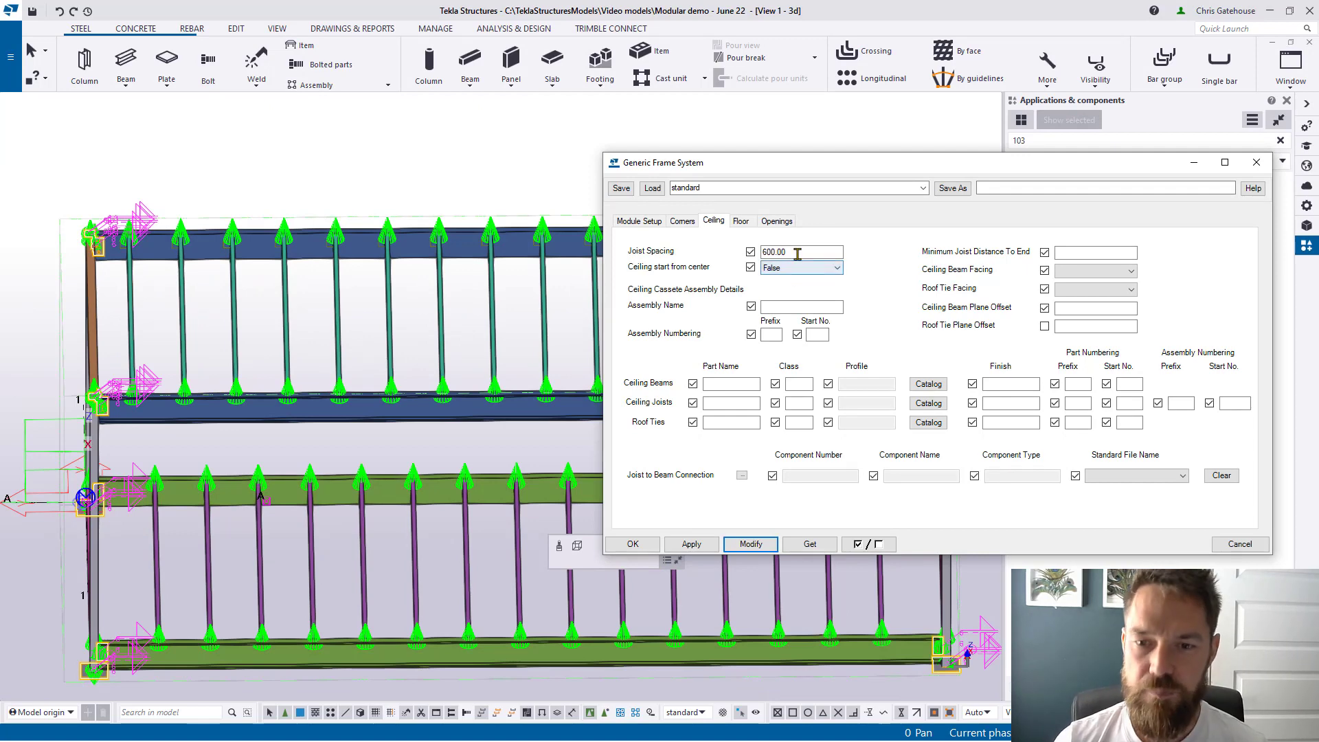
{"action": "left_click", "coordinate": [801, 268]}
{"action": "left_click", "coordinate": [797, 287]}
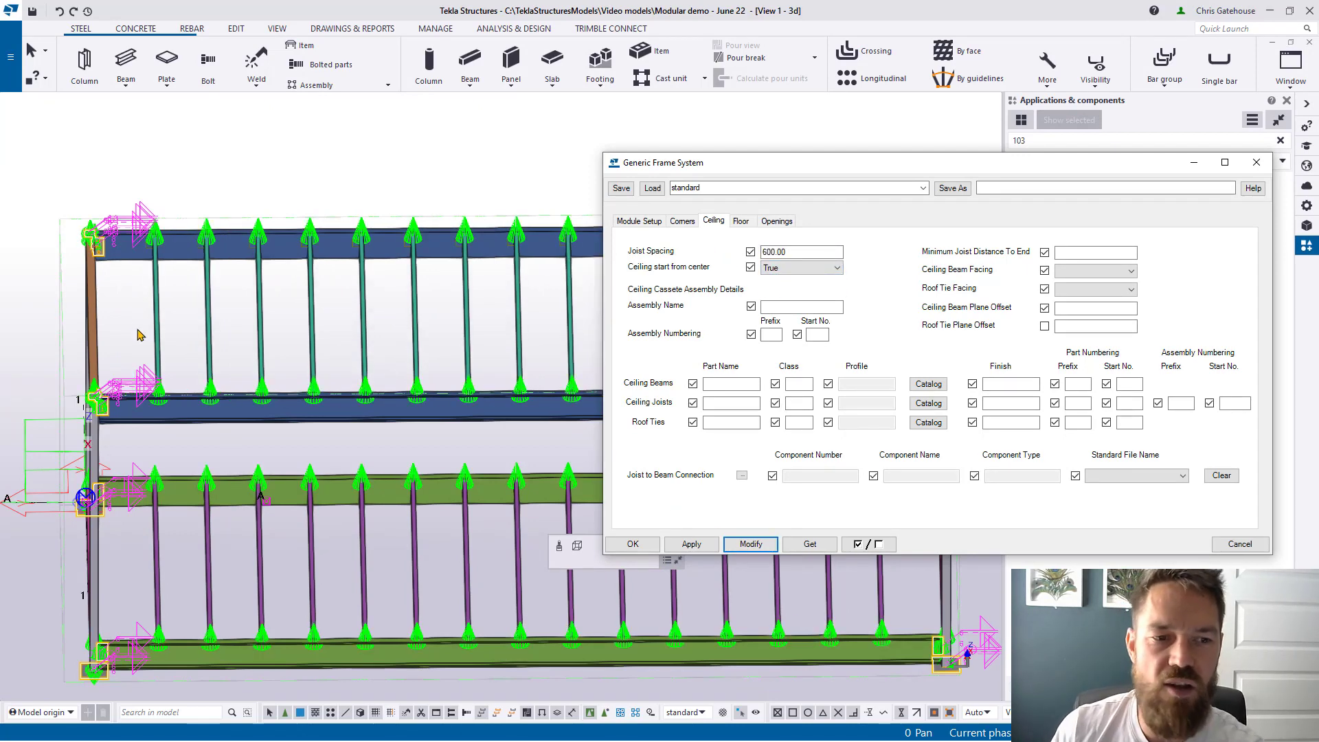
{"action": "scroll", "coordinate": [135, 293], "scroll_direction": "up", "scroll_amount": 2}
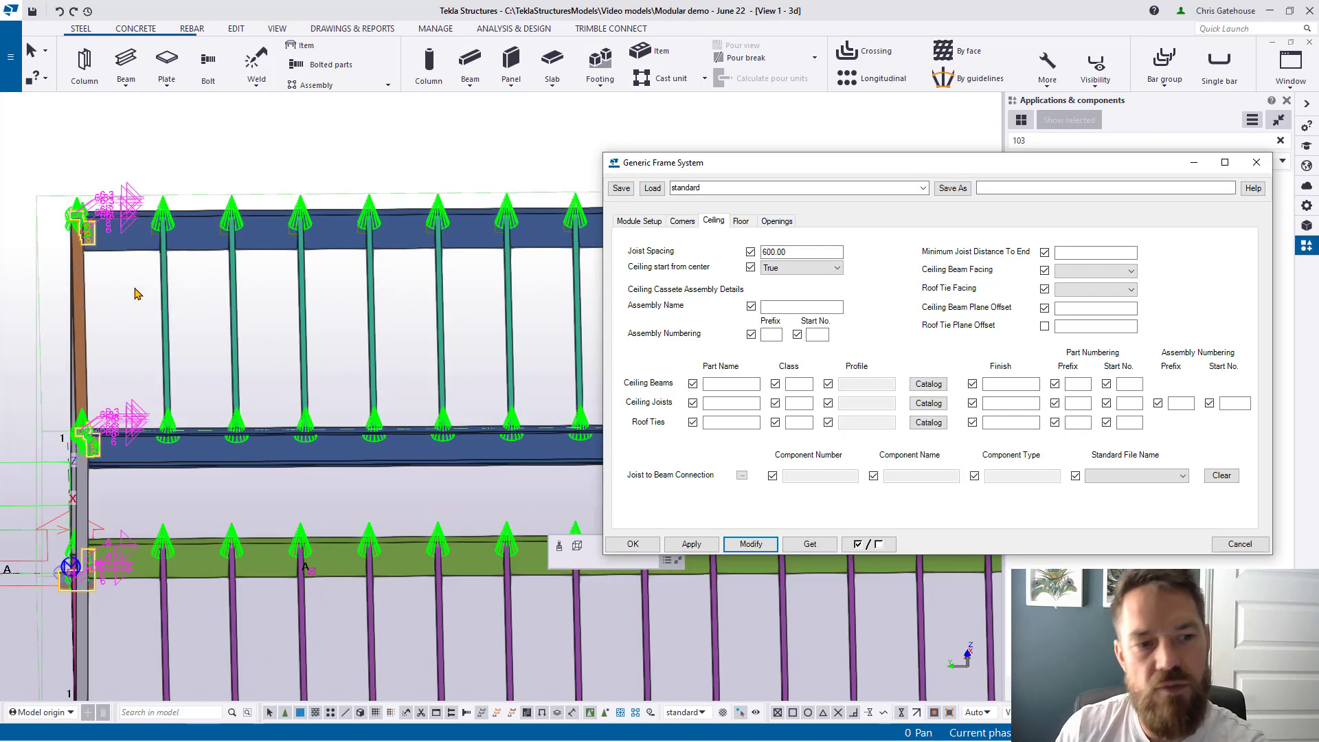
{"action": "left_click", "coordinate": [1081, 253]}
{"action": "type", "text": "100"}
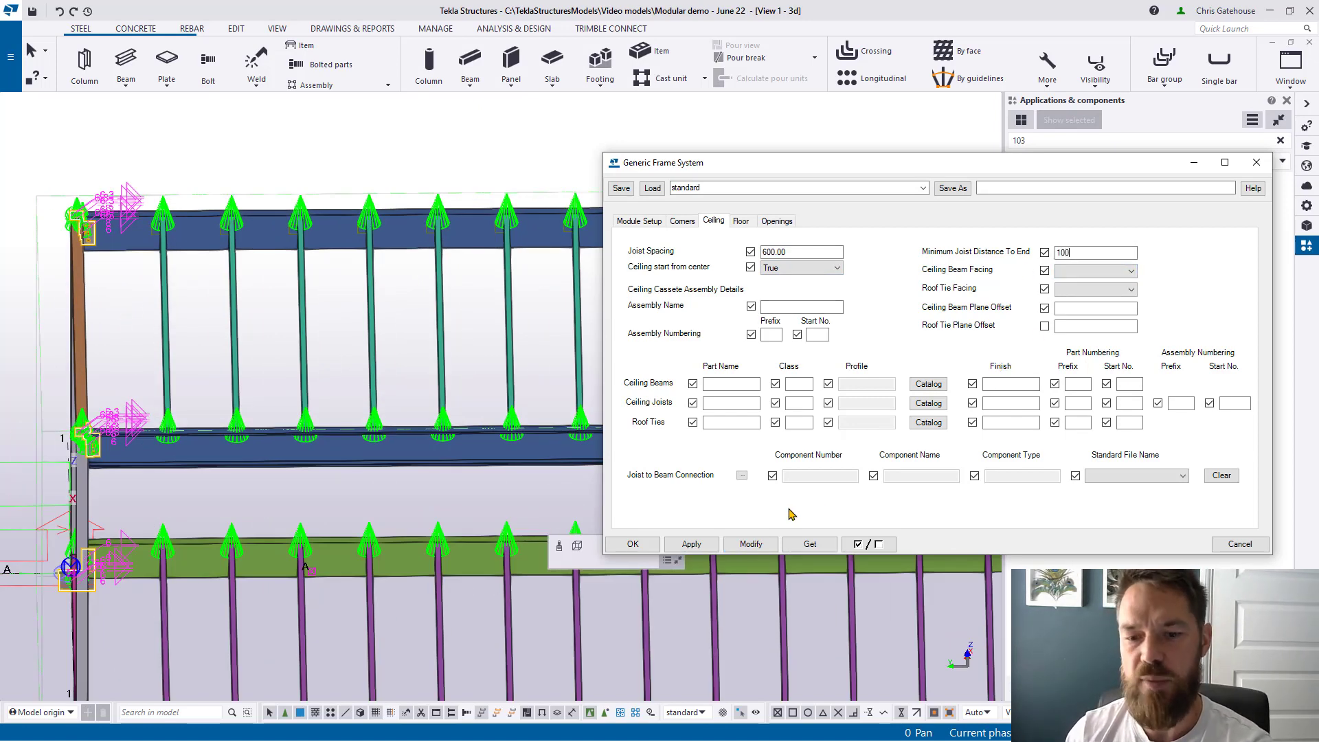
{"action": "left_click", "coordinate": [750, 544]}
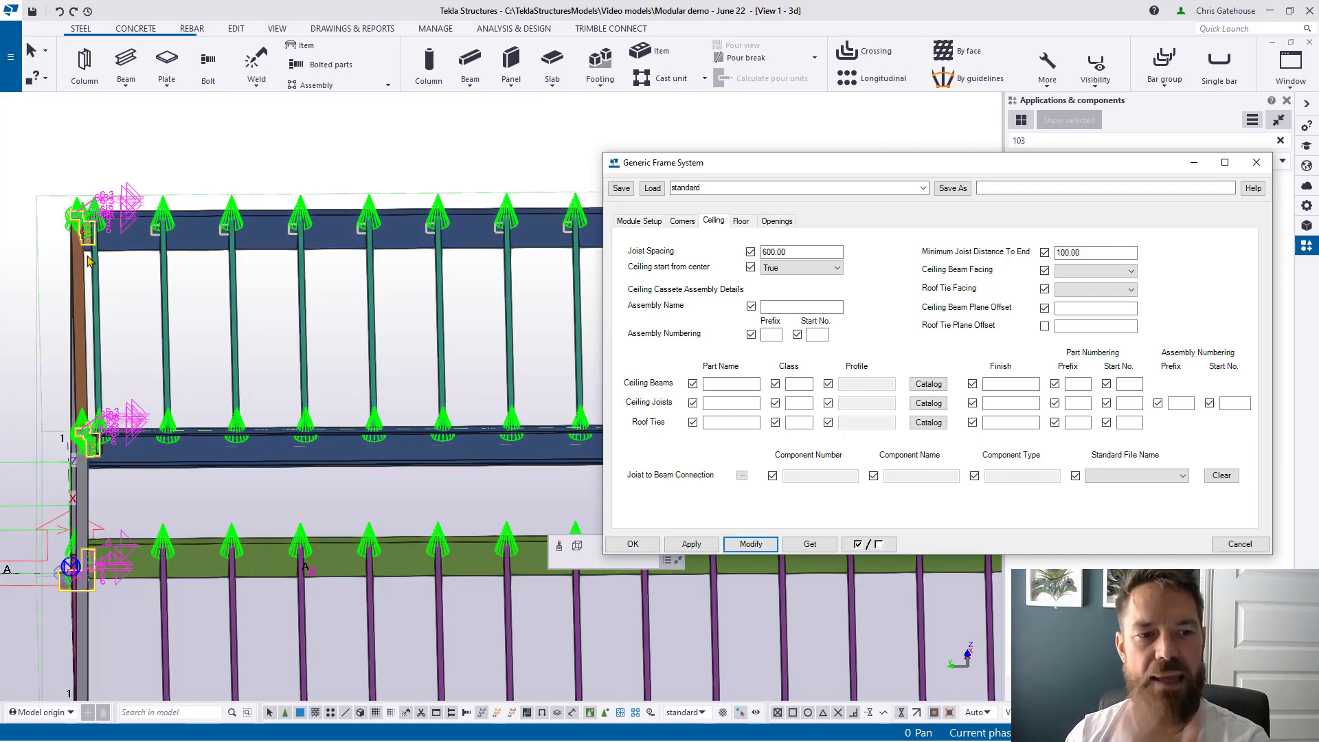
Step: Clear the minimum end distance and set 'Ceiling start from center' to False, regenerating the module
{"action": "scroll", "coordinate": [103, 247], "scroll_direction": "up", "scroll_amount": 5}
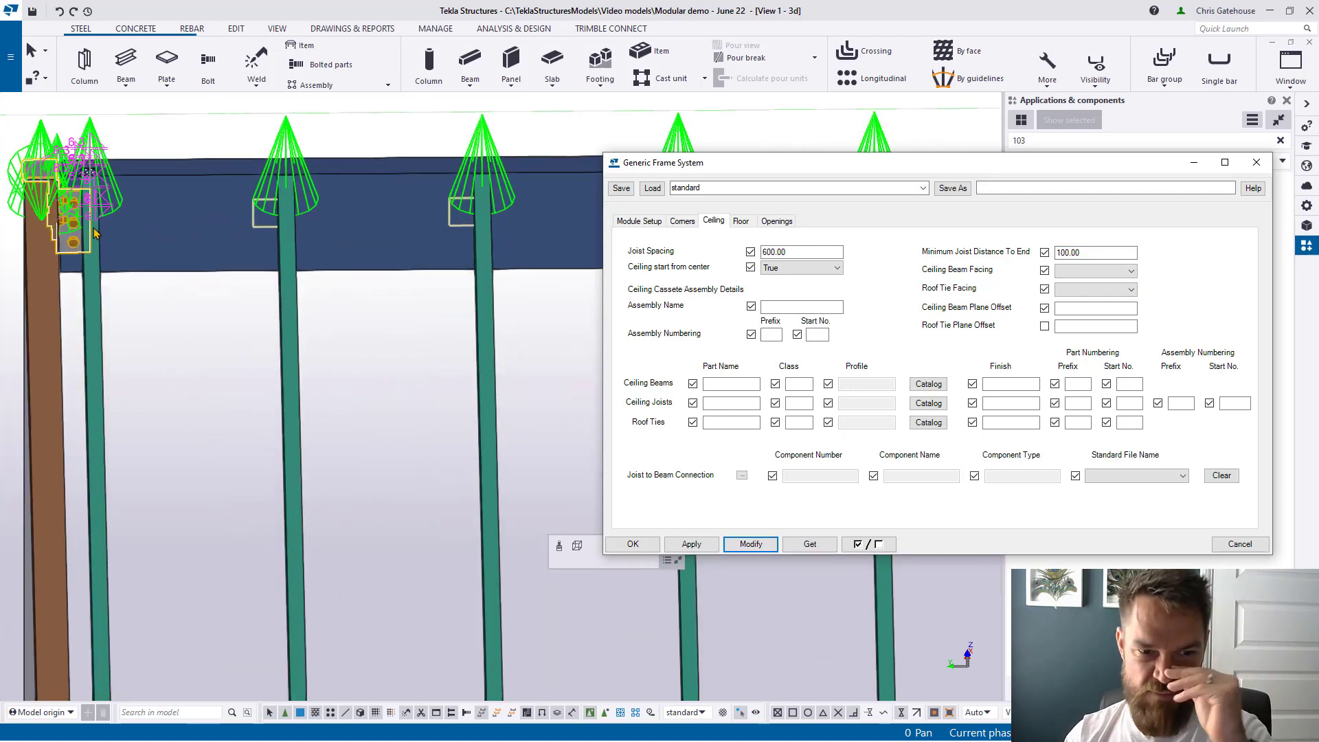
{"action": "scroll", "coordinate": [165, 287], "scroll_direction": "down", "scroll_amount": 3}
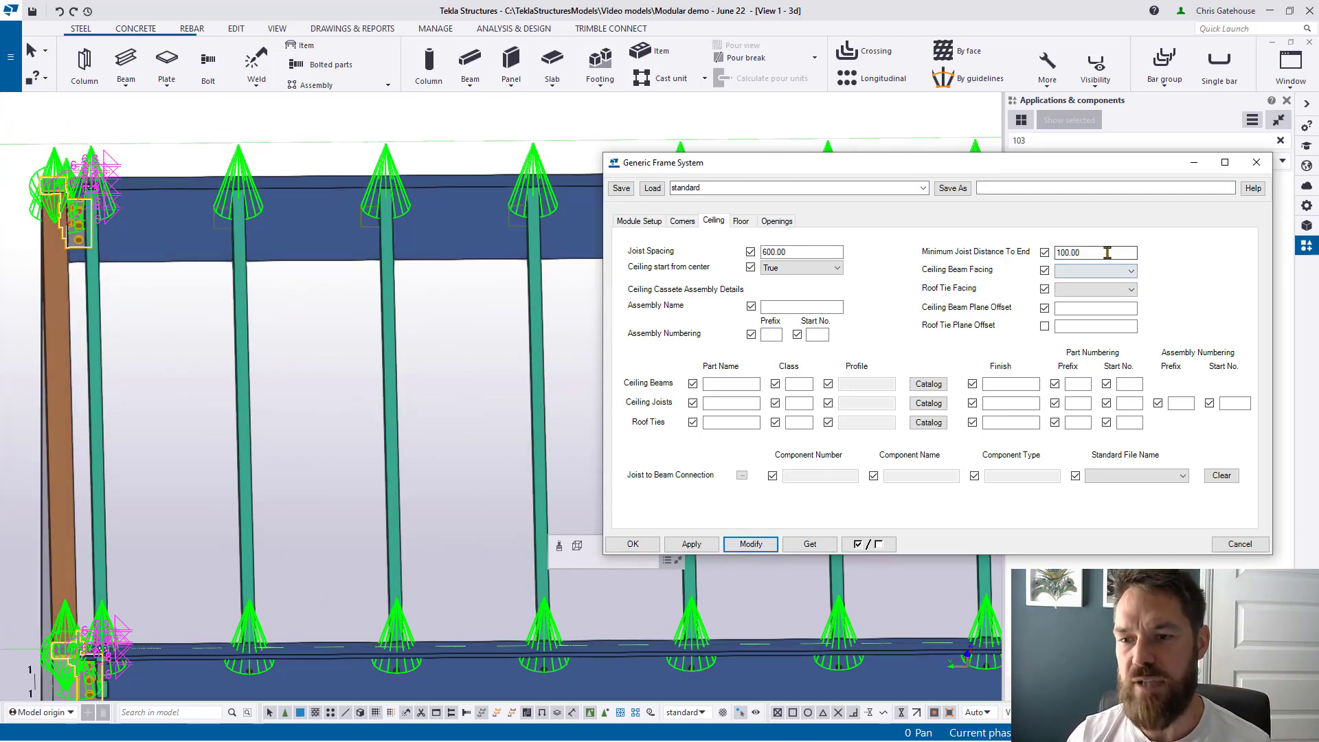
{"action": "left_click_drag", "start_coordinate": [1106, 254], "coordinate": [888, 258]}
{"action": "key", "text": "BackSpace"}
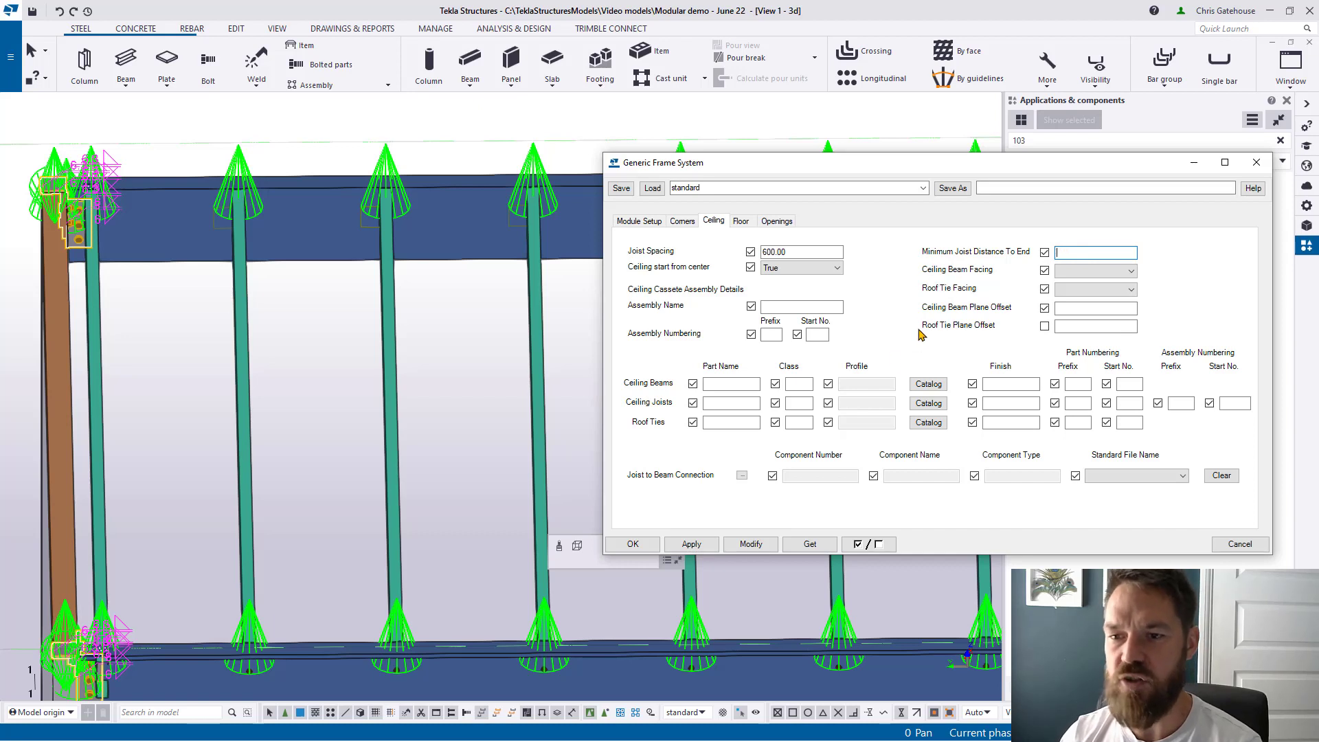
{"action": "left_click", "coordinate": [754, 541]}
{"action": "left_click", "coordinate": [800, 268]}
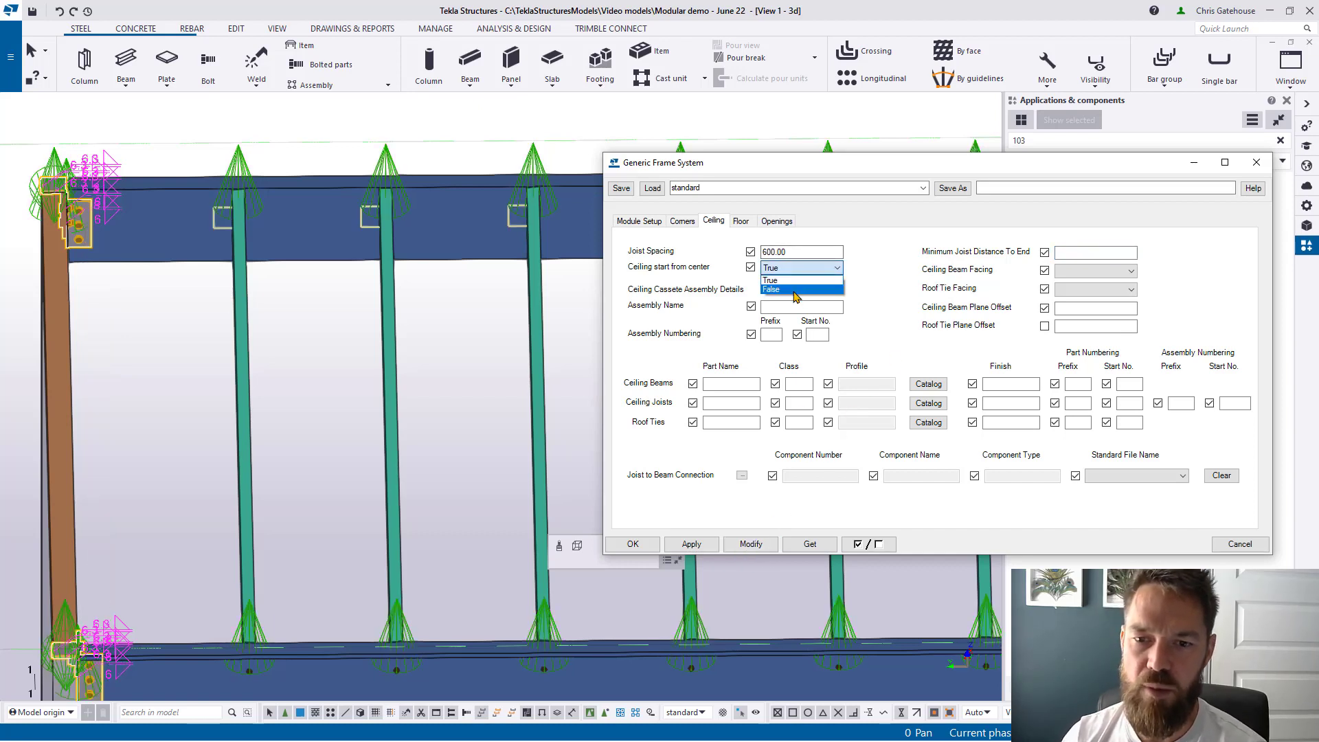
{"action": "left_click", "coordinate": [793, 292]}
{"action": "left_click", "coordinate": [747, 546]}
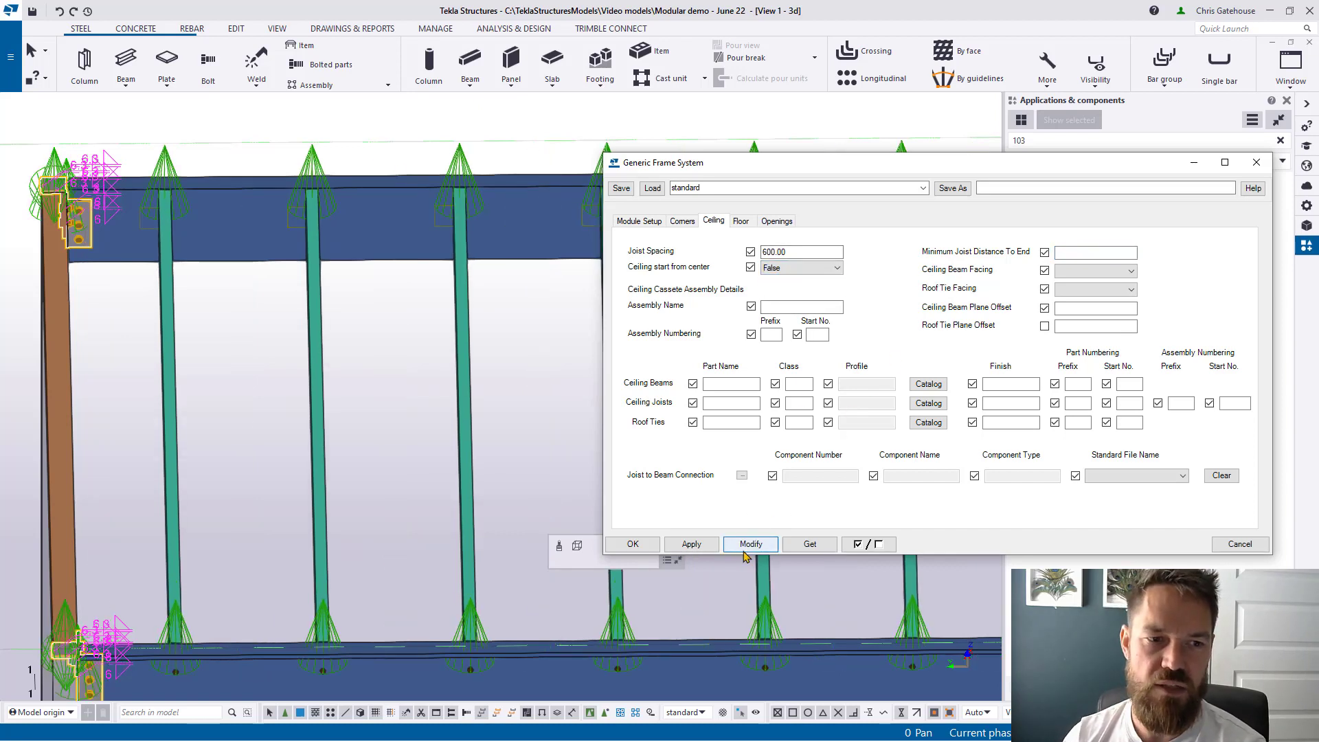
{"action": "scroll", "coordinate": [152, 351], "scroll_direction": "down", "scroll_amount": 5}
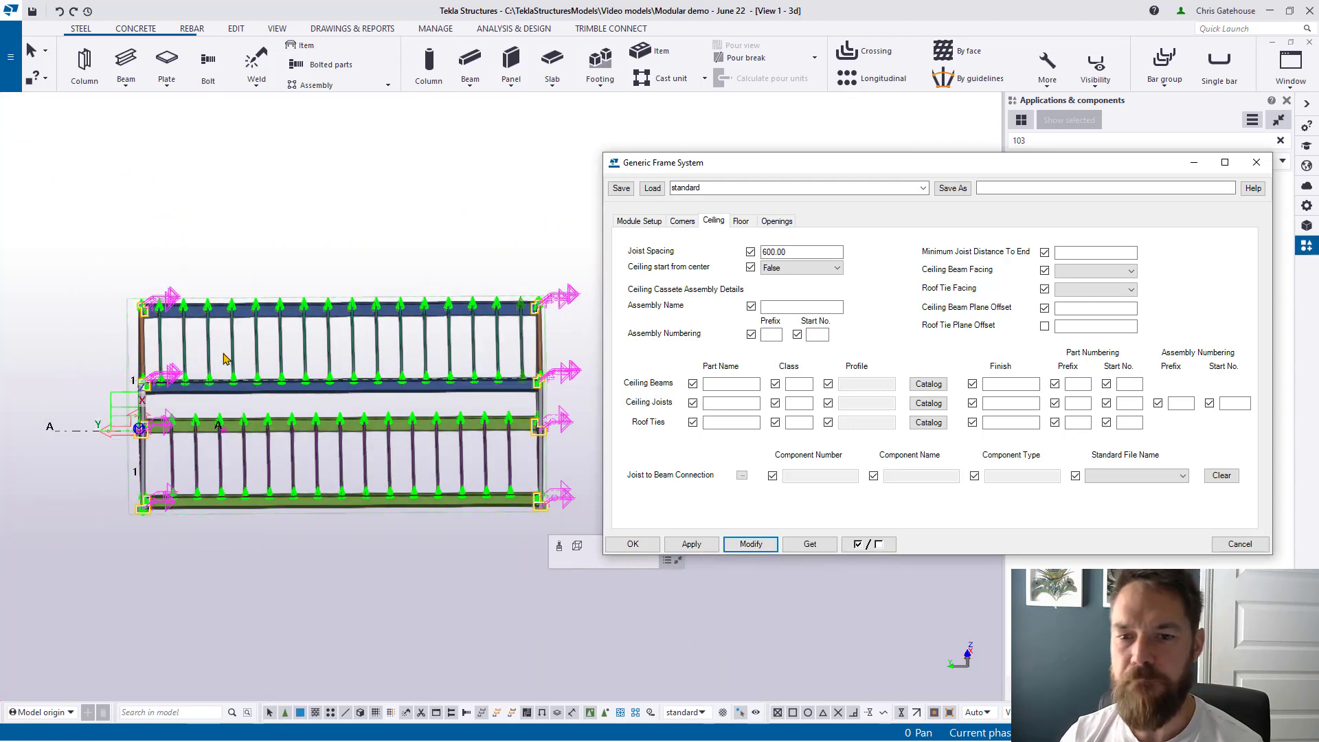
{"action": "middle_click_drag", "start_coordinate": [228, 360], "coordinate": [350, 339], "text": "ctrl"}
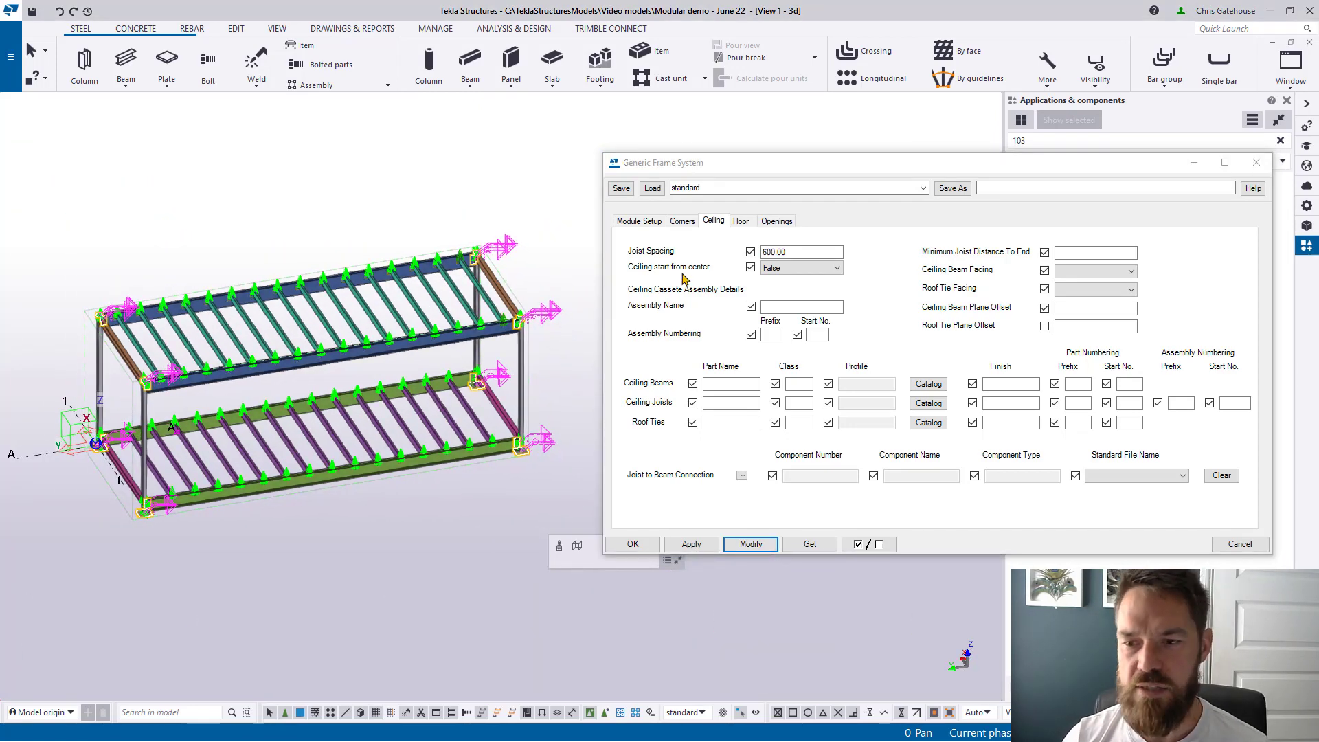
{"action": "scroll", "coordinate": [140, 380], "scroll_direction": "up", "scroll_amount": 5}
{"action": "scroll", "coordinate": [140, 380], "scroll_direction": "up", "scroll_amount": 3}
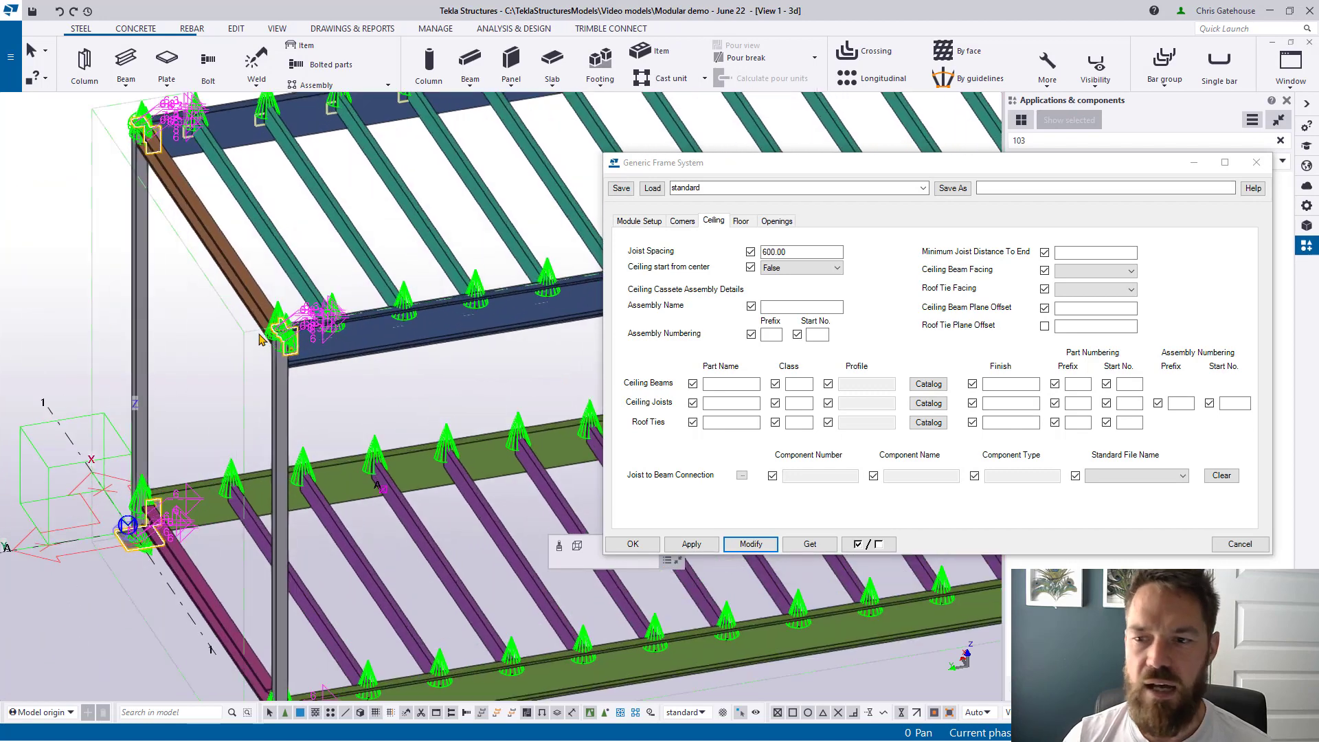
{"action": "left_click", "coordinate": [1123, 272]}
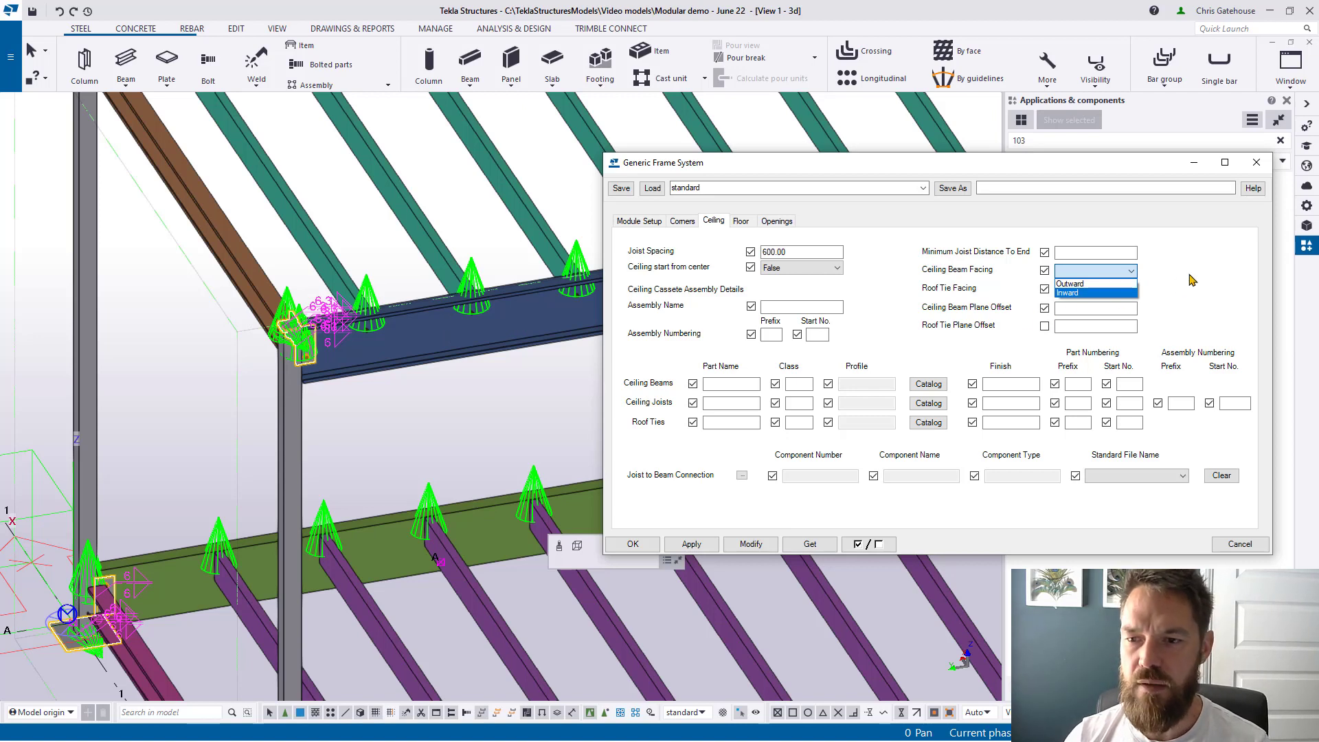
Step: Set Roof Tie Facing and Ceiling Beam Facing to Inward and update the module
{"action": "left_click", "coordinate": [1127, 292]}
{"action": "left_click", "coordinate": [1126, 294]}
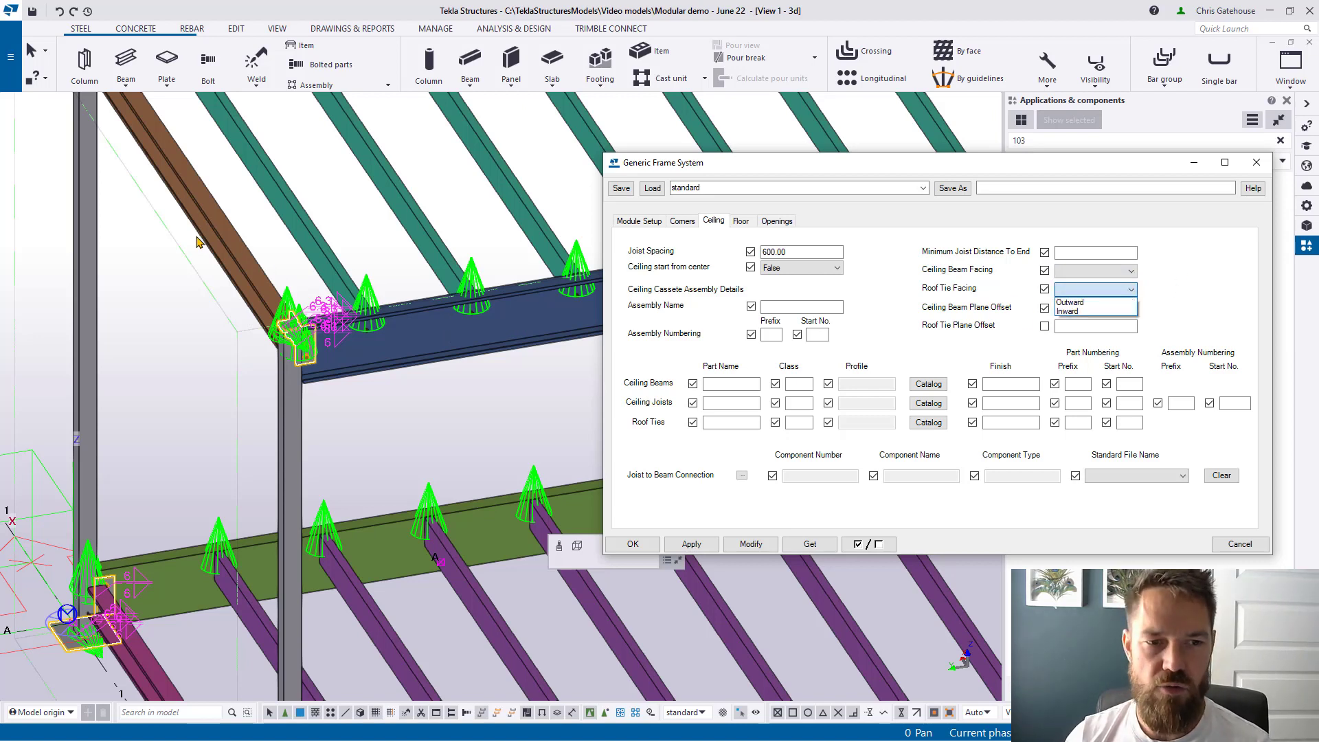
{"action": "left_click", "coordinate": [1114, 272]}
{"action": "left_click", "coordinate": [1114, 273]}
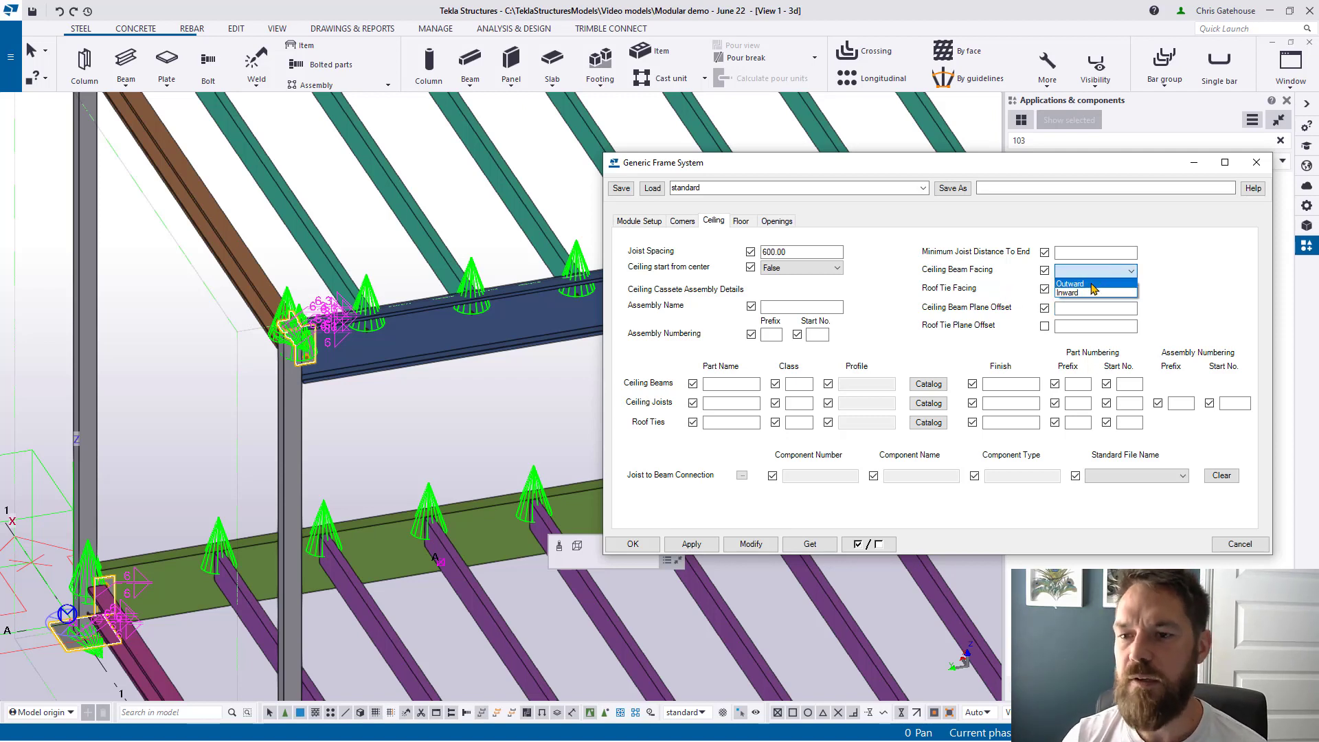
{"action": "left_click", "coordinate": [1088, 294]}
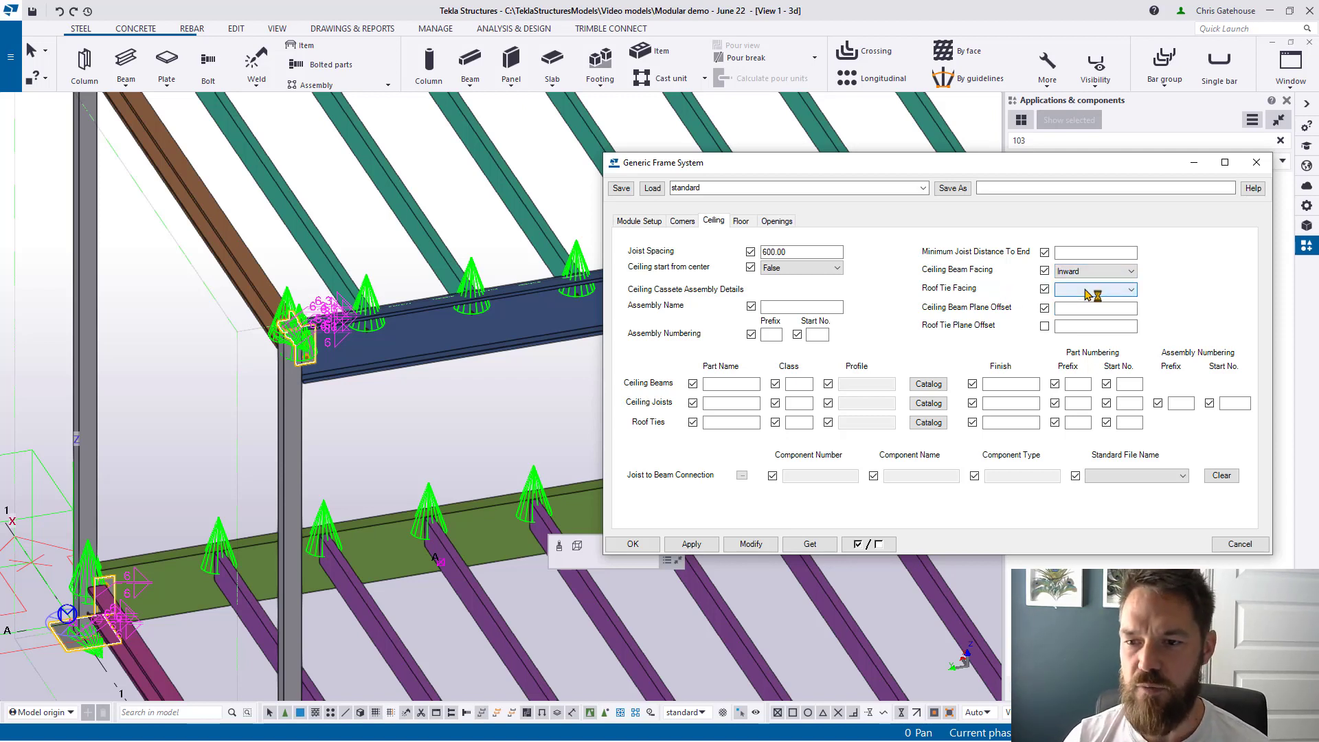
{"action": "left_click", "coordinate": [750, 544]}
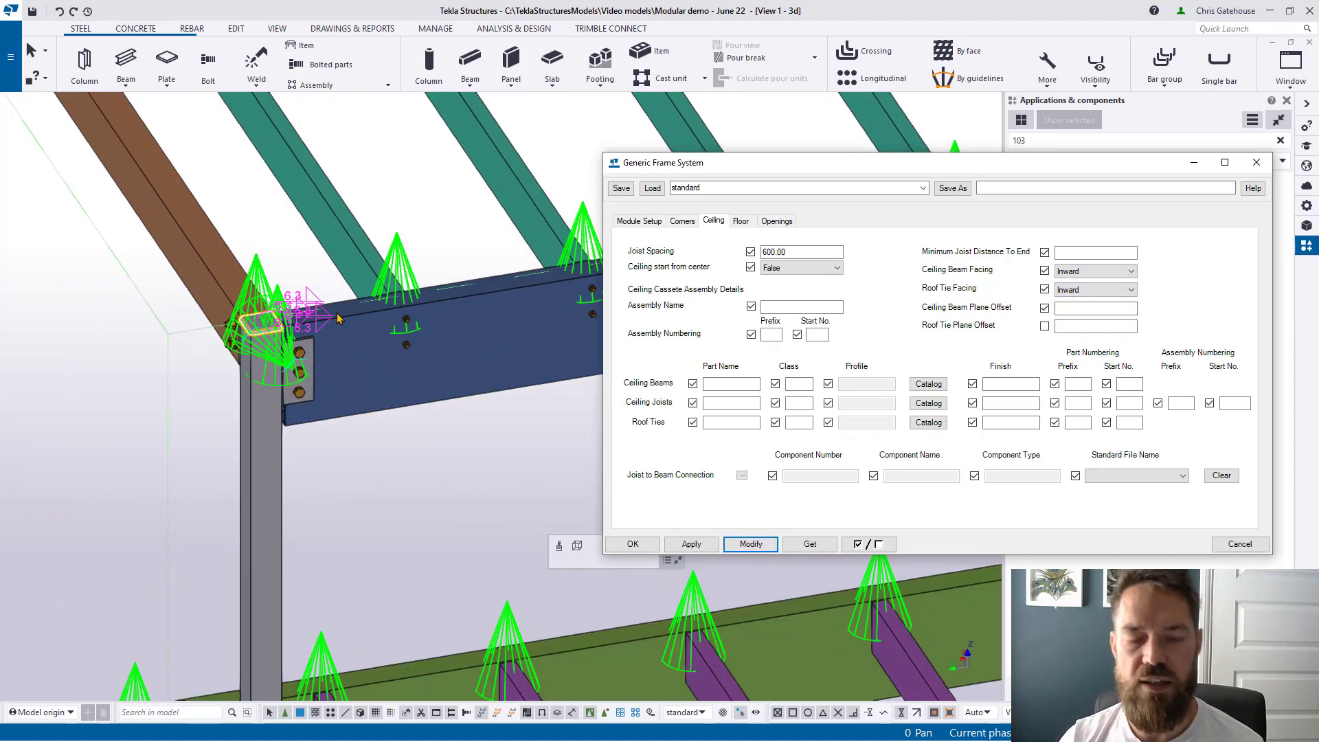
Step: Try a 20.00 Ceiling Beam Plane Offset on the module and view the beam-column joint
{"action": "scroll", "coordinate": [371, 365], "scroll_direction": "down", "scroll_amount": 3}
{"action": "middle_click_drag", "start_coordinate": [385, 389], "coordinate": [359, 408]}
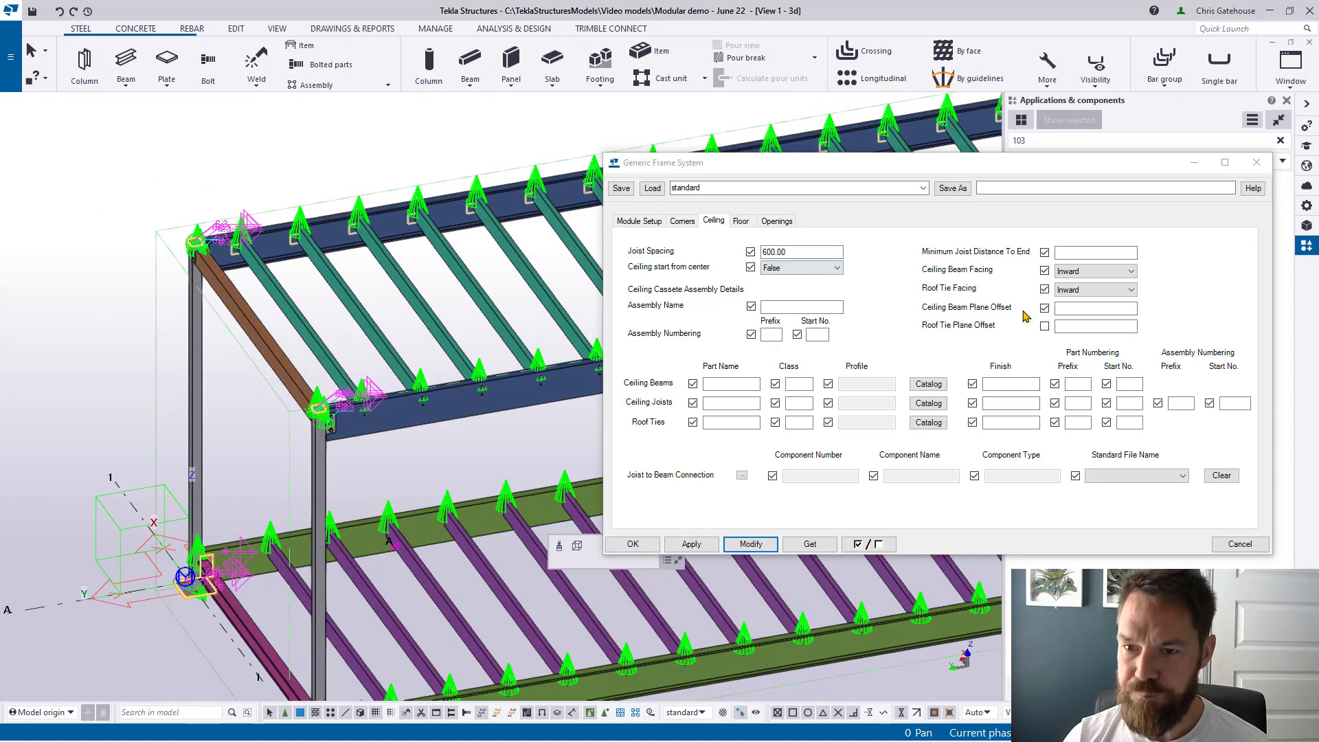
{"action": "left_click", "coordinate": [1087, 308]}
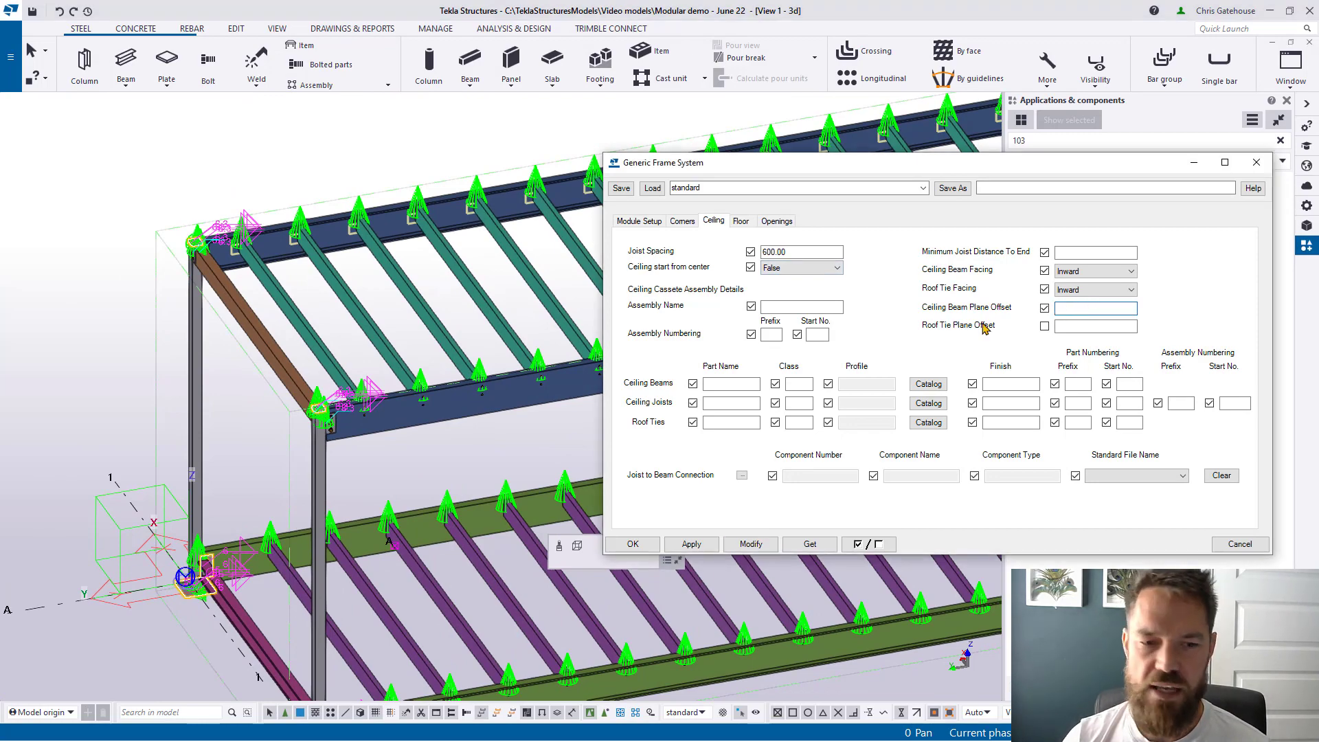
{"action": "scroll", "coordinate": [326, 429], "scroll_direction": "up", "scroll_amount": 8}
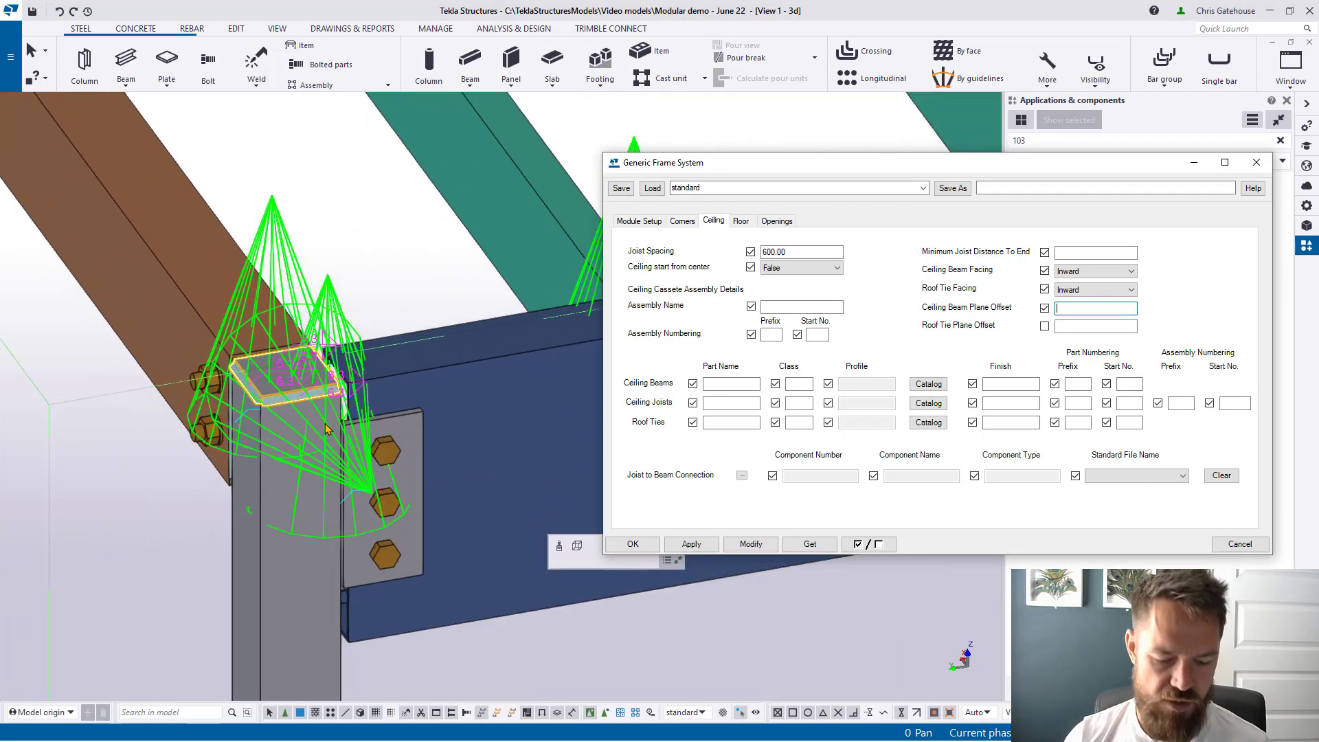
{"action": "type", "text": "v"}
{"action": "middle_click_drag", "start_coordinate": [325, 419], "coordinate": [521, 542], "text": "ctrl"}
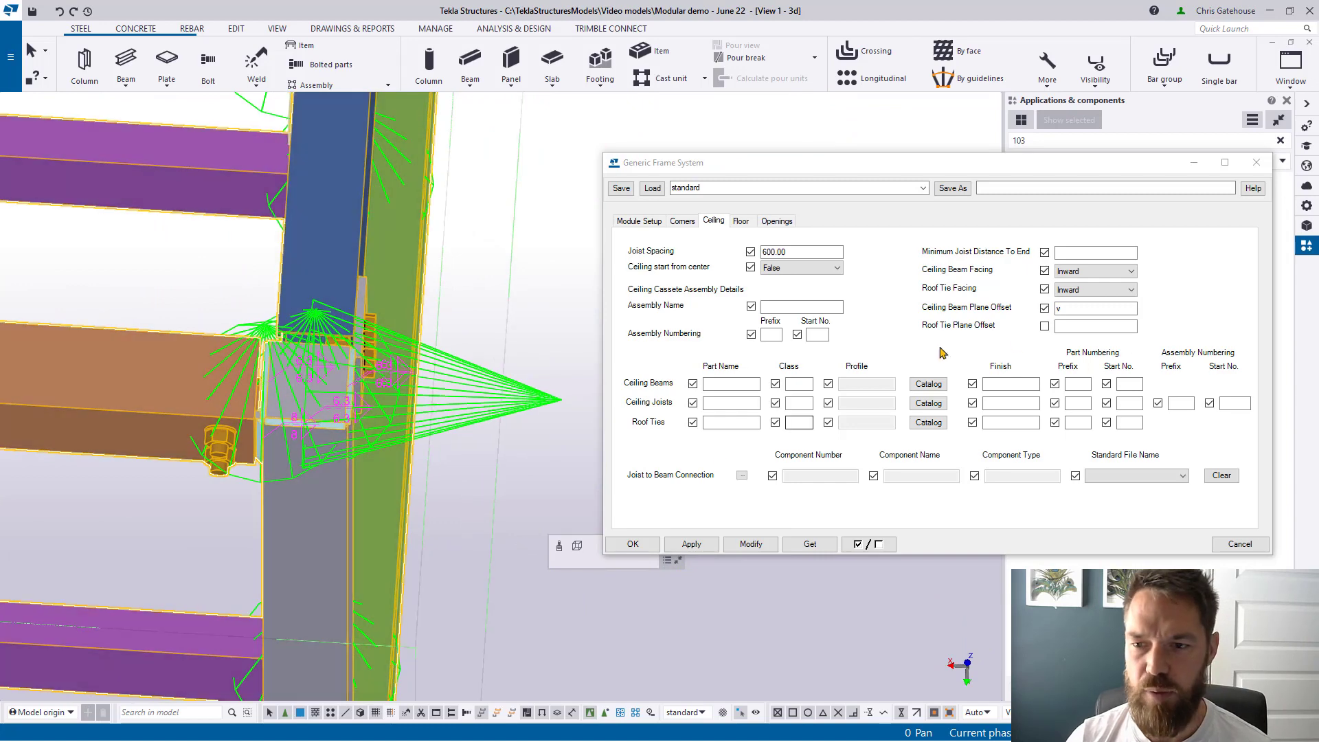
{"action": "left_click", "coordinate": [1022, 321]}
{"action": "double_click", "coordinate": [1076, 309]}
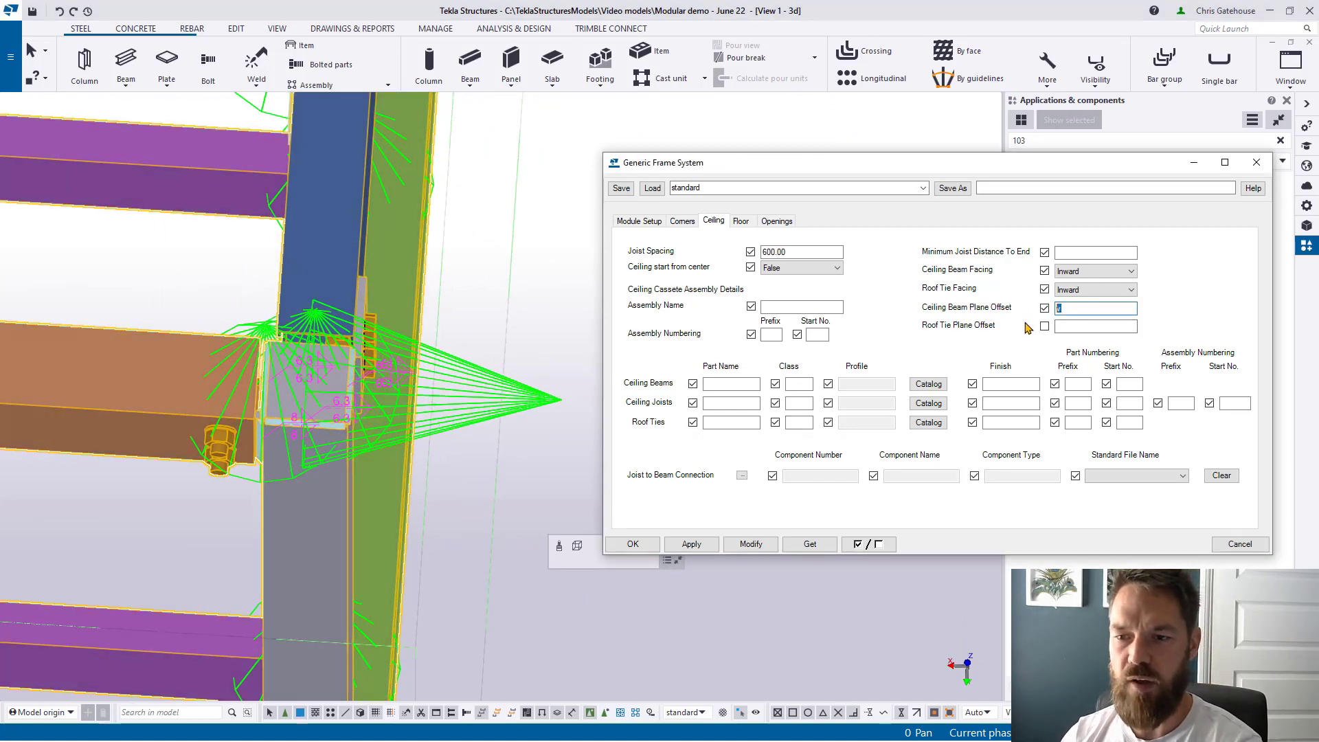
{"action": "type", "text": "20"}
{"action": "left_click", "coordinate": [751, 544]}
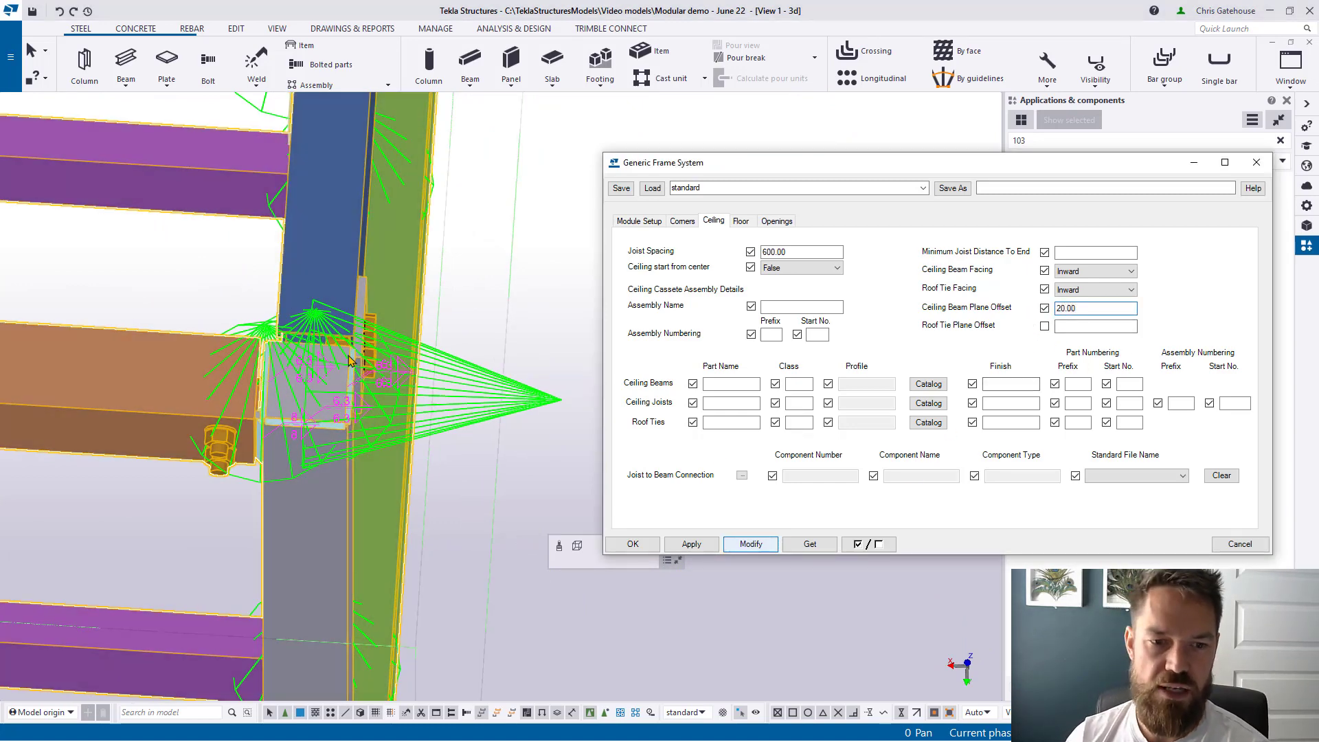
Step: Test a -20.00 offset, then settle the Ceiling Beam Plane Offset at 0.00
{"action": "scroll", "coordinate": [348, 360], "scroll_direction": "up", "scroll_amount": 3}
{"action": "left_click", "coordinate": [1012, 311]}
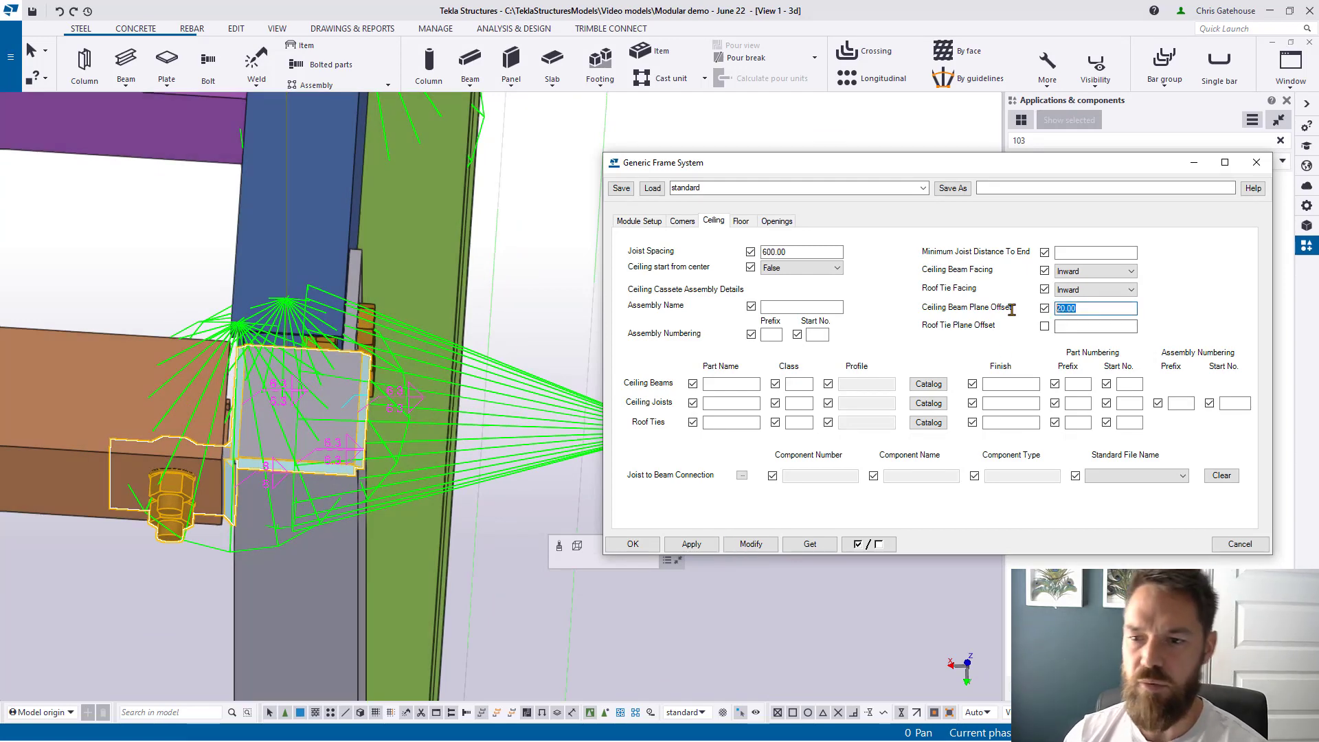
{"action": "type", "text": "-20"}
{"action": "left_click", "coordinate": [747, 546]}
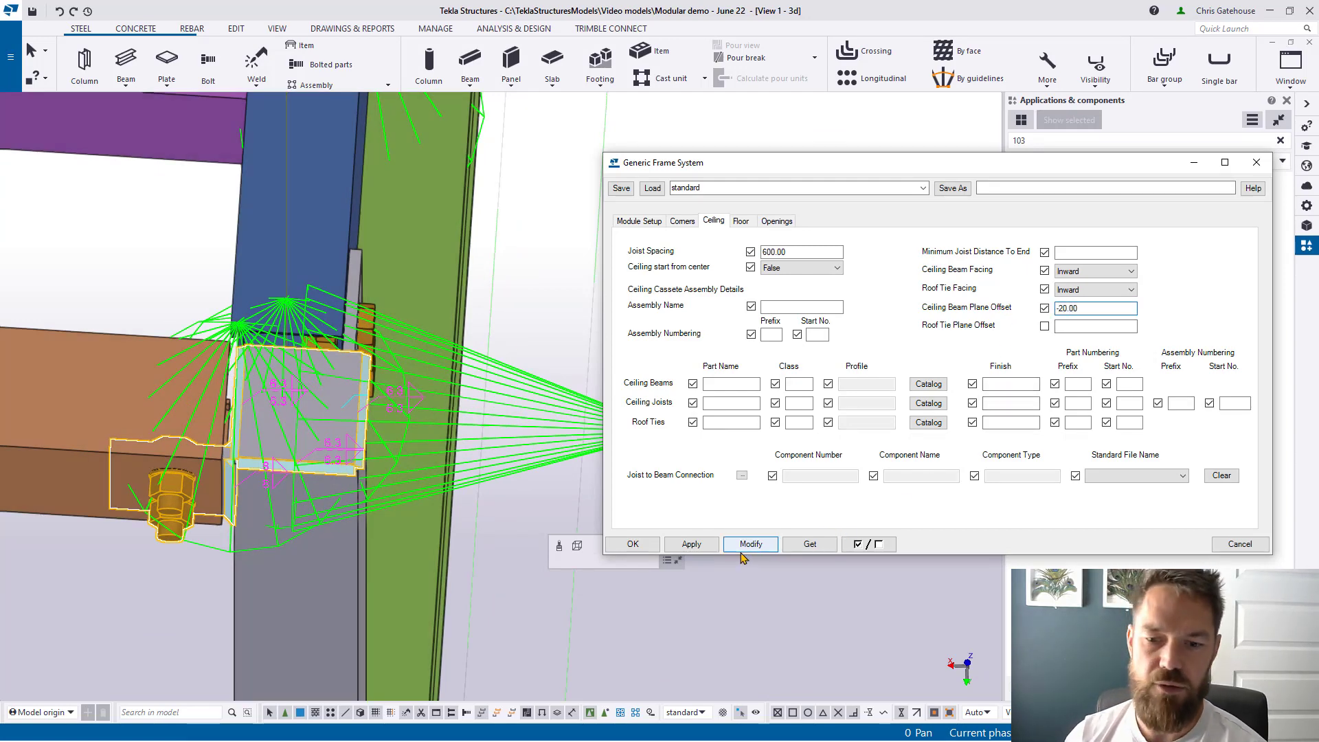
{"action": "left_click", "coordinate": [1022, 308]}
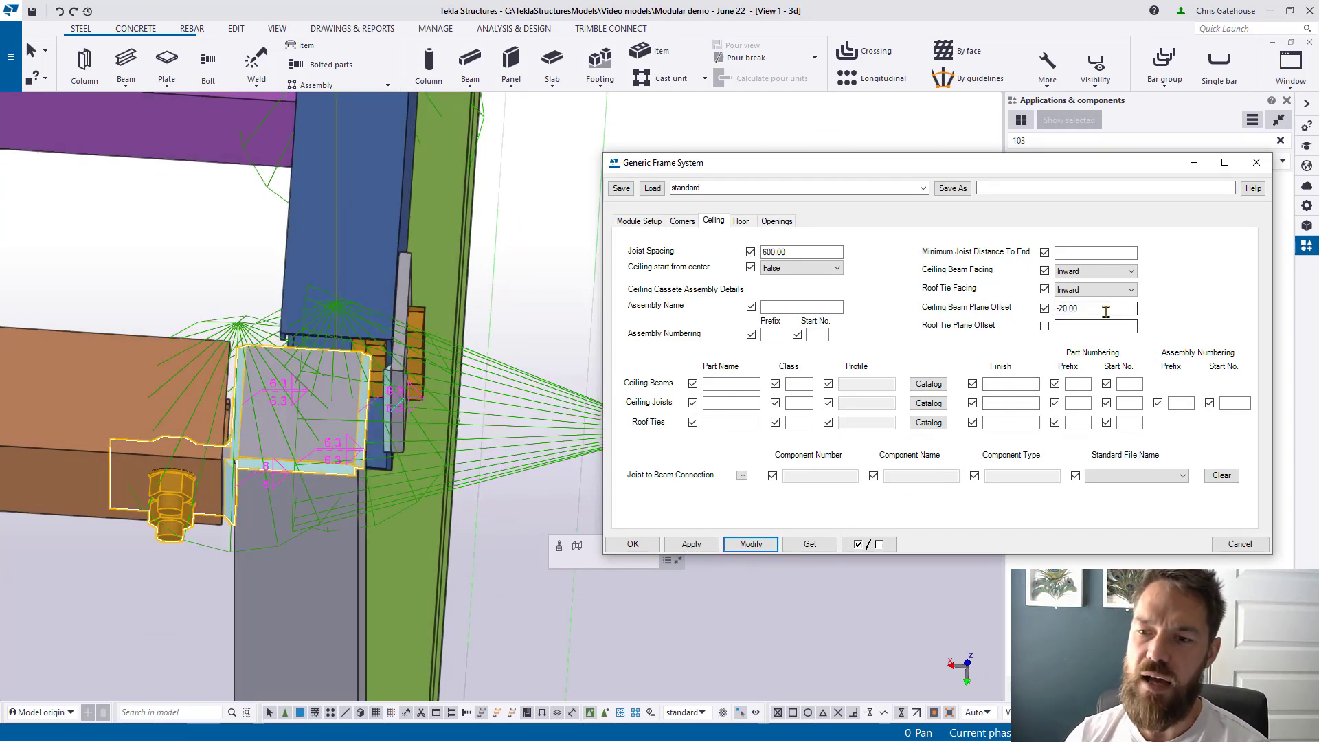
{"action": "type", "text": "0"}
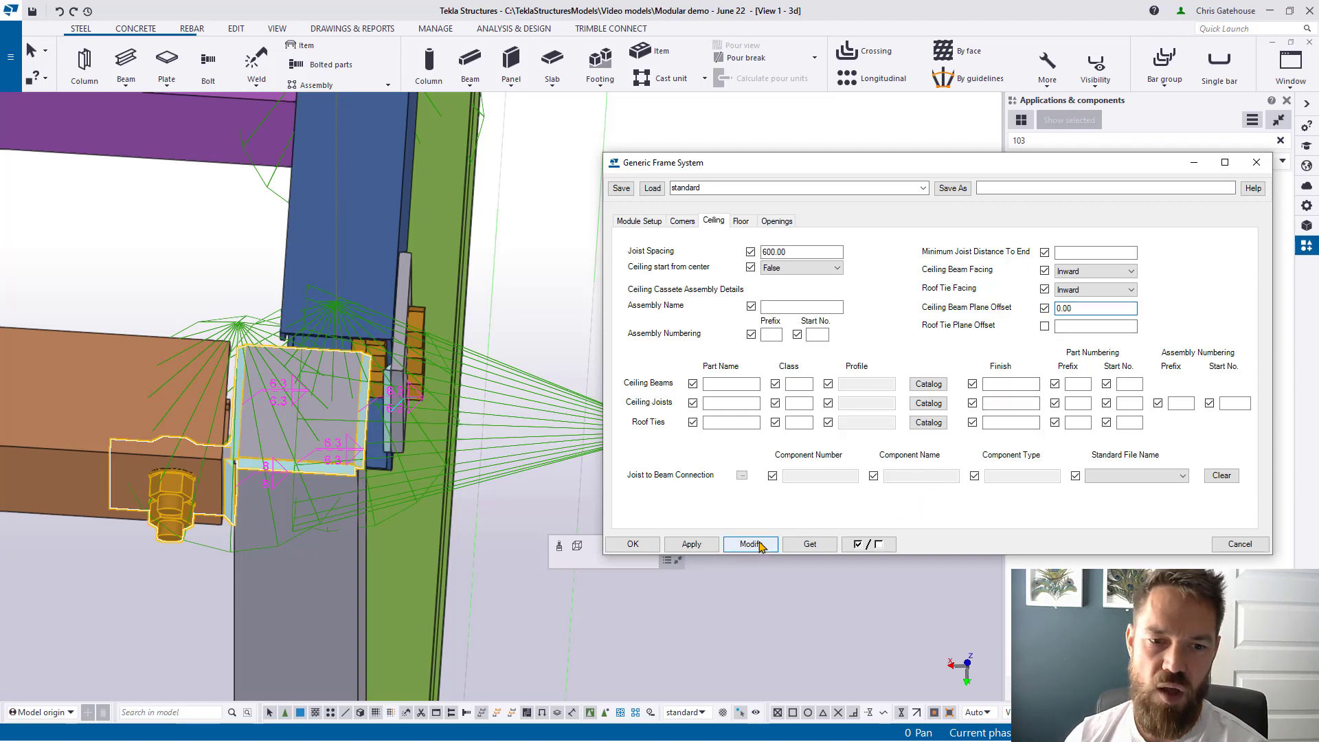
{"action": "left_click", "coordinate": [759, 544]}
Step: Select the brown beam to check the joint, then bring the whole module into view
{"action": "left_click", "coordinate": [157, 385]}
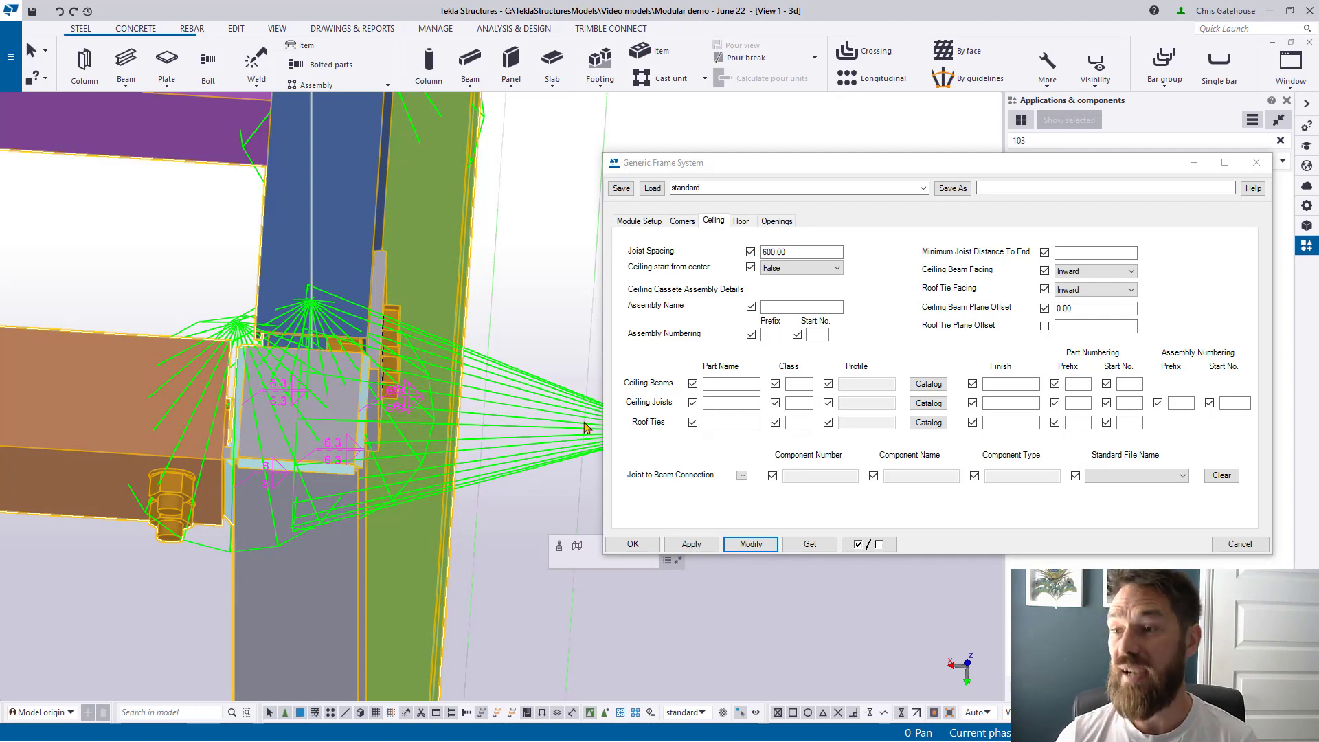
{"action": "scroll", "coordinate": [411, 357], "scroll_direction": "down", "scroll_amount": 8}
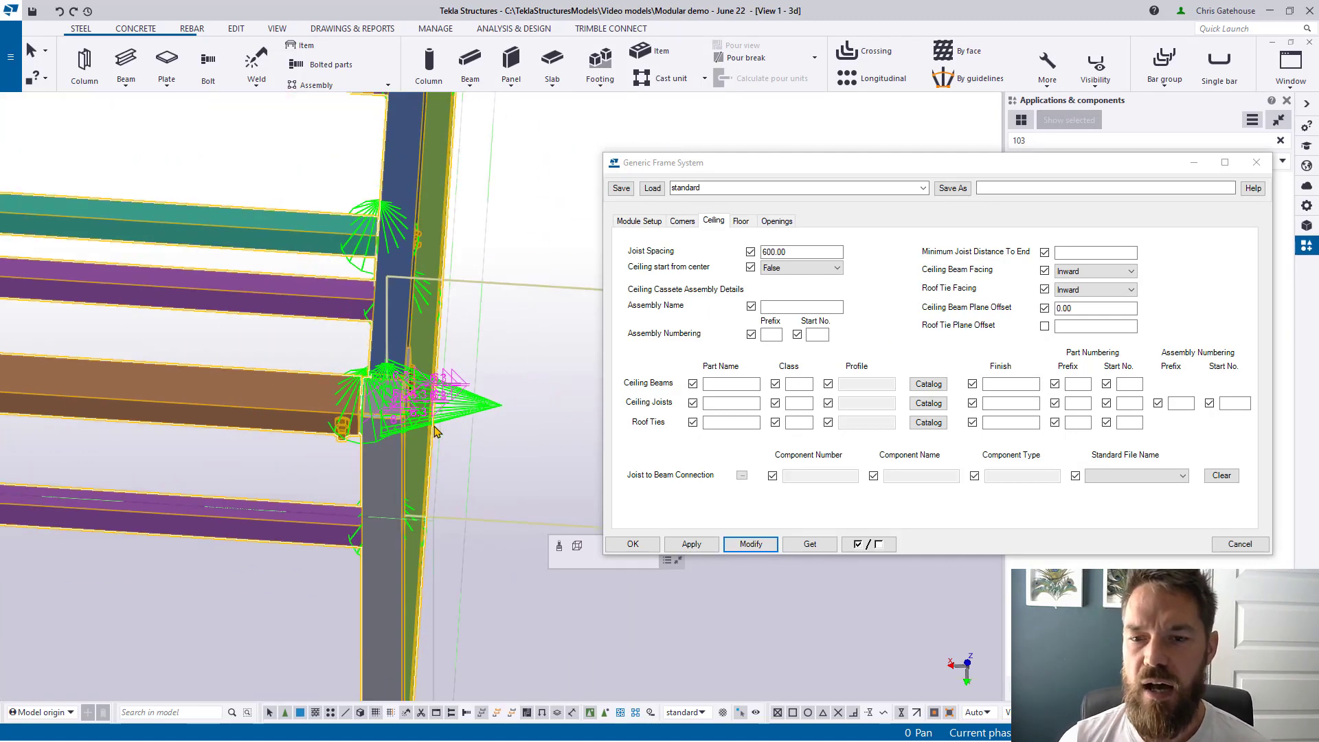
{"action": "scroll", "coordinate": [434, 522], "scroll_direction": "down", "scroll_amount": 6}
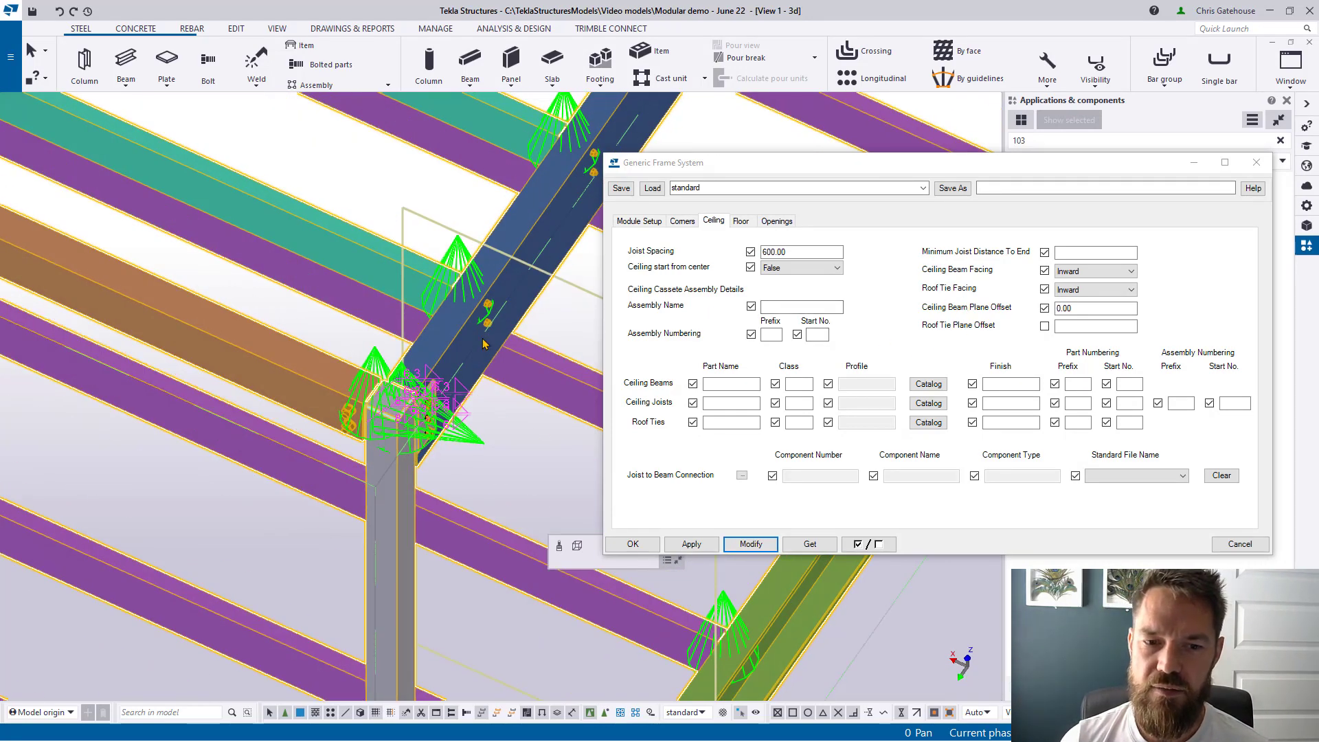
{"action": "scroll", "coordinate": [434, 522], "scroll_direction": "down", "scroll_amount": 5}
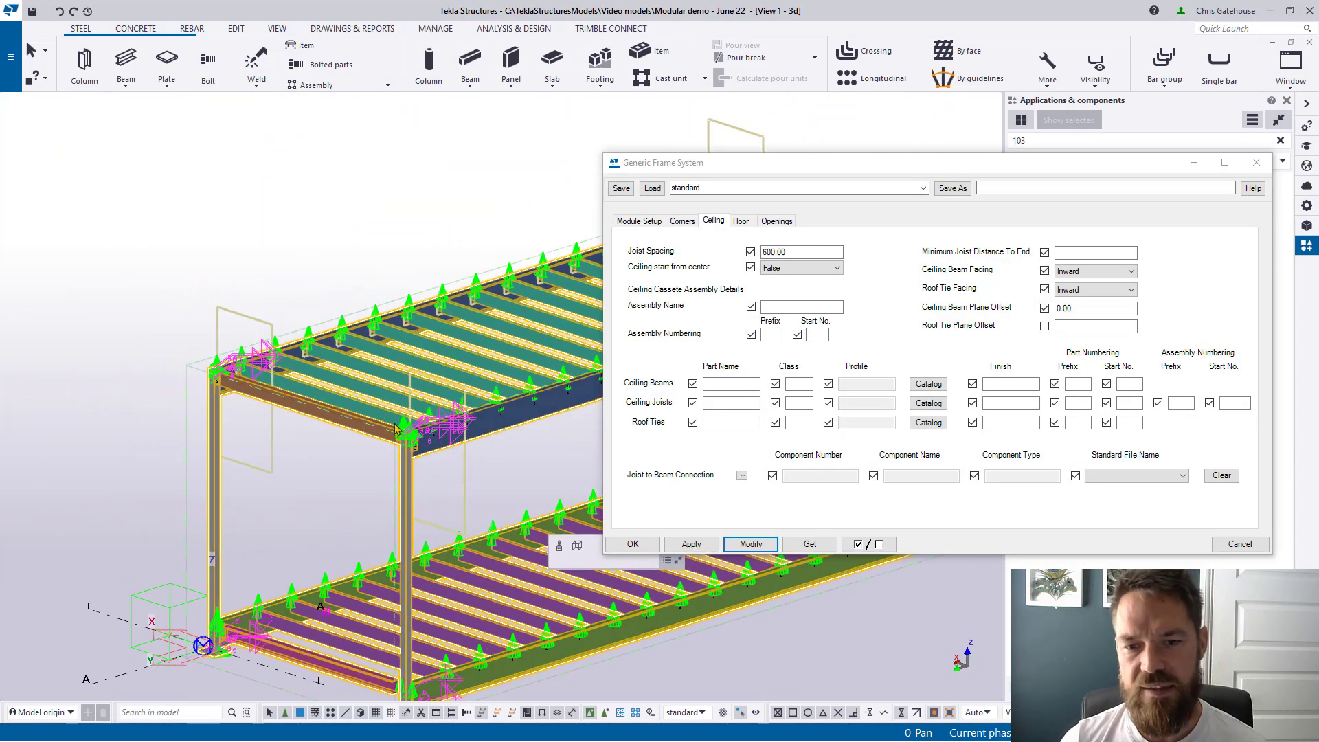
{"action": "middle_click_drag", "start_coordinate": [434, 424], "coordinate": [295, 448]}
{"action": "scroll", "coordinate": [295, 448], "scroll_direction": "down", "scroll_amount": 2}
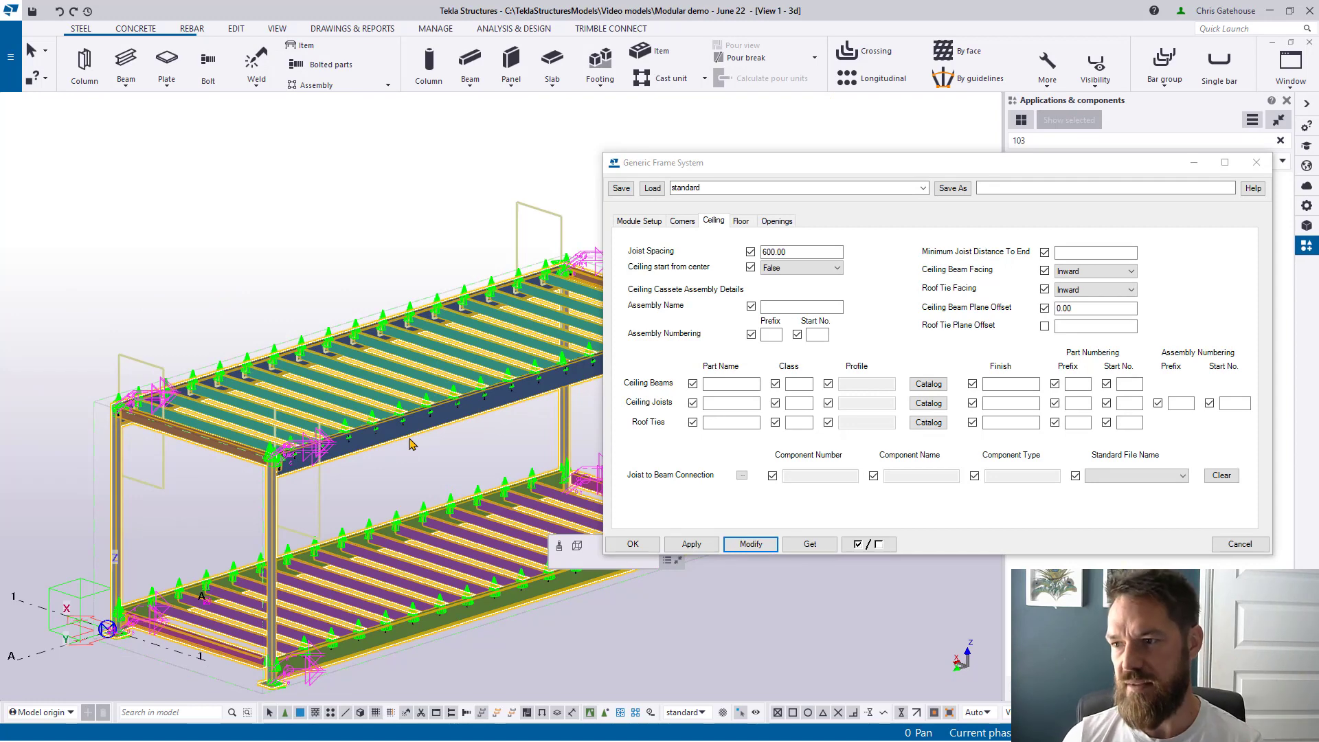
Step: Enter Assembly Name roof_cassette, Prefix RC, Start No. 1 on the Ceiling tab and update the module
{"action": "left_click", "coordinate": [772, 335]}
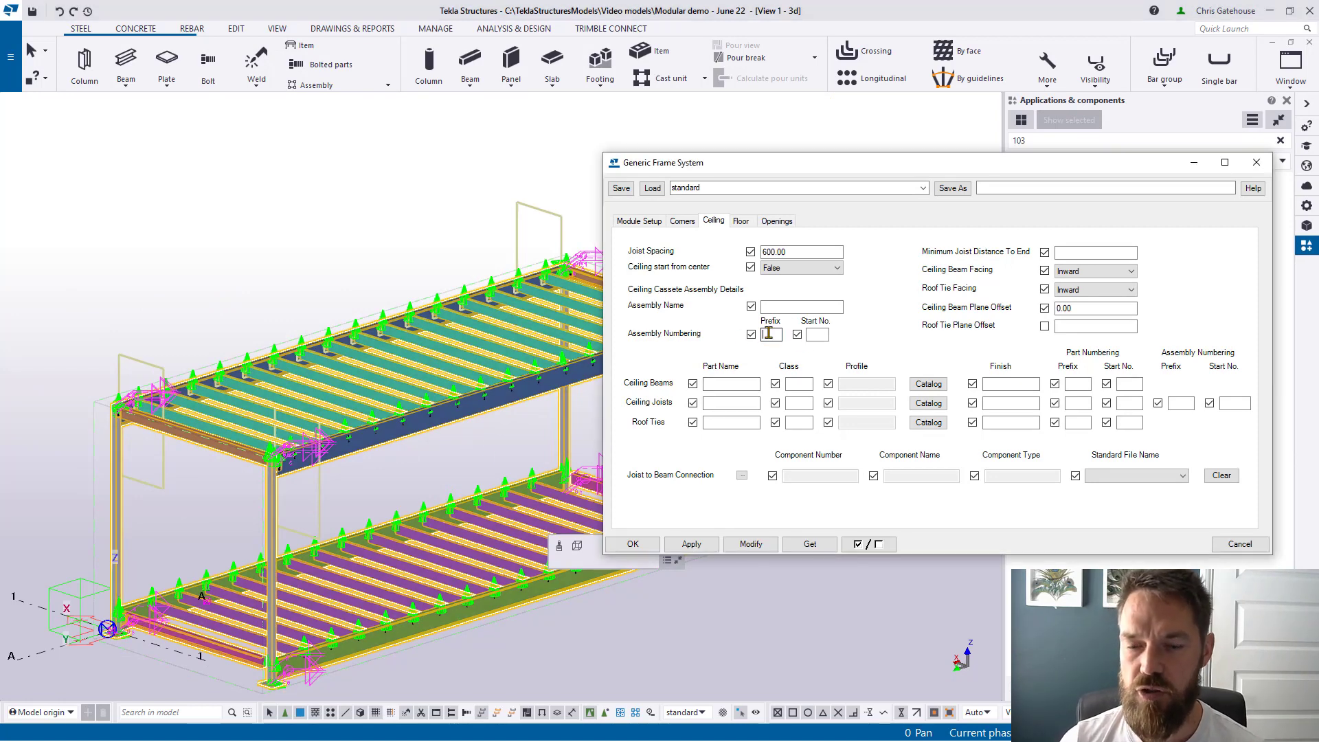
{"action": "left_click", "coordinate": [780, 308]}
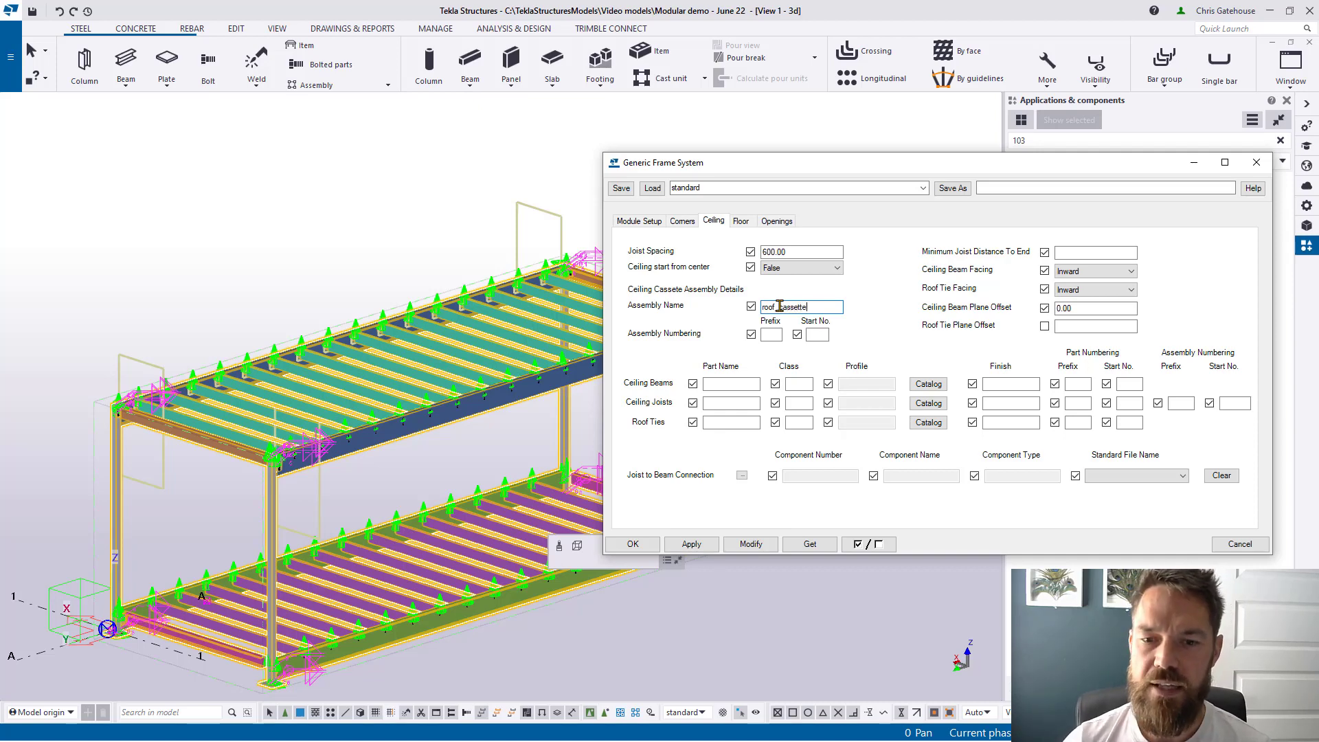
{"action": "left_click", "coordinate": [771, 335]}
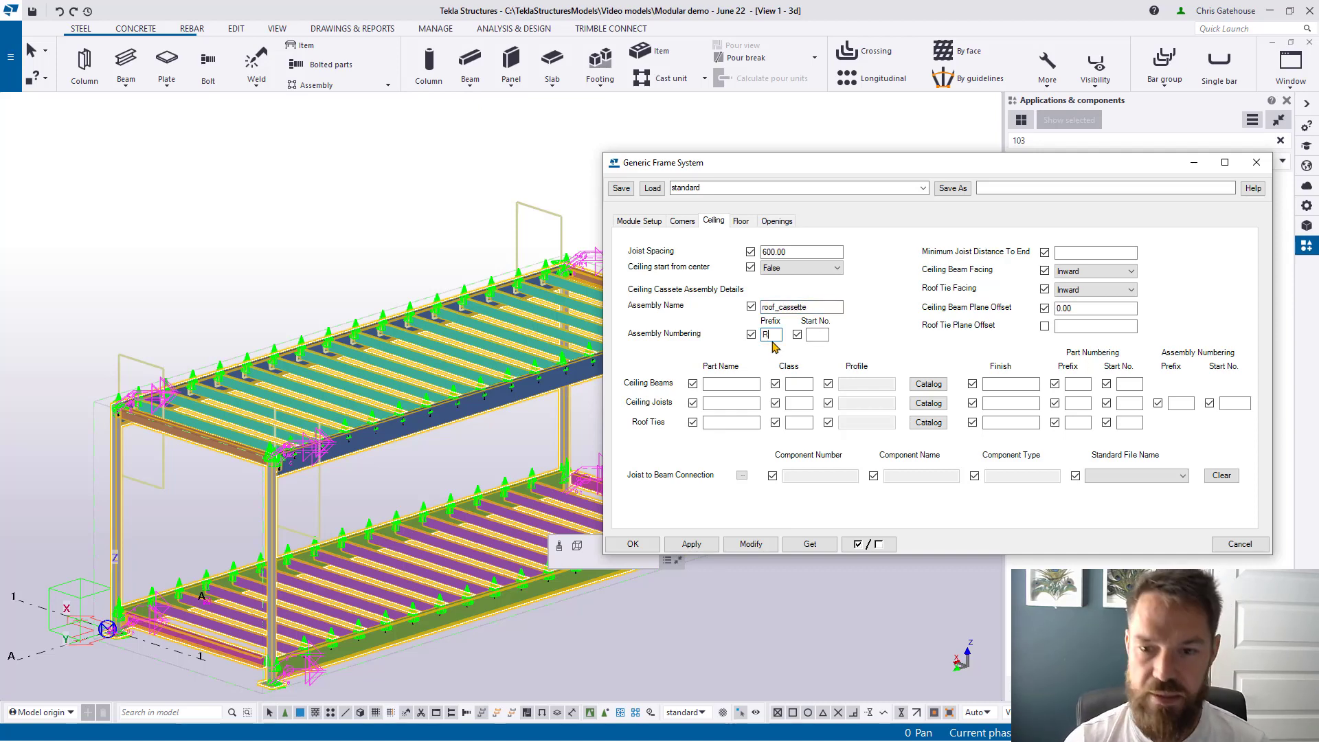
{"action": "left_click", "coordinate": [824, 336]}
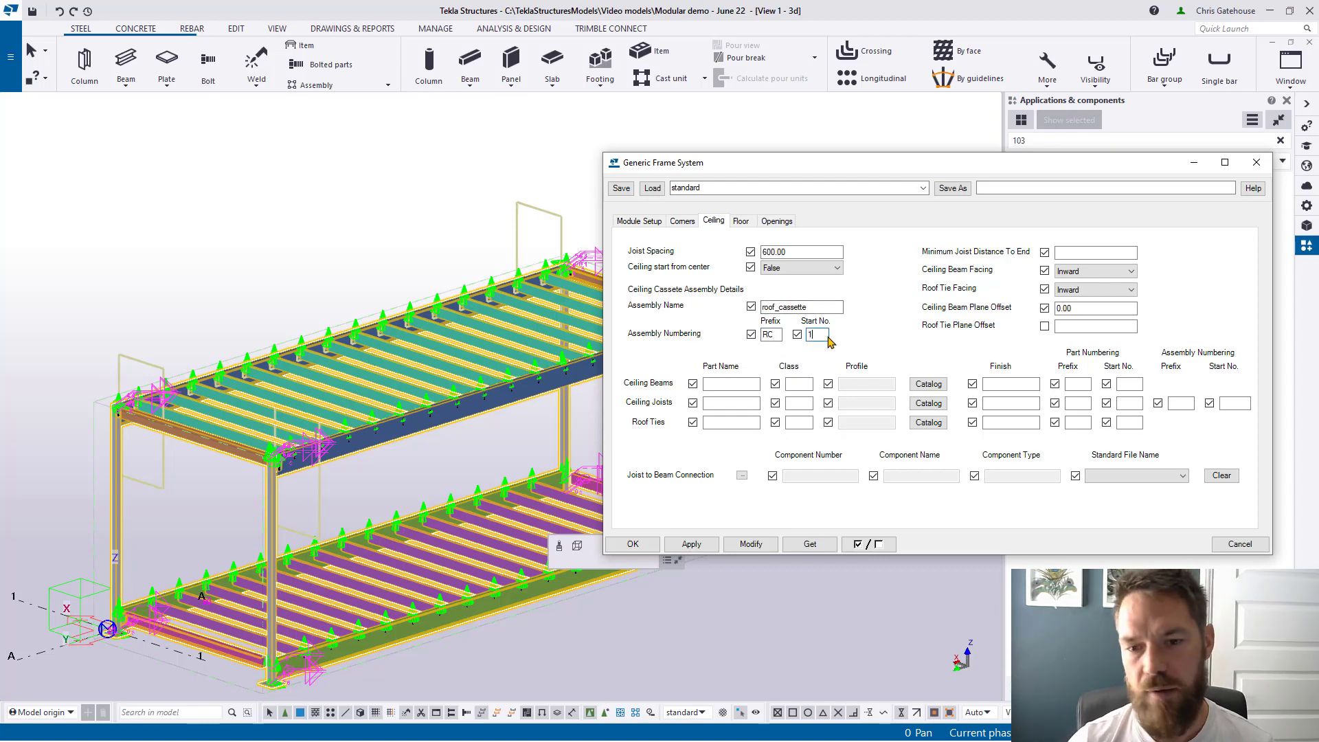
{"action": "left_click", "coordinate": [750, 545]}
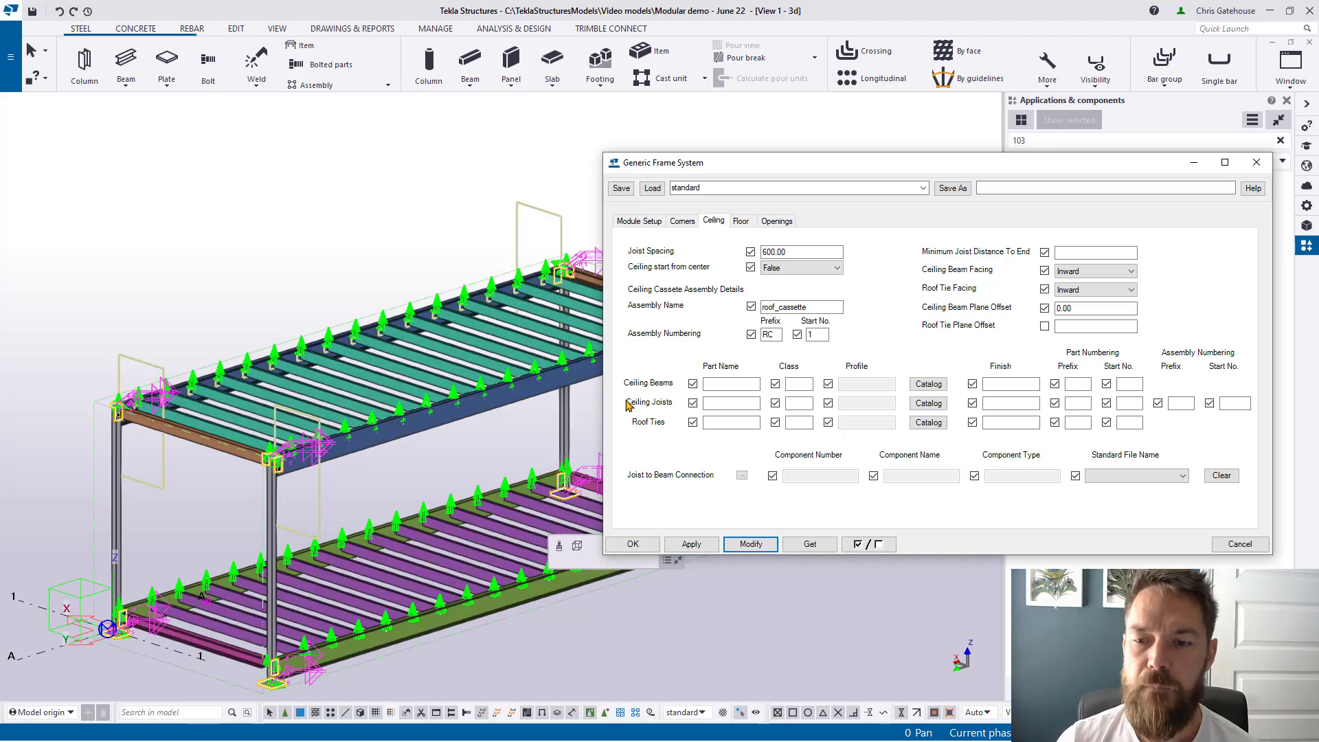
{"action": "middle_click_drag", "start_coordinate": [414, 383], "coordinate": [346, 374]}
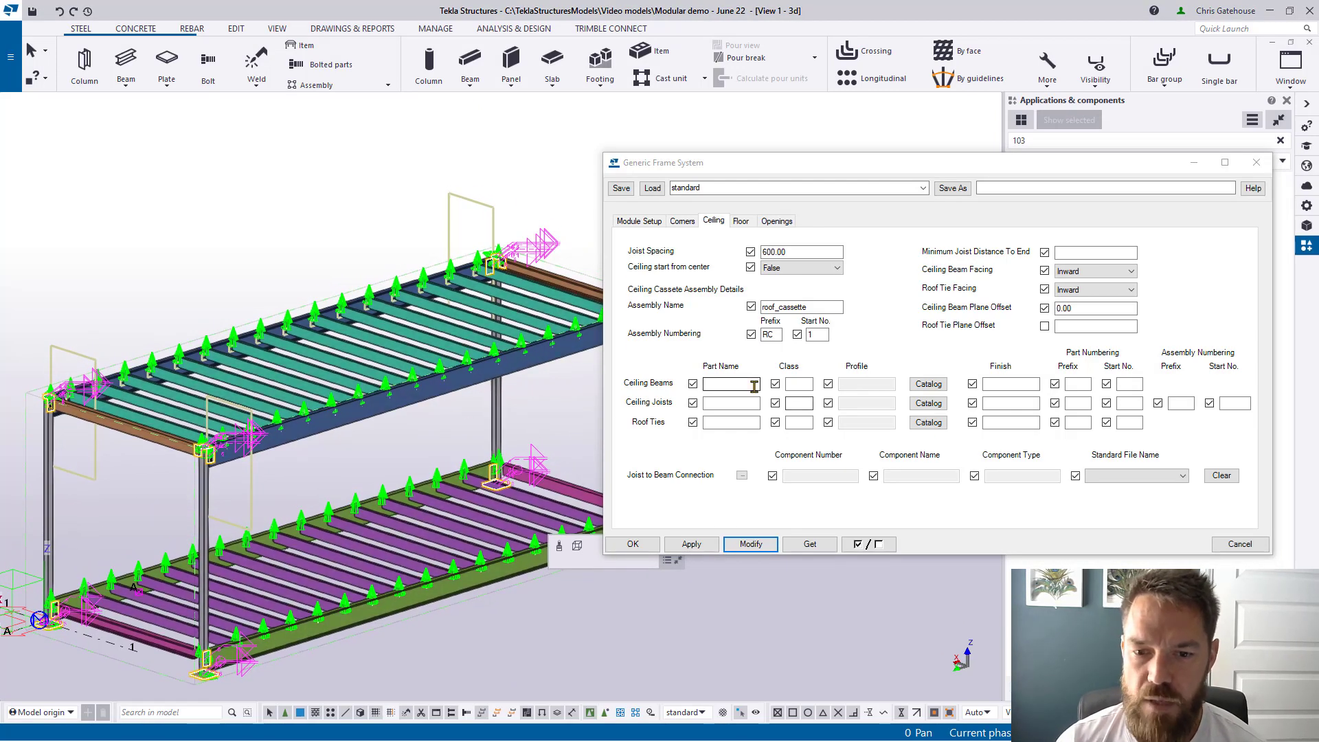
{"action": "scroll", "coordinate": [274, 336], "scroll_direction": "up", "scroll_amount": 2}
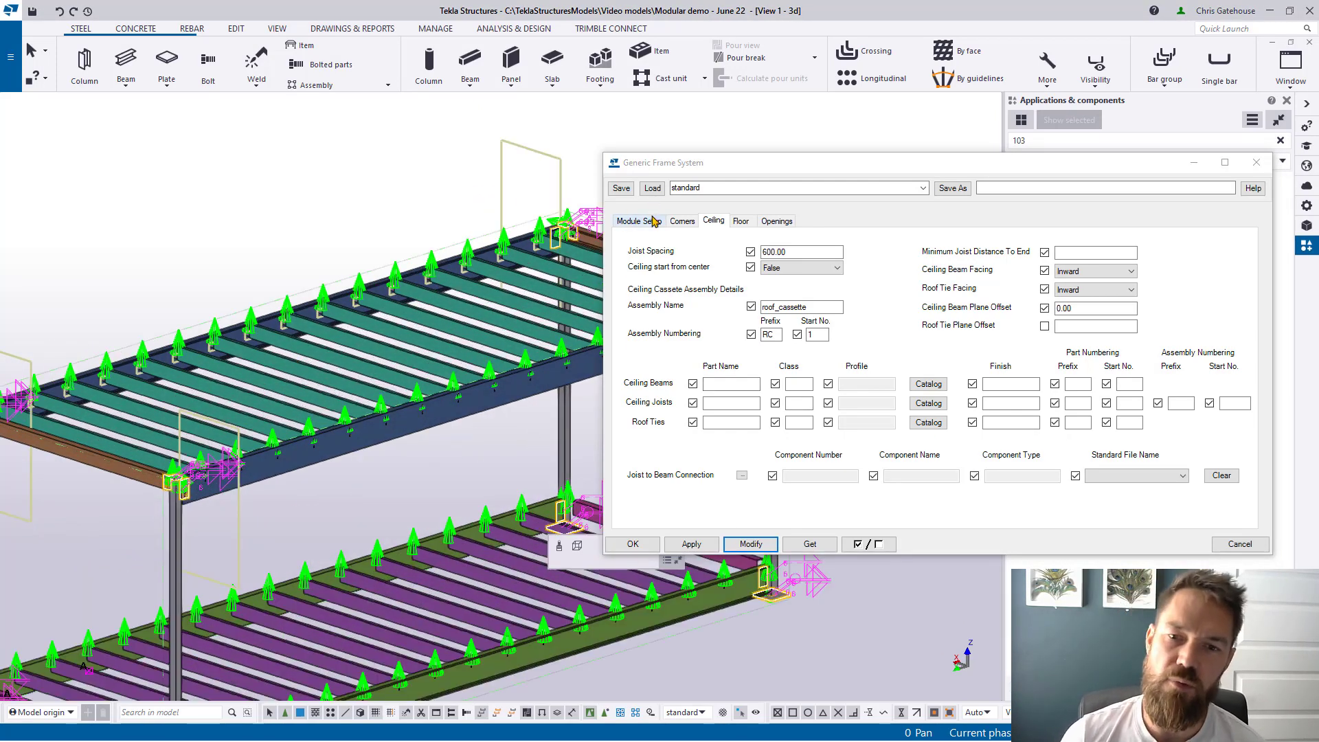
{"action": "left_click", "coordinate": [651, 218]}
Step: Back on the Ceiling tab, zoom to a joist connection and confirm prefix RC, start number 1
{"action": "left_click", "coordinate": [713, 221]}
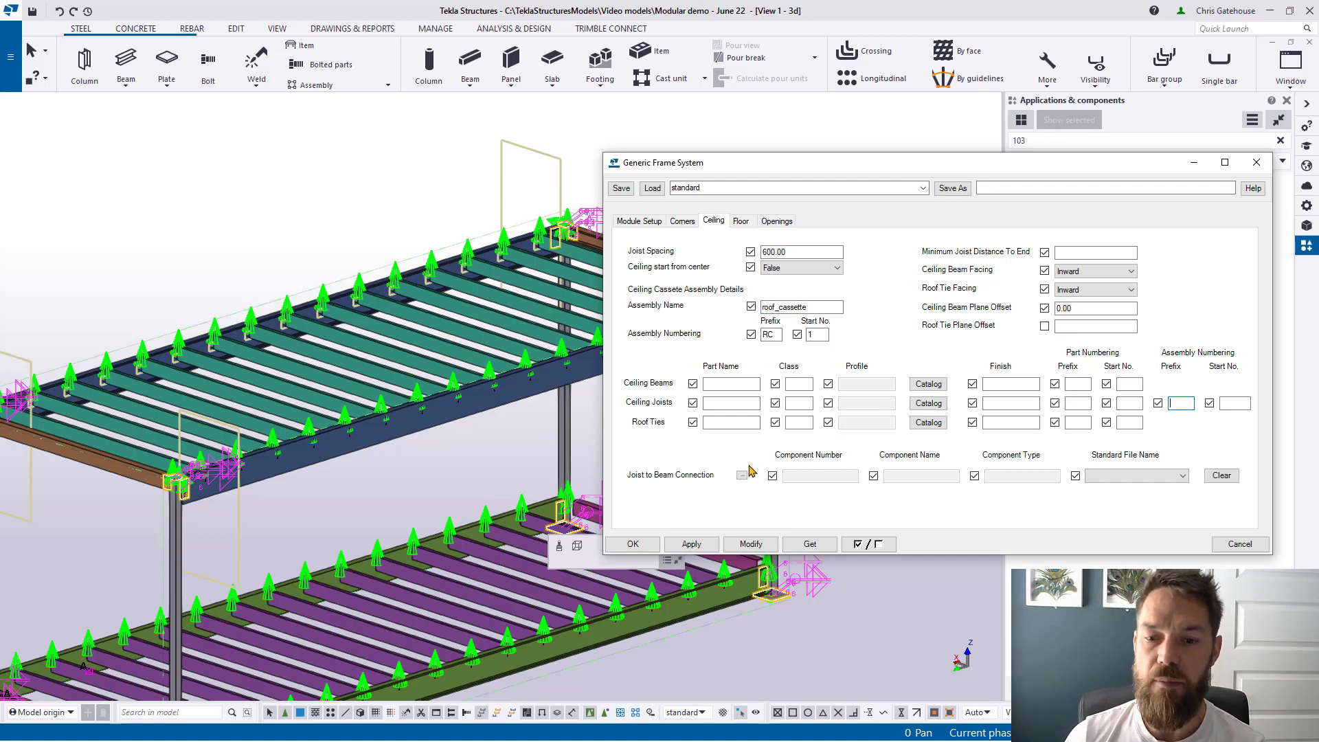
{"action": "scroll", "coordinate": [177, 450], "scroll_direction": "up", "scroll_amount": 8}
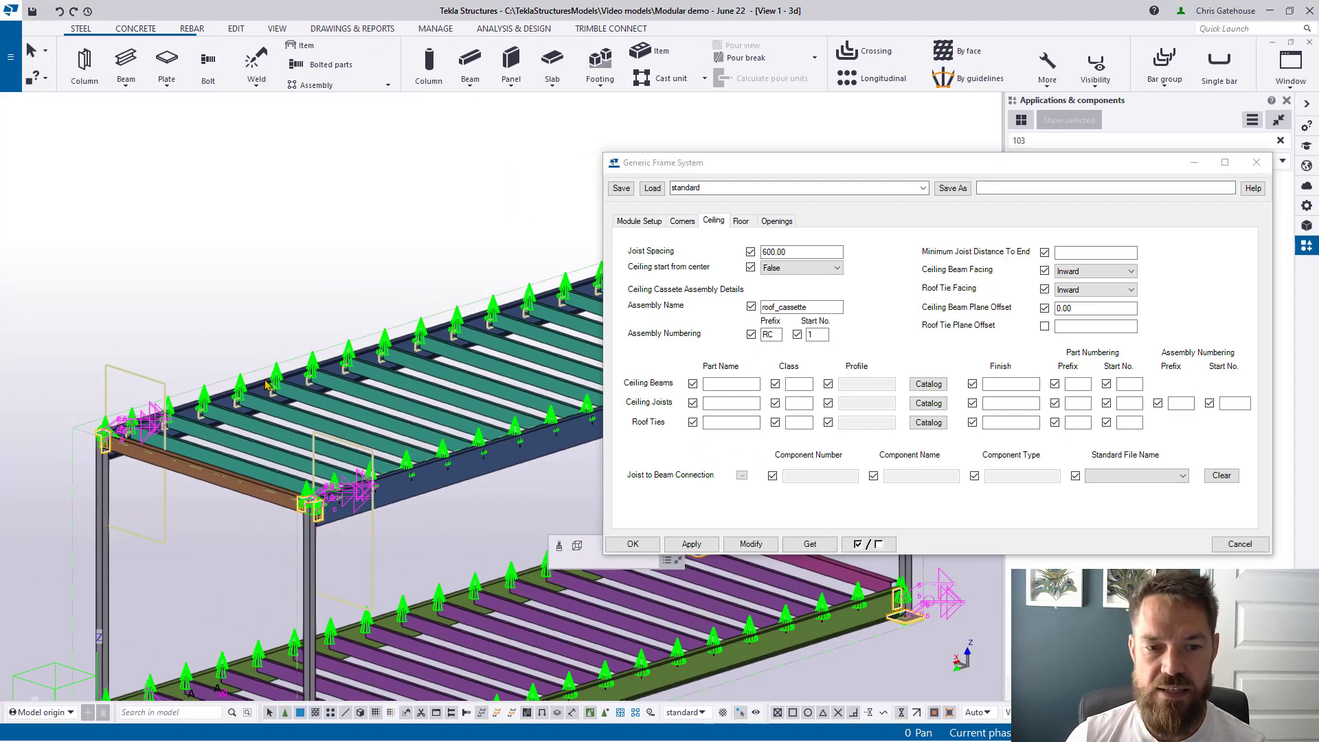
{"action": "scroll", "coordinate": [219, 434], "scroll_direction": "up", "scroll_amount": 1}
{"action": "key", "text": "v"}
{"action": "left_click", "coordinate": [221, 422]}
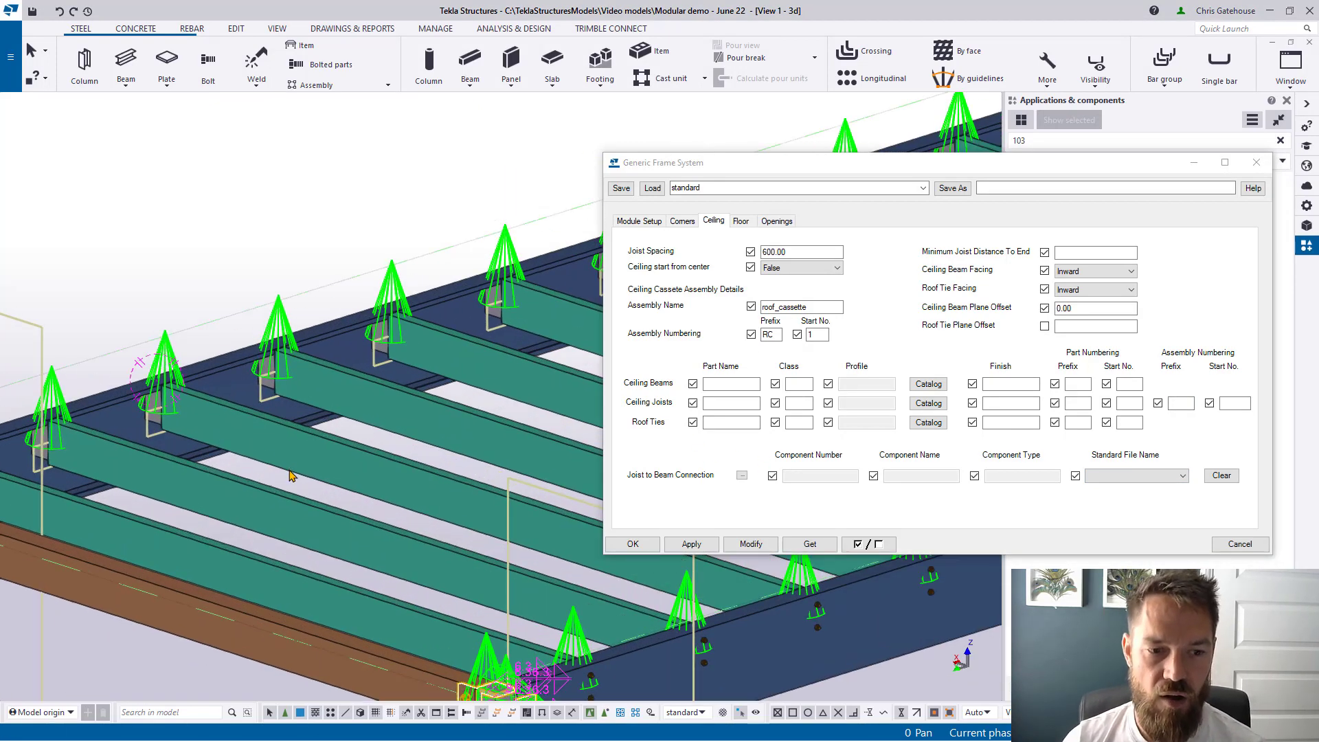
{"action": "middle_click_drag", "start_coordinate": [291, 475], "coordinate": [365, 362], "text": "ctrl"}
{"action": "scroll", "coordinate": [365, 362], "scroll_direction": "up", "scroll_amount": 5}
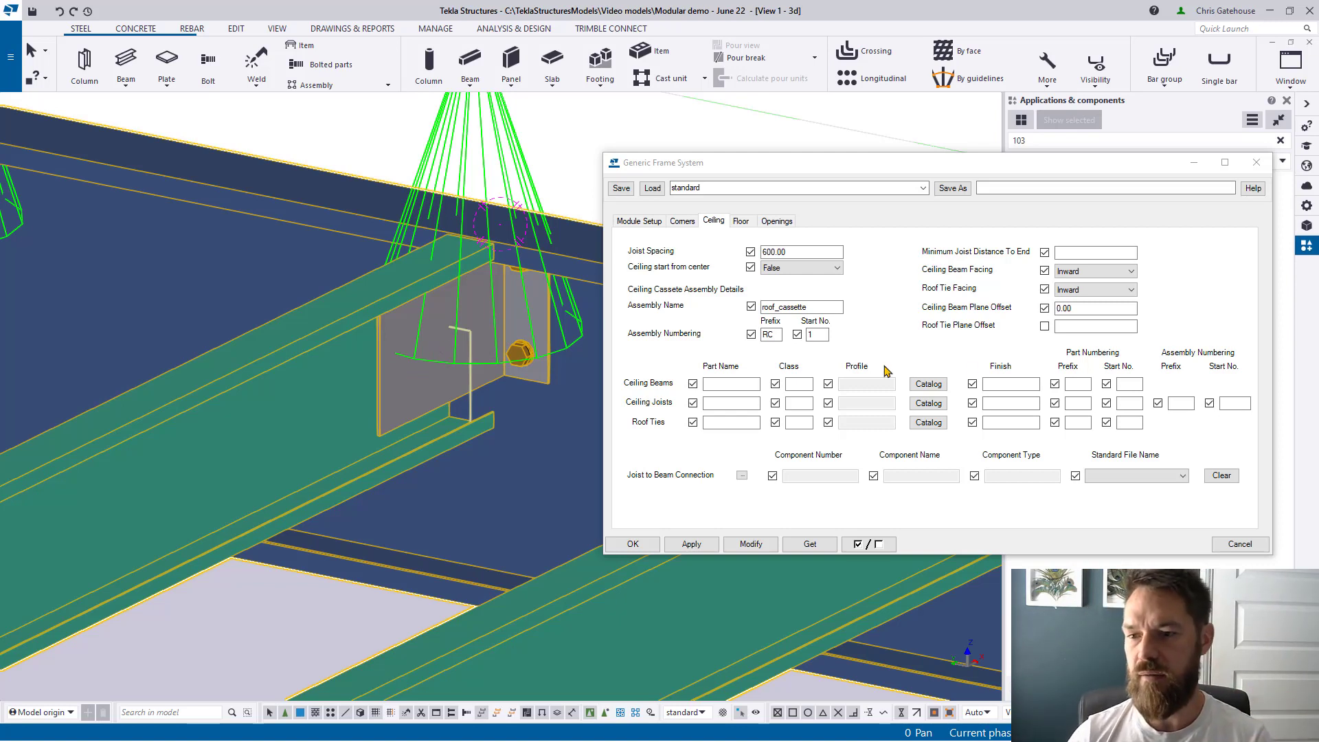
{"action": "left_click", "coordinate": [1191, 403]}
{"action": "left_click", "coordinate": [1234, 403]}
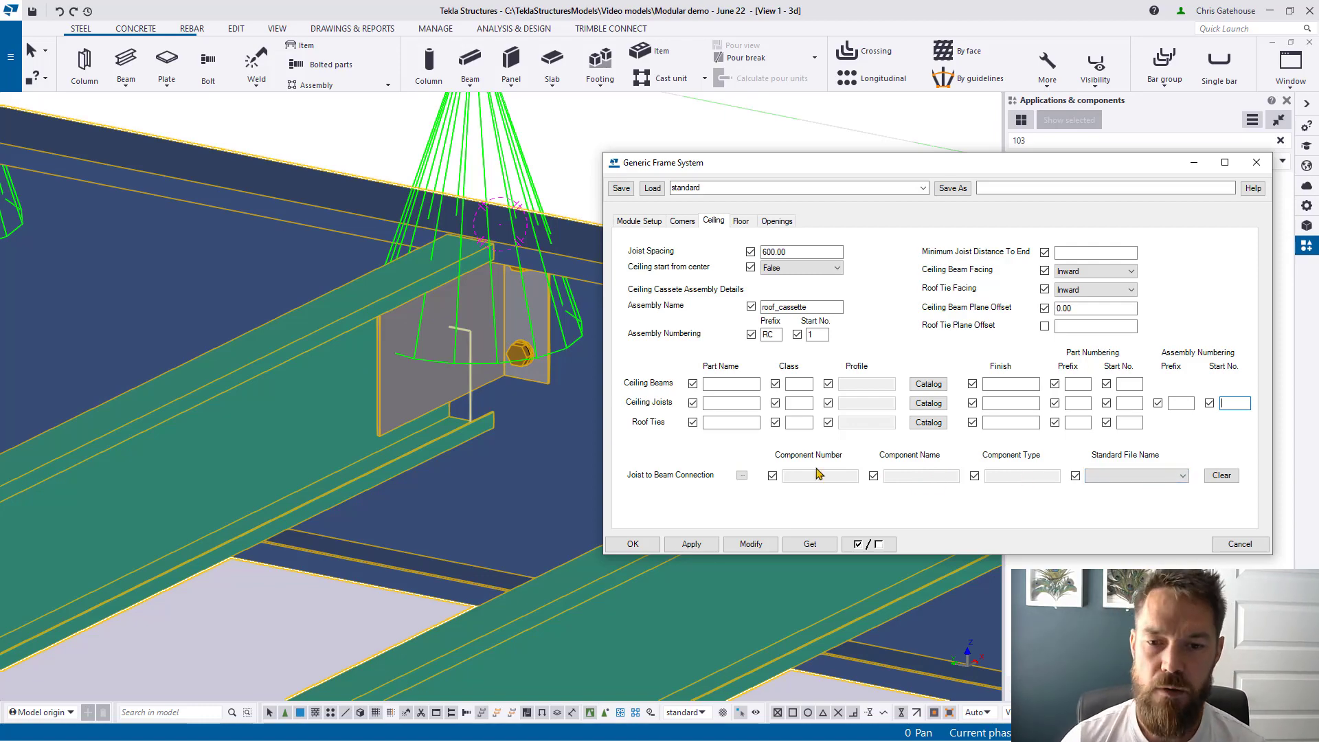
Step: Give the floor 600 joist spacing with Floor start from center False and update the module
{"action": "scroll", "coordinate": [422, 414], "scroll_direction": "down", "scroll_amount": 10}
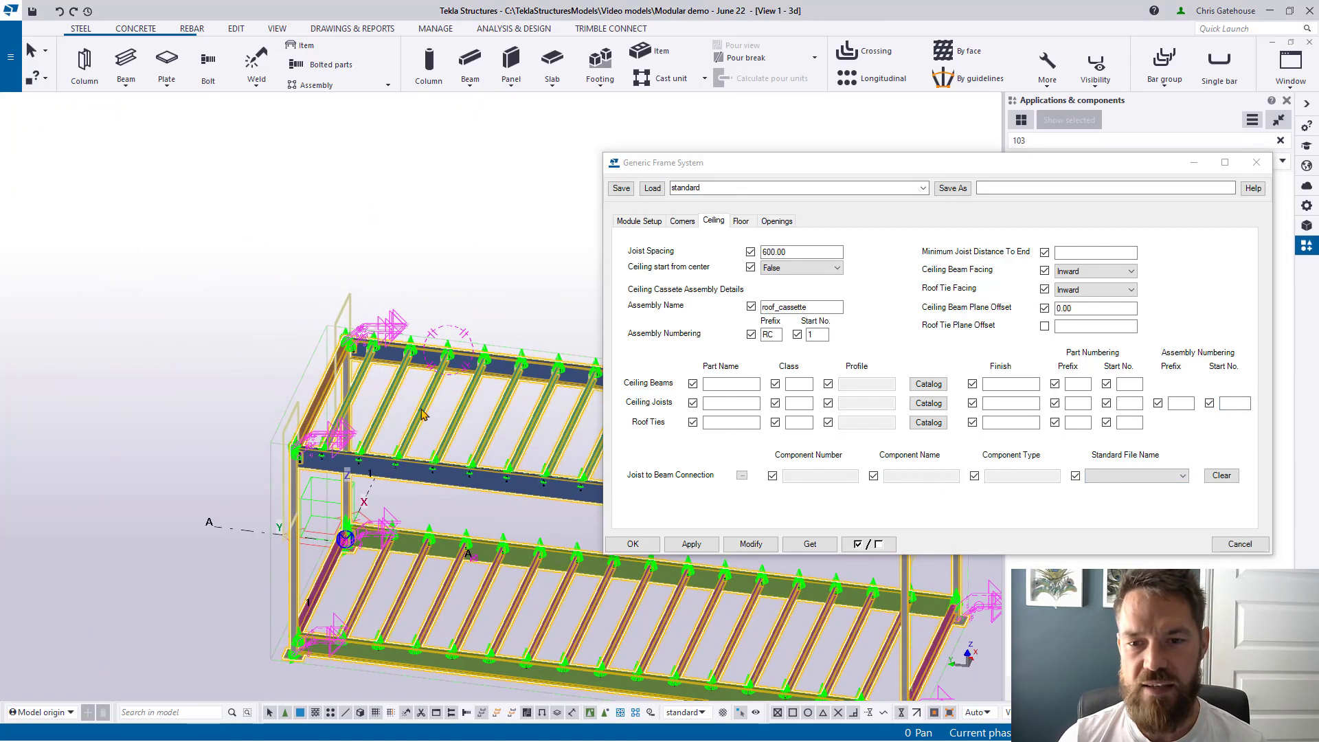
{"action": "left_click", "coordinate": [740, 222]}
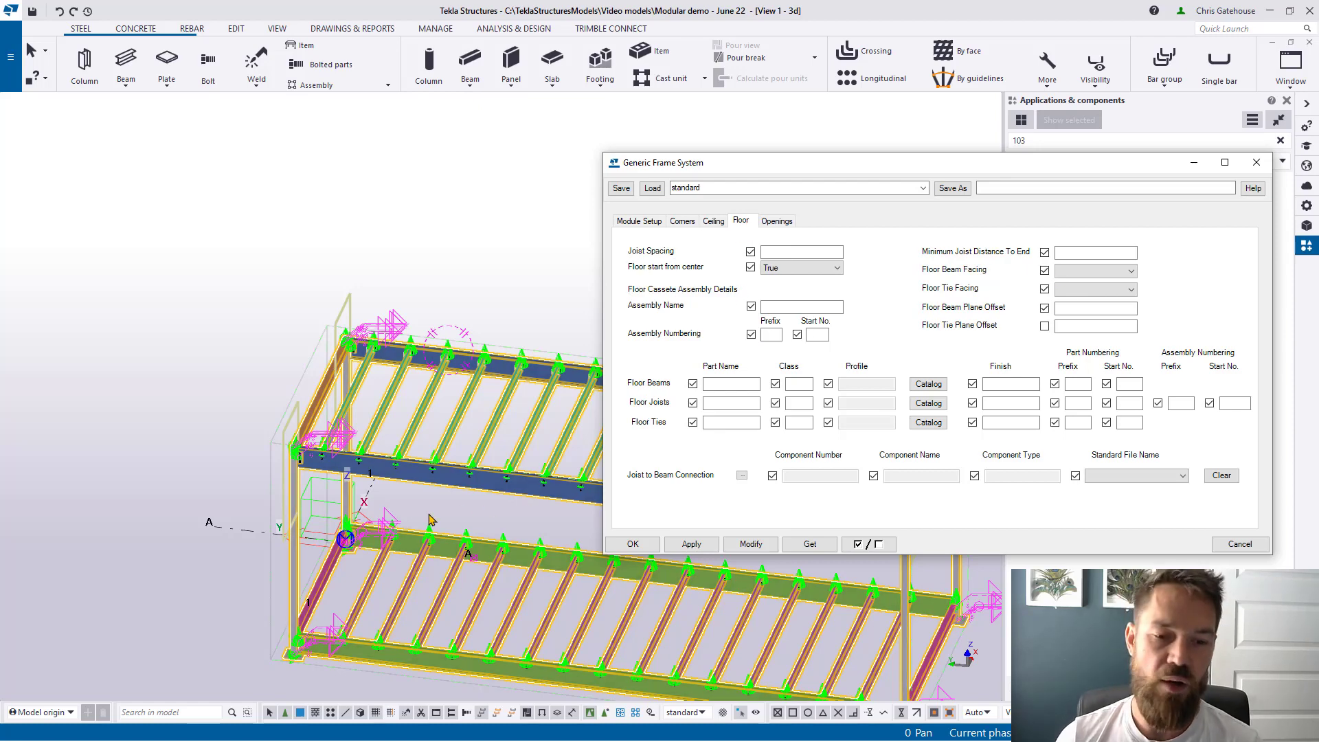
{"action": "middle_click_drag", "start_coordinate": [430, 520], "coordinate": [365, 501]}
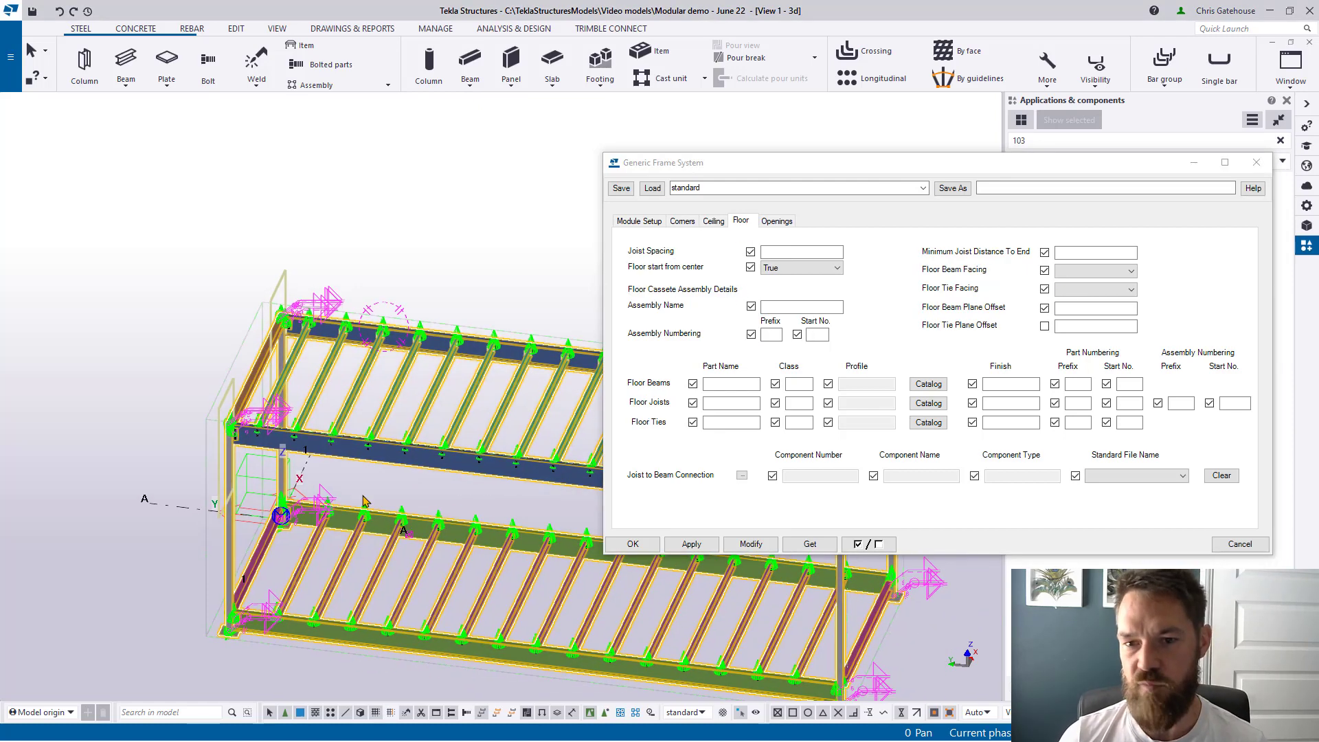
{"action": "left_click", "coordinate": [800, 253]}
{"action": "type", "text": "600"}
{"action": "left_click", "coordinate": [802, 268]}
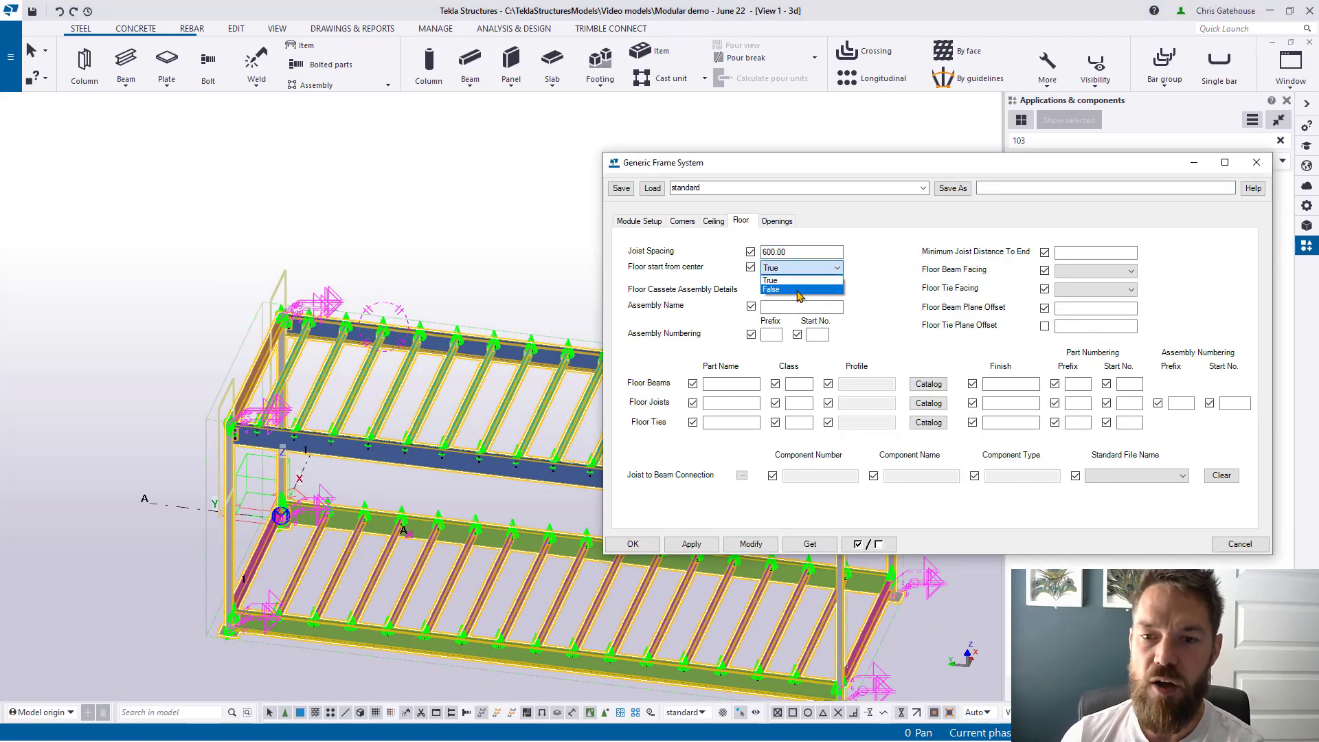
{"action": "left_click", "coordinate": [796, 292]}
{"action": "left_click", "coordinate": [749, 546]}
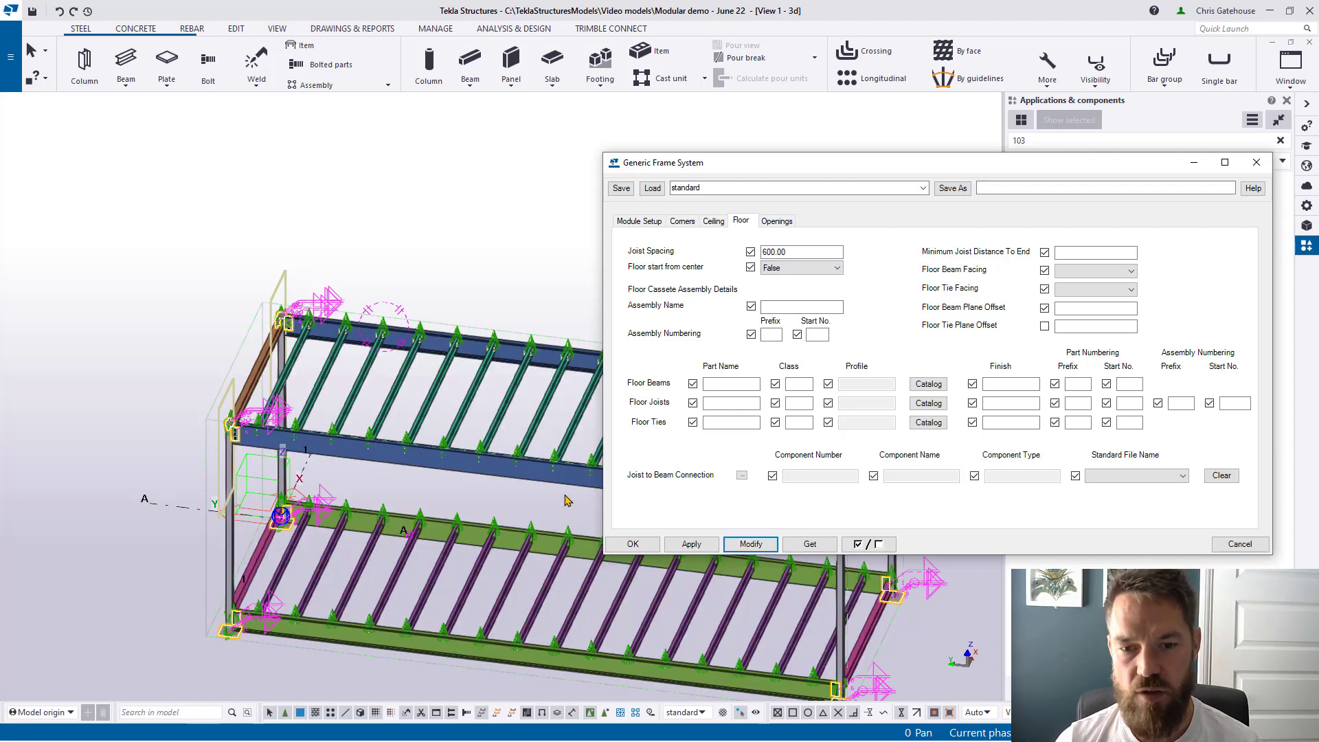
Step: Name the floor cassette assembly floor_cassette, numbered FC from 1, apply it and close the settings
{"action": "scroll", "coordinate": [474, 520], "scroll_direction": "down", "scroll_amount": 2}
{"action": "middle_click_drag", "start_coordinate": [446, 520], "coordinate": [488, 524], "text": "ctrl"}
{"action": "left_click", "coordinate": [827, 306]}
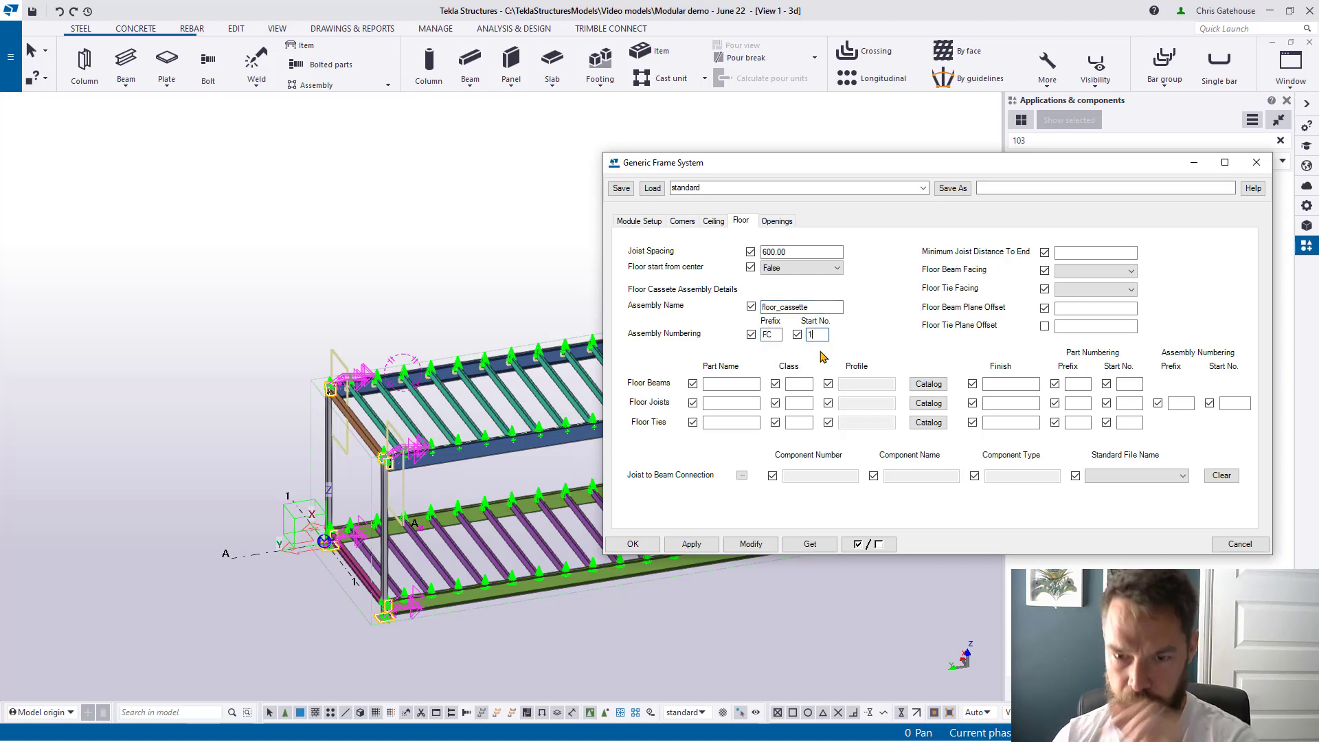
{"action": "left_click", "coordinate": [749, 543]}
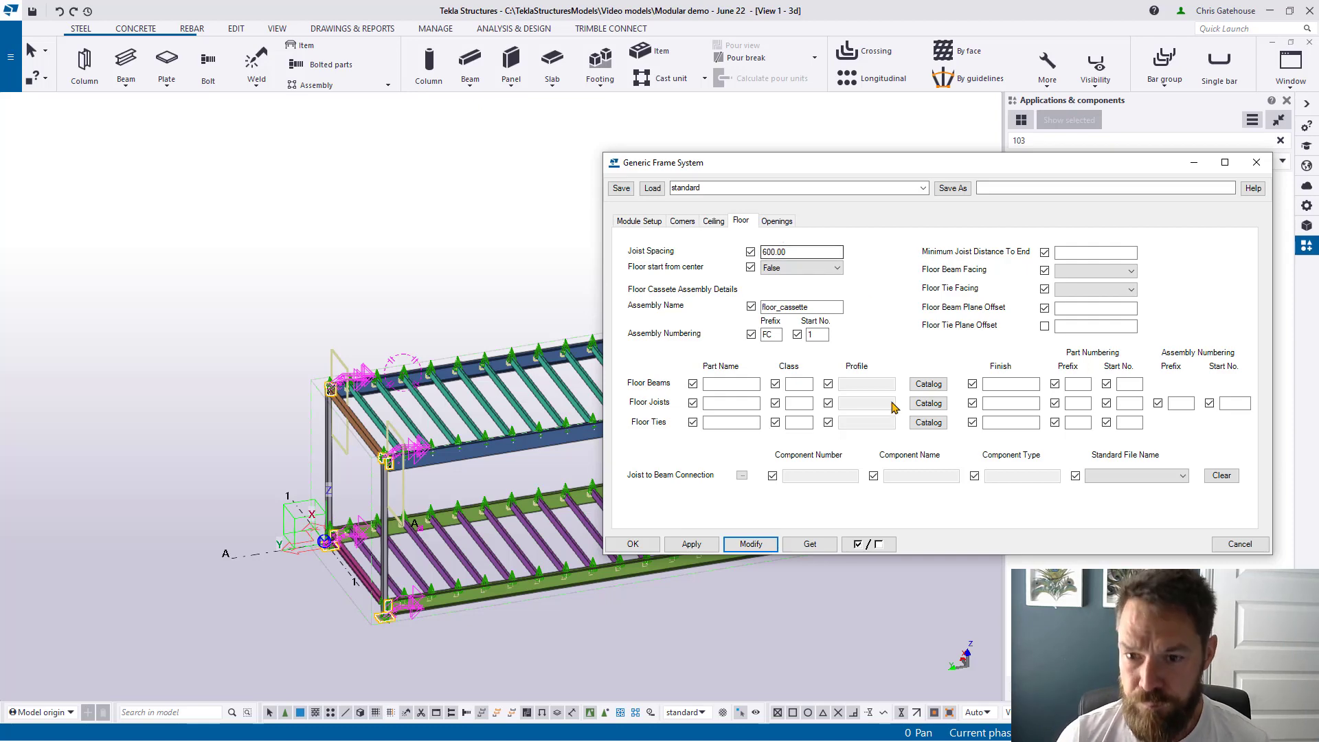
{"action": "left_click", "coordinate": [643, 547]}
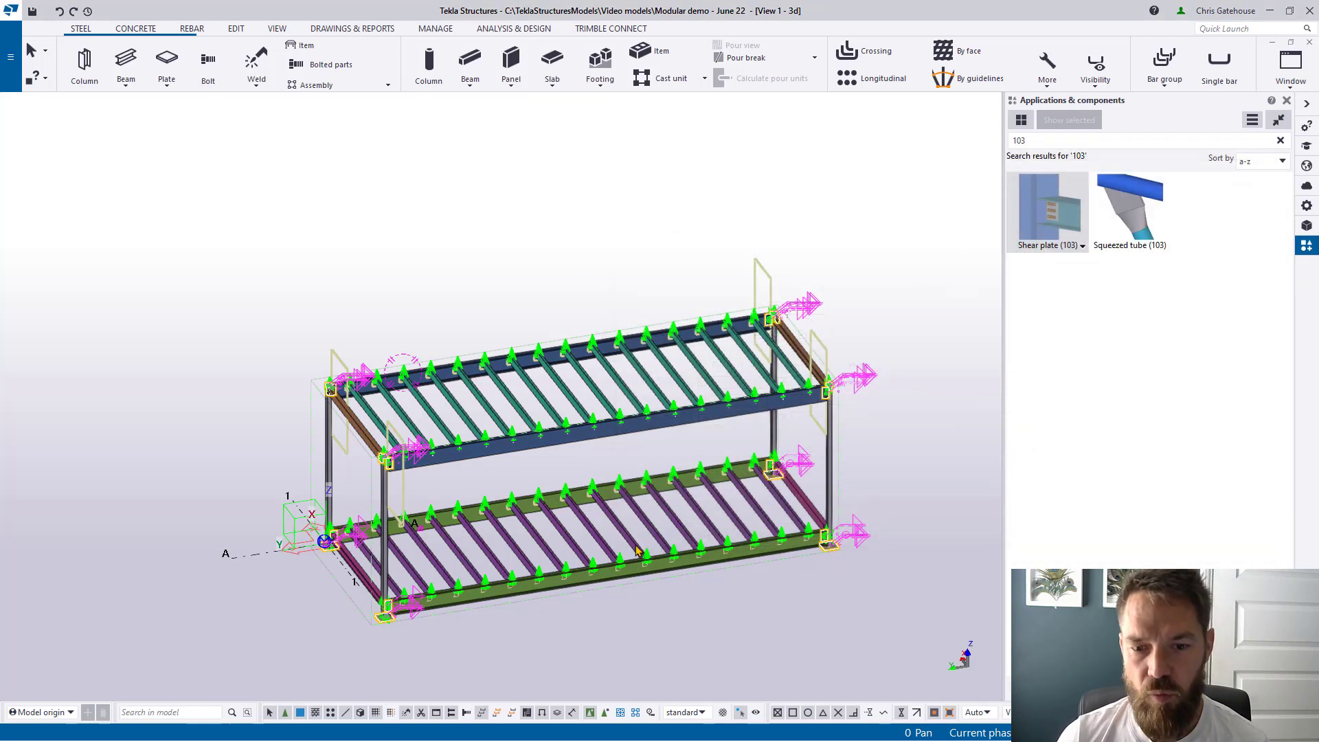
Step: Redraw the view without component symbols and clear the '103' catalog search to list all tools
{"action": "middle_click_drag", "start_coordinate": [637, 549], "coordinate": [752, 486]}
{"action": "right_click", "coordinate": [908, 399]}
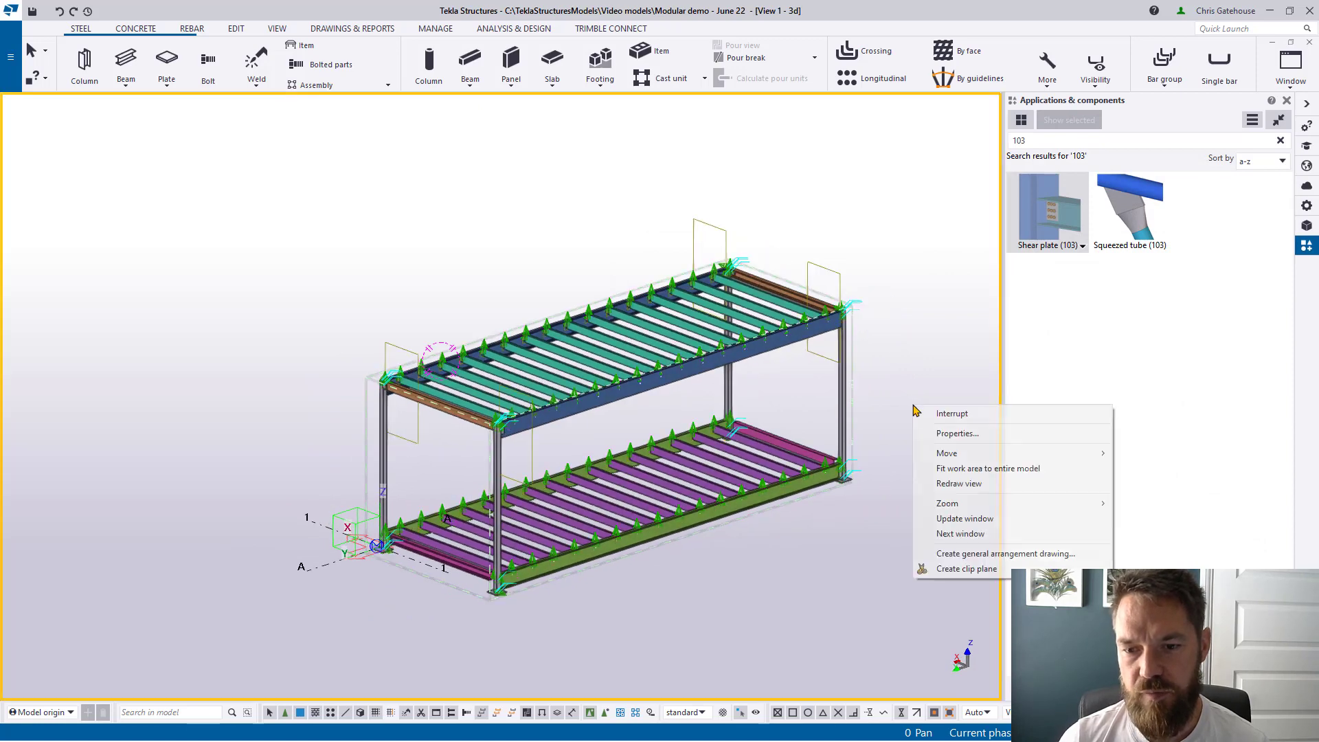
{"action": "left_click", "coordinate": [941, 479]}
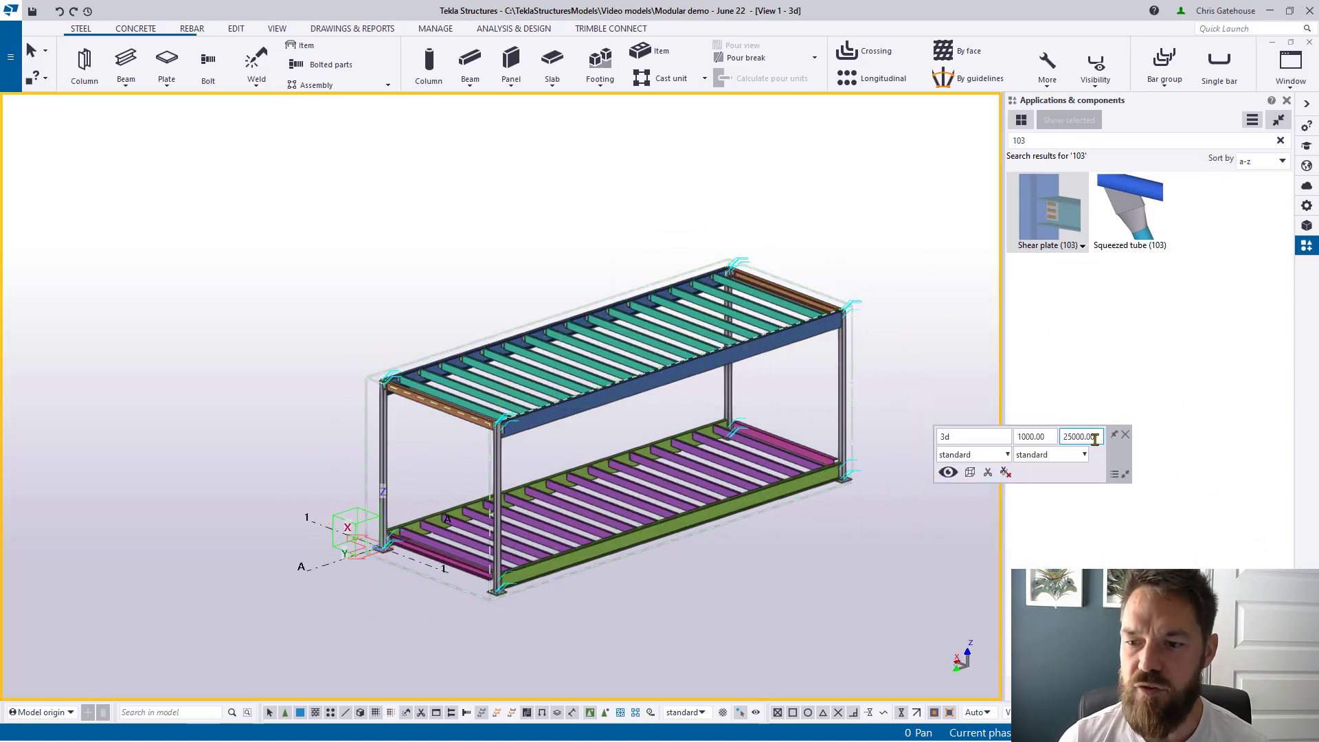
{"action": "middle_click_drag", "start_coordinate": [701, 436], "coordinate": [599, 364]}
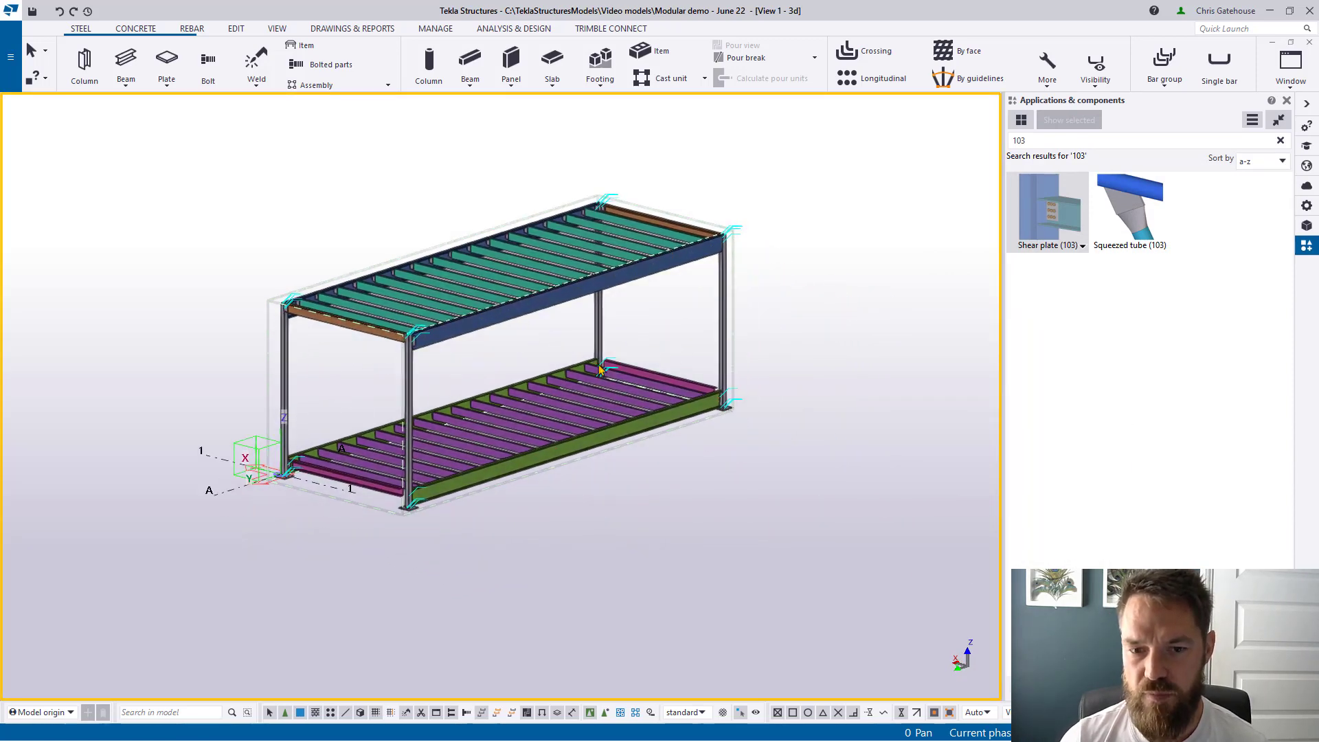
{"action": "scroll", "coordinate": [599, 366], "scroll_direction": "up", "scroll_amount": 3}
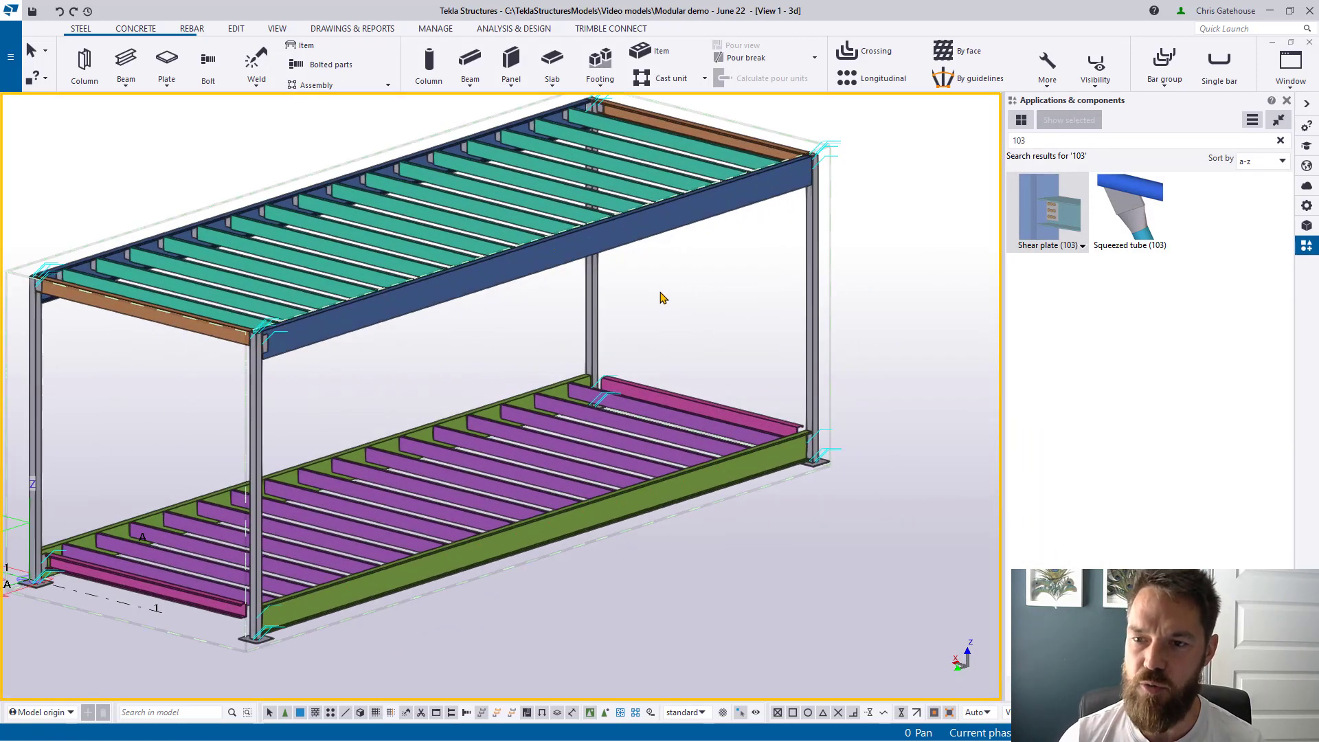
{"action": "left_click", "coordinate": [1280, 140]}
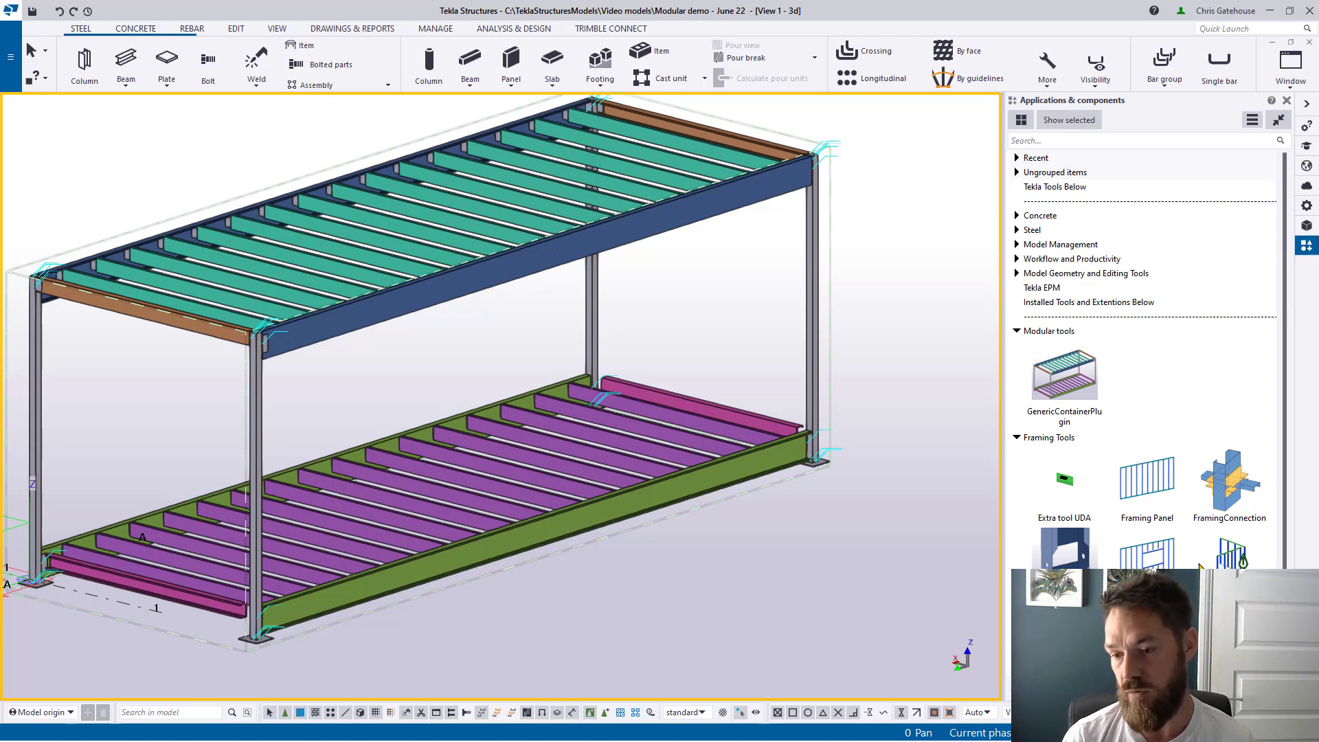
Step: Create a 9780 mm Framing Panel by picking two points along the lower floor's long edge
{"action": "double_click", "coordinate": [1154, 483]}
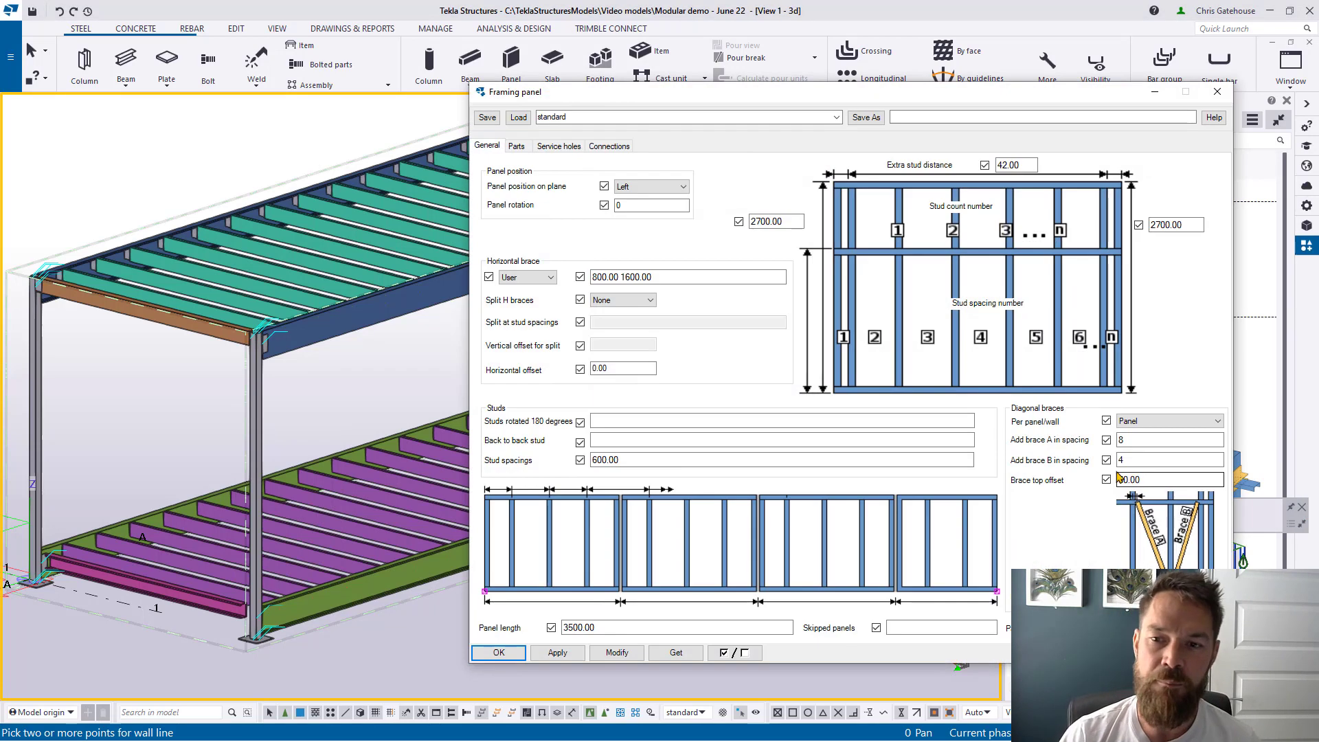
{"action": "scroll", "coordinate": [309, 412], "scroll_direction": "down", "scroll_amount": 2}
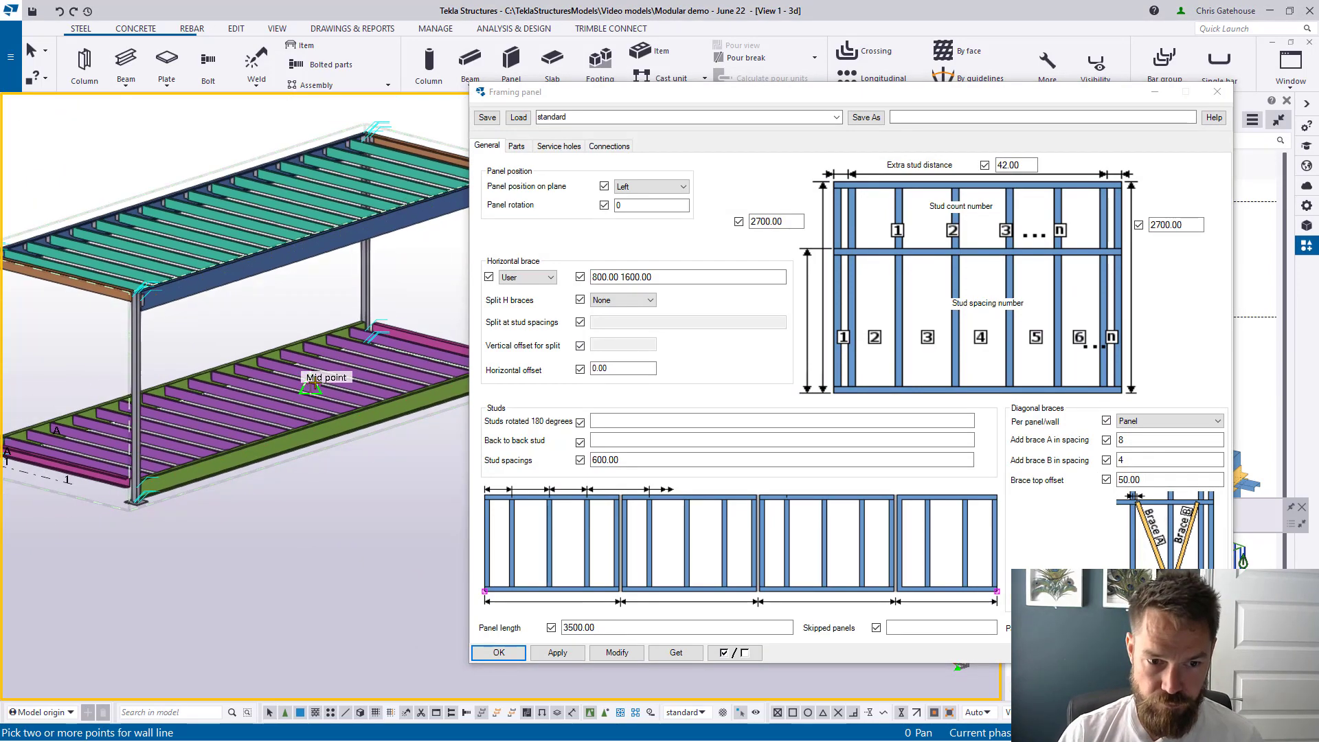
{"action": "scroll", "coordinate": [313, 386], "scroll_direction": "up", "scroll_amount": 8}
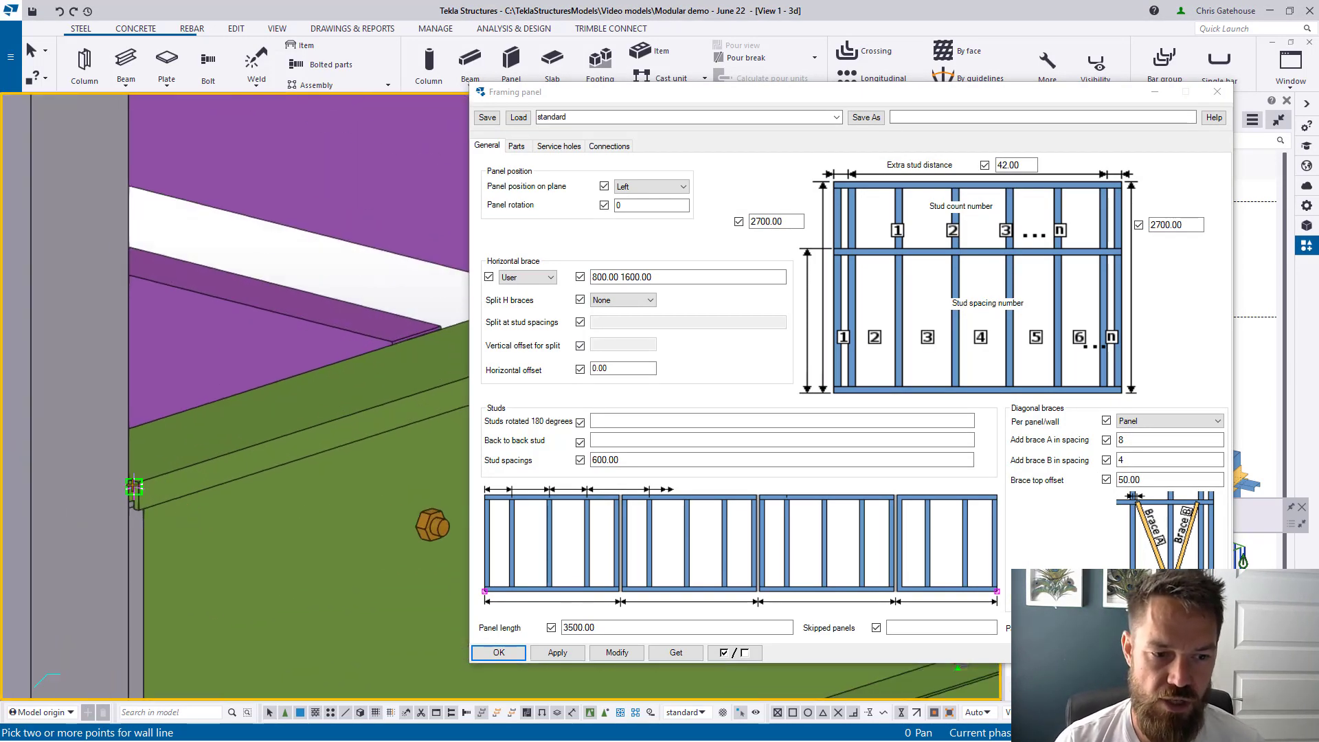
{"action": "left_click", "coordinate": [138, 482]}
{"action": "scroll", "coordinate": [138, 482], "scroll_direction": "down", "scroll_amount": 5}
{"action": "scroll", "coordinate": [380, 457], "scroll_direction": "up", "scroll_amount": 5}
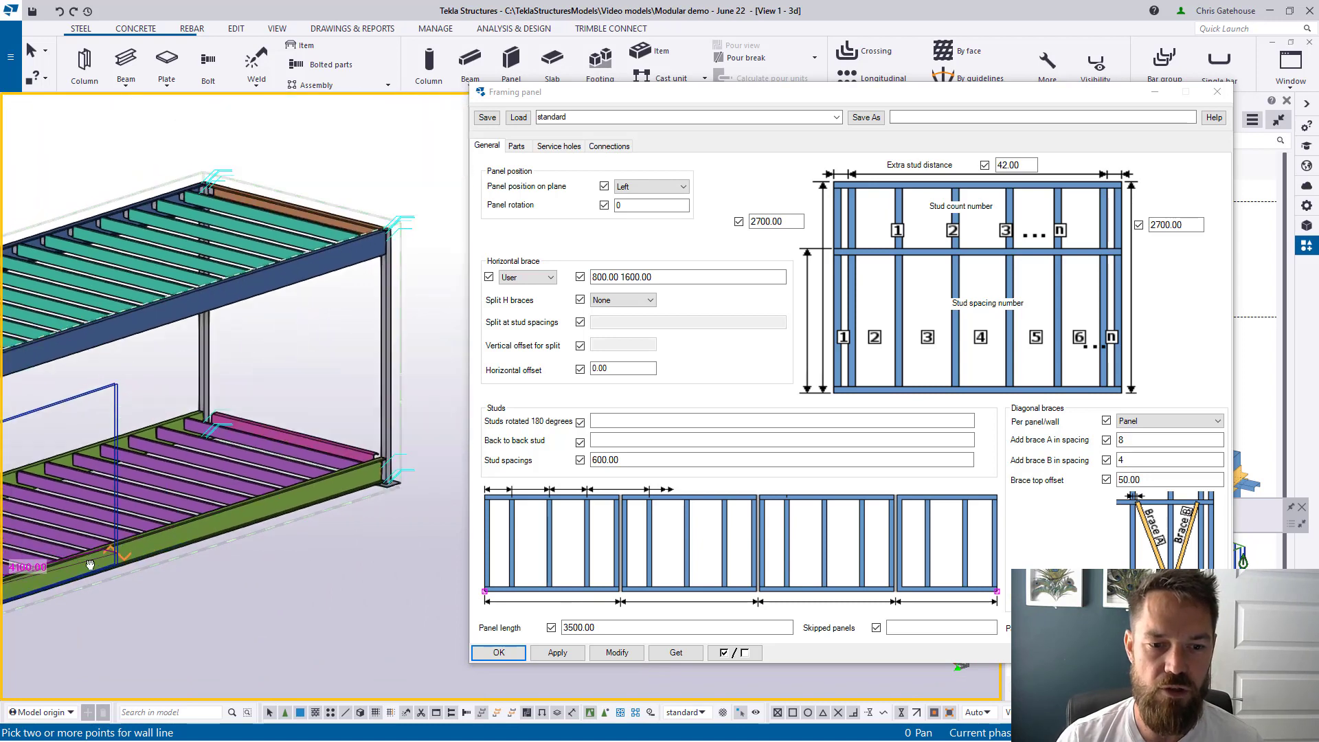
{"action": "scroll", "coordinate": [380, 457], "scroll_direction": "up", "scroll_amount": 5}
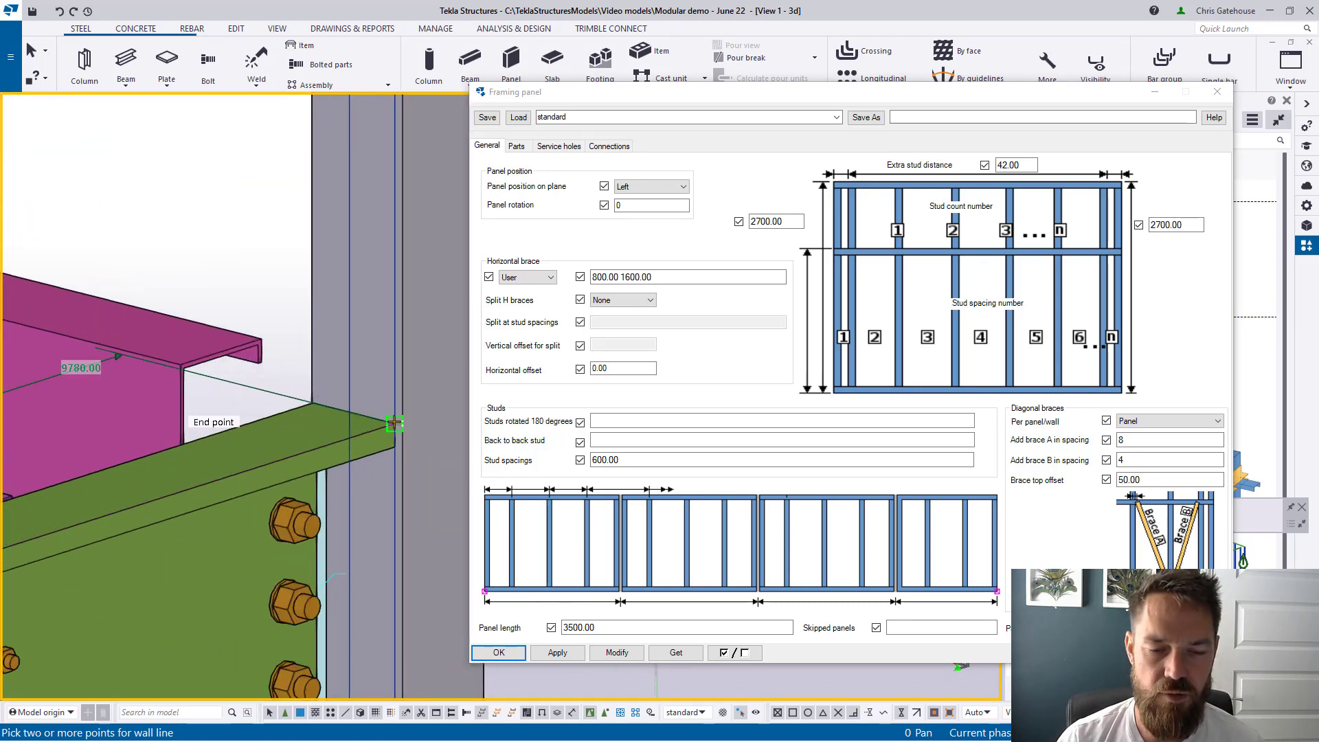
{"action": "left_click", "coordinate": [393, 424]}
{"action": "middle_click", "coordinate": [402, 682]}
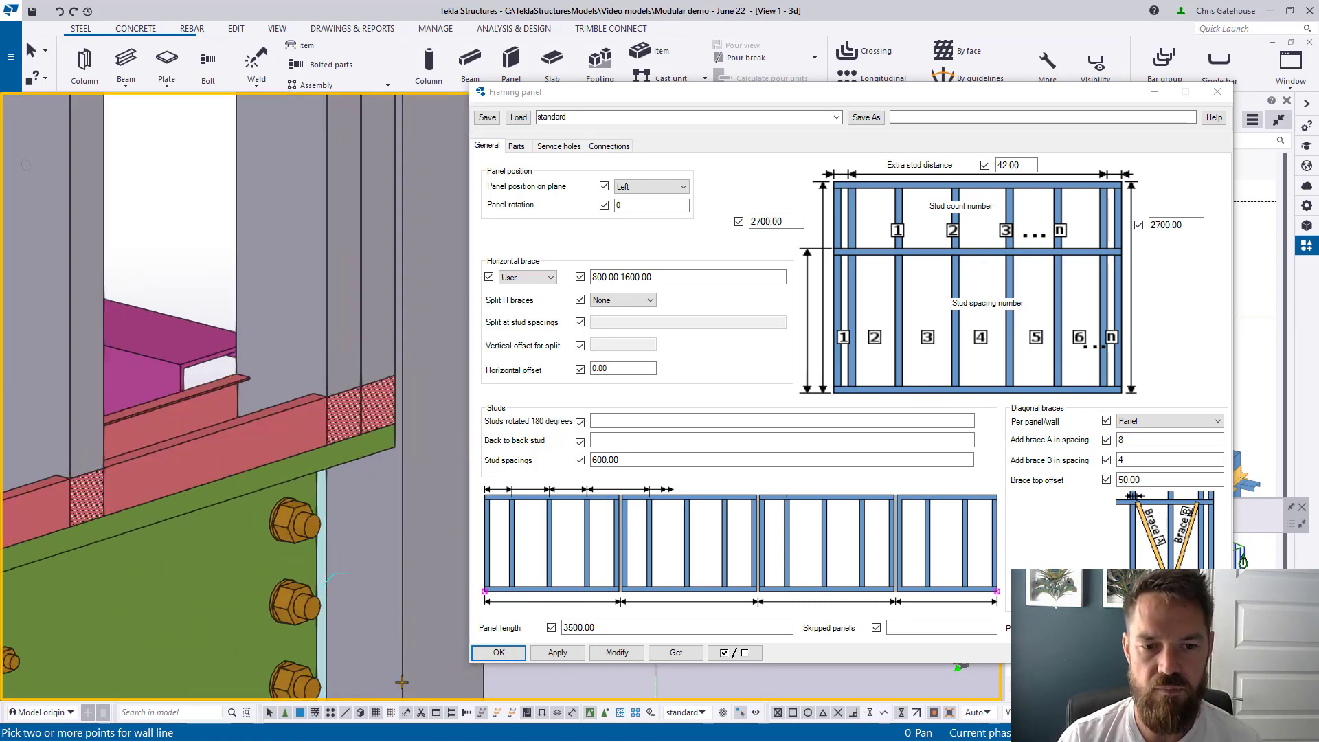
Step: Close the panel settings, end the picking command, and select the new framing panel
{"action": "left_click", "coordinate": [1218, 92]}
{"action": "scroll", "coordinate": [728, 391], "scroll_direction": "down", "scroll_amount": 6}
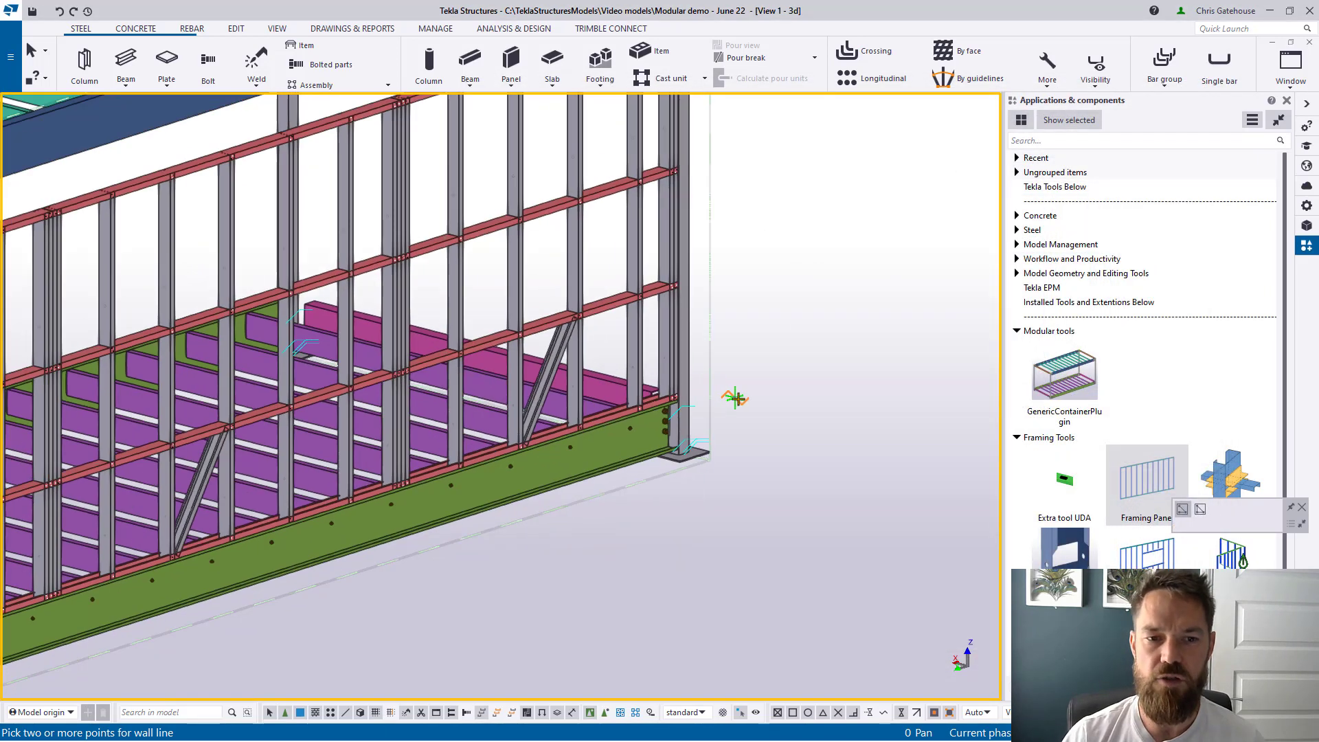
{"action": "right_click", "coordinate": [762, 295]}
{"action": "left_click", "coordinate": [788, 306]}
{"action": "scroll", "coordinate": [577, 291], "scroll_direction": "down", "scroll_amount": 1}
{"action": "left_click", "coordinate": [577, 291]}
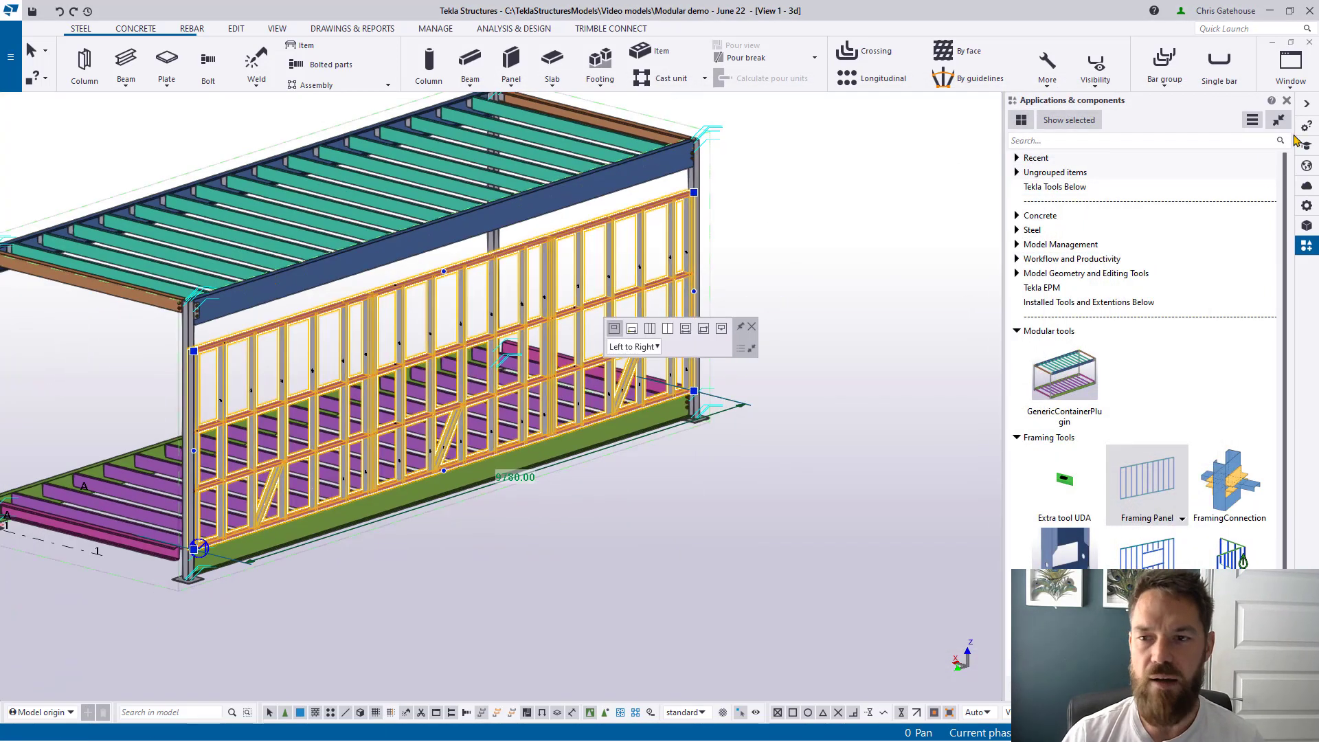
{"action": "left_click", "coordinate": [1290, 43]}
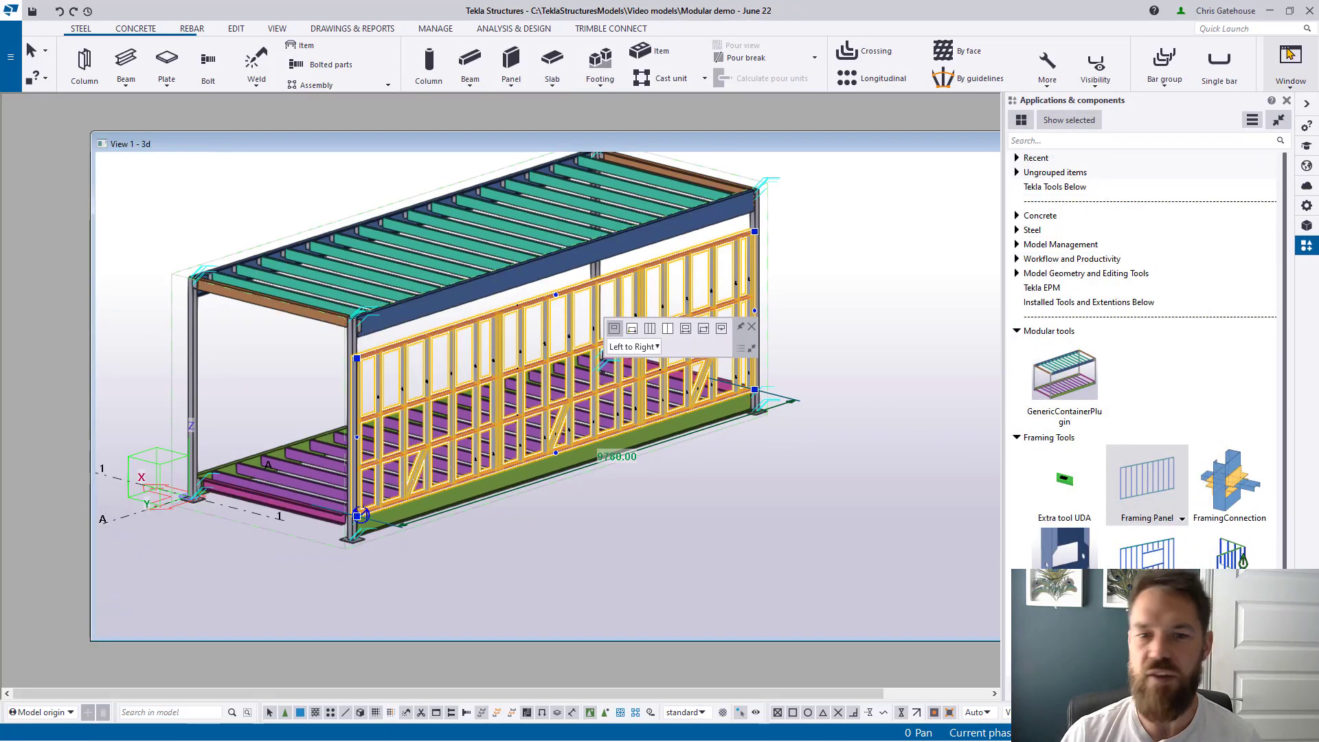
Step: Open the framing panel's default views and keep only an enlarged front view
{"action": "right_click", "coordinate": [692, 294]}
{"action": "mouse_move", "coordinate": [735, 546]}
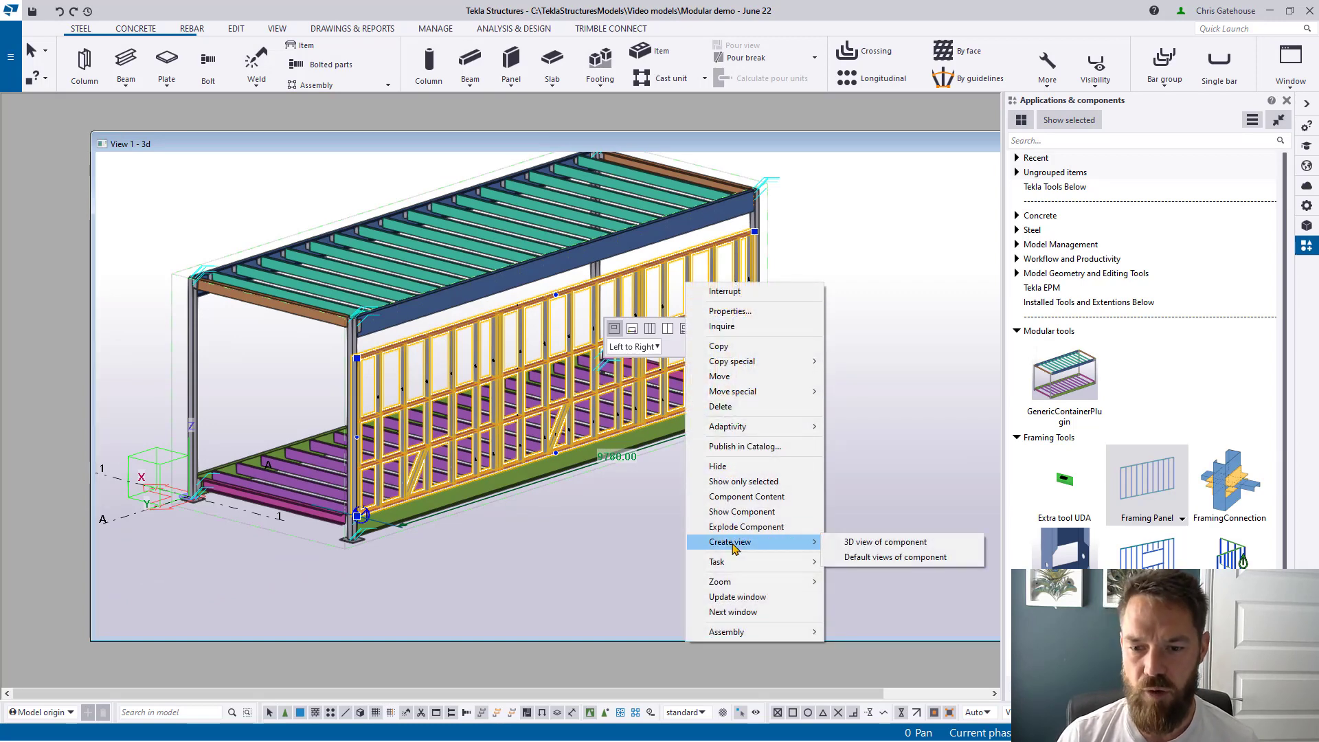
{"action": "left_click", "coordinate": [875, 559]}
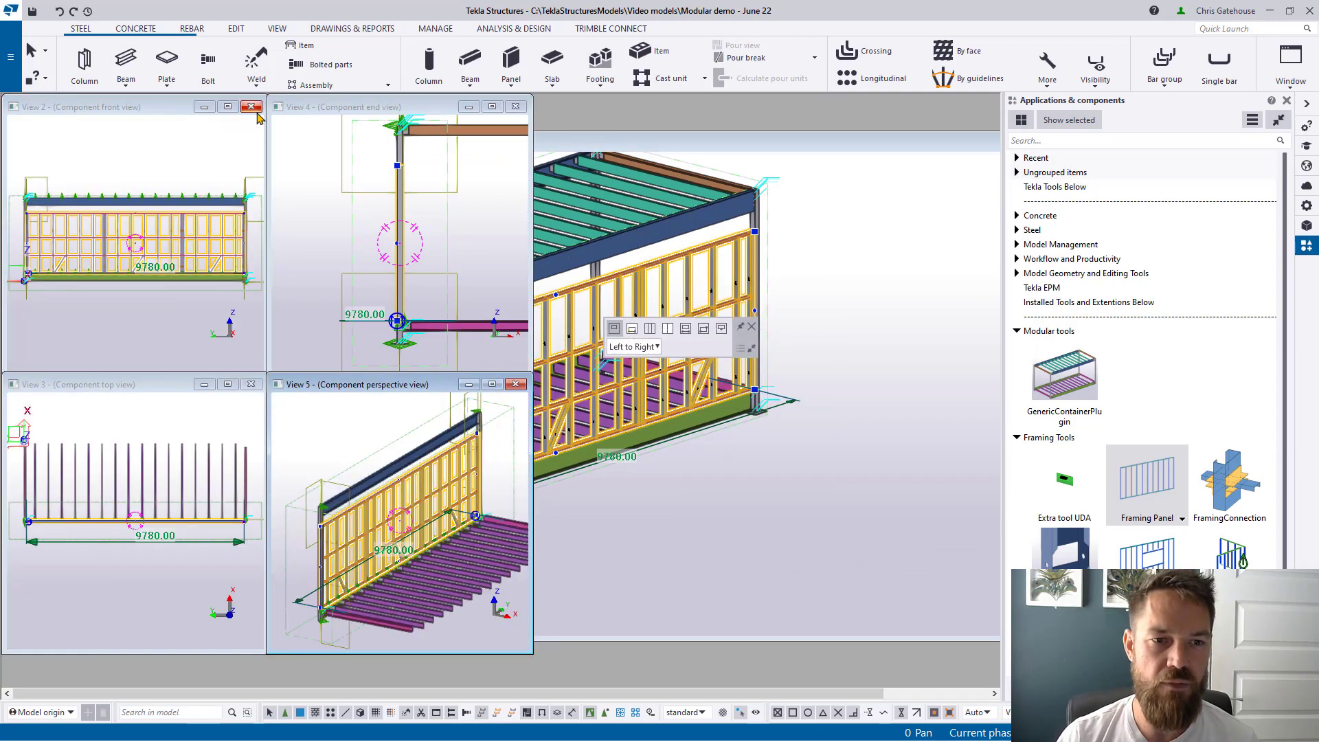
{"action": "left_click", "coordinate": [515, 106]}
{"action": "left_click", "coordinate": [515, 384]}
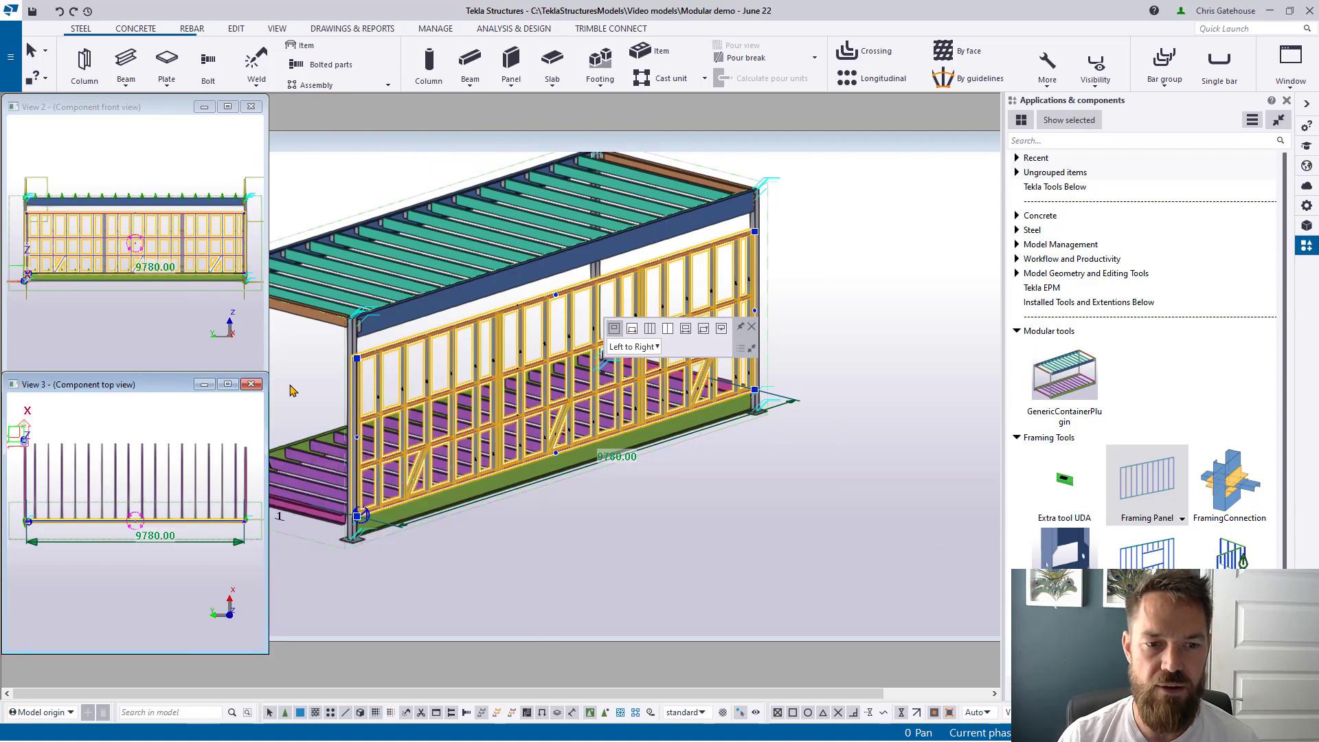
{"action": "left_click", "coordinate": [250, 384]}
{"action": "left_click", "coordinate": [228, 106]}
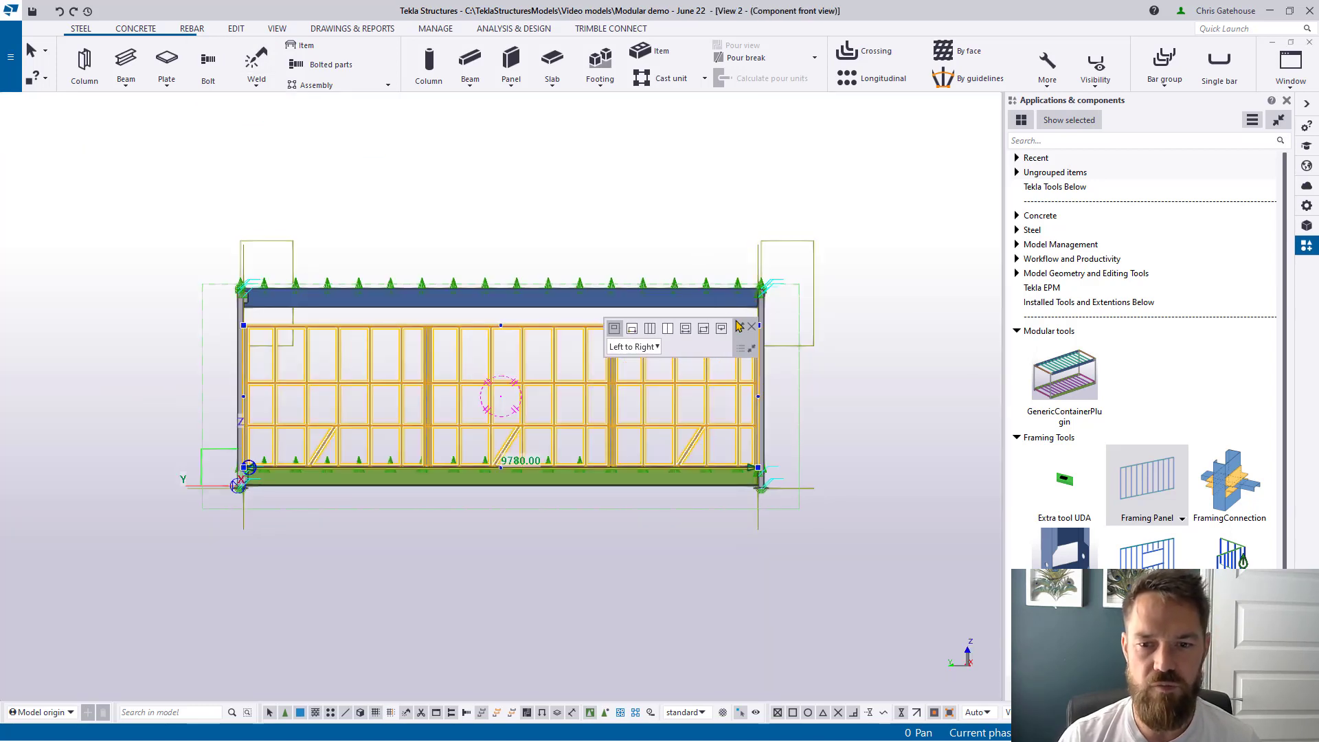
Step: Drag the panel's top rail to the beam and both ends onto the columns to span 9800
{"action": "scroll", "coordinate": [545, 339], "scroll_direction": "up", "scroll_amount": 9}
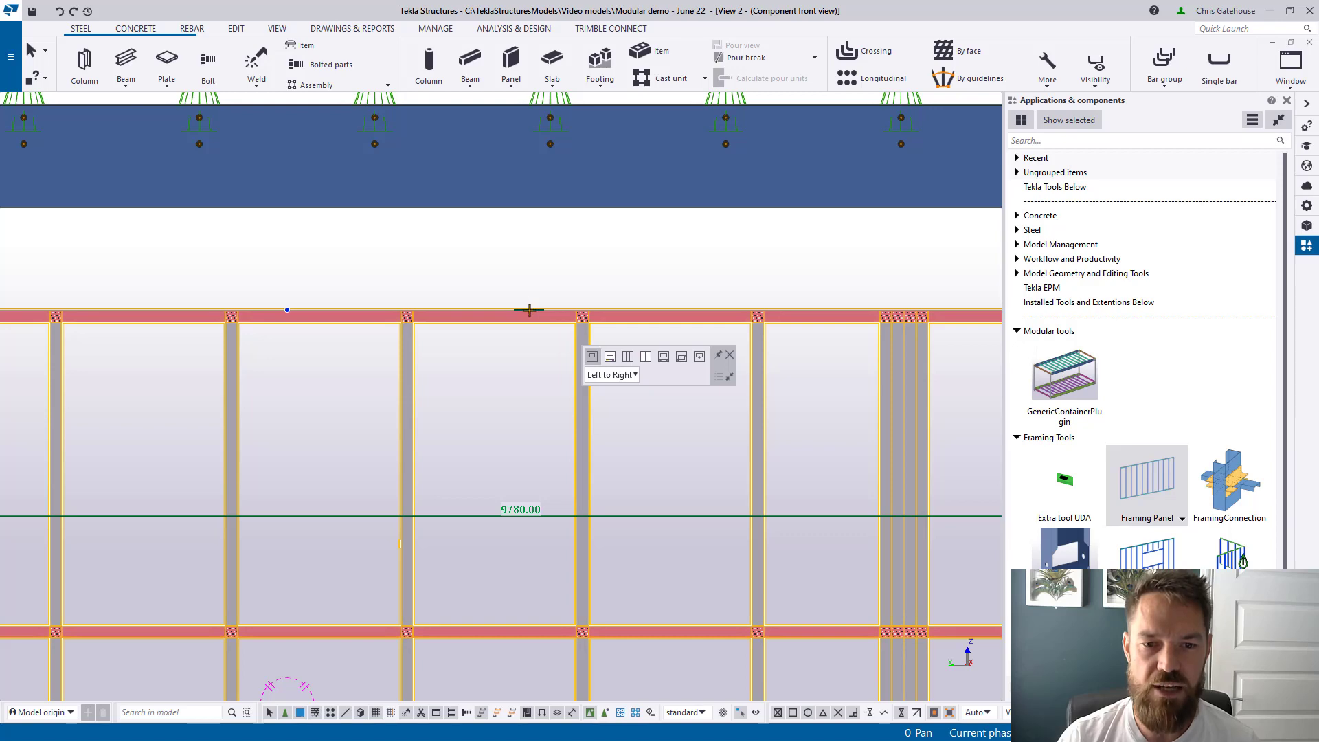
{"action": "left_click_drag", "start_coordinate": [529, 309], "coordinate": [537, 207]}
{"action": "scroll", "coordinate": [303, 247], "scroll_direction": "down", "scroll_amount": 4}
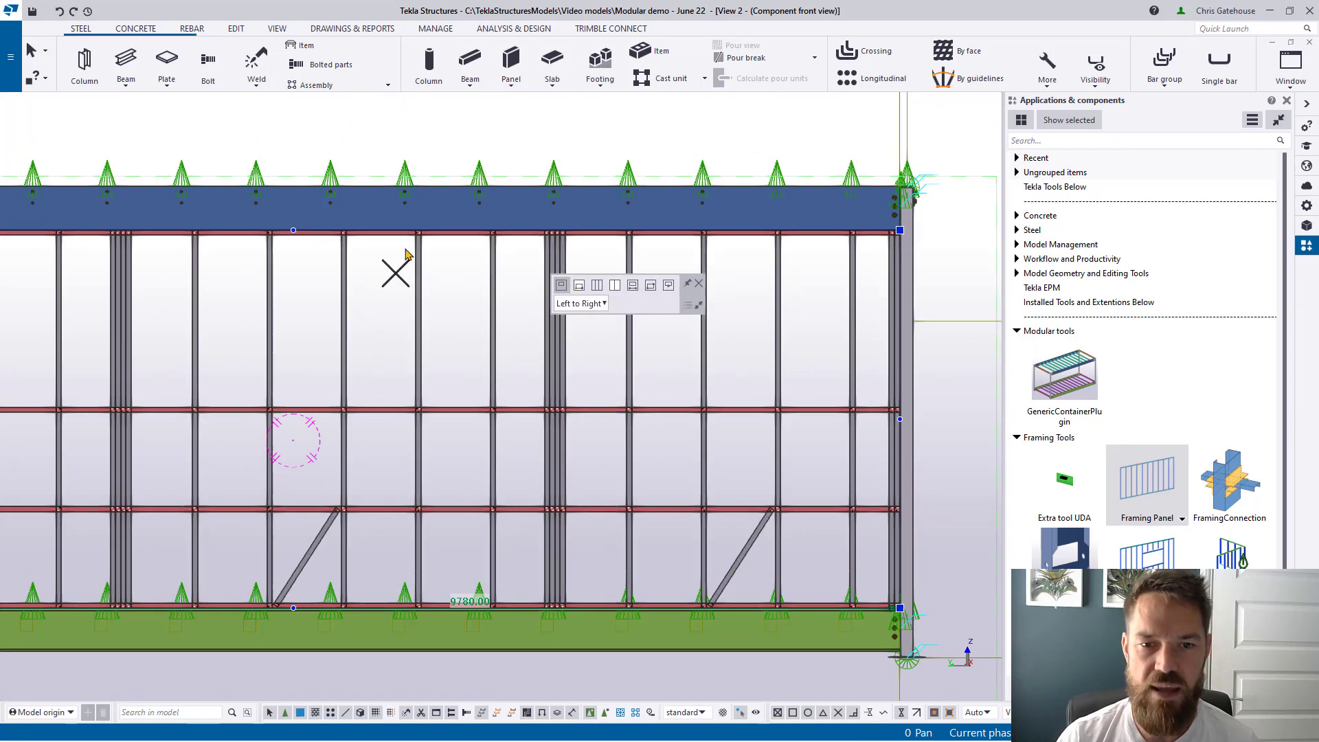
{"action": "scroll", "coordinate": [917, 260], "scroll_direction": "up", "scroll_amount": 9}
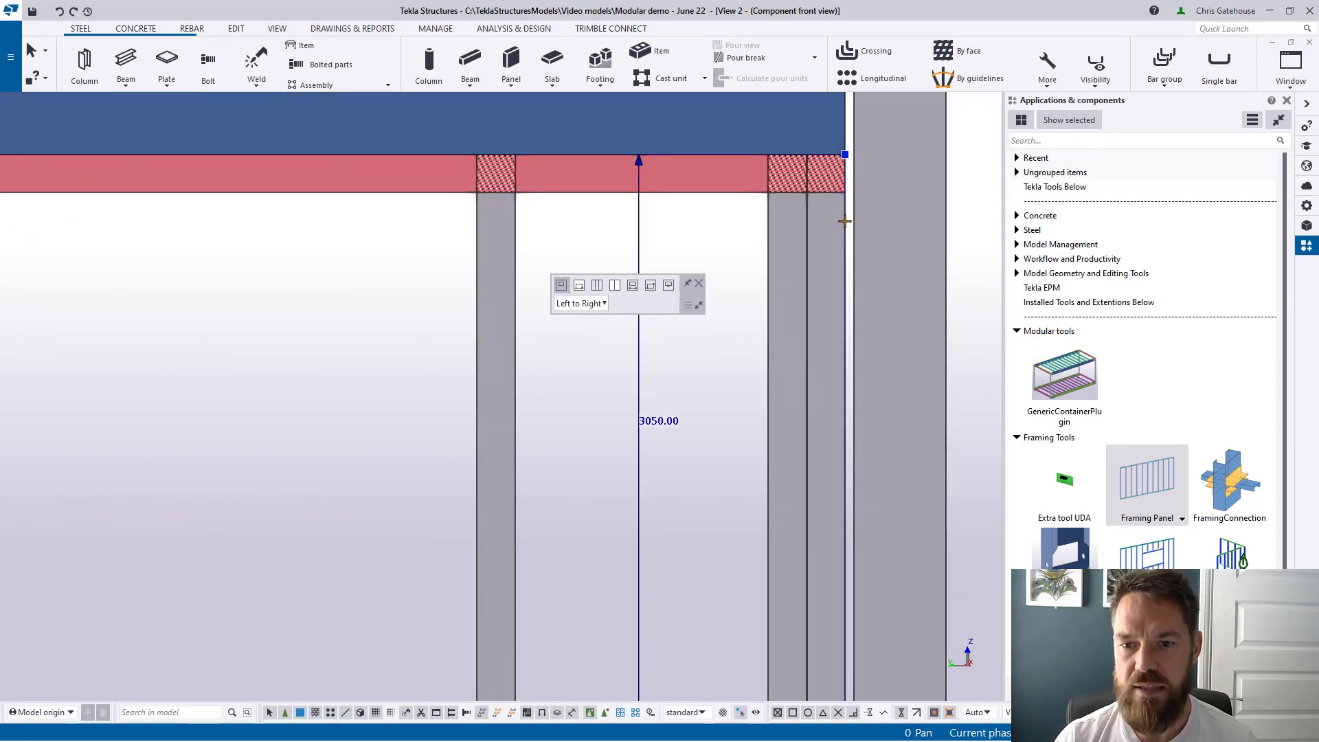
{"action": "left_click_drag", "start_coordinate": [845, 216], "coordinate": [858, 219]}
{"action": "scroll", "coordinate": [882, 206], "scroll_direction": "down", "scroll_amount": 9}
{"action": "scroll", "coordinate": [918, 235], "scroll_direction": "down", "scroll_amount": 3}
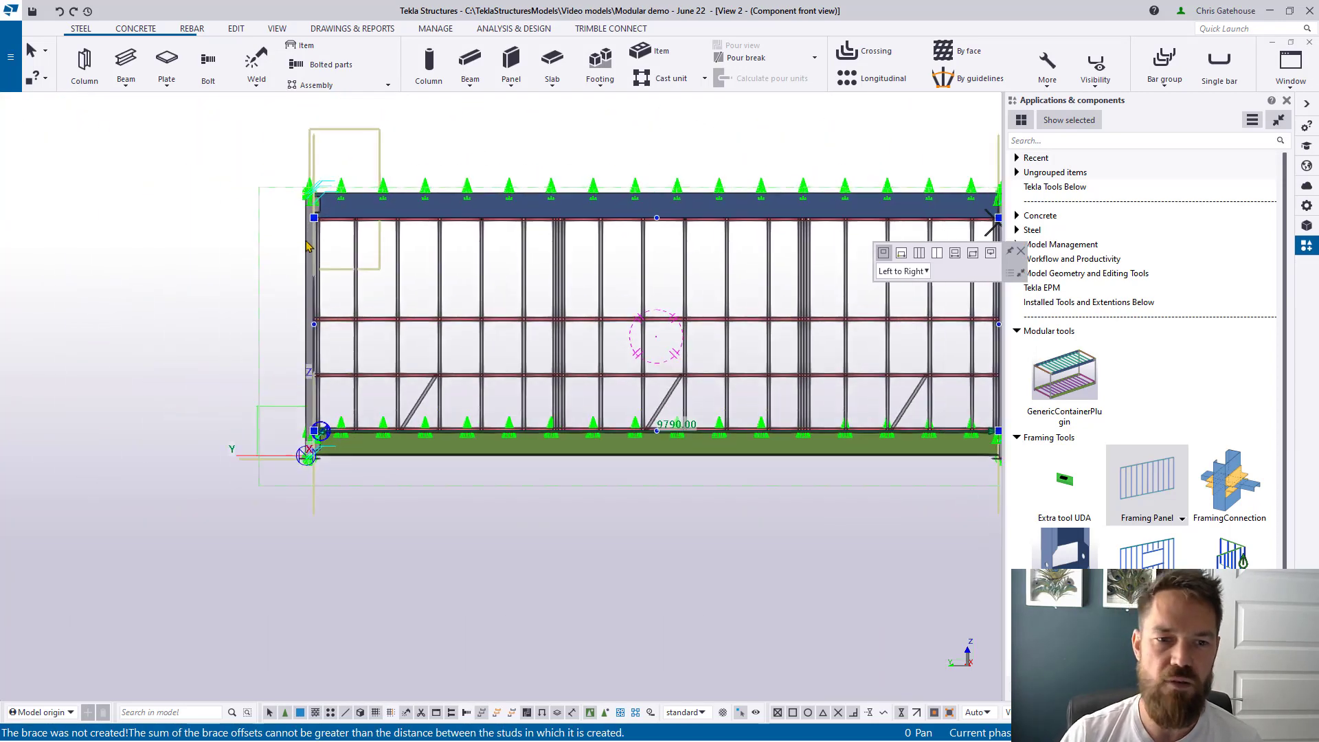
{"action": "scroll", "coordinate": [309, 206], "scroll_direction": "up", "scroll_amount": 10}
{"action": "left_click_drag", "start_coordinate": [305, 199], "coordinate": [303, 200]}
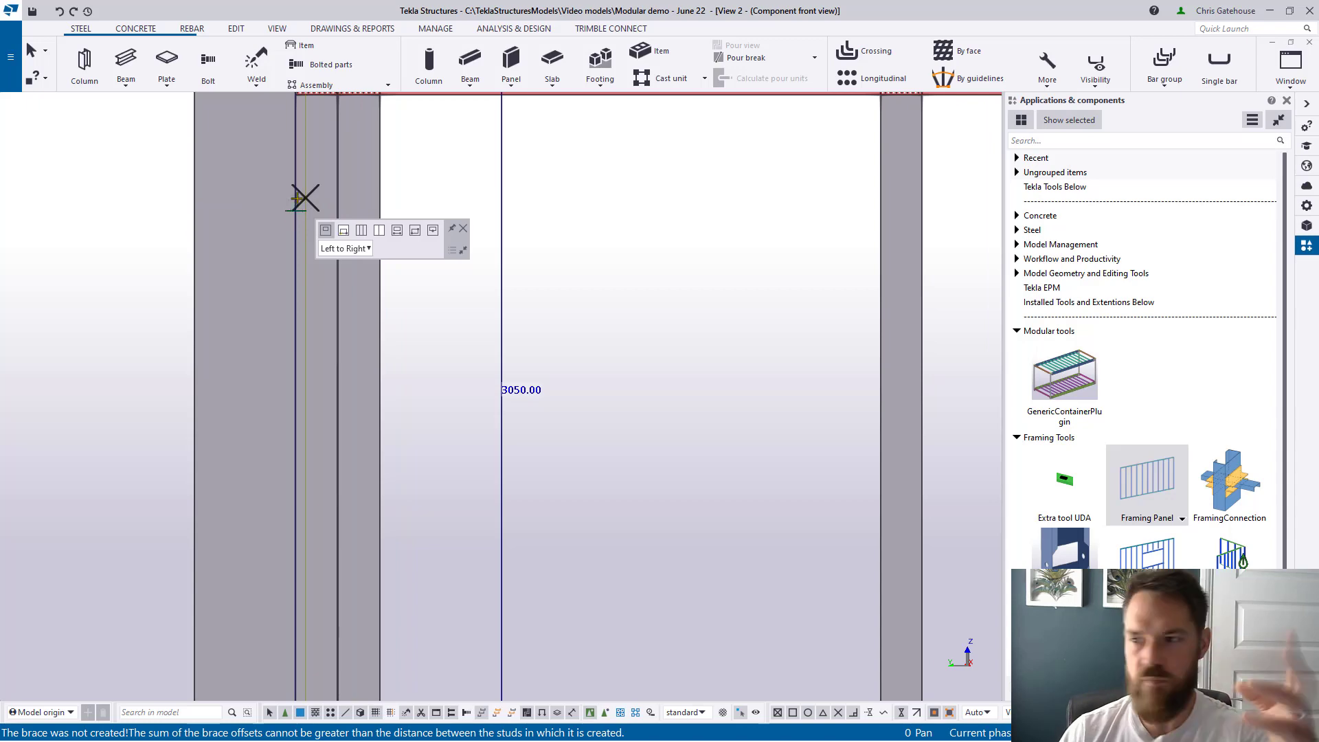
{"action": "scroll", "coordinate": [312, 227], "scroll_direction": "down", "scroll_amount": 4}
{"action": "scroll", "coordinate": [314, 300], "scroll_direction": "down", "scroll_amount": 2}
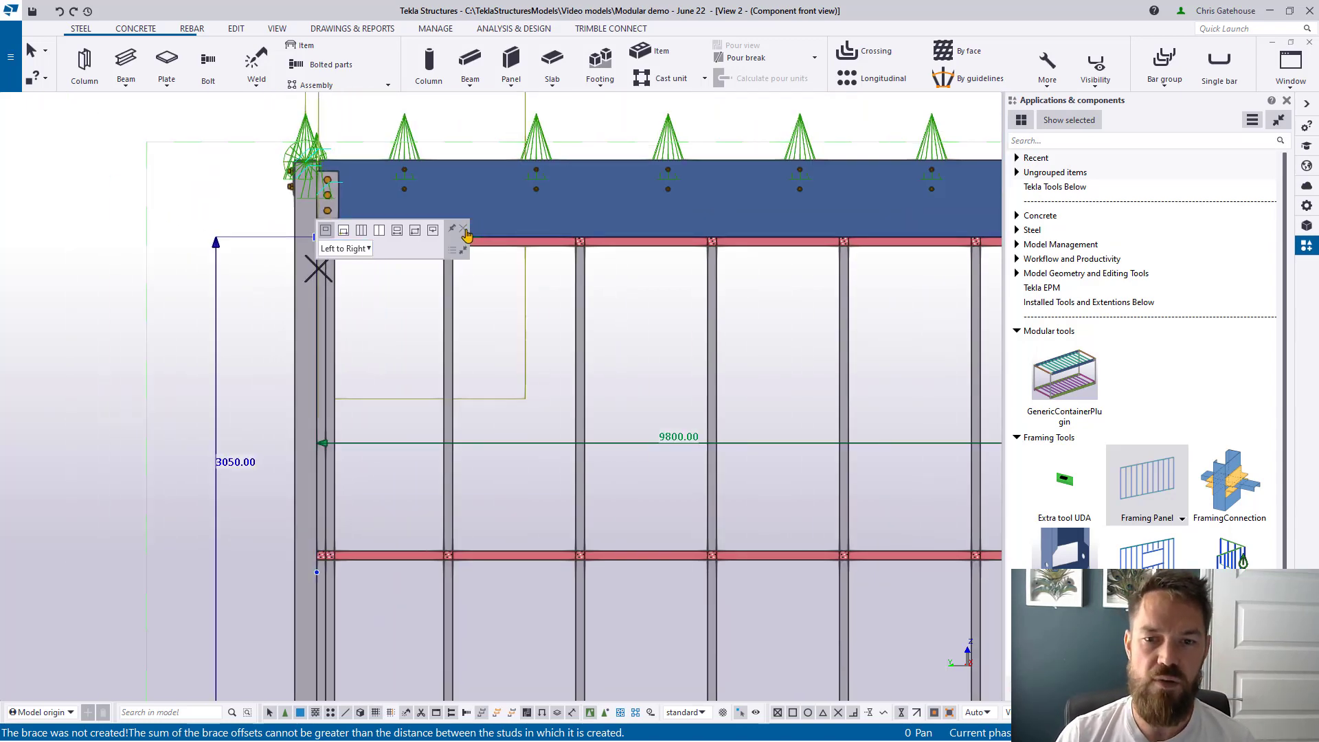
{"action": "scroll", "coordinate": [466, 236], "scroll_direction": "down", "scroll_amount": 4}
{"action": "scroll", "coordinate": [536, 360], "scroll_direction": "up", "scroll_amount": 3}
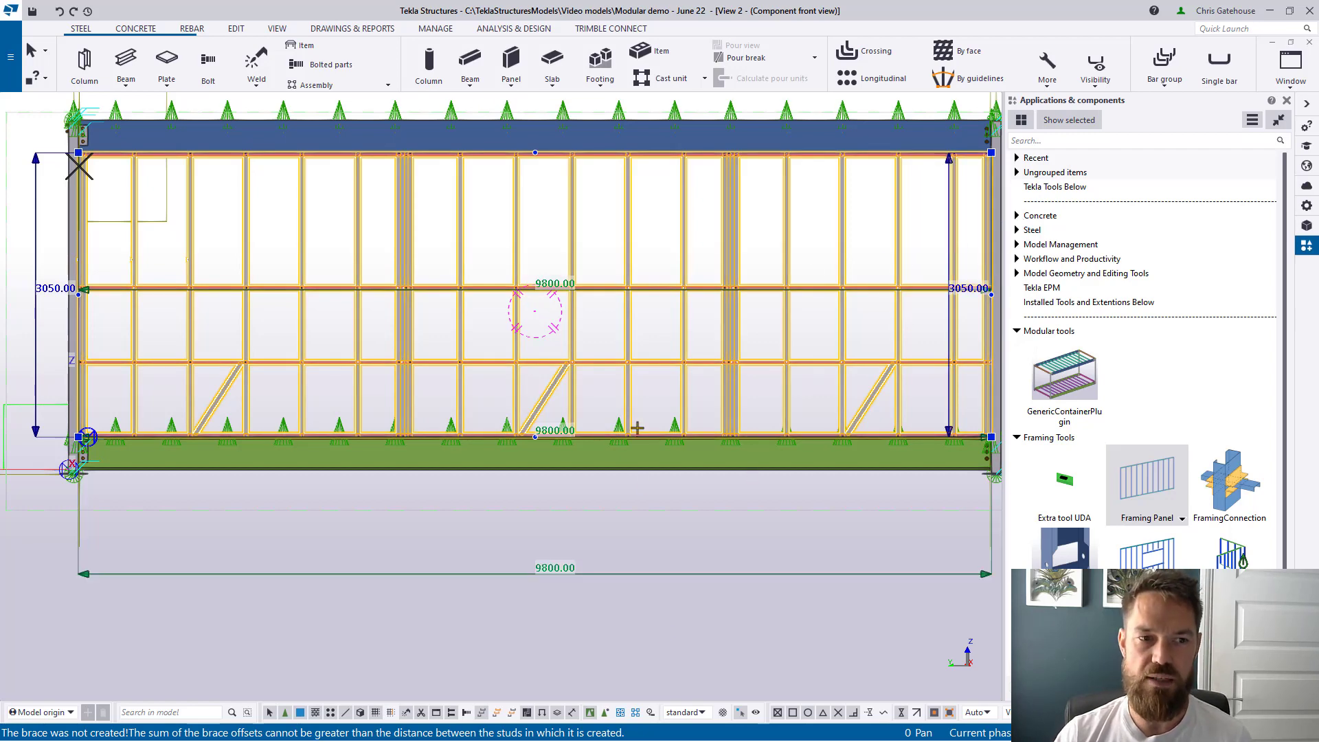
Step: Place a 900-wide door opening in the stud wall with the one-point opening tool
{"action": "left_click", "coordinate": [695, 324]}
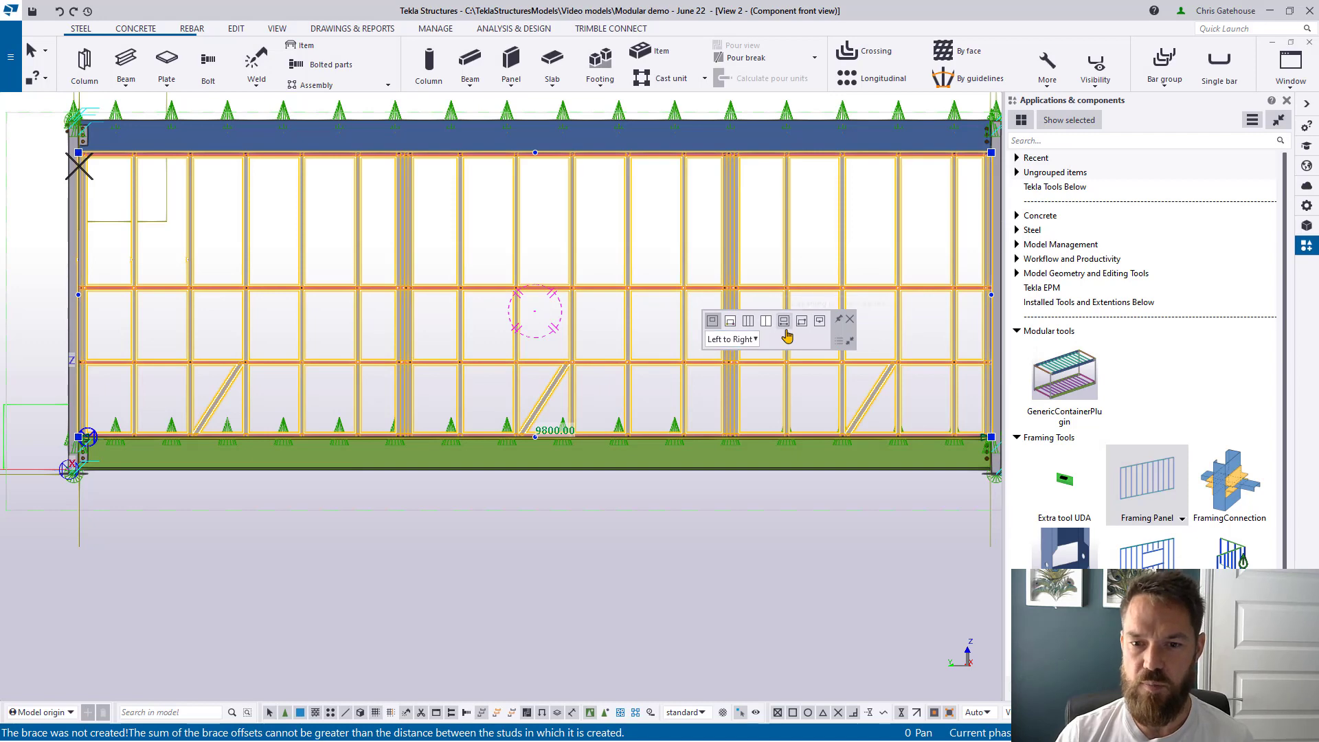
{"action": "left_click", "coordinate": [820, 321]}
{"action": "scroll", "coordinate": [588, 440], "scroll_direction": "up", "scroll_amount": 4}
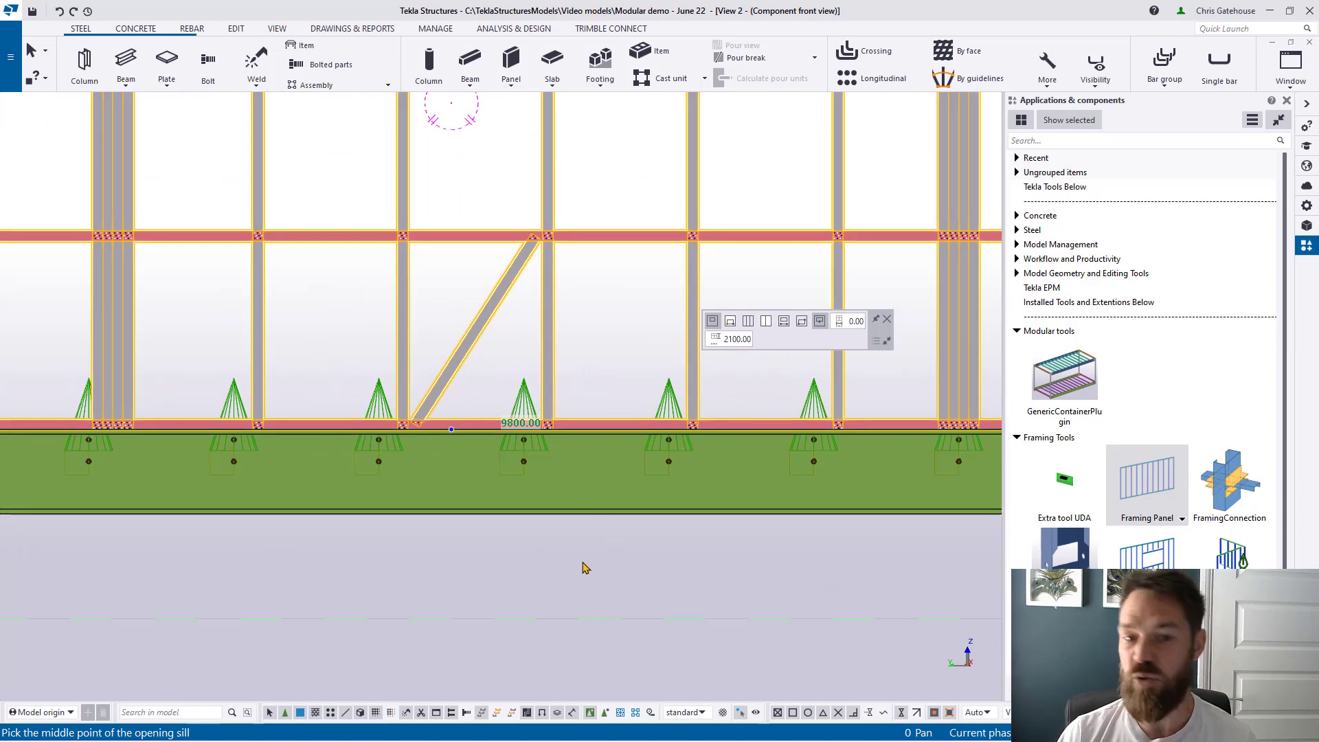
{"action": "scroll", "coordinate": [583, 568], "scroll_direction": "down", "scroll_amount": 4}
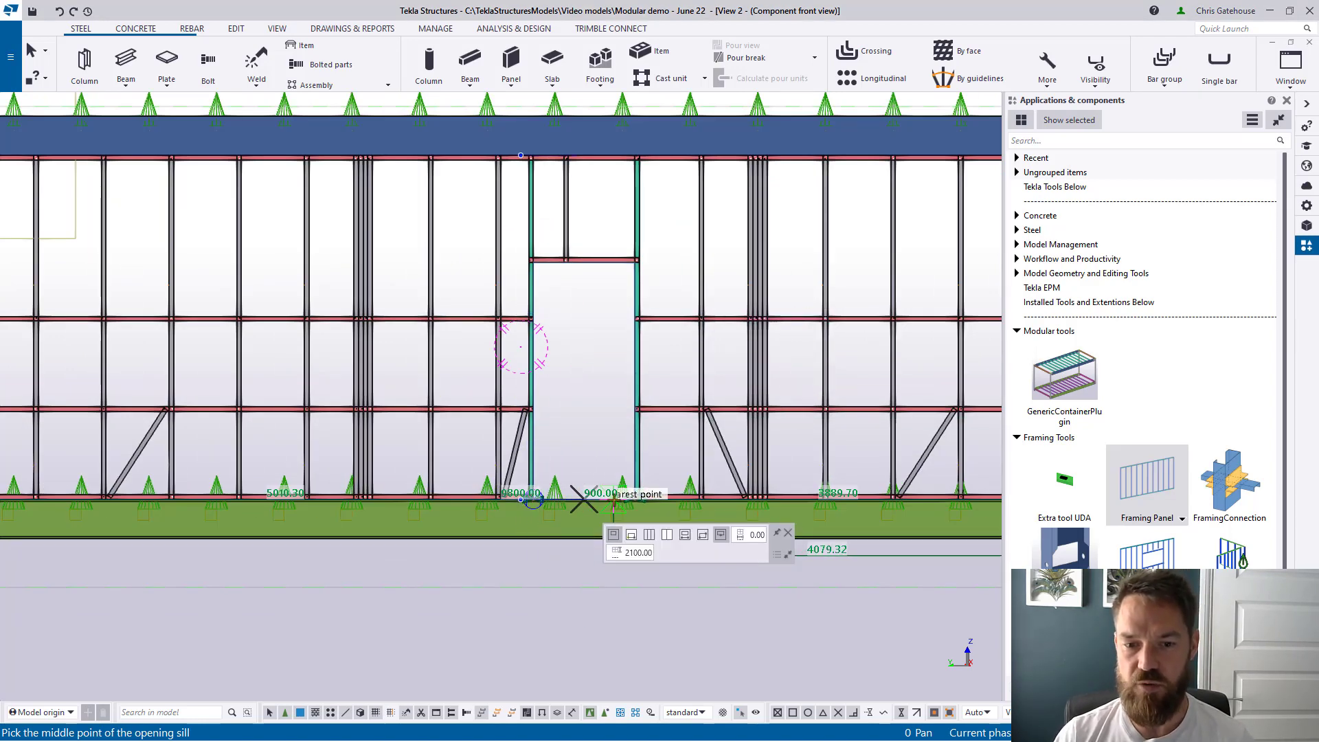
{"action": "scroll", "coordinate": [550, 474], "scroll_direction": "down", "scroll_amount": 3}
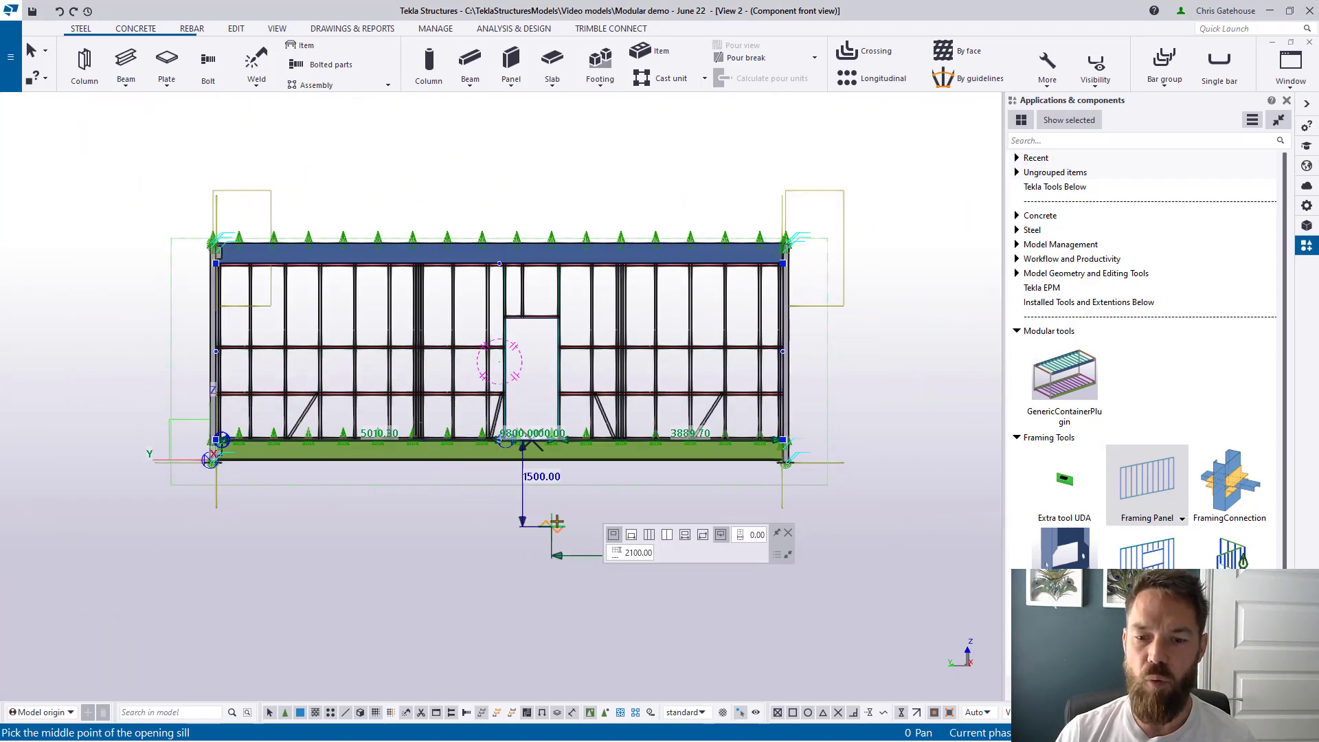
{"action": "left_click", "coordinate": [703, 540]}
{"action": "scroll", "coordinate": [330, 337], "scroll_direction": "up", "scroll_amount": 3}
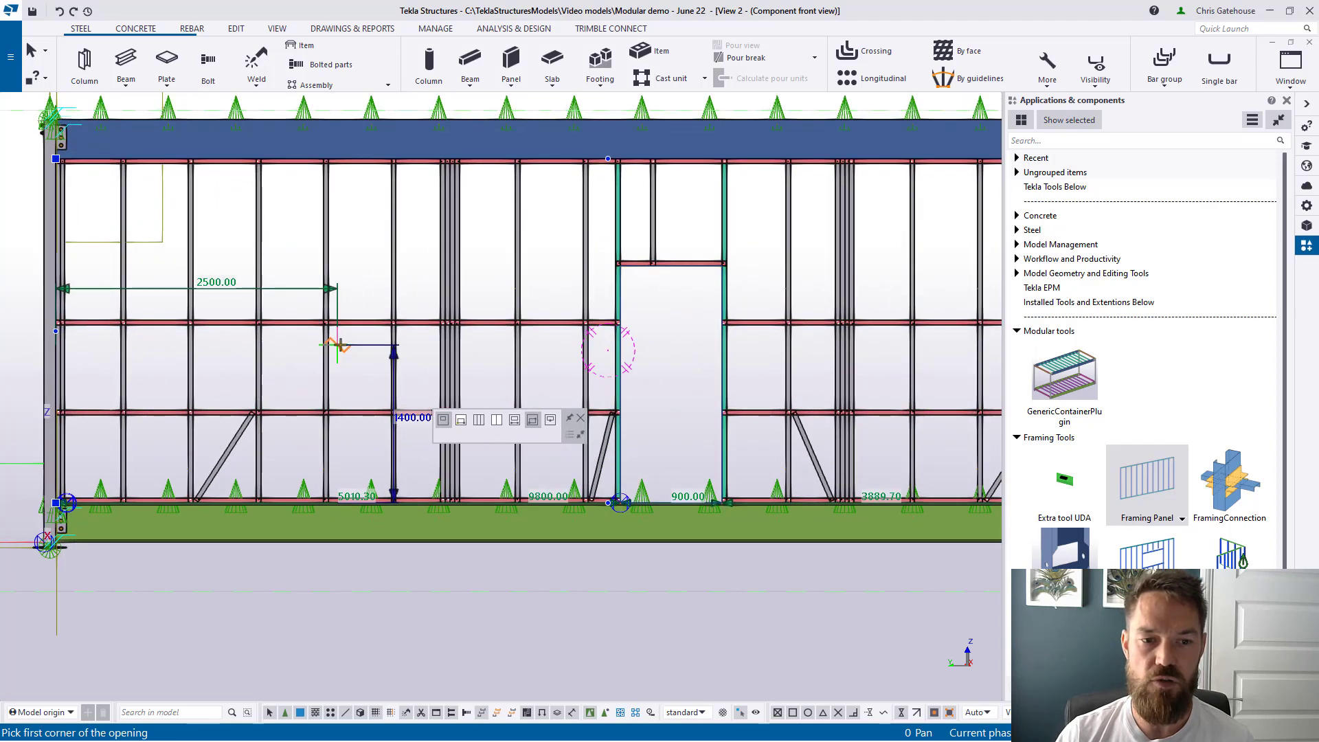
{"action": "scroll", "coordinate": [451, 399], "scroll_direction": "up", "scroll_amount": 2}
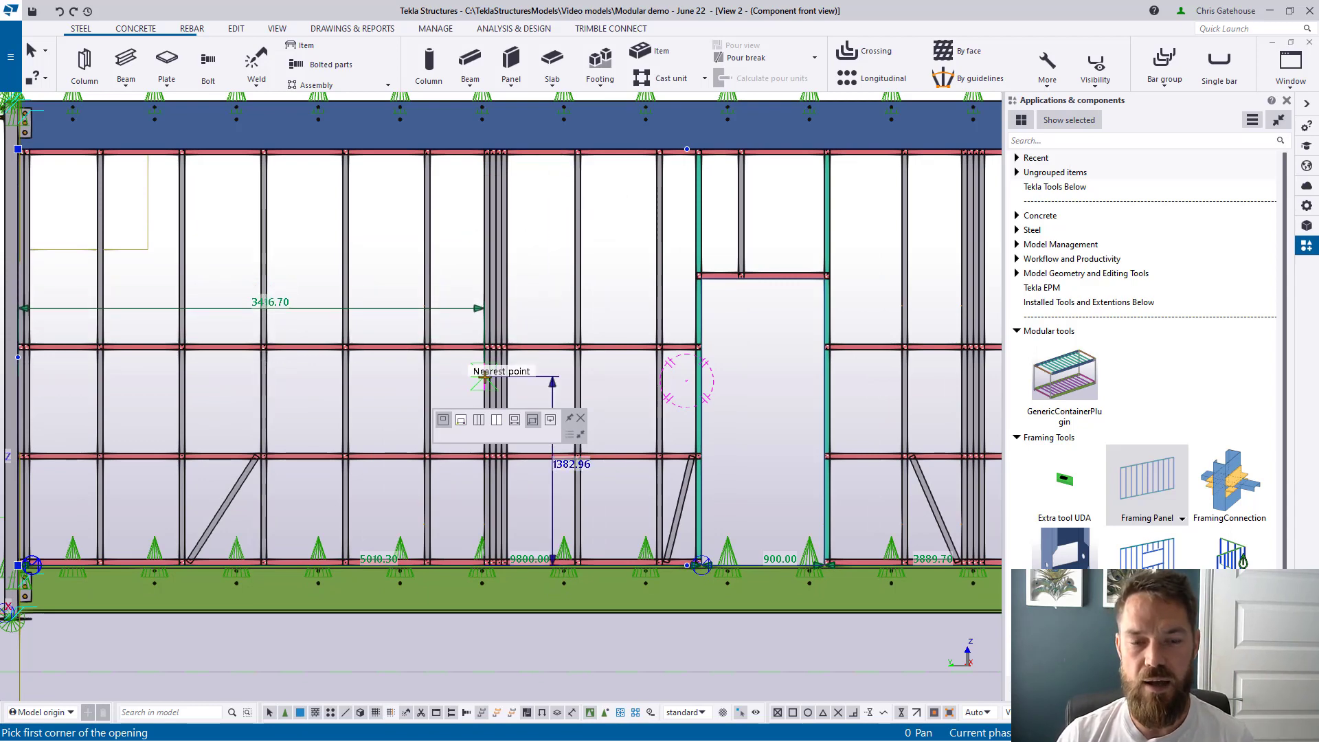
{"action": "right_click", "coordinate": [490, 272]}
{"action": "left_click", "coordinate": [510, 281]}
Step: Review the framing panel's properties
{"action": "double_click", "coordinate": [493, 246]}
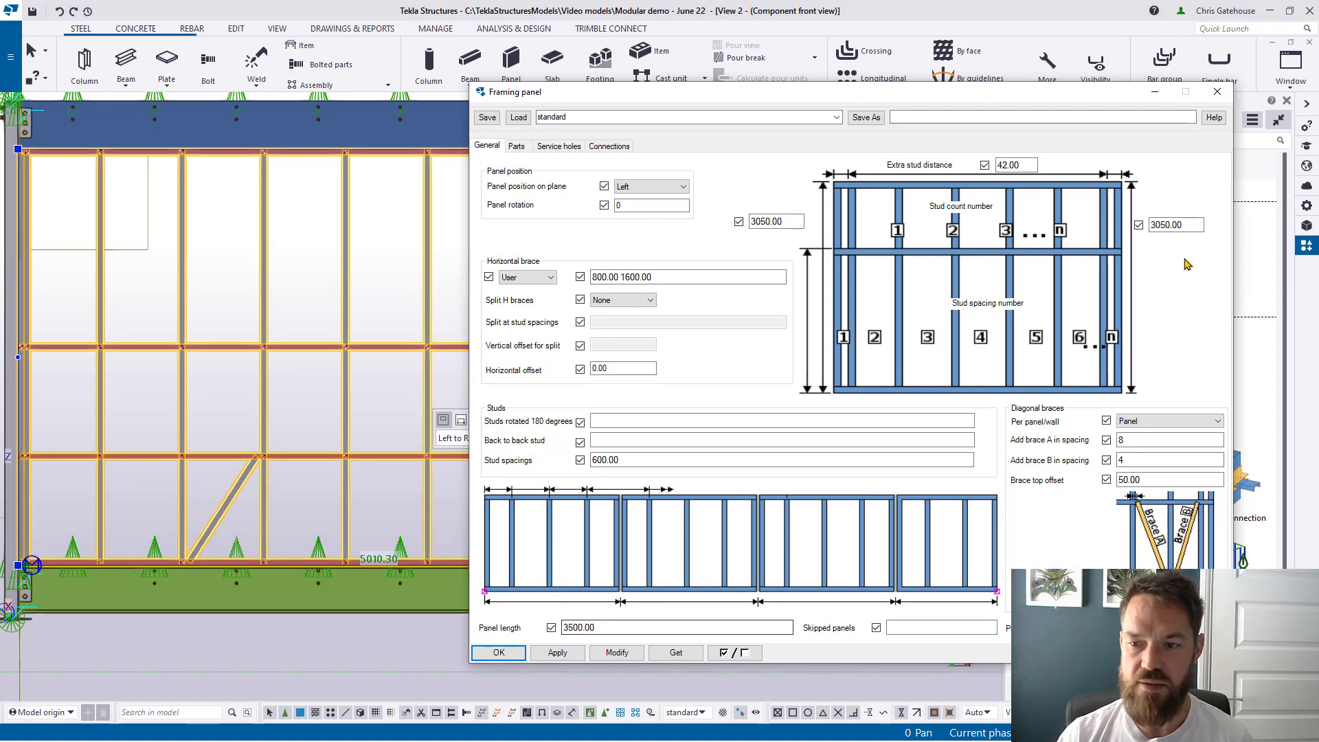
{"action": "left_click", "coordinate": [1217, 92]}
{"action": "scroll", "coordinate": [410, 246], "scroll_direction": "down", "scroll_amount": 2}
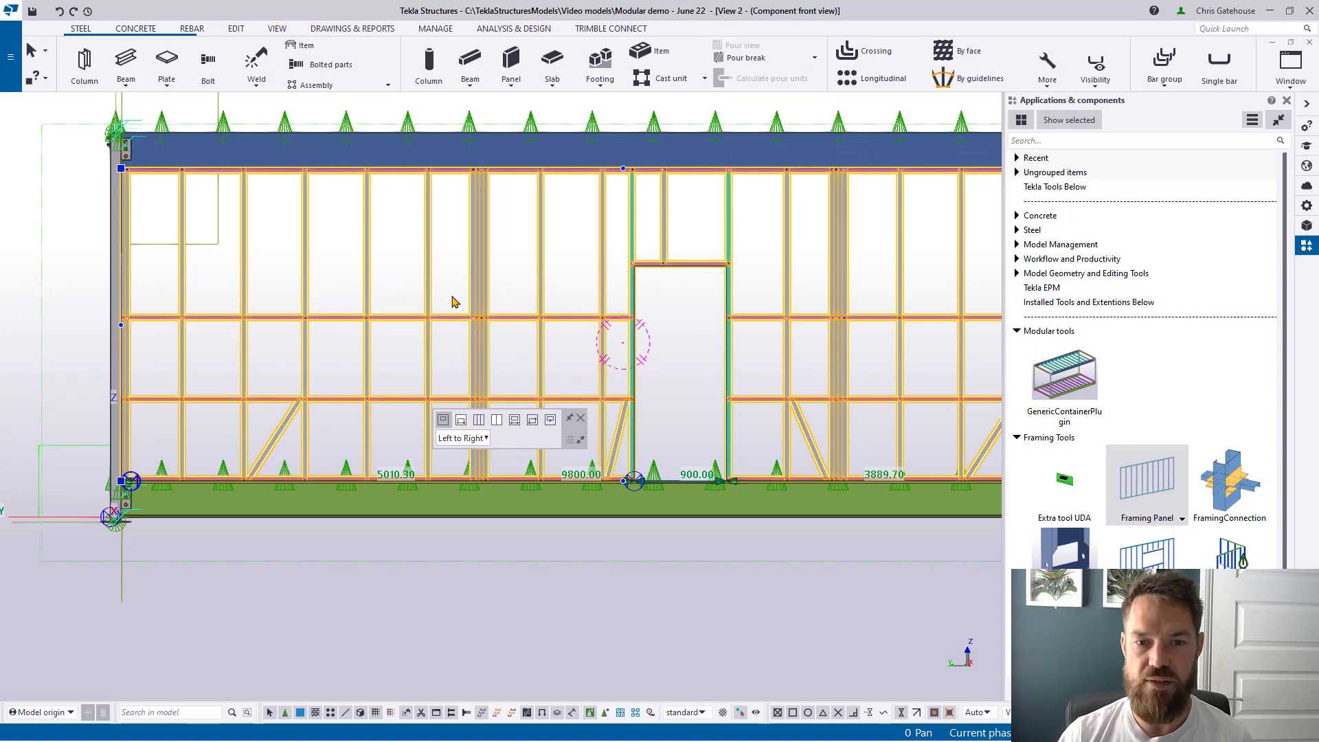
{"action": "scroll", "coordinate": [467, 159], "scroll_direction": "up", "scroll_amount": 5}
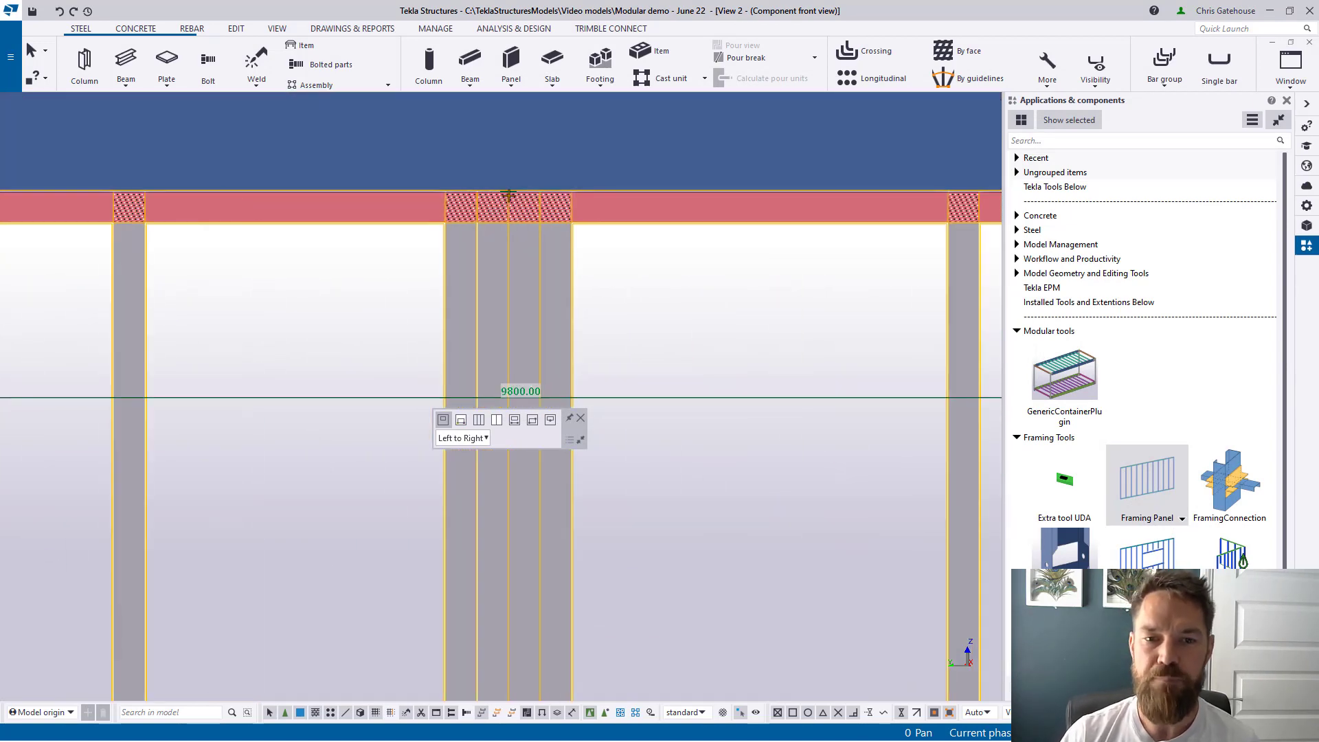
{"action": "scroll", "coordinate": [547, 270], "scroll_direction": "down", "scroll_amount": 4}
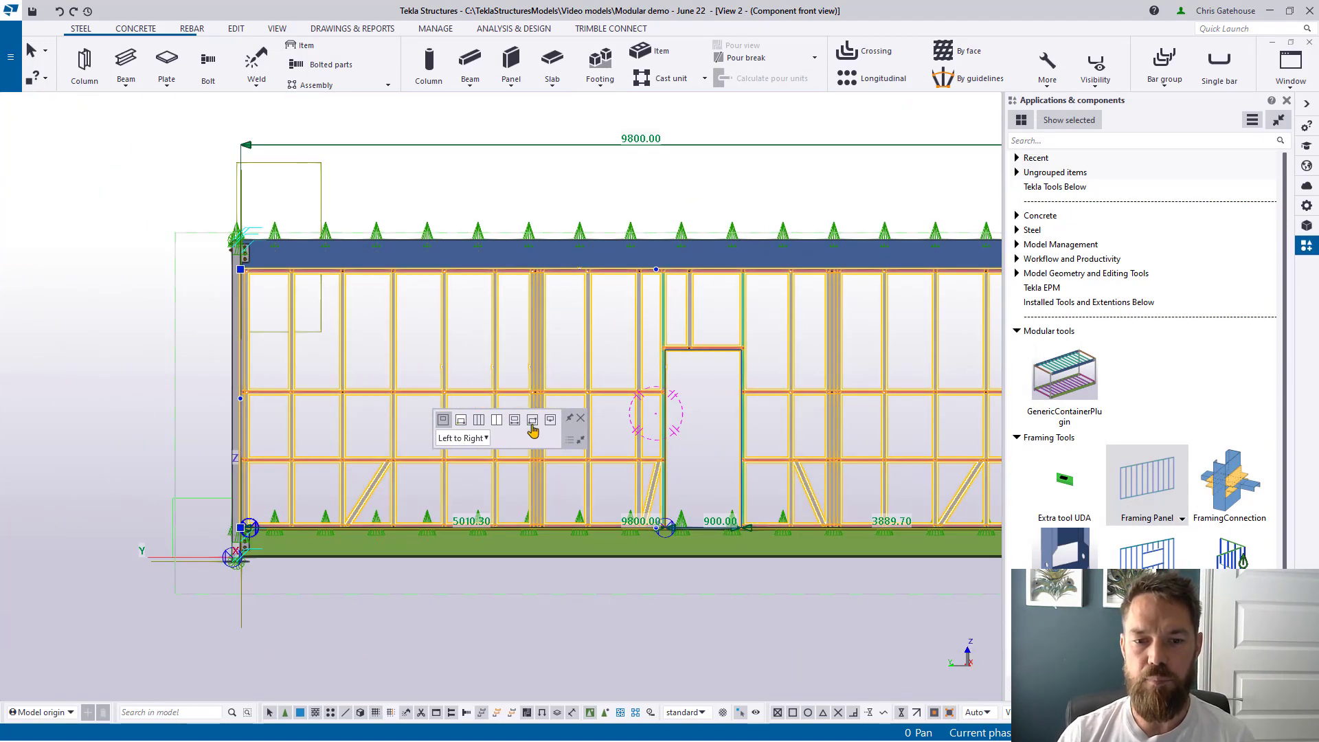
Step: Frame a 2250 by 1400 window opening by picking its two opposite corners
{"action": "left_click", "coordinate": [533, 419]}
{"action": "scroll", "coordinate": [609, 413], "scroll_direction": "up", "scroll_amount": 3}
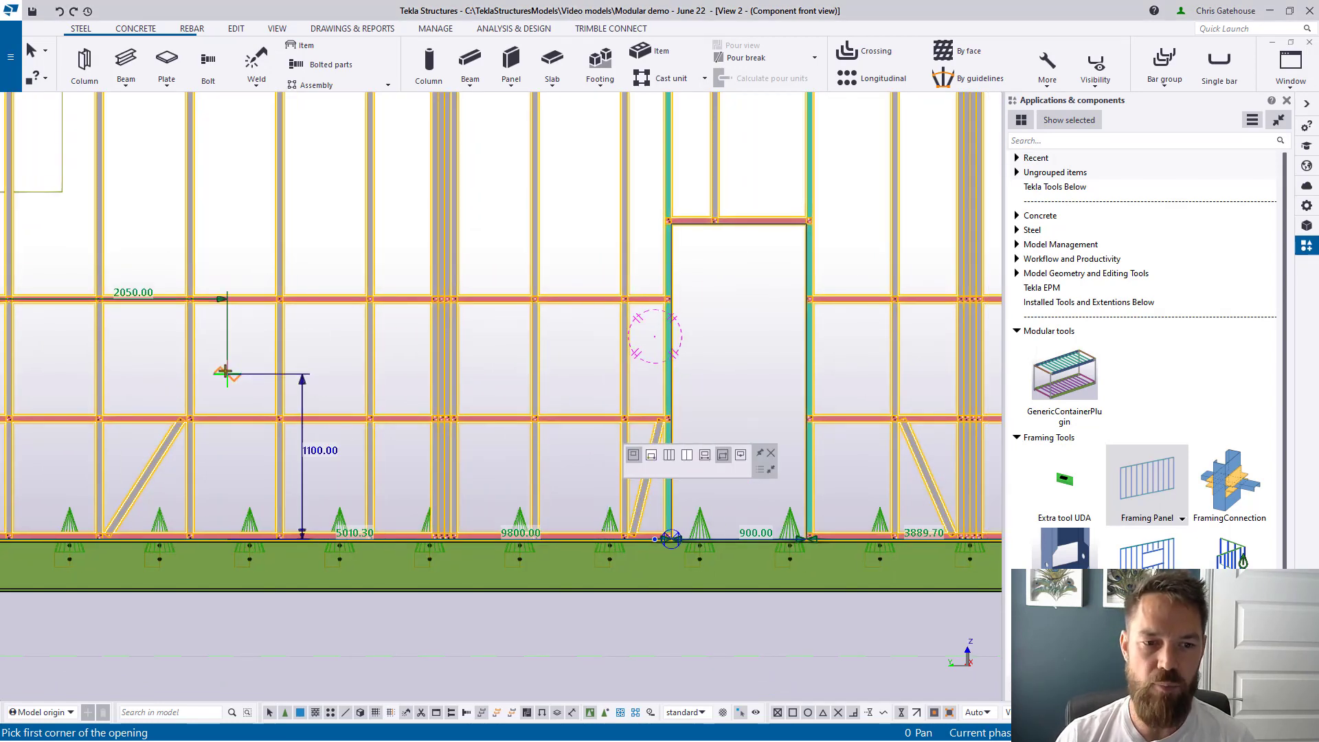
{"action": "left_click", "coordinate": [227, 374]}
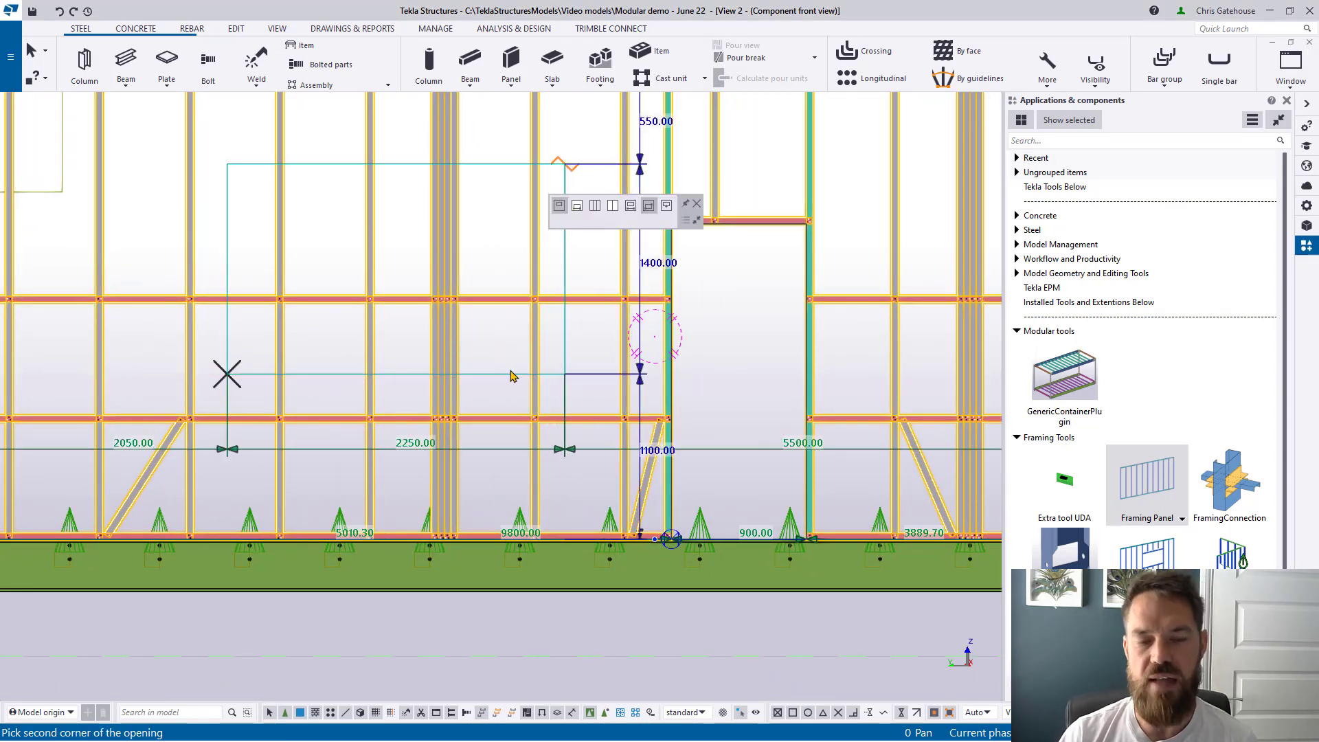
{"action": "left_click", "coordinate": [510, 374]}
{"action": "scroll", "coordinate": [442, 340], "scroll_direction": "down", "scroll_amount": 4}
{"action": "right_click", "coordinate": [459, 292]}
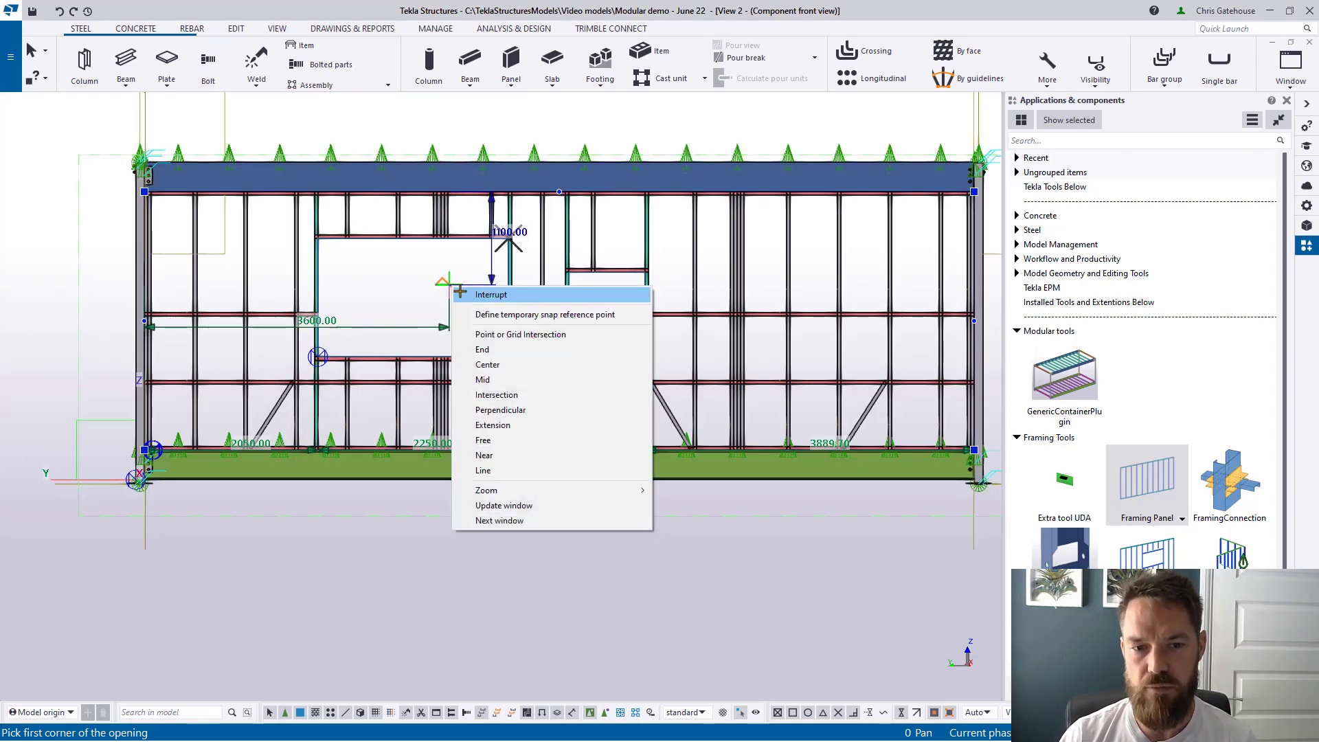
{"action": "left_click", "coordinate": [474, 294]}
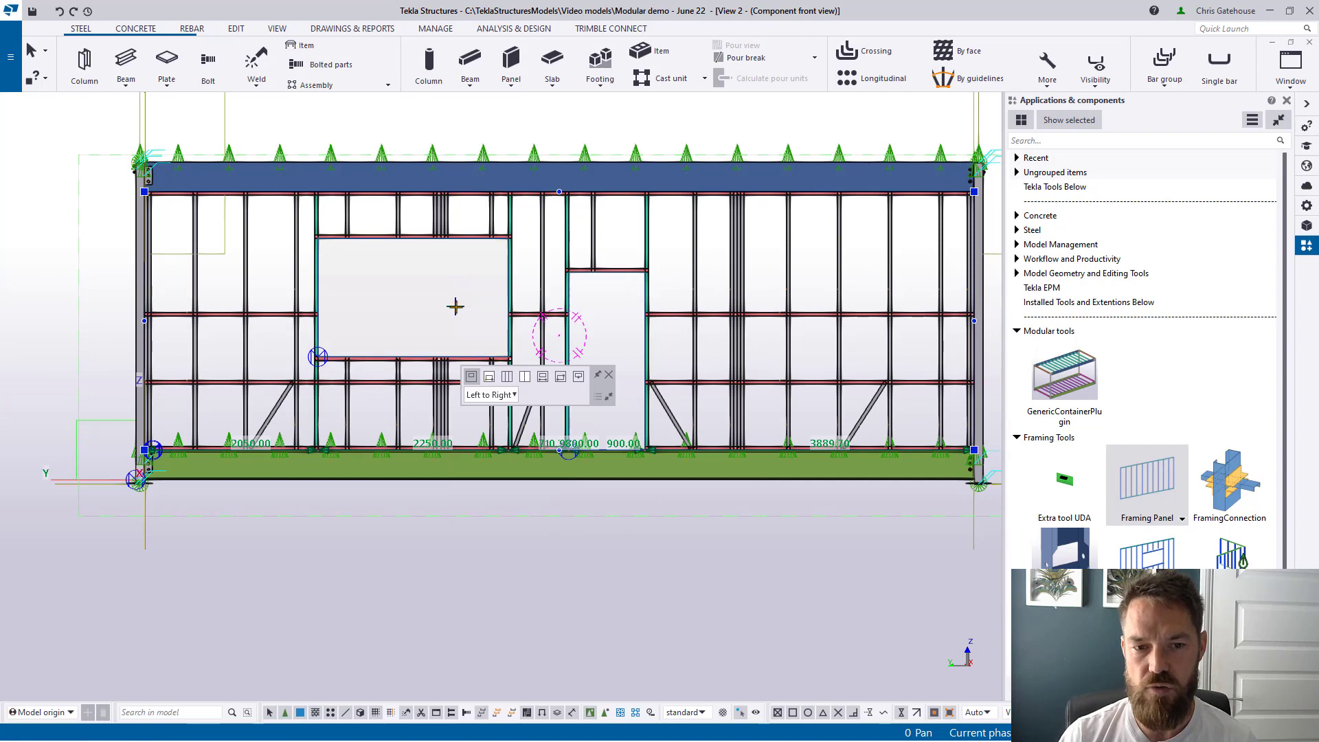
Step: Dismiss the opening toolbar and close the component front view to return to 3D
{"action": "left_click", "coordinate": [609, 374]}
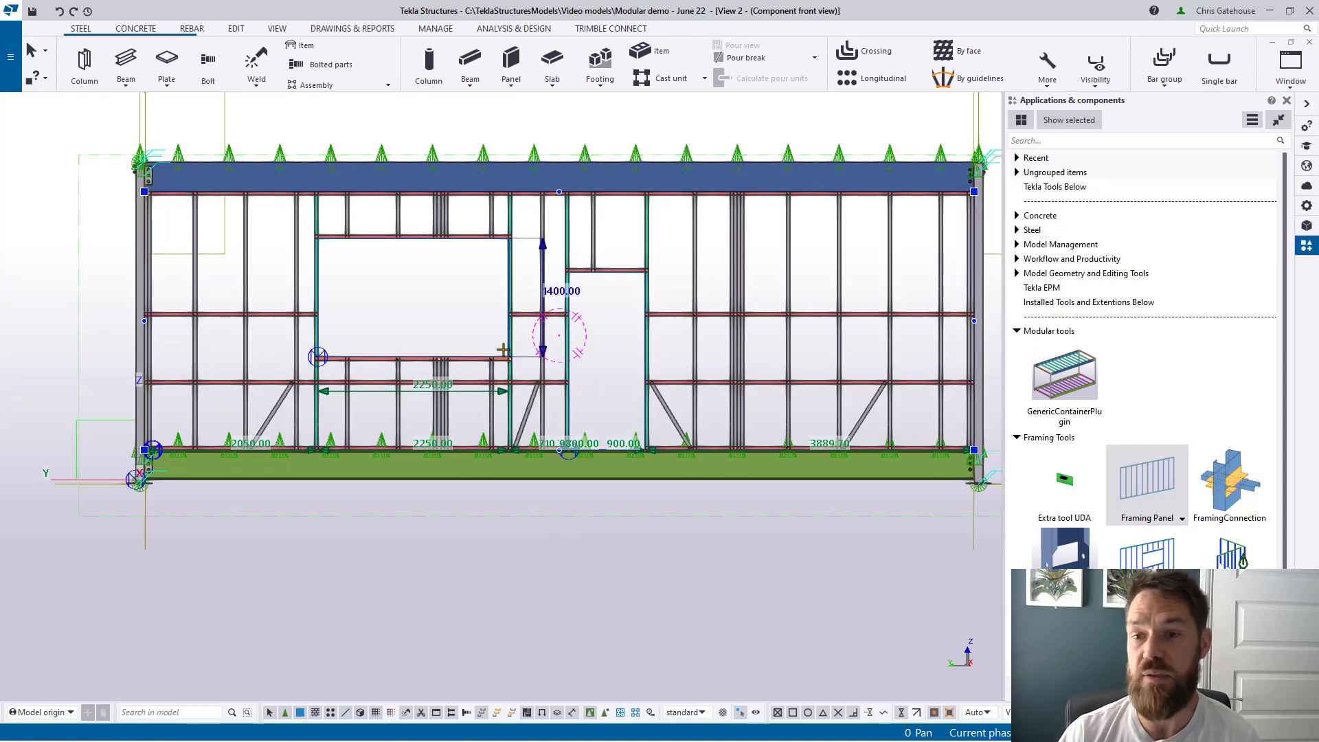
{"action": "left_click", "coordinate": [1290, 43]}
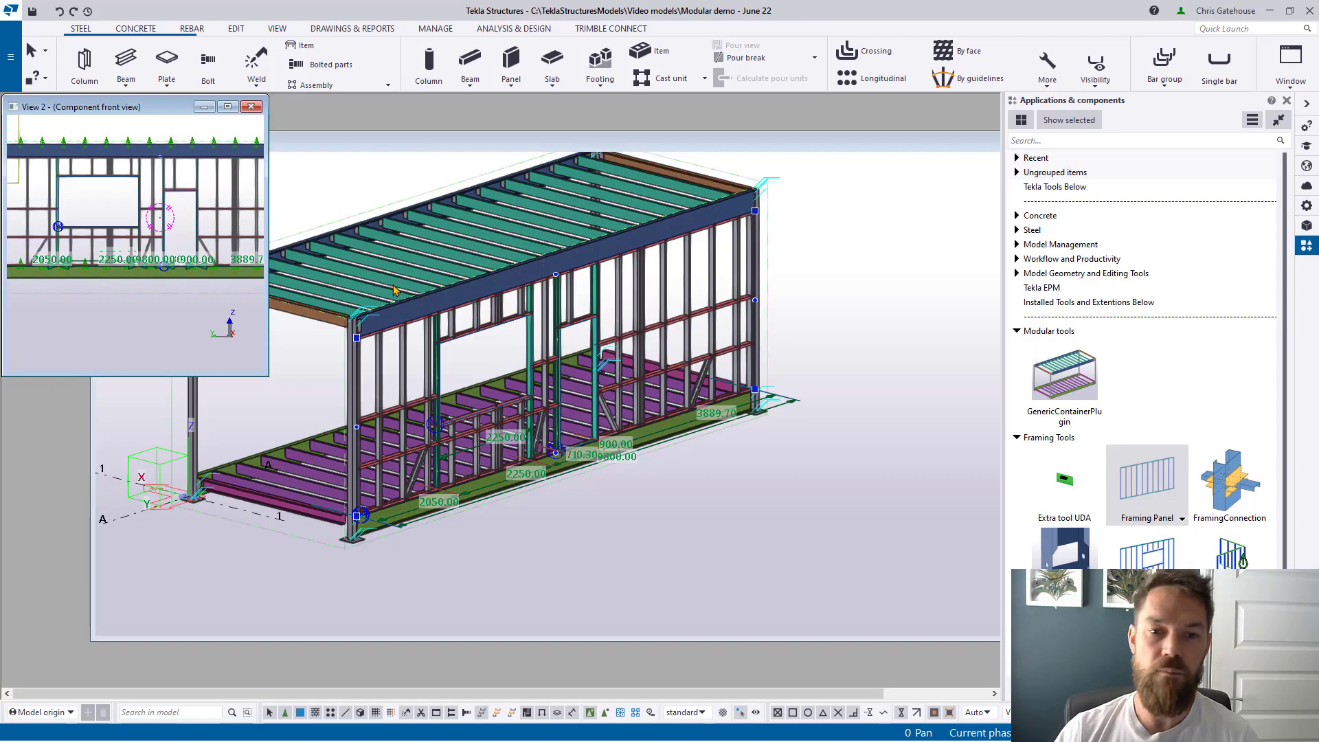
{"action": "left_click", "coordinate": [259, 106]}
Step: Maximize the 3D view and load the Tensioner brace and compression bar component, accepting its settings
{"action": "double_click", "coordinate": [289, 147]}
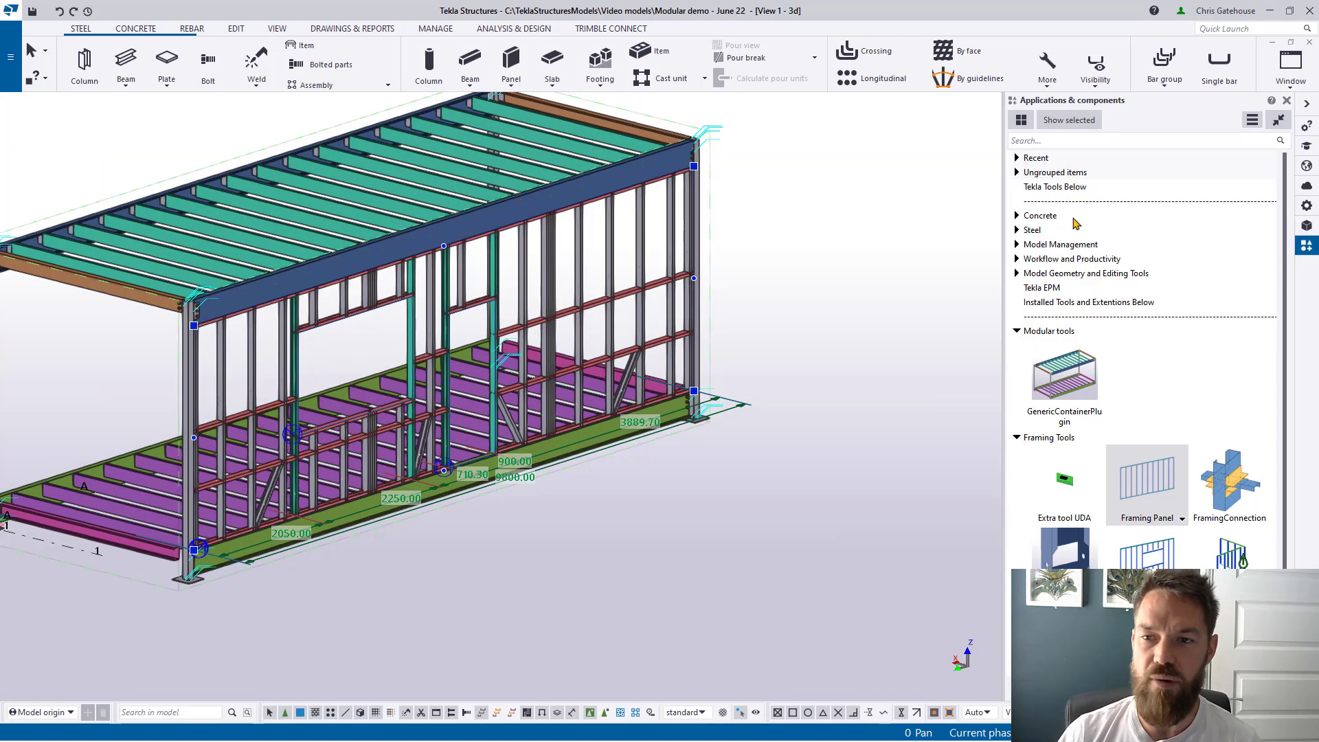
{"action": "left_click", "coordinate": [1017, 158]}
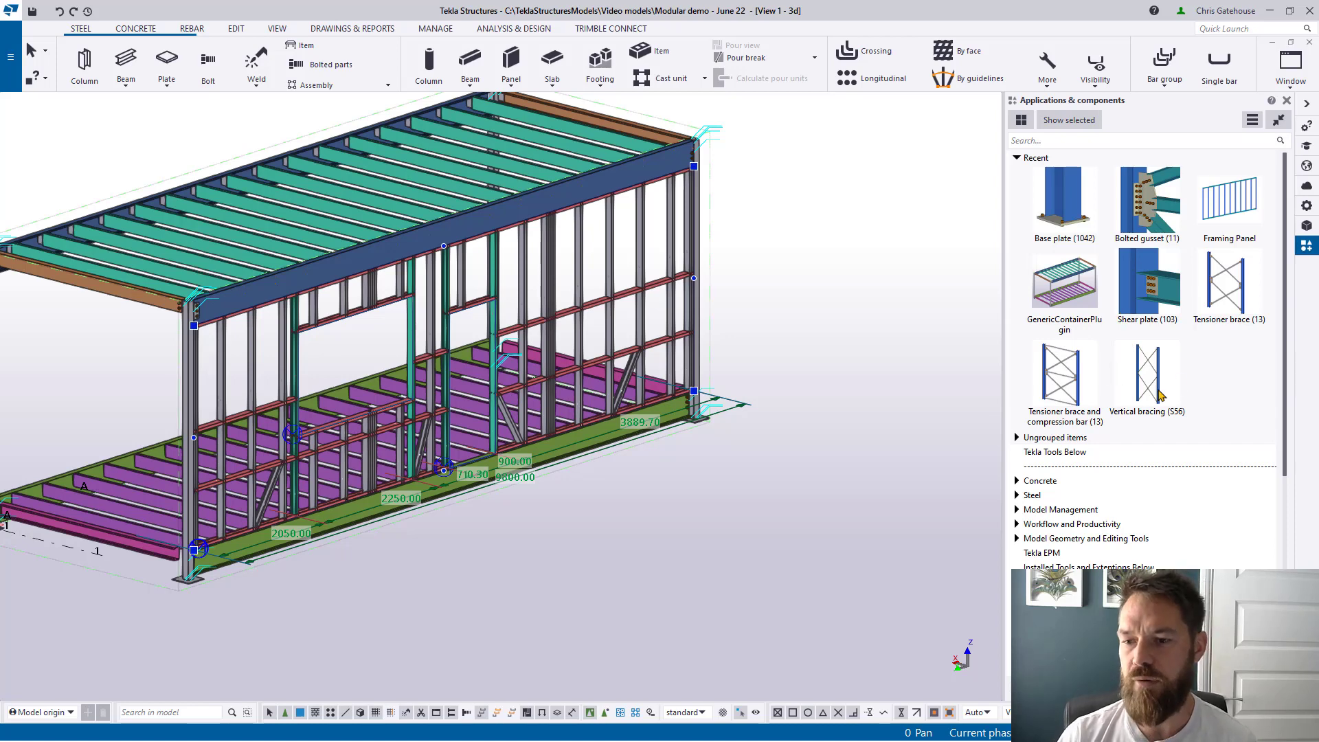
{"action": "left_click", "coordinate": [1072, 403]}
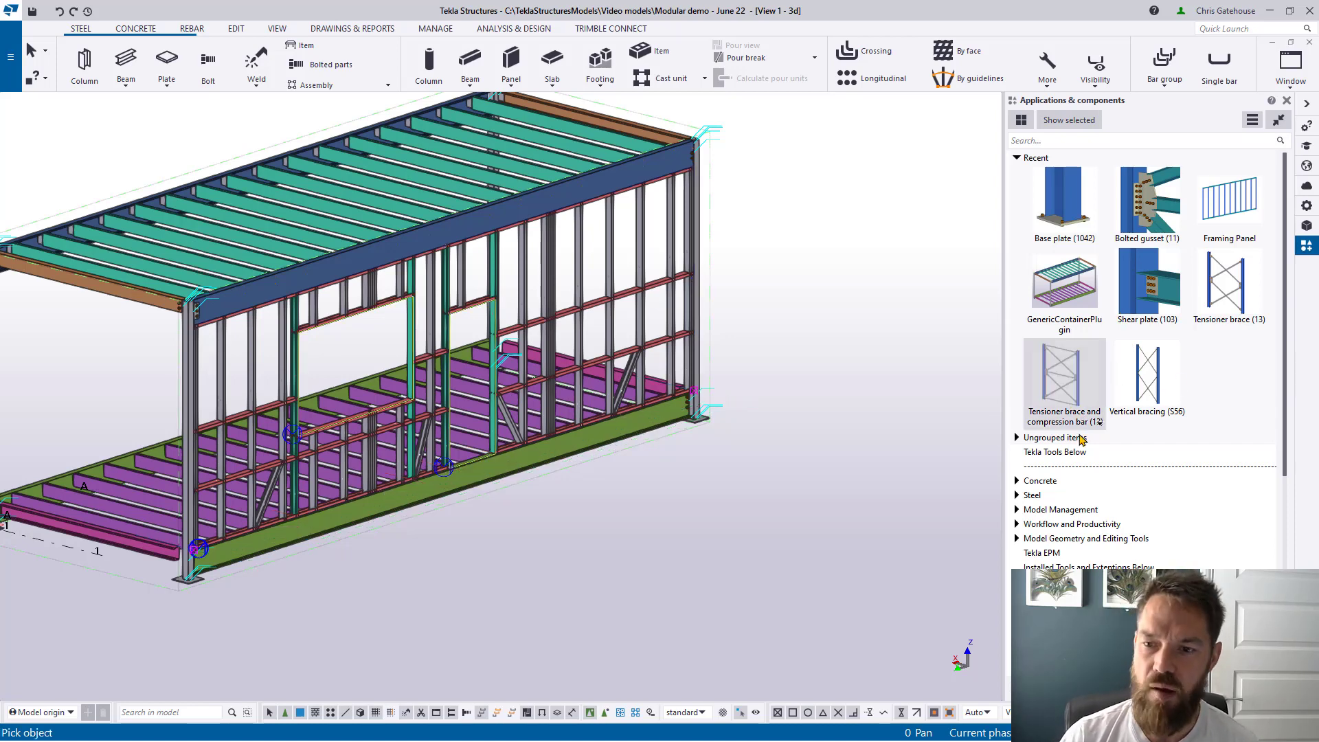
{"action": "double_click", "coordinate": [1070, 360]}
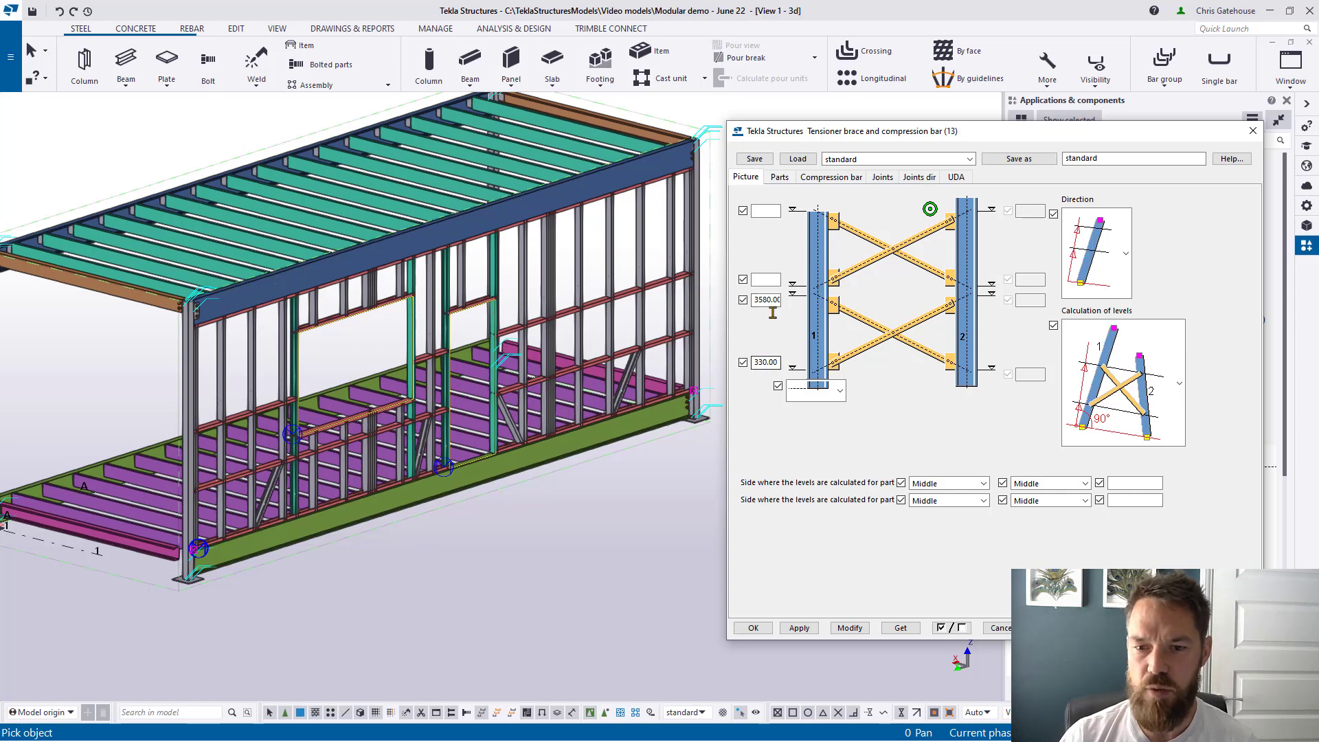
{"action": "left_click", "coordinate": [779, 178]}
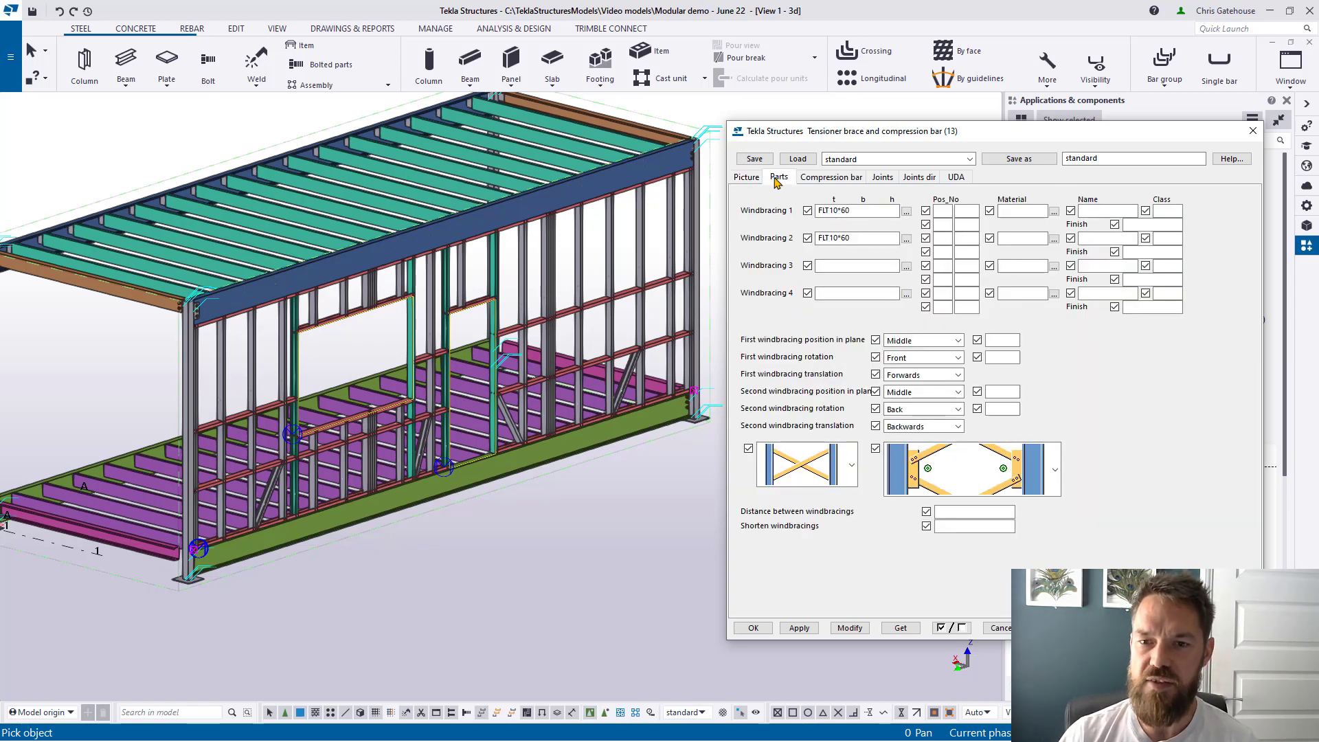
{"action": "left_click", "coordinate": [753, 627]}
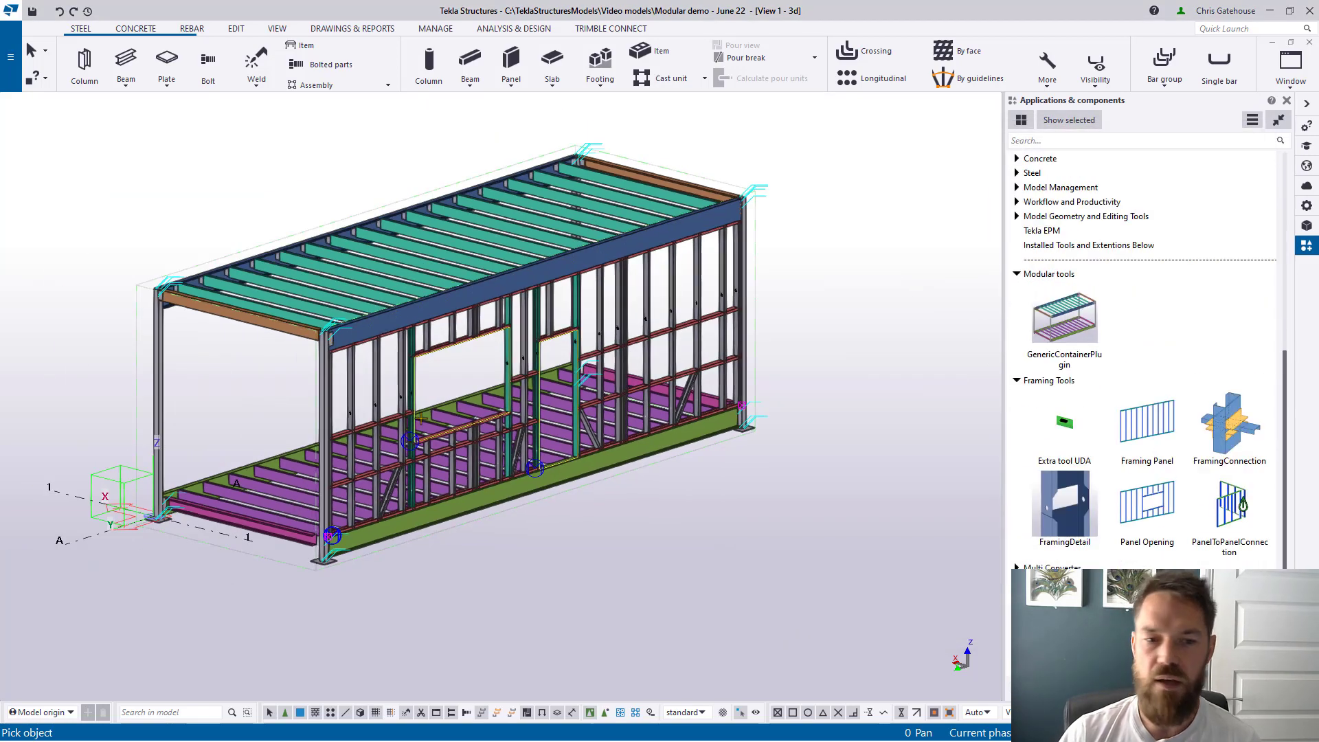
Step: Pick both end columns to place X windbracing, then select the whole module
{"action": "scroll", "coordinate": [135, 359], "scroll_direction": "up", "scroll_amount": 2}
{"action": "left_click", "coordinate": [109, 355]}
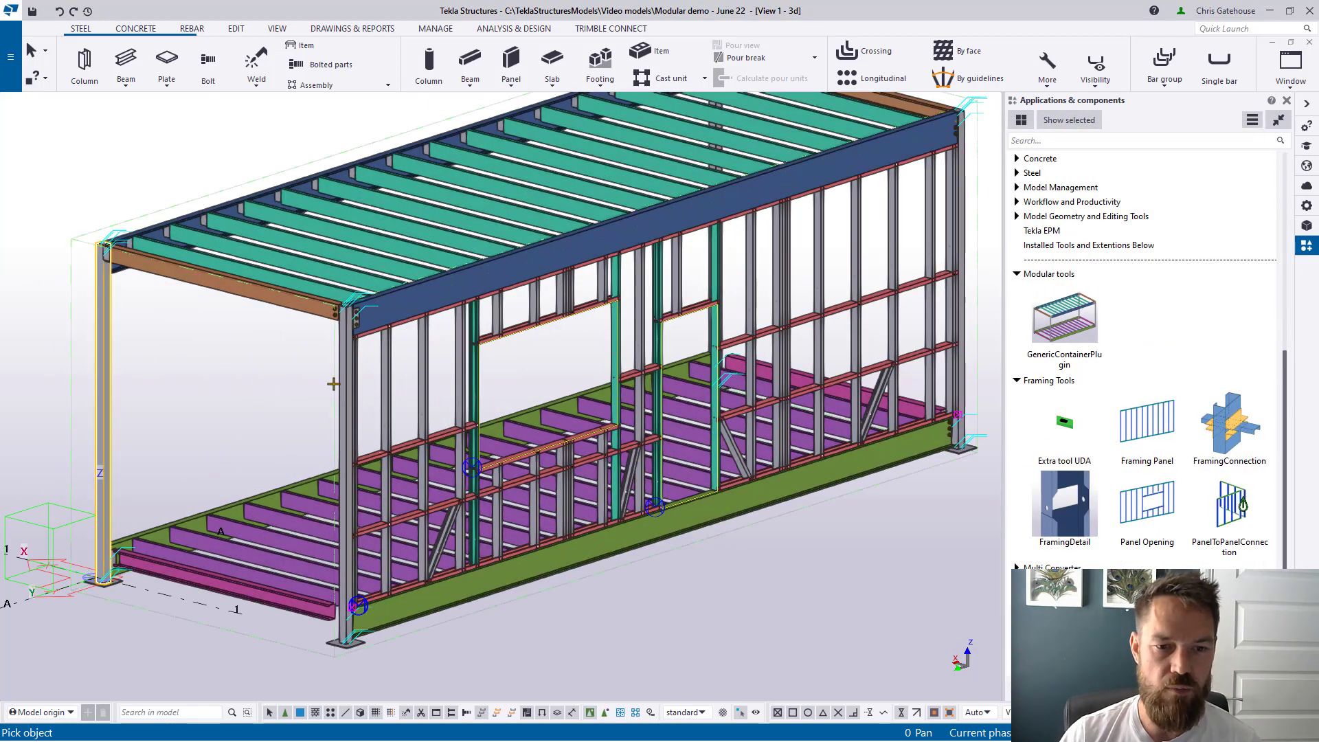
{"action": "left_click", "coordinate": [340, 425]}
{"action": "scroll", "coordinate": [801, 567], "scroll_direction": "down", "scroll_amount": 2}
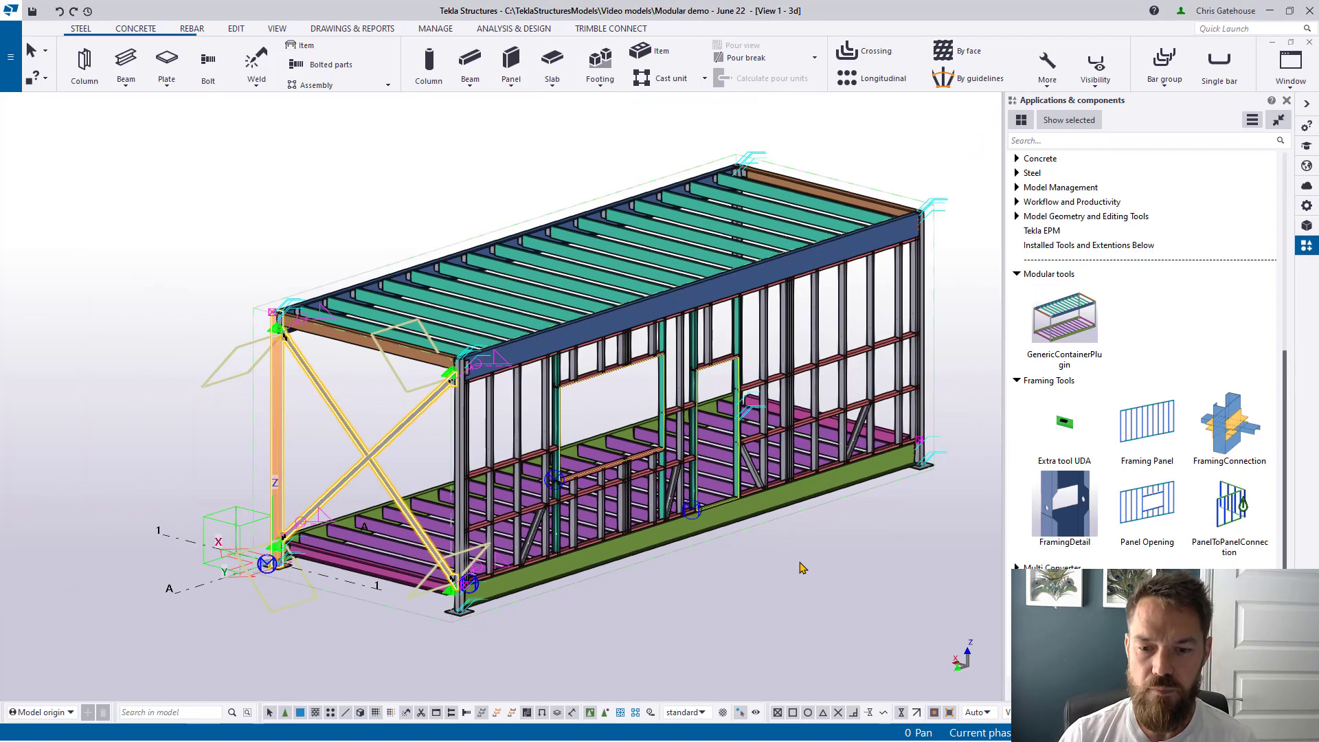
{"action": "left_click", "coordinate": [800, 567]}
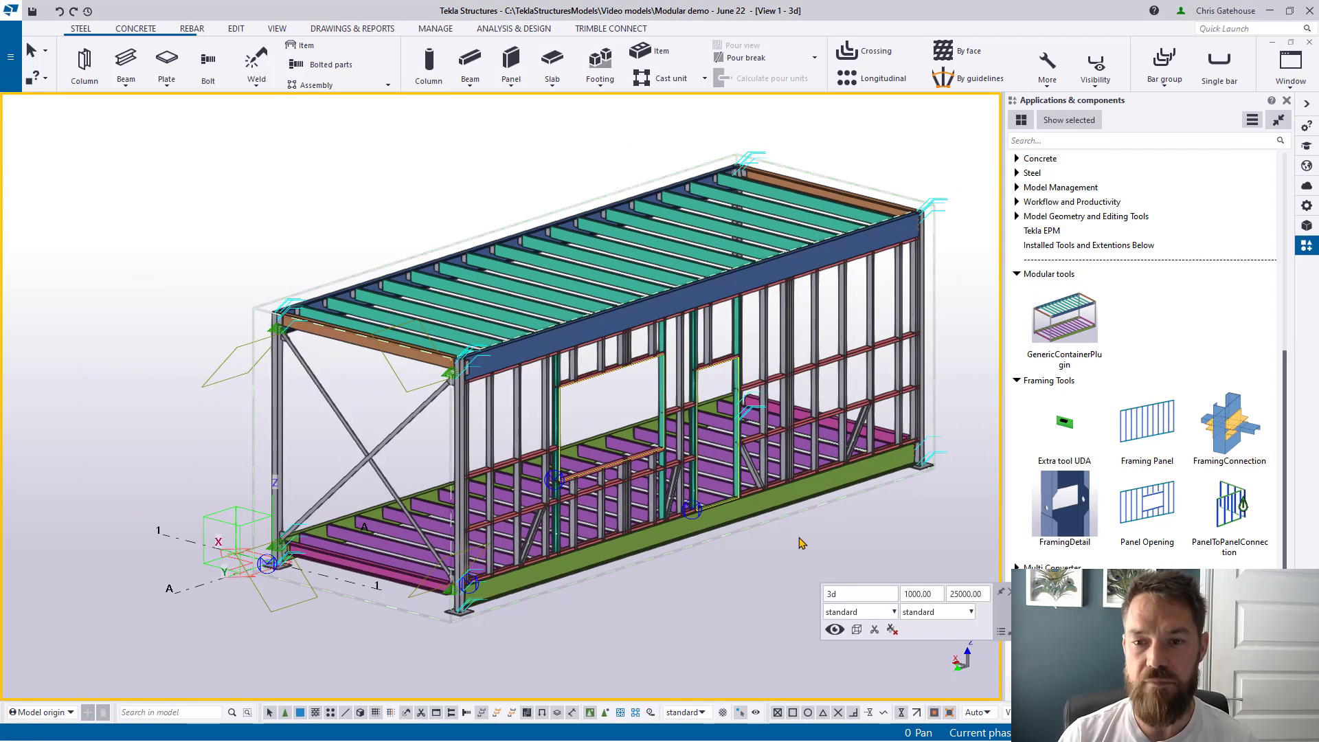
{"action": "scroll", "coordinate": [662, 316], "scroll_direction": "down", "scroll_amount": 2}
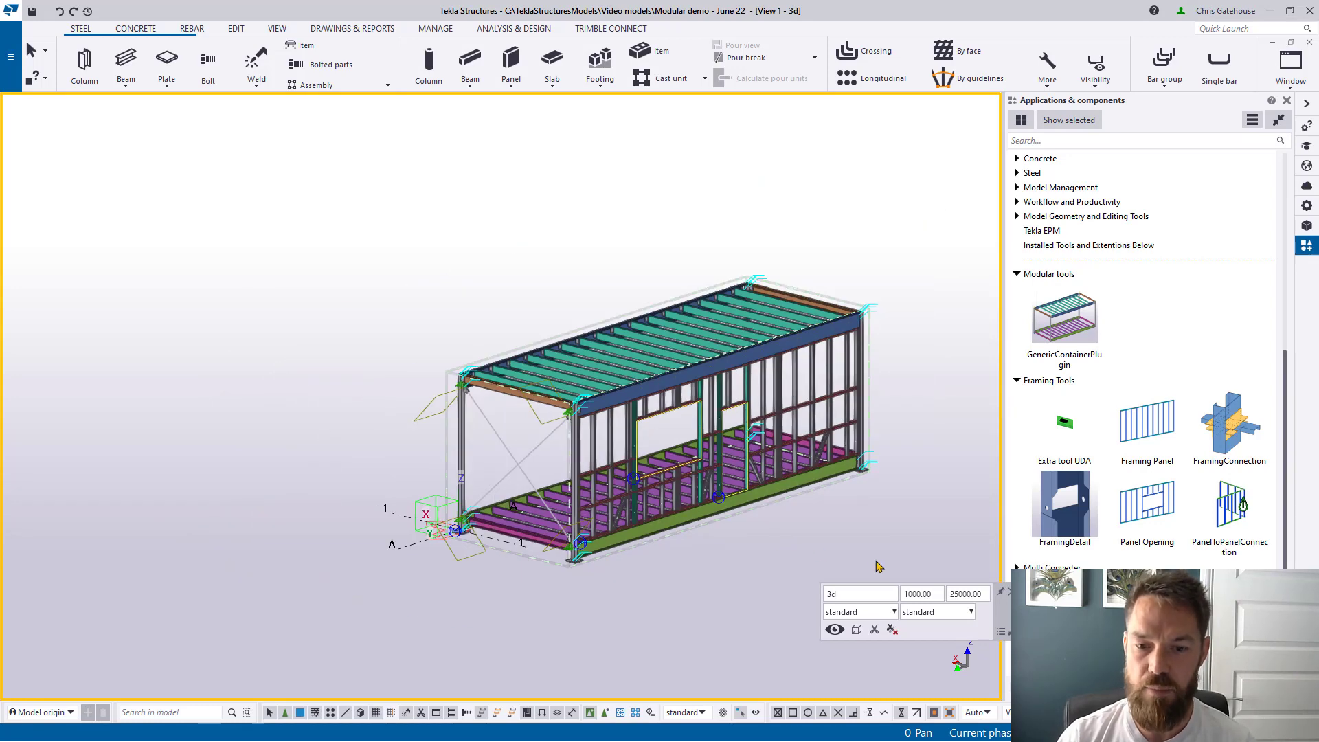
{"action": "left_click_drag", "start_coordinate": [875, 565], "coordinate": [383, 191]}
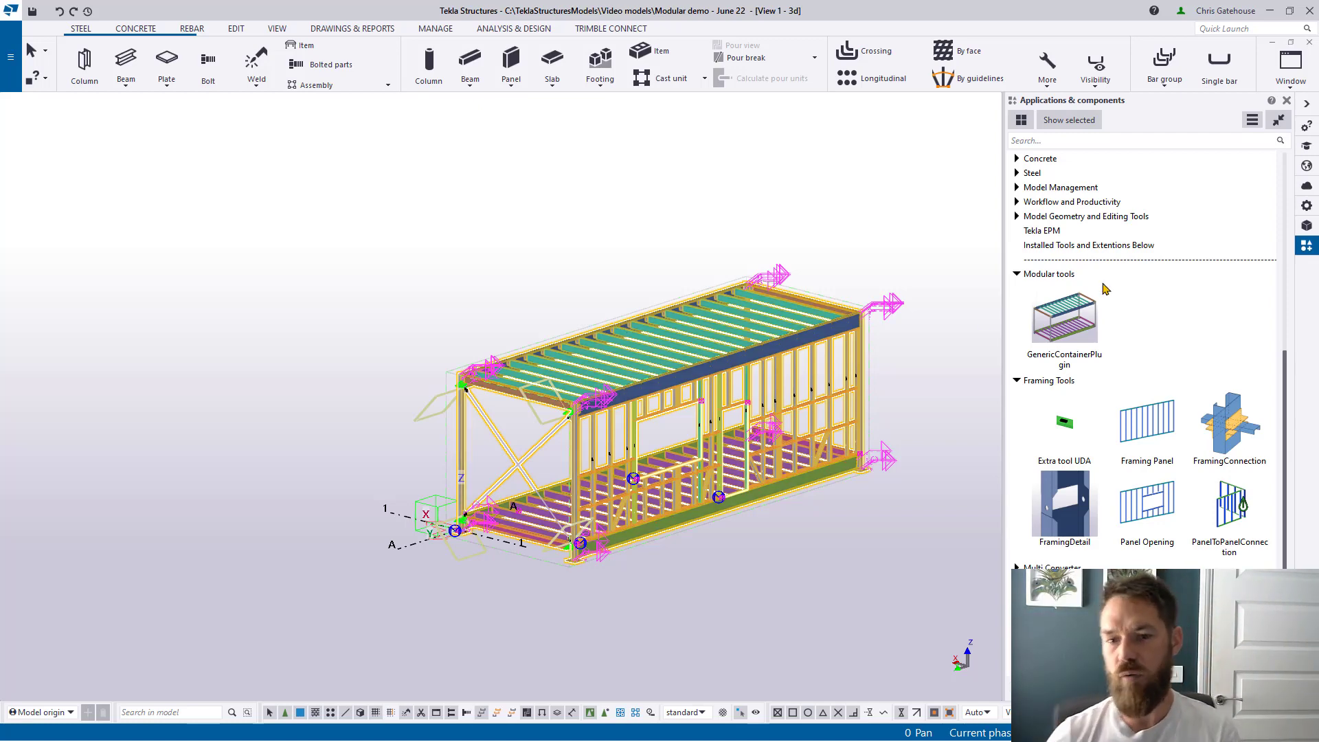
Step: Place a new generic container module by picking the existing module's two top corners
{"action": "left_click", "coordinate": [789, 183]}
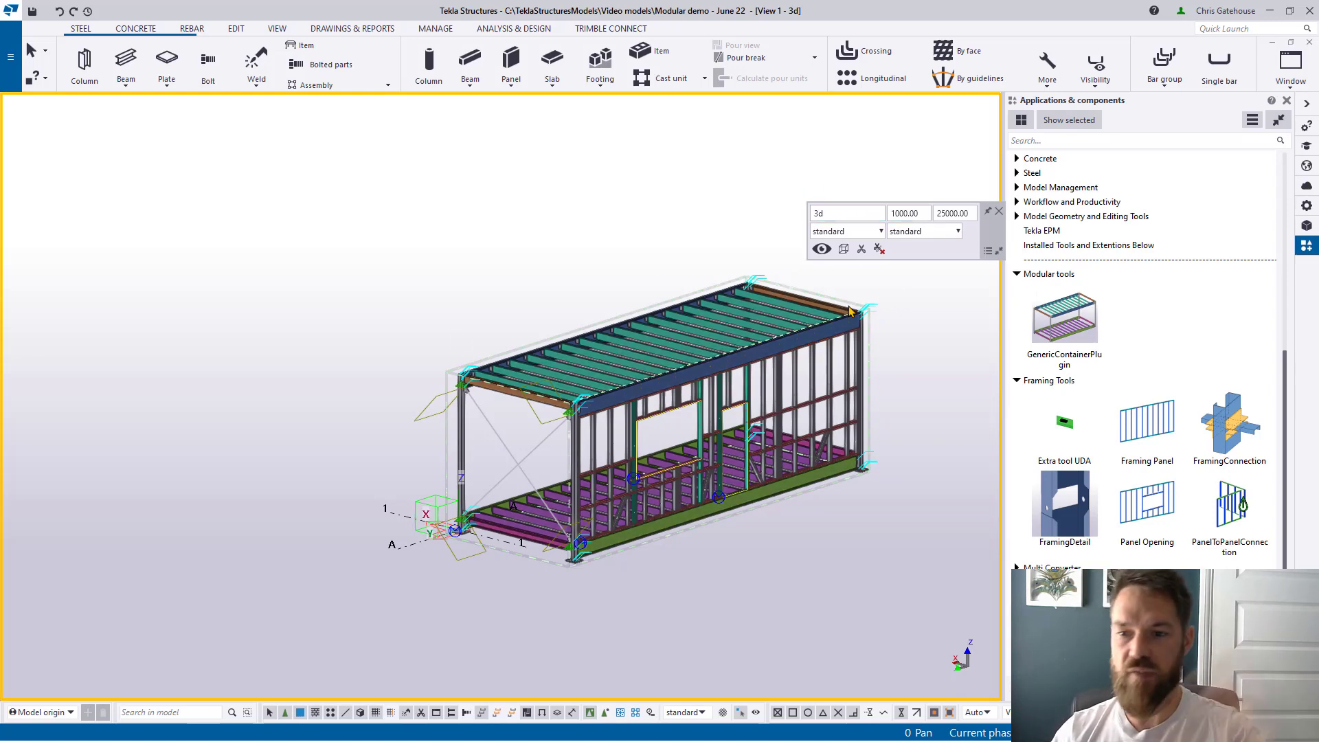
{"action": "left_click", "coordinate": [1075, 325]}
{"action": "scroll", "coordinate": [450, 371], "scroll_direction": "up", "scroll_amount": 10}
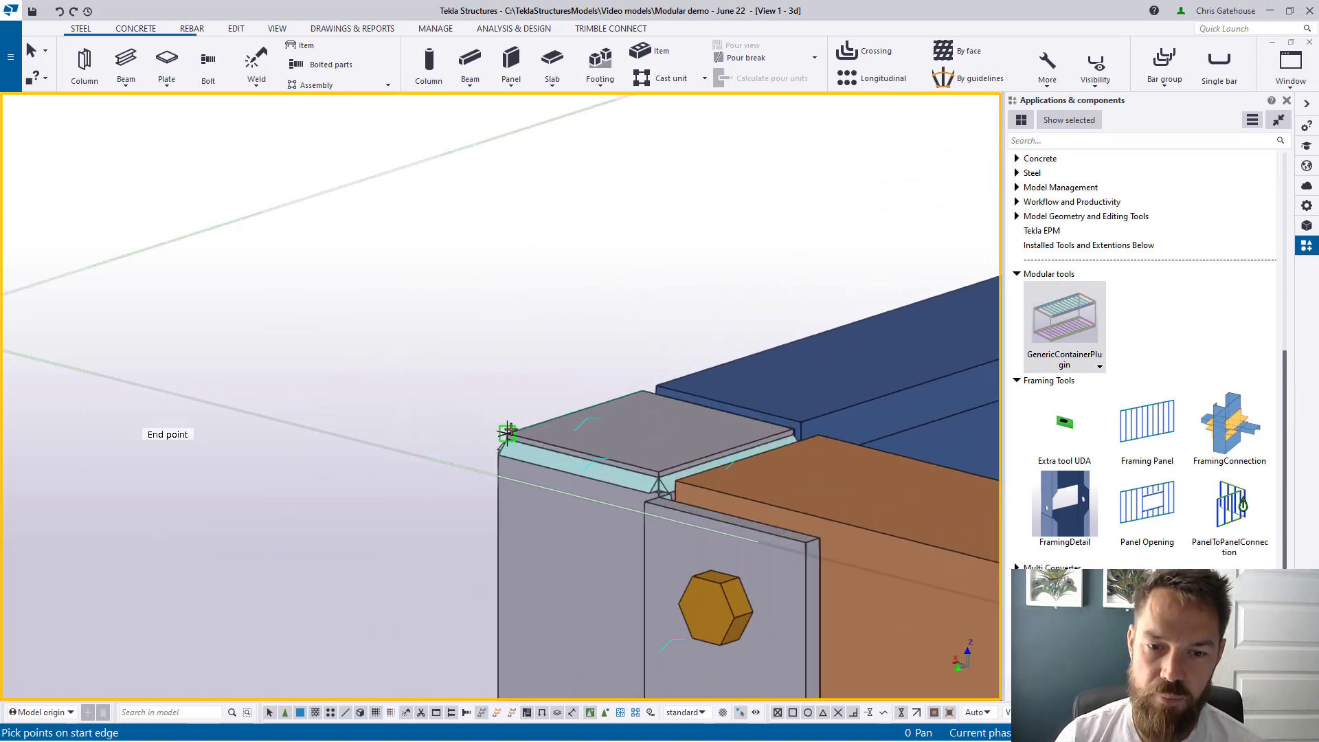
{"action": "left_click", "coordinate": [507, 432]}
{"action": "scroll", "coordinate": [507, 433], "scroll_direction": "down", "scroll_amount": 5}
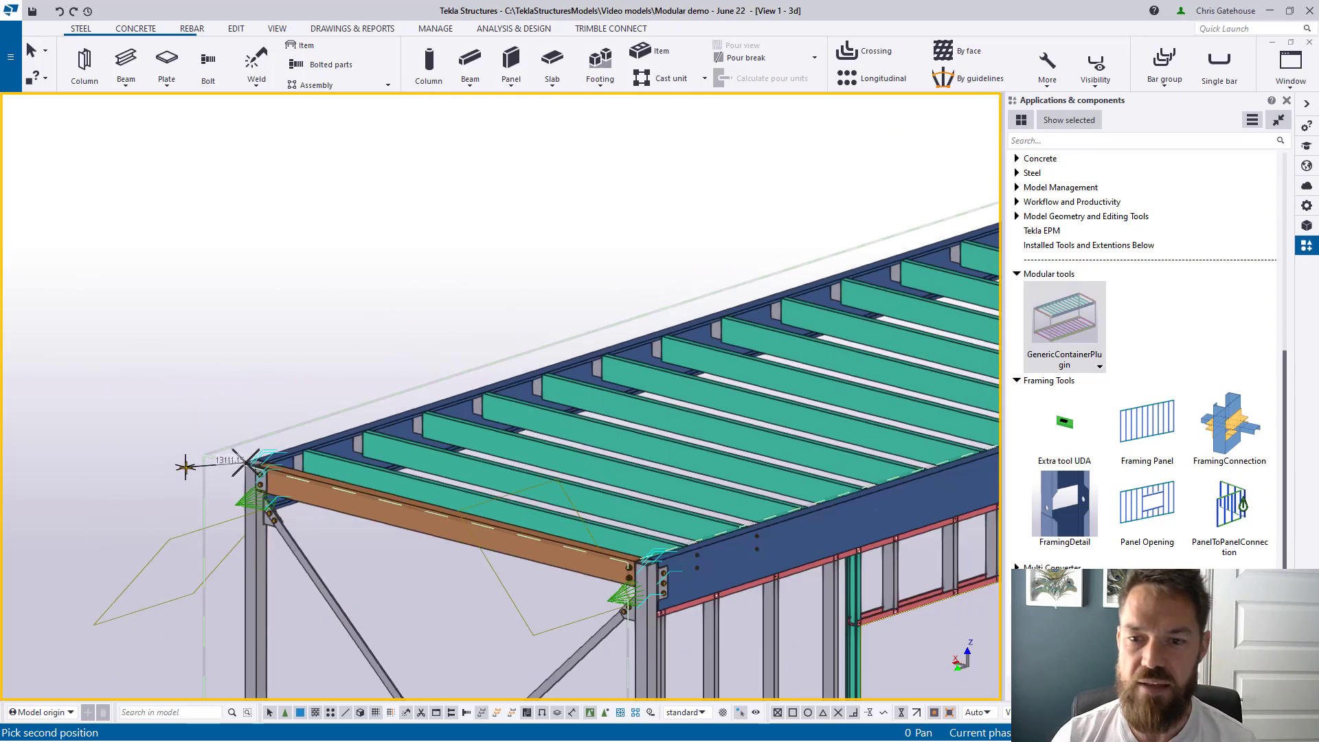
{"action": "scroll", "coordinate": [185, 467], "scroll_direction": "down", "scroll_amount": 5}
{"action": "scroll", "coordinate": [540, 453], "scroll_direction": "up", "scroll_amount": 8}
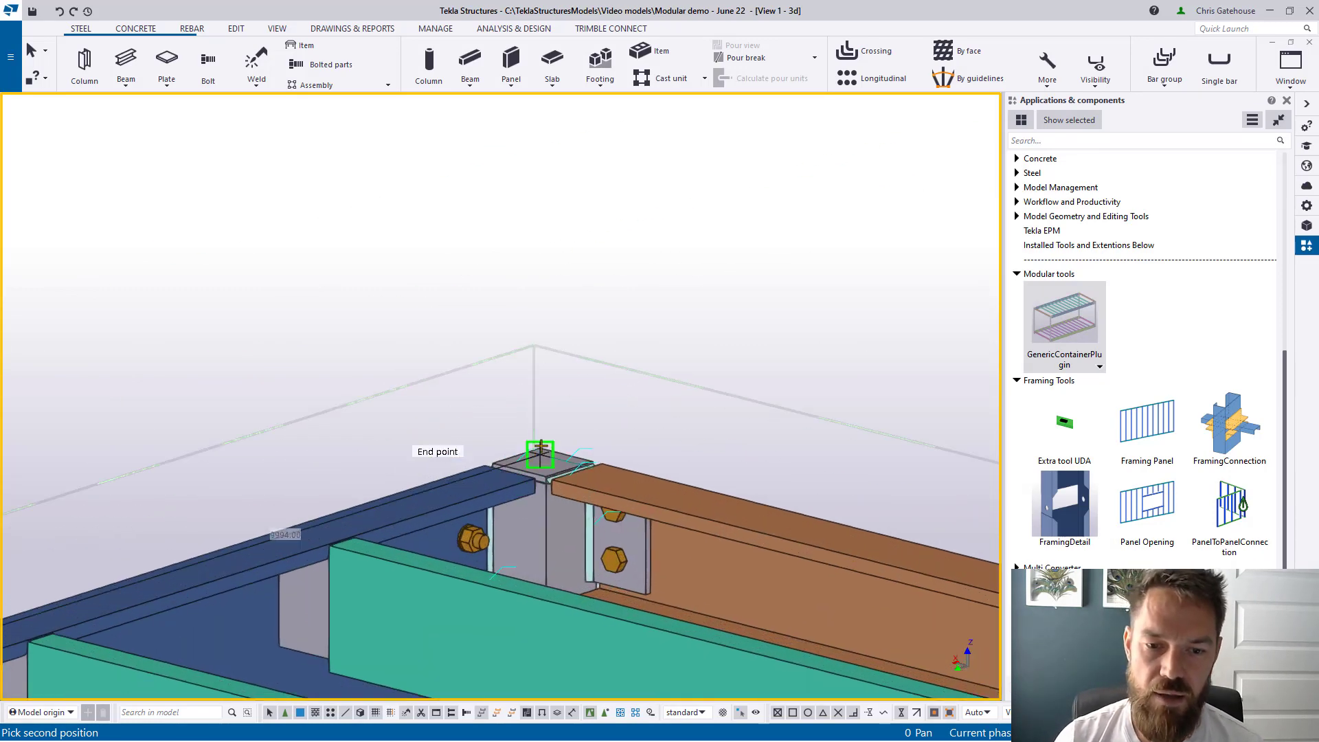
{"action": "left_click", "coordinate": [540, 451]}
{"action": "scroll", "coordinate": [745, 200], "scroll_direction": "down", "scroll_amount": 8}
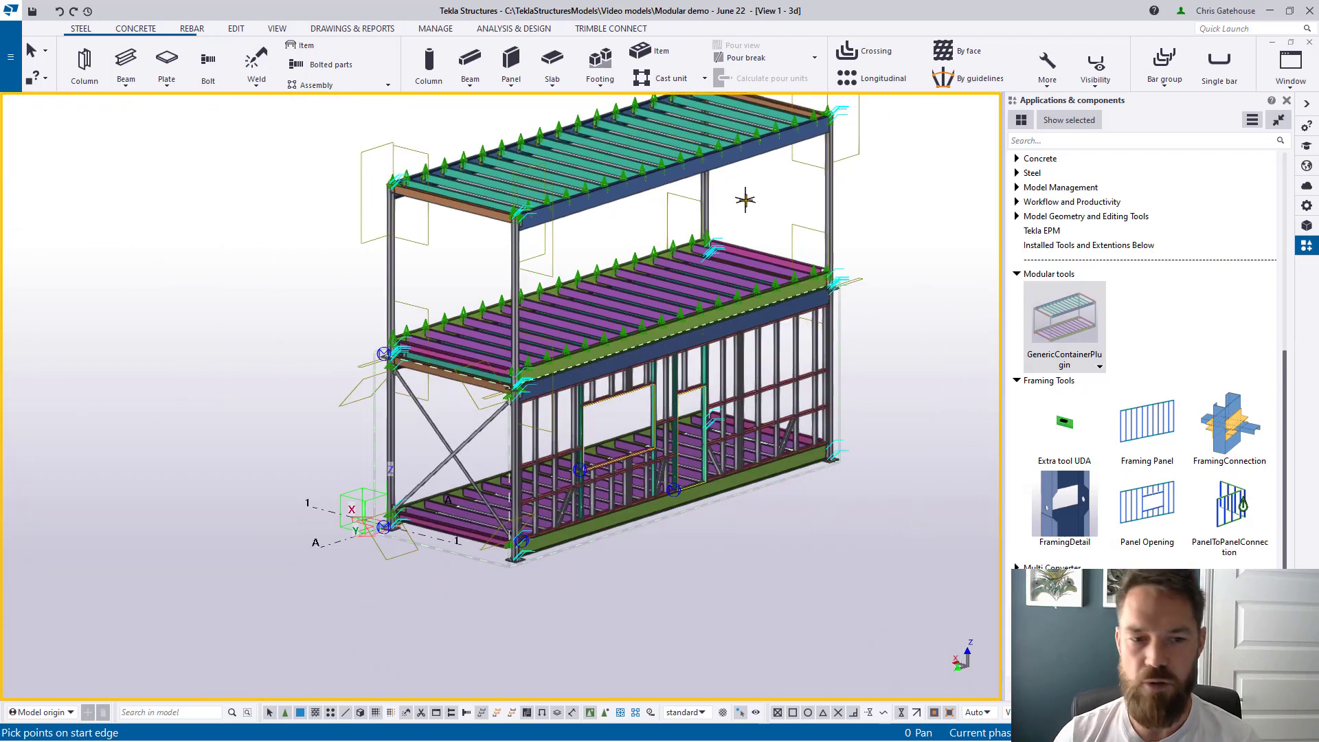
Step: Fit the work area to the entire model
{"action": "middle_click_drag", "start_coordinate": [896, 207], "coordinate": [885, 261]}
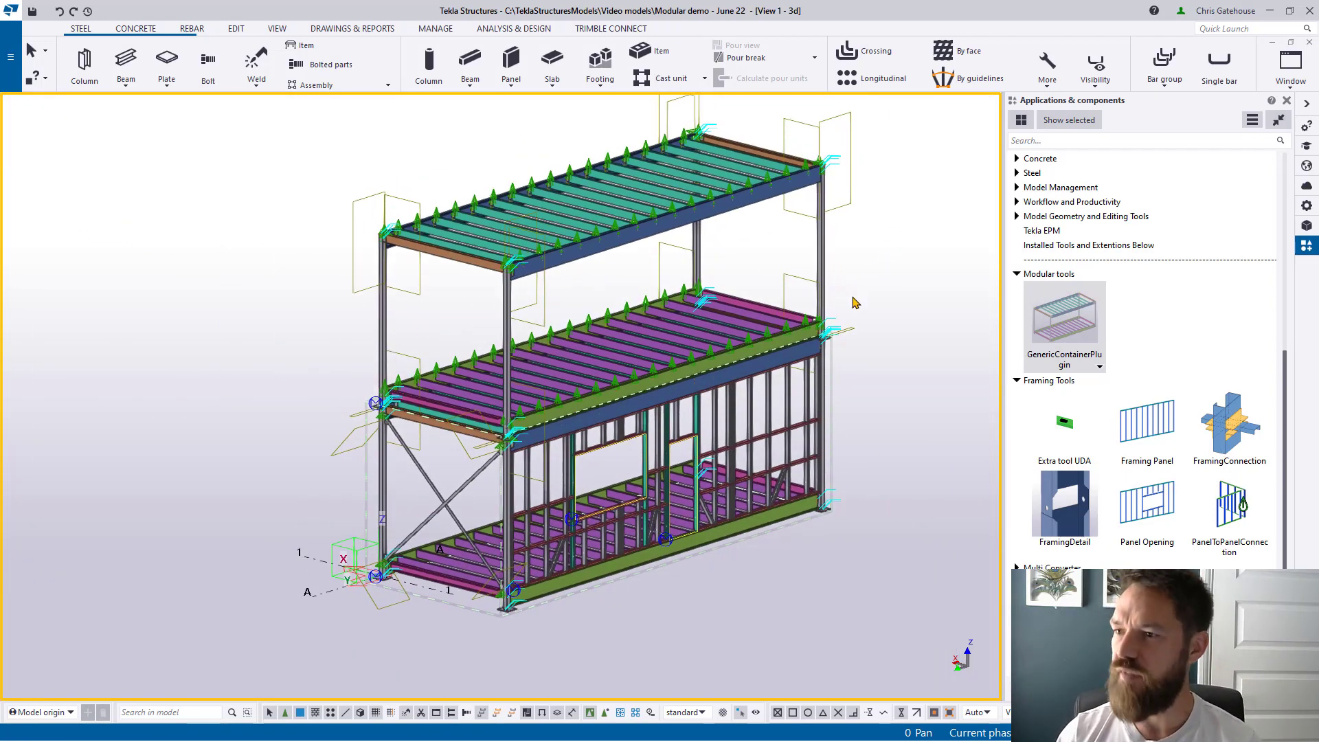
{"action": "right_click", "coordinate": [891, 282]}
{"action": "right_click", "coordinate": [920, 329]}
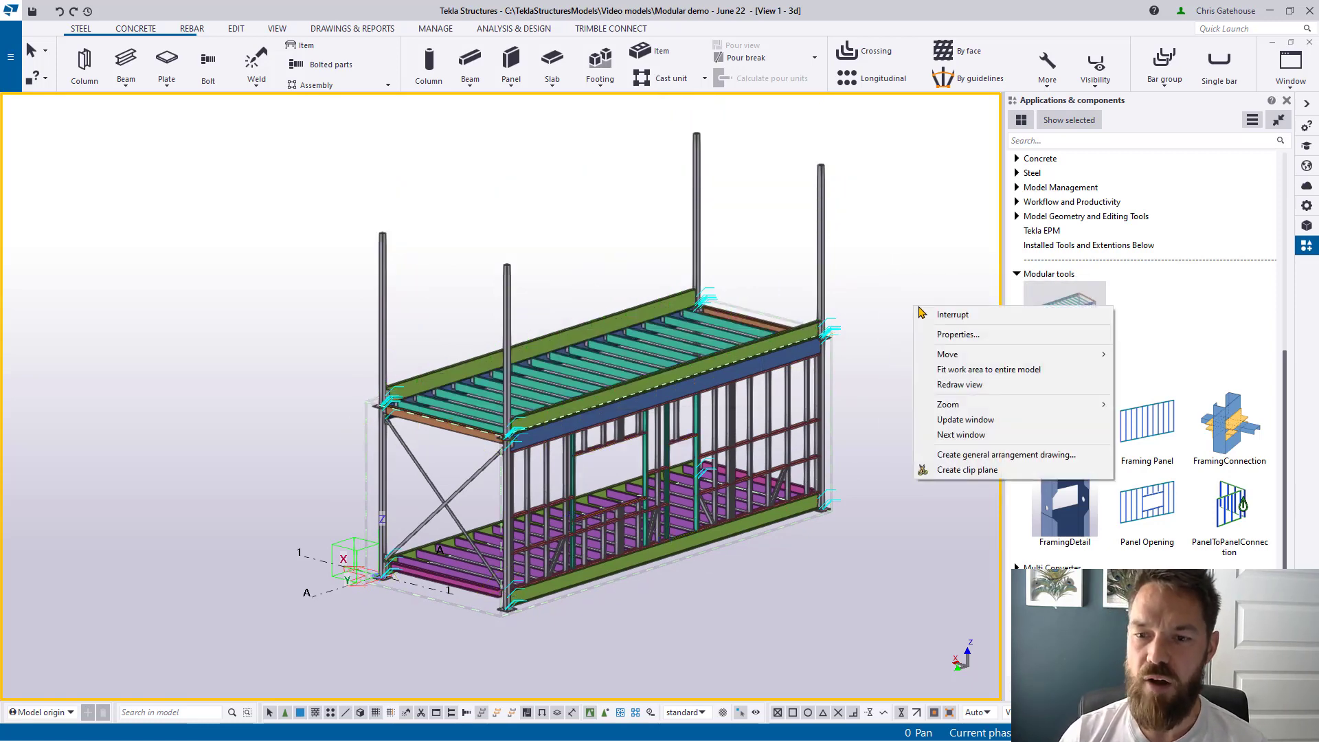
{"action": "left_click", "coordinate": [942, 368]}
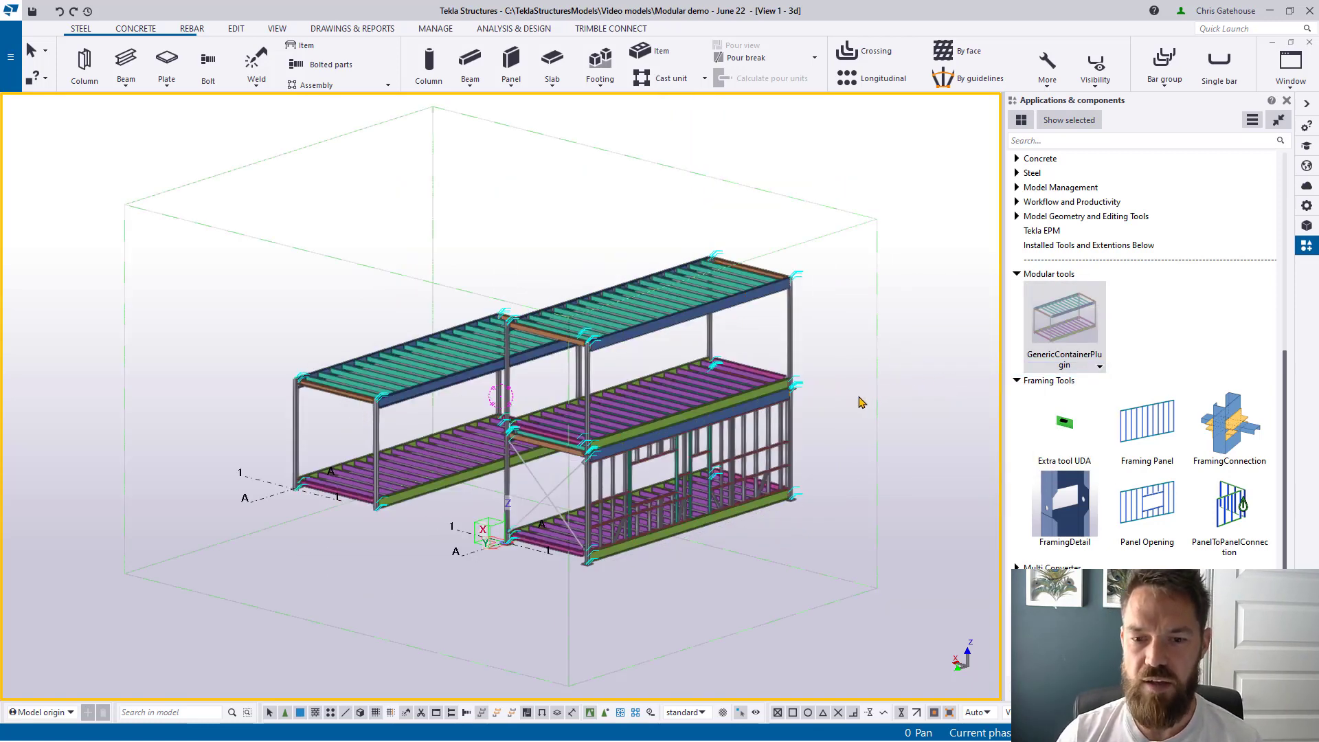
Step: Close the Applications panel and select the left steel module
{"action": "middle_click_drag", "start_coordinate": [862, 403], "coordinate": [916, 532], "text": "ctrl"}
{"action": "scroll", "coordinate": [907, 529], "scroll_direction": "up", "scroll_amount": 8}
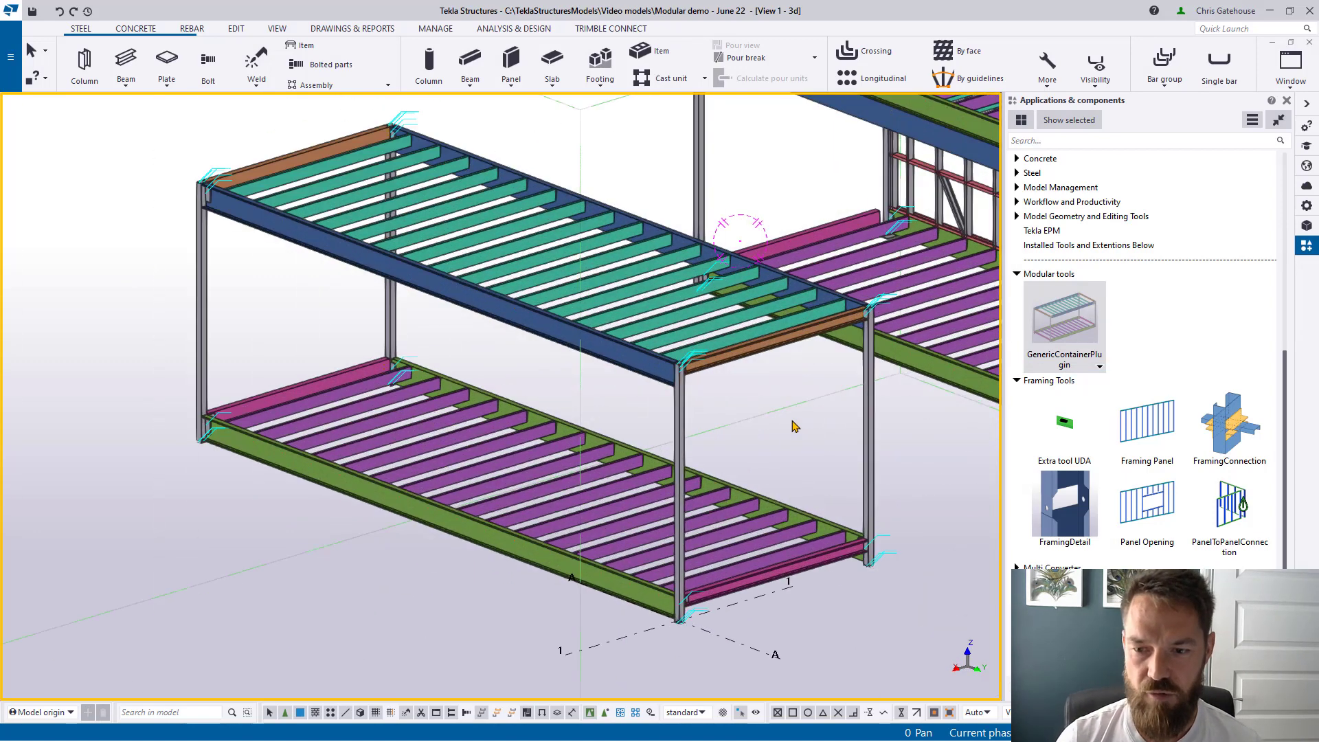
{"action": "left_click", "coordinate": [1286, 101]}
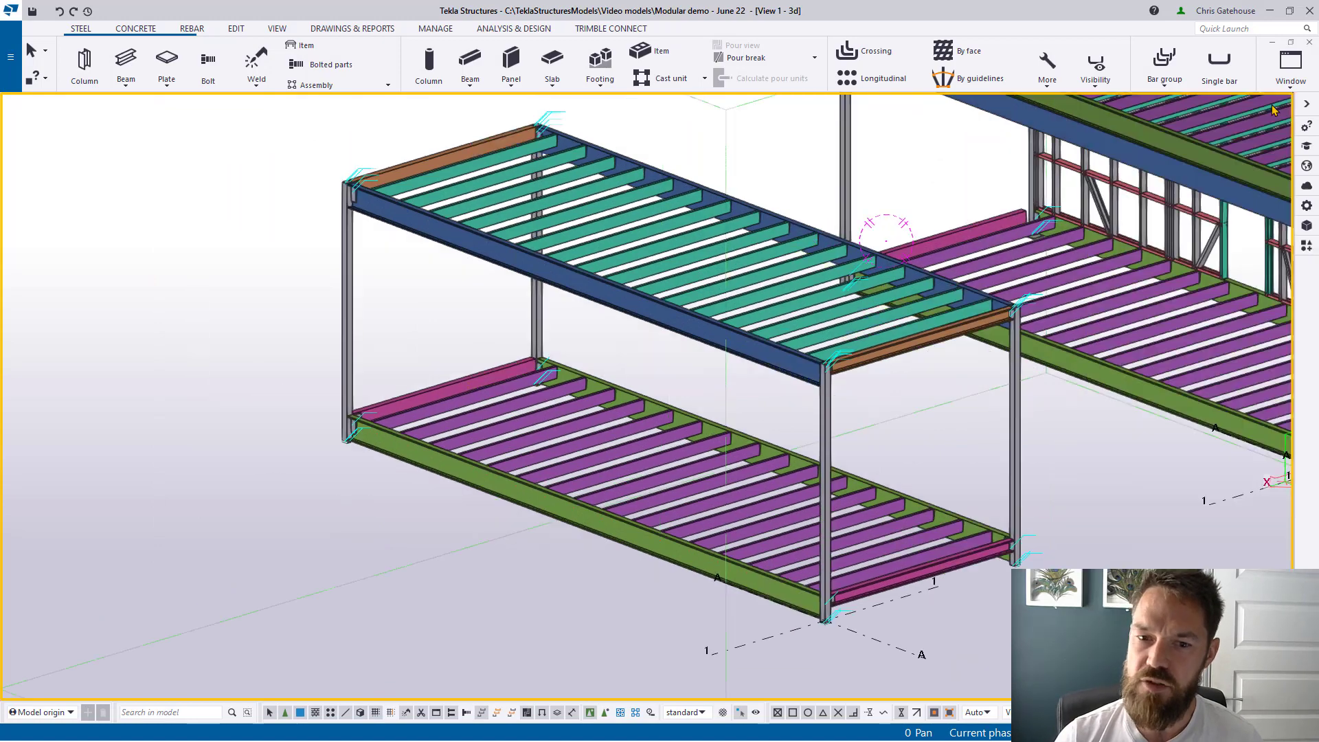
{"action": "scroll", "coordinate": [981, 374], "scroll_direction": "down", "scroll_amount": 5}
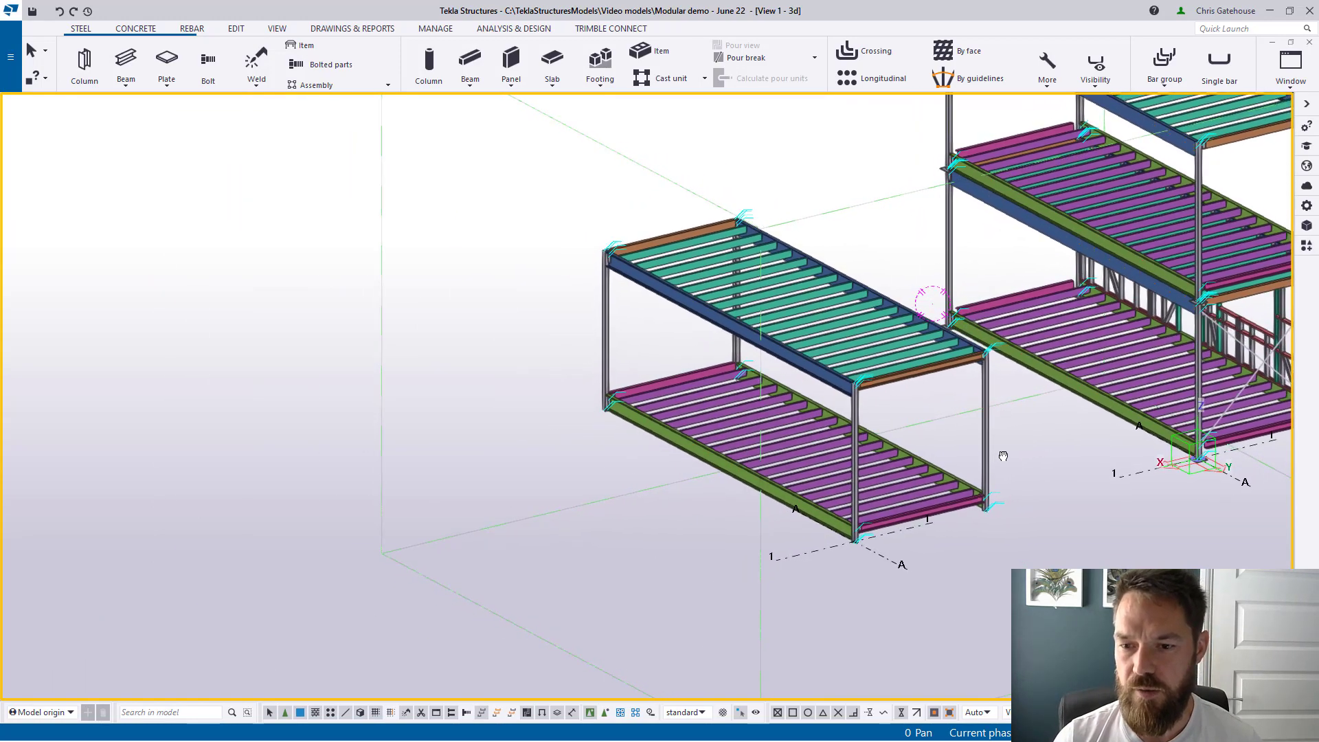
{"action": "left_click", "coordinate": [984, 440]}
Step: Review the left module's Generic Frame System corner, ceiling and floor cassette settings
{"action": "double_click", "coordinate": [989, 443]}
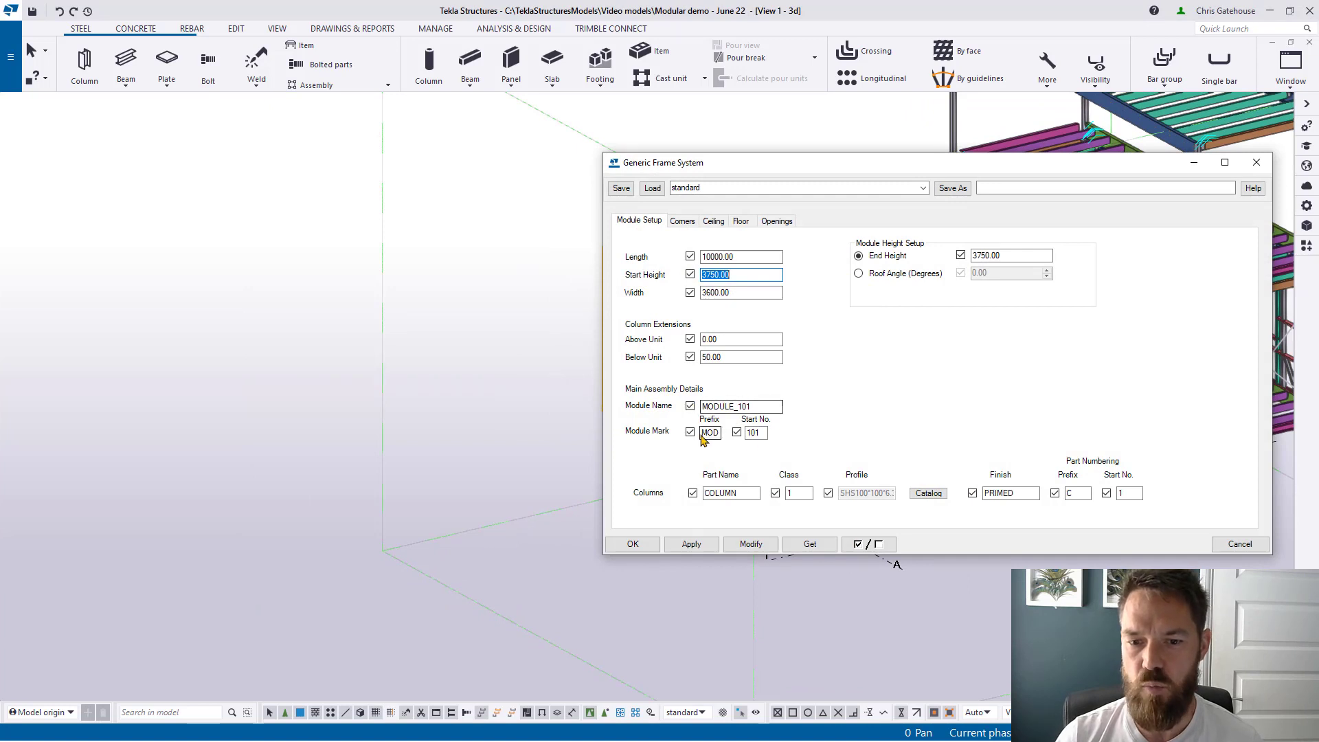
{"action": "left_click", "coordinate": [682, 221]}
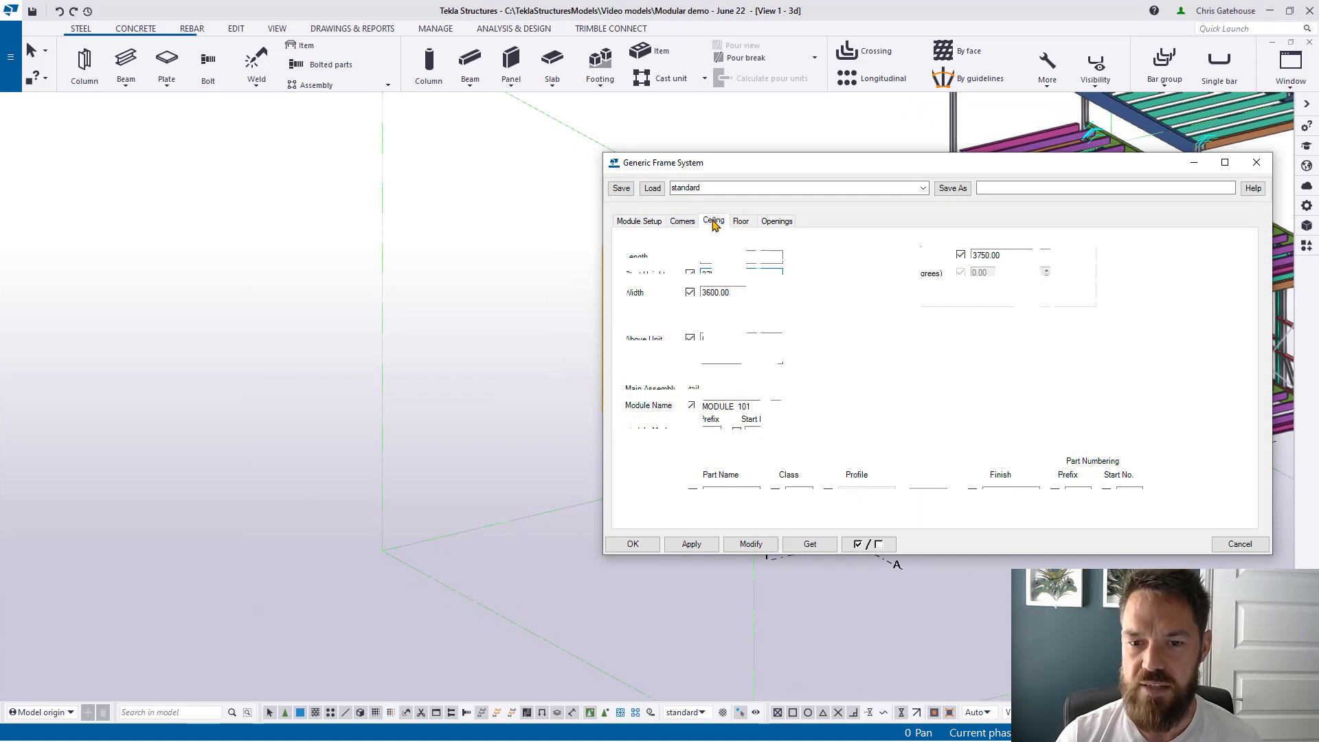
{"action": "left_click", "coordinate": [713, 221]}
{"action": "left_click", "coordinate": [741, 221]}
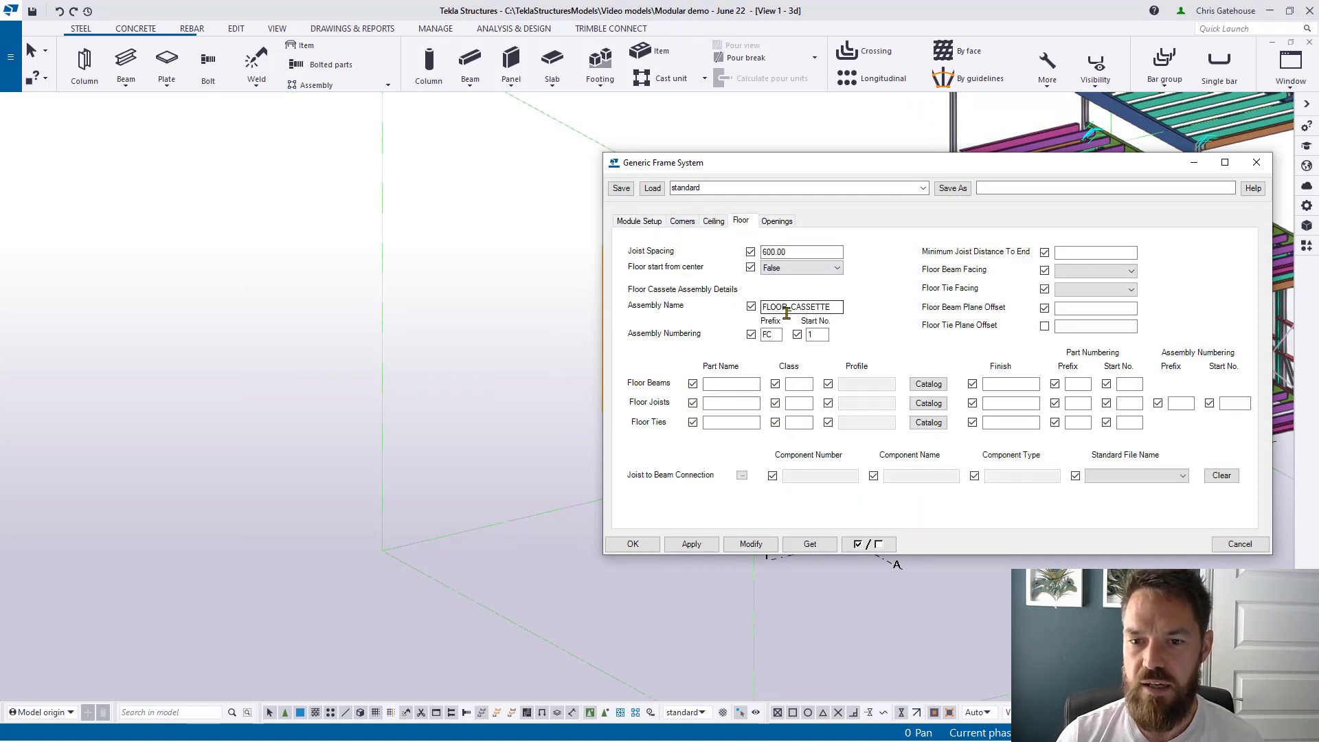
{"action": "left_click", "coordinate": [1256, 162]}
Step: Enable Select assemblies and open the left module's assembly properties
{"action": "middle_click_drag", "start_coordinate": [865, 279], "coordinate": [728, 287]}
{"action": "middle_click_drag", "start_coordinate": [856, 383], "coordinate": [818, 382], "text": "ctrl"}
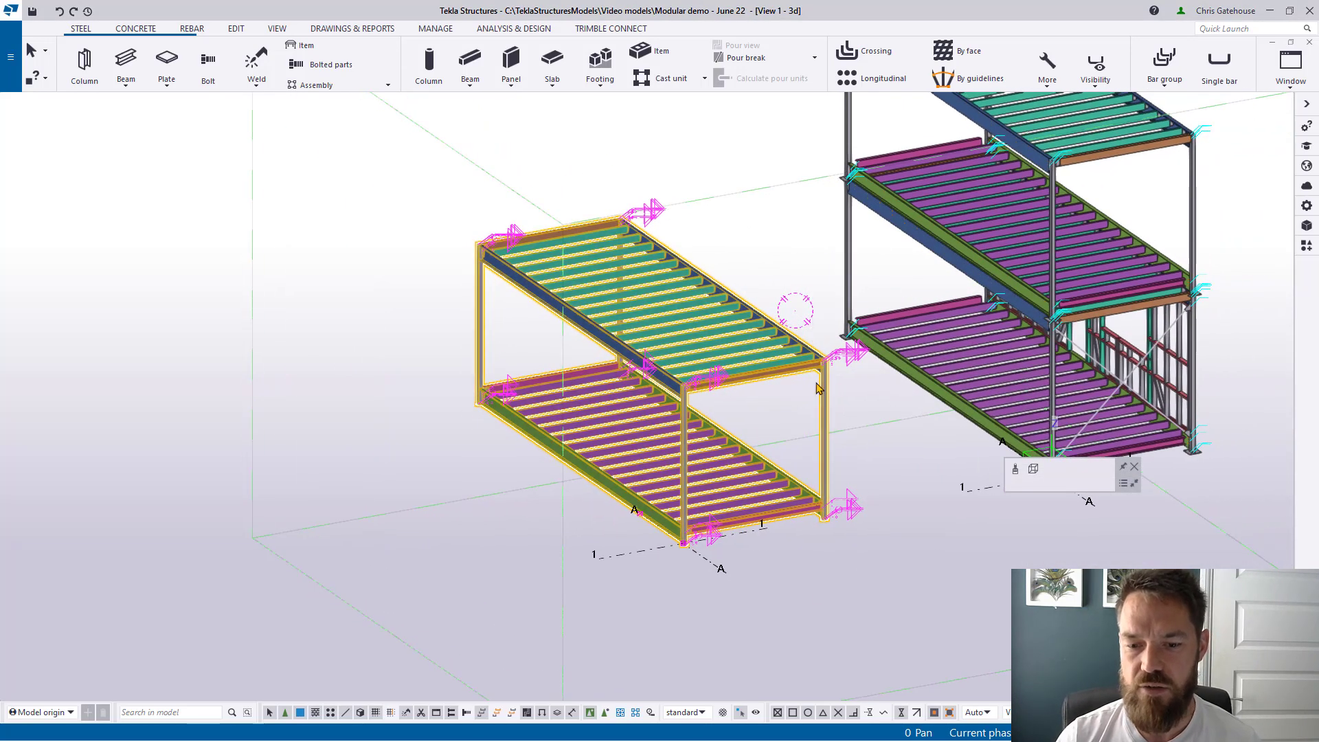
{"action": "left_click", "coordinate": [622, 712]}
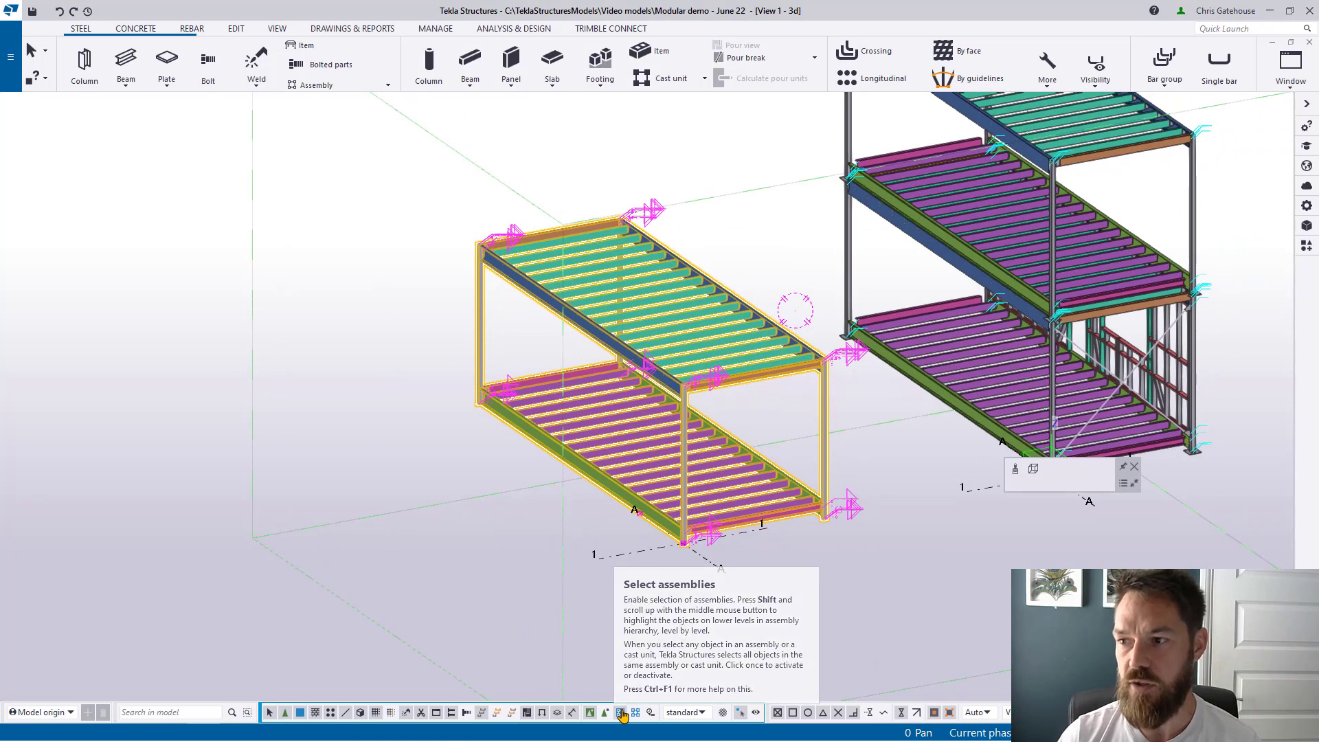
{"action": "double_click", "coordinate": [826, 463]}
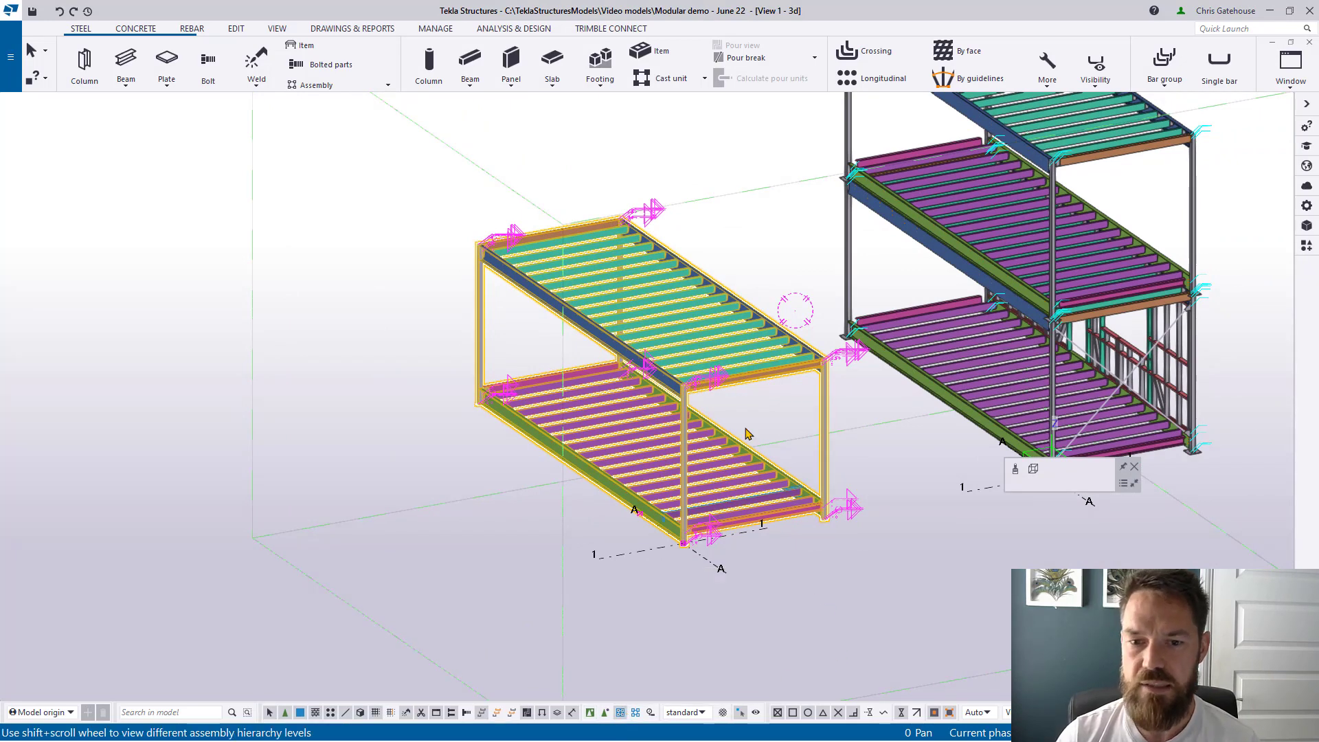
{"action": "scroll", "coordinate": [478, 364], "scroll_direction": "up", "scroll_amount": 1, "text": "shift"}
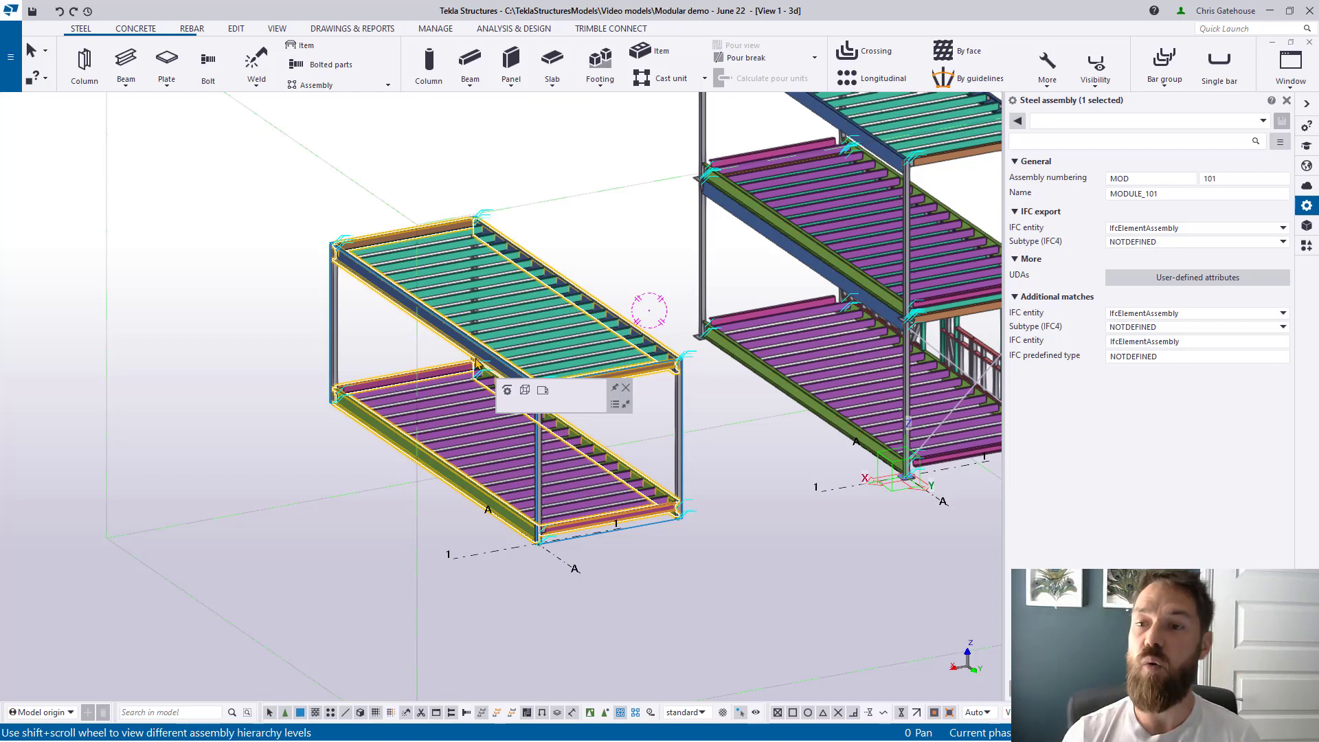
Step: Check the module assembly's numbering prefix MOD and name MODULE_101
{"action": "left_click", "coordinate": [1152, 180]}
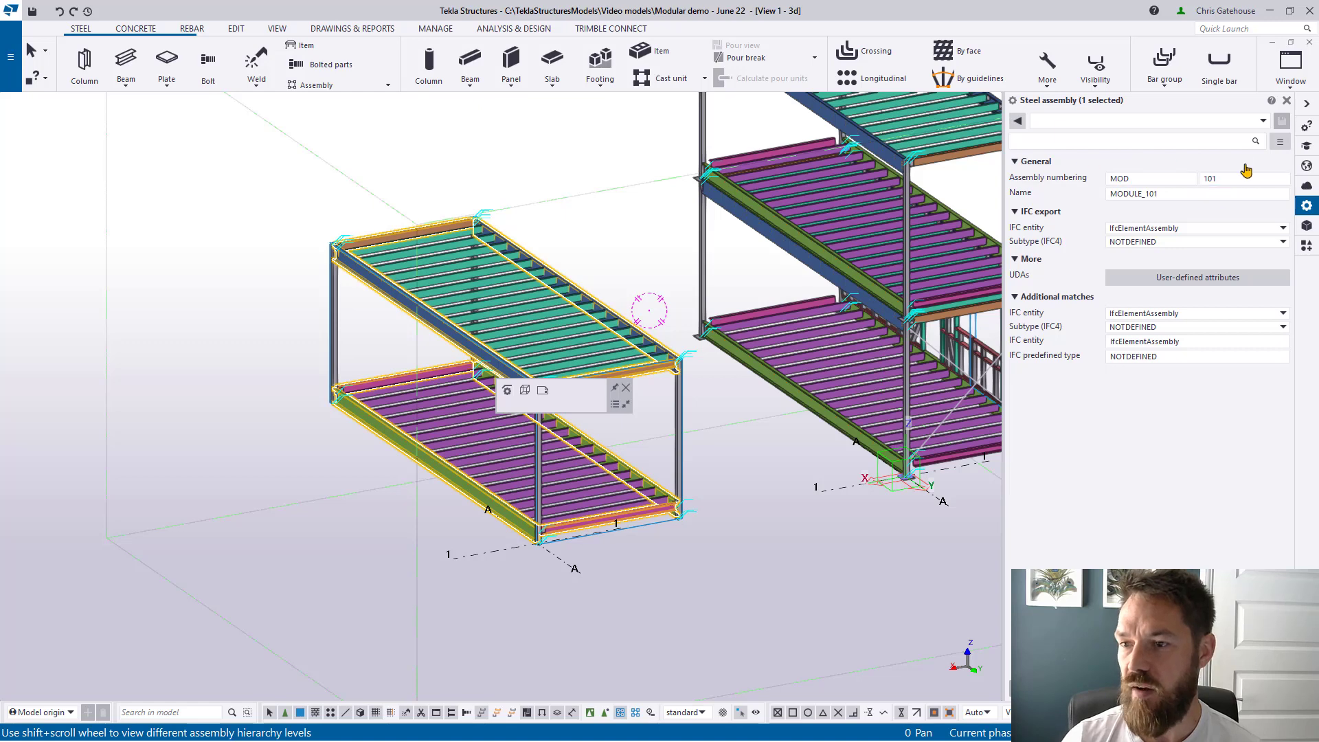
{"action": "left_click", "coordinate": [1155, 194]}
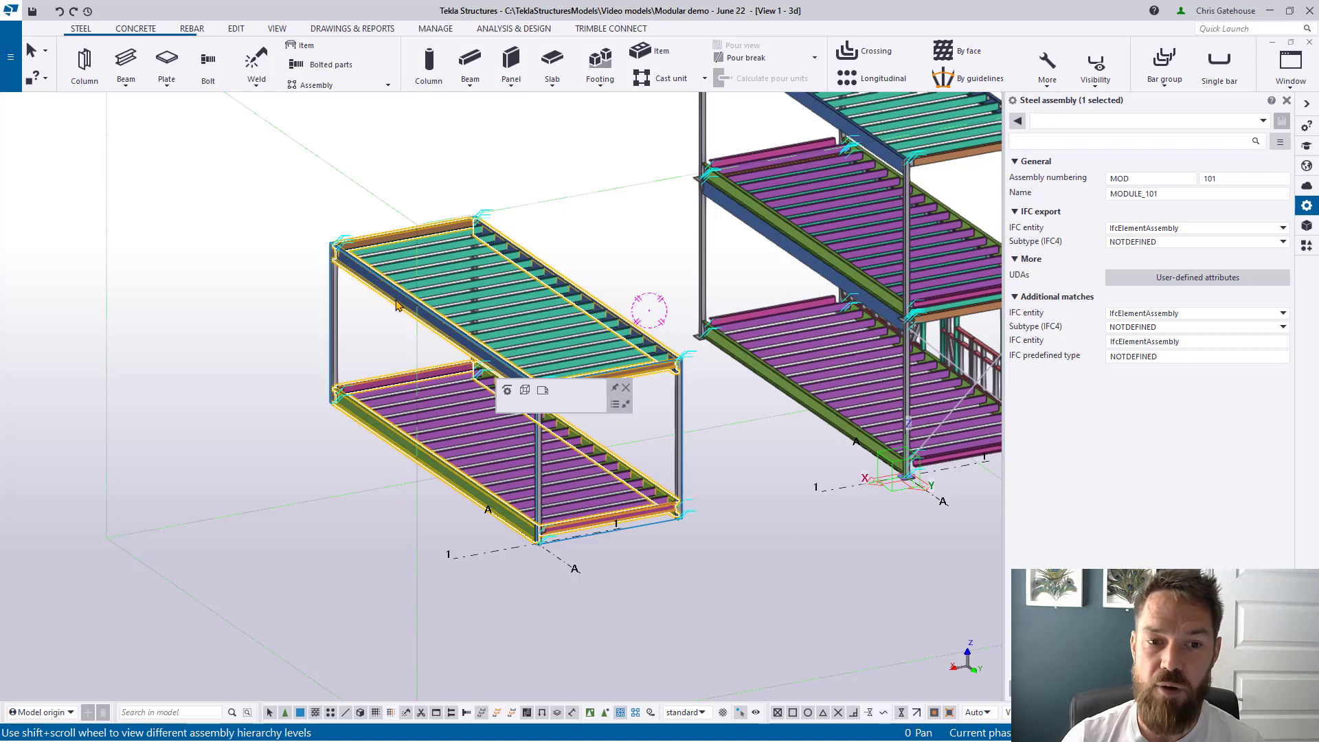
{"action": "scroll", "coordinate": [388, 306], "scroll_direction": "up", "scroll_amount": 3}
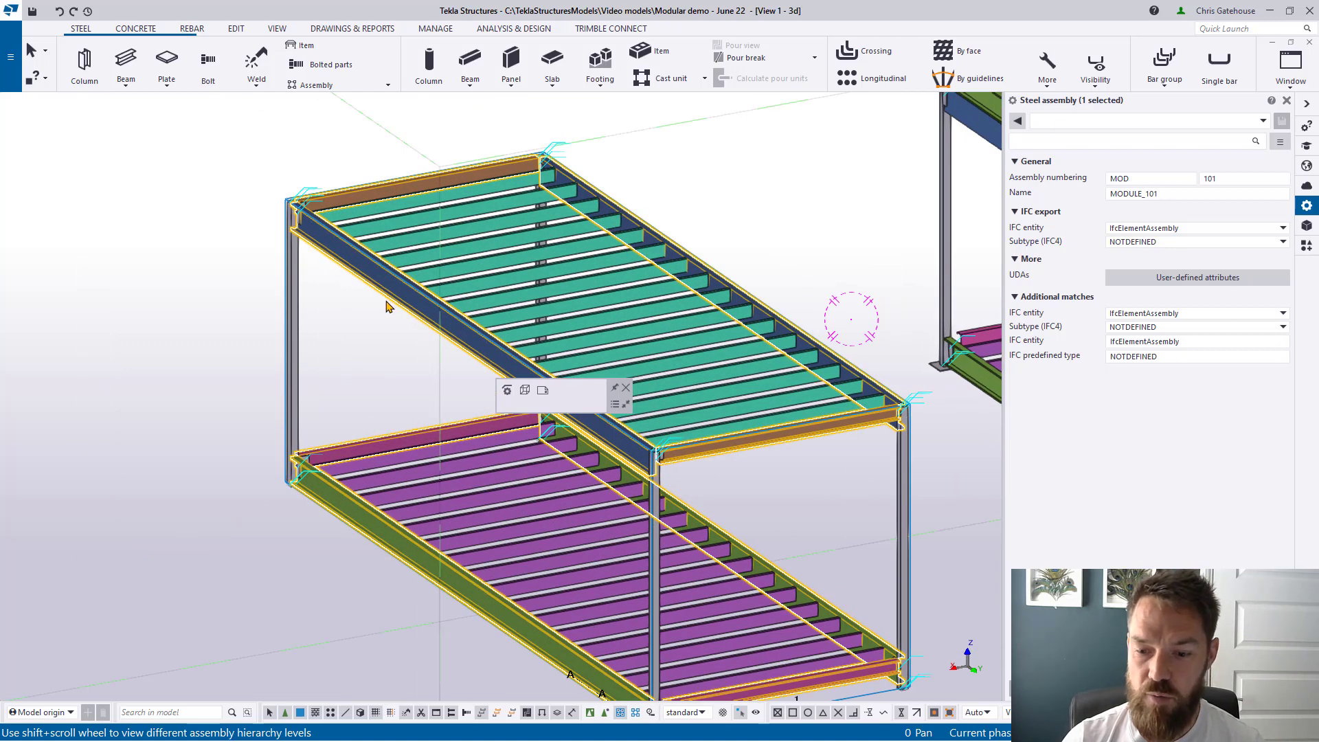
{"action": "scroll", "coordinate": [387, 306], "scroll_direction": "down", "scroll_amount": 1, "text": "shift"}
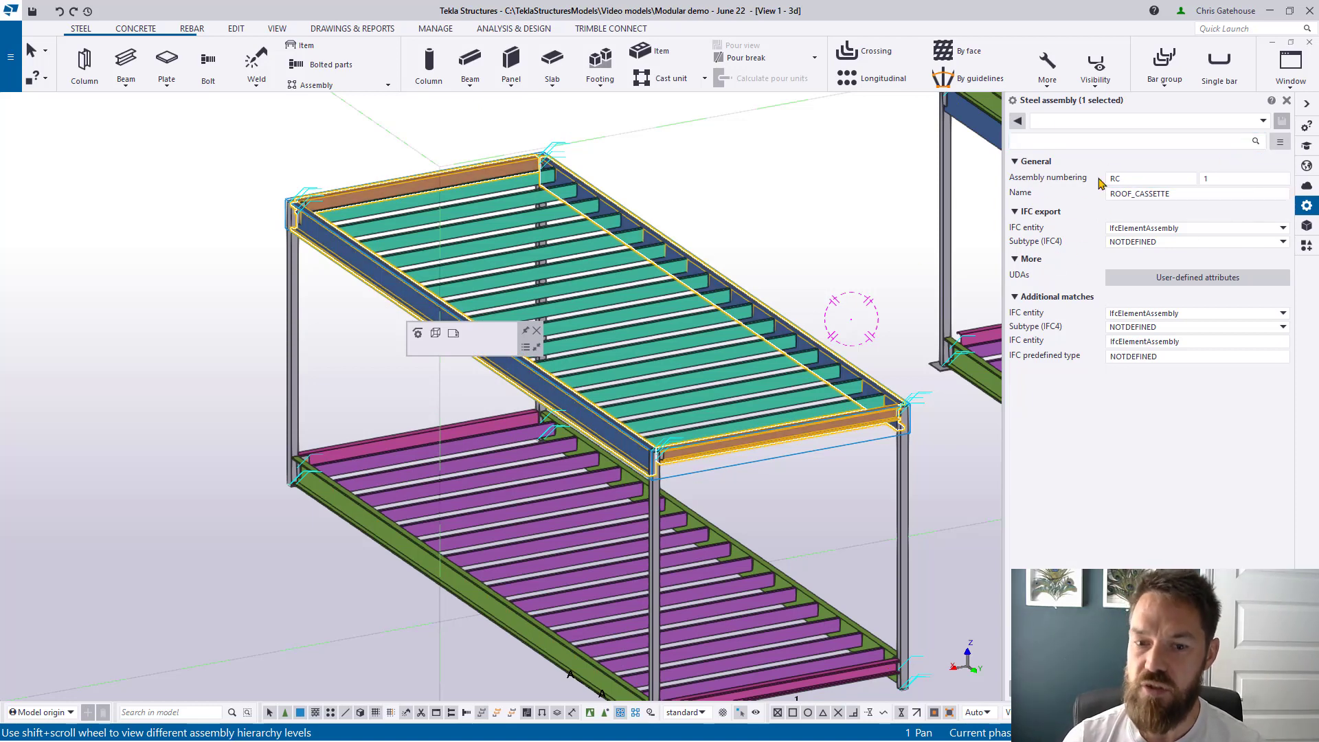
Step: Select the FLOOR_CASSETTE assembly, then an upper ceiling beam and a ceiling joist
{"action": "left_click", "coordinate": [443, 592]}
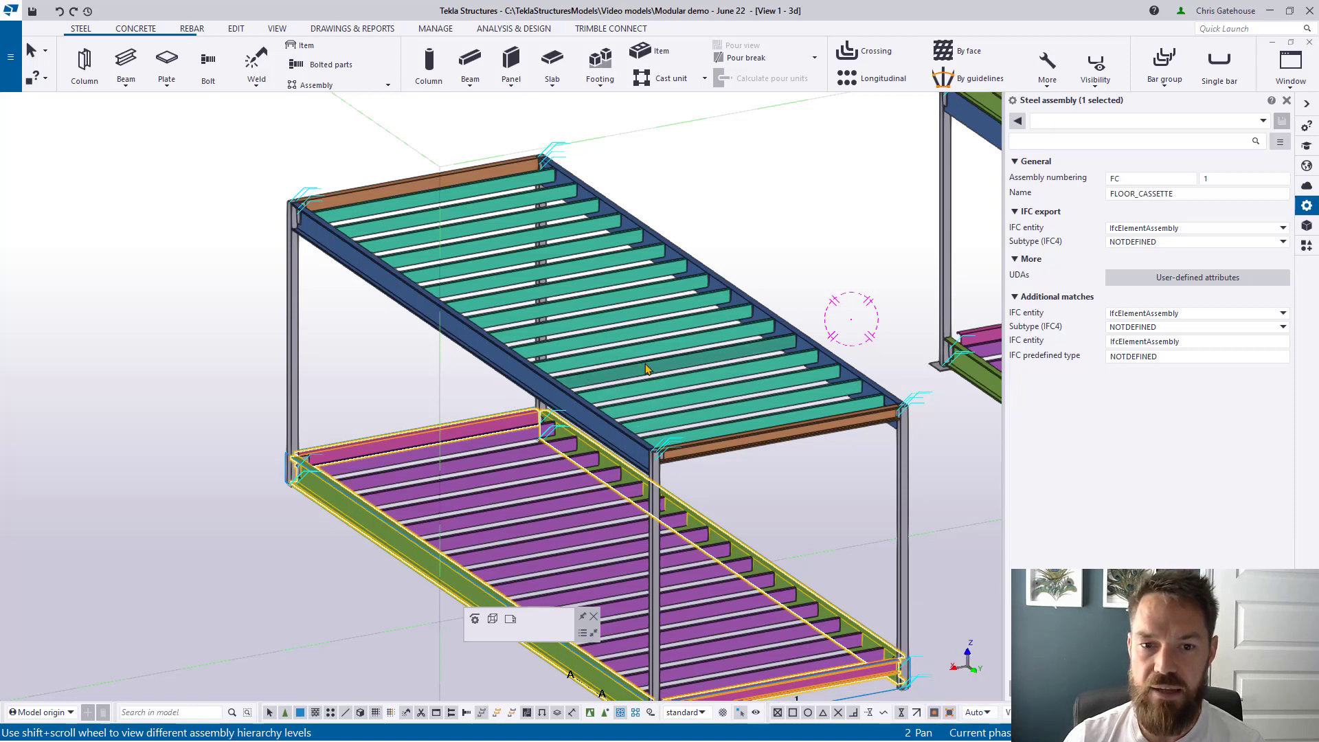
{"action": "left_click", "coordinate": [526, 386]}
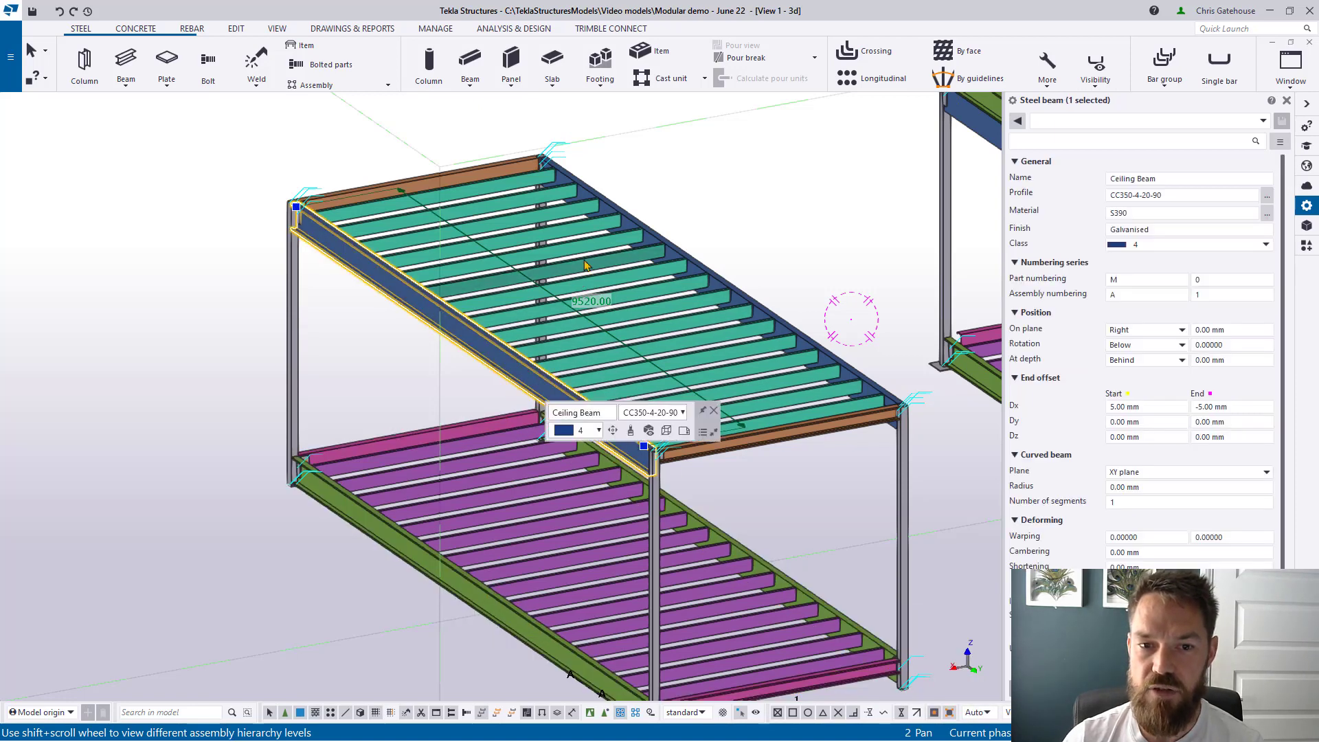
{"action": "middle_click_drag", "start_coordinate": [596, 345], "coordinate": [869, 350], "text": "ctrl"}
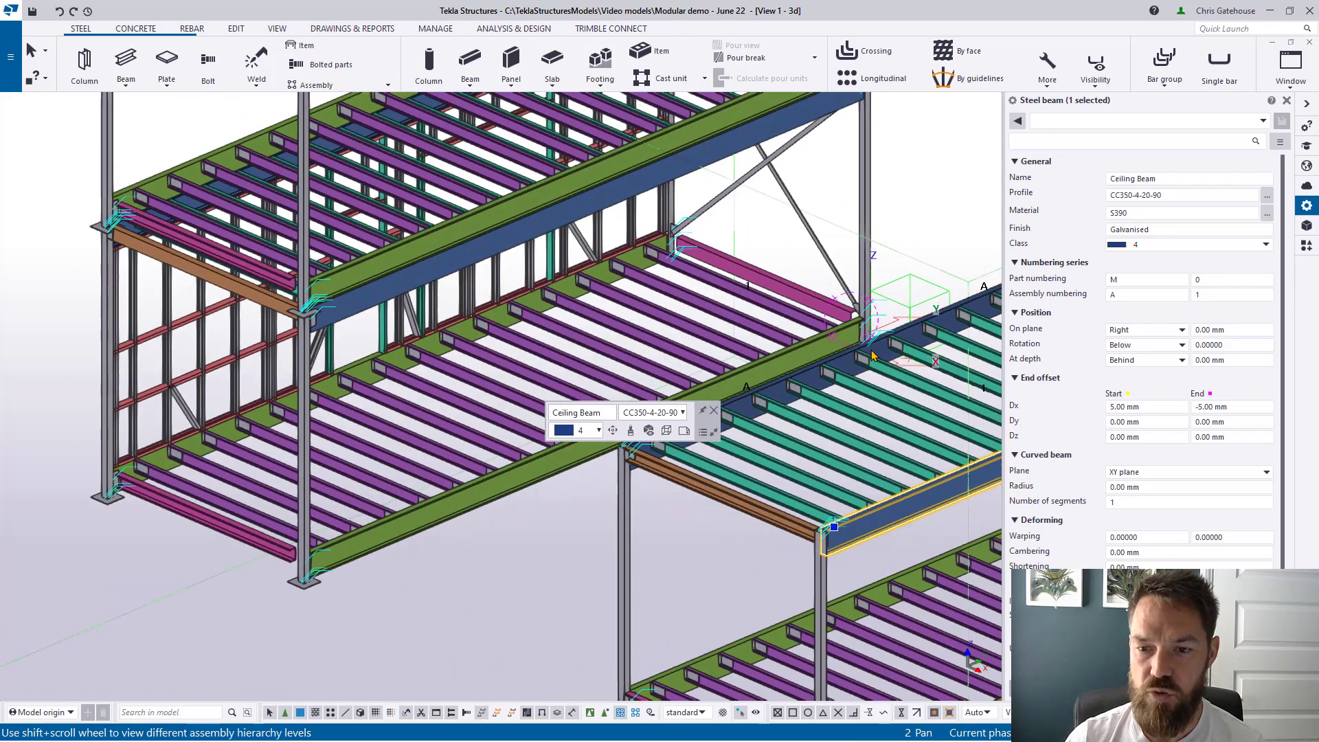
{"action": "scroll", "coordinate": [869, 350], "scroll_direction": "up", "scroll_amount": 2}
{"action": "left_click", "coordinate": [902, 401]}
Step: Zoom out and clear the selection to show both modules in 3D
{"action": "scroll", "coordinate": [903, 405], "scroll_direction": "up", "scroll_amount": 3}
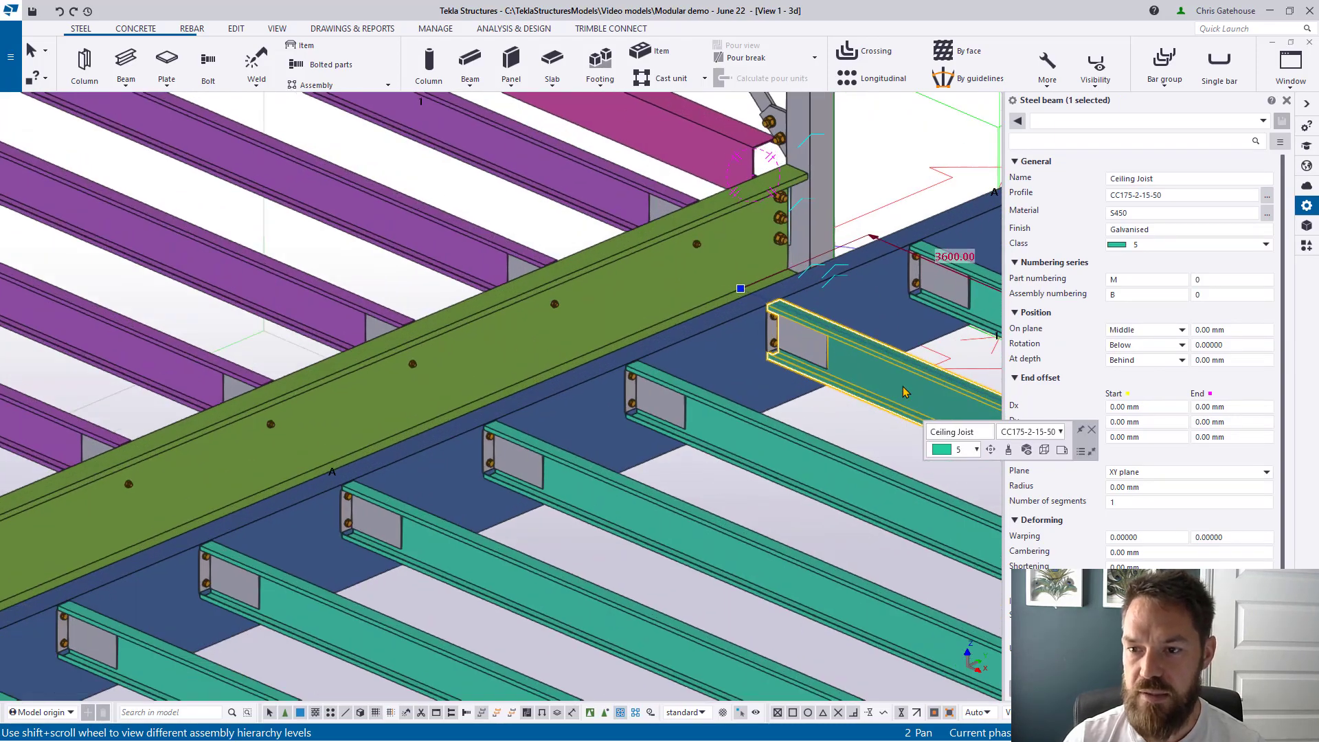
{"action": "scroll", "coordinate": [896, 393], "scroll_direction": "down", "scroll_amount": 2}
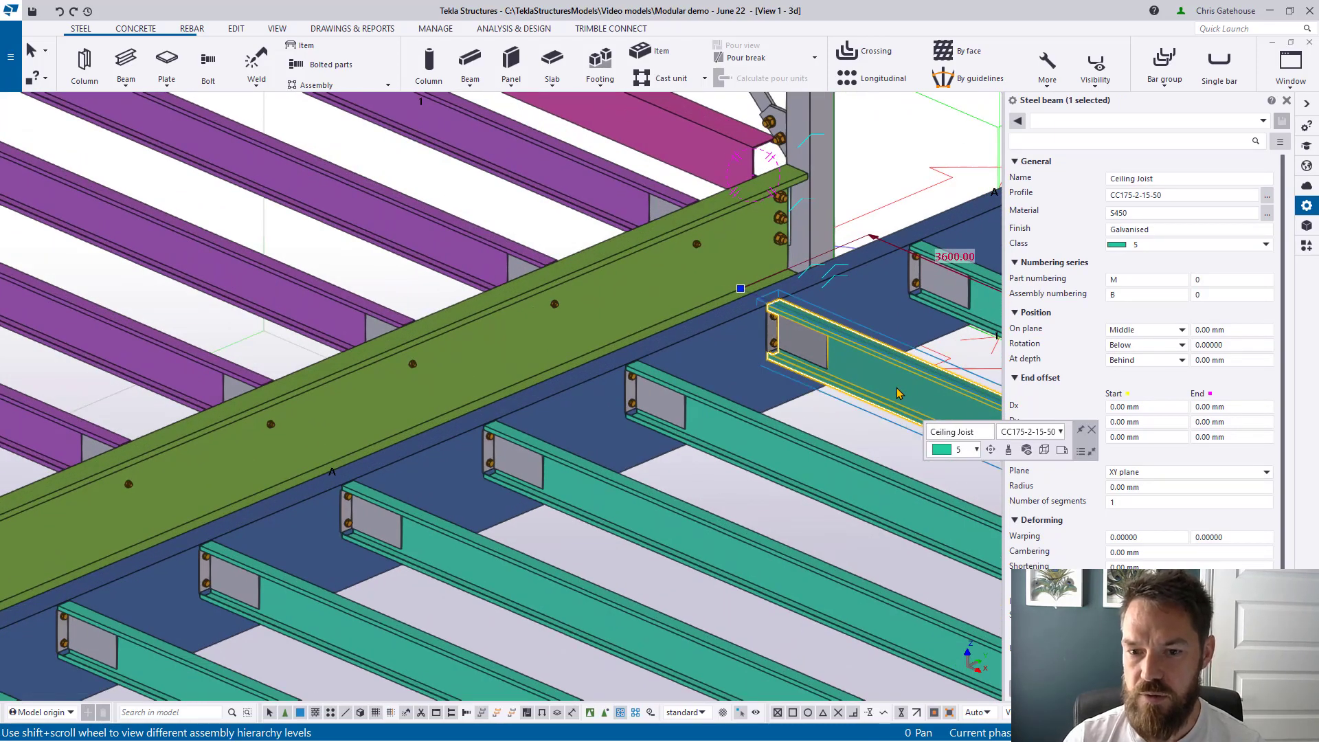
{"action": "scroll", "coordinate": [897, 393], "scroll_direction": "up", "scroll_amount": 1, "text": "shift"}
{"action": "scroll", "coordinate": [896, 393], "scroll_direction": "down", "scroll_amount": 2}
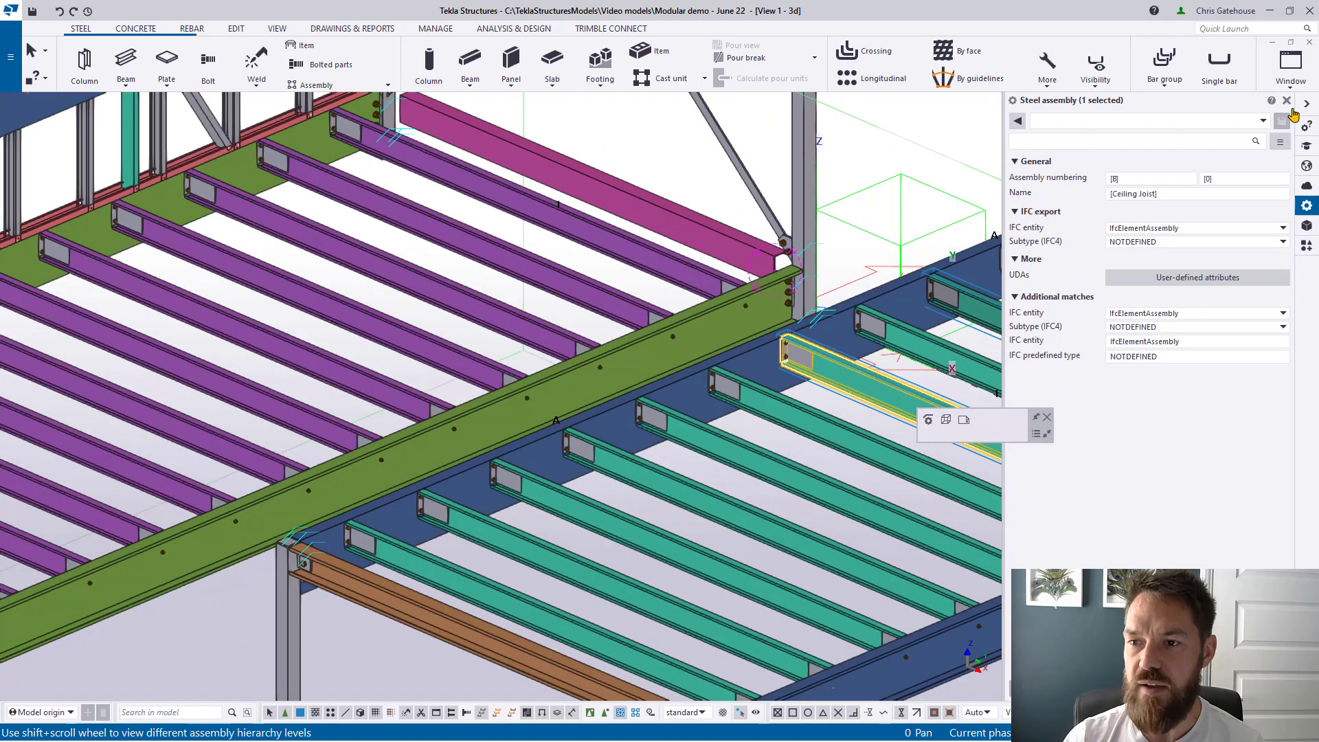
{"action": "scroll", "coordinate": [636, 394], "scroll_direction": "down", "scroll_amount": 5}
{"action": "left_click", "coordinate": [873, 289]}
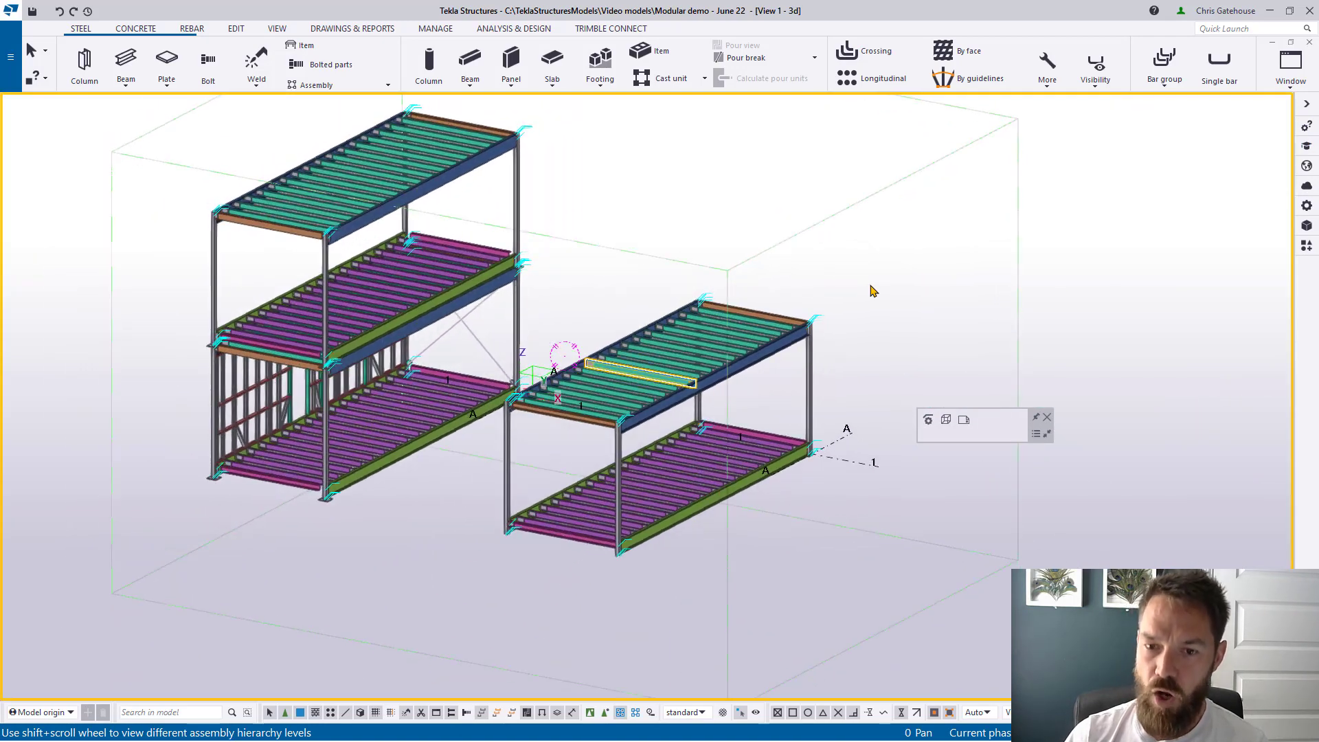